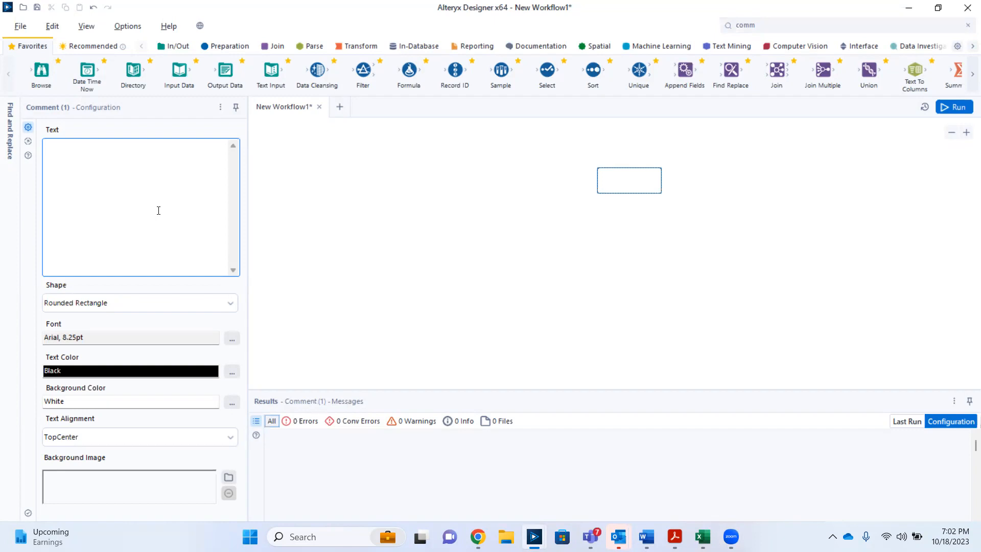
Step: Begin the comment text with "Calculate the total amount spent at each store with non-liquidate status"
text(Calculate the total)
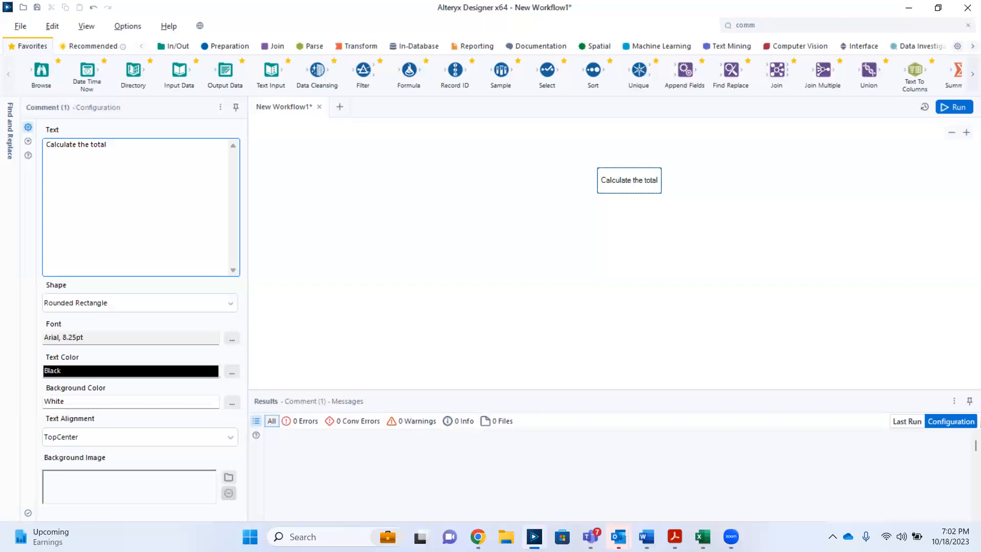
text( amount spent )
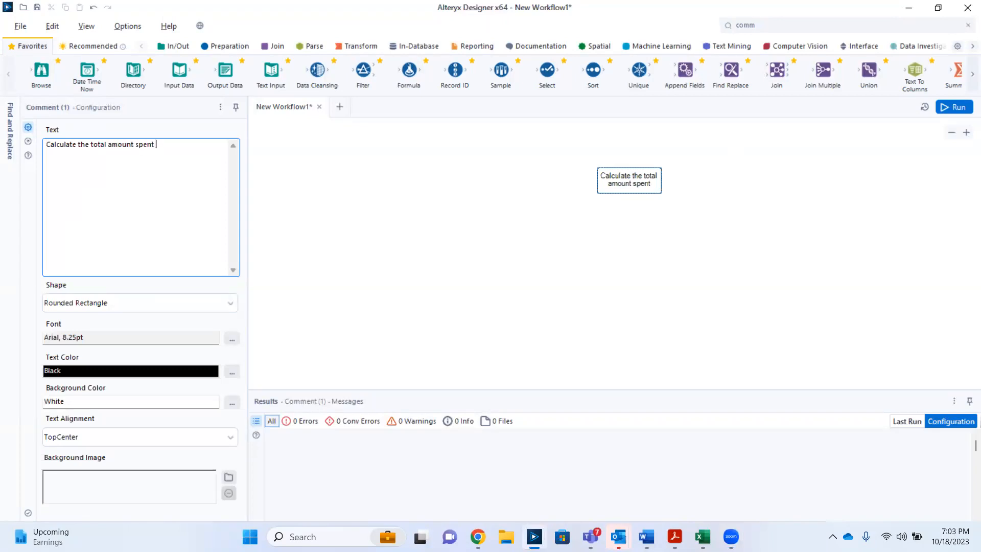
text(at each store)
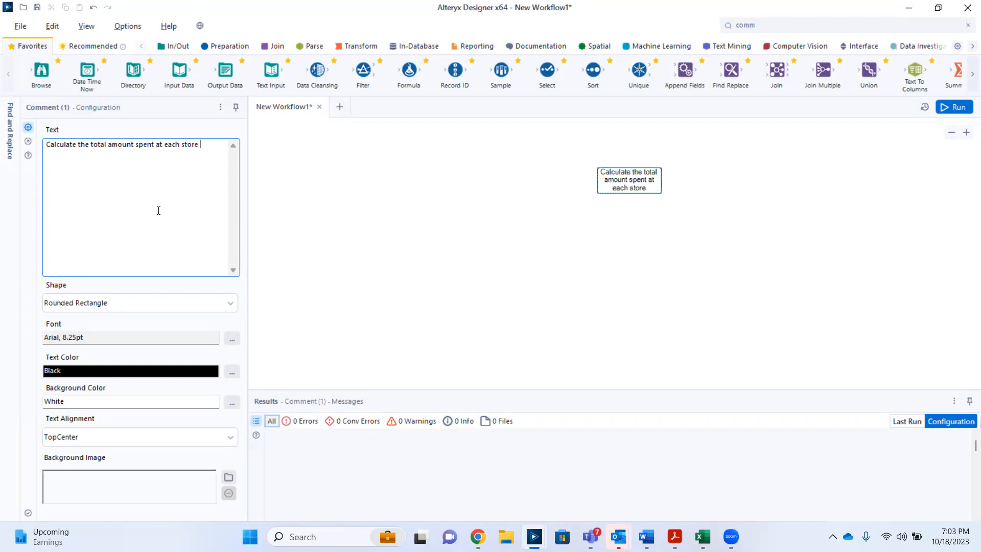
text(with non-liqui)
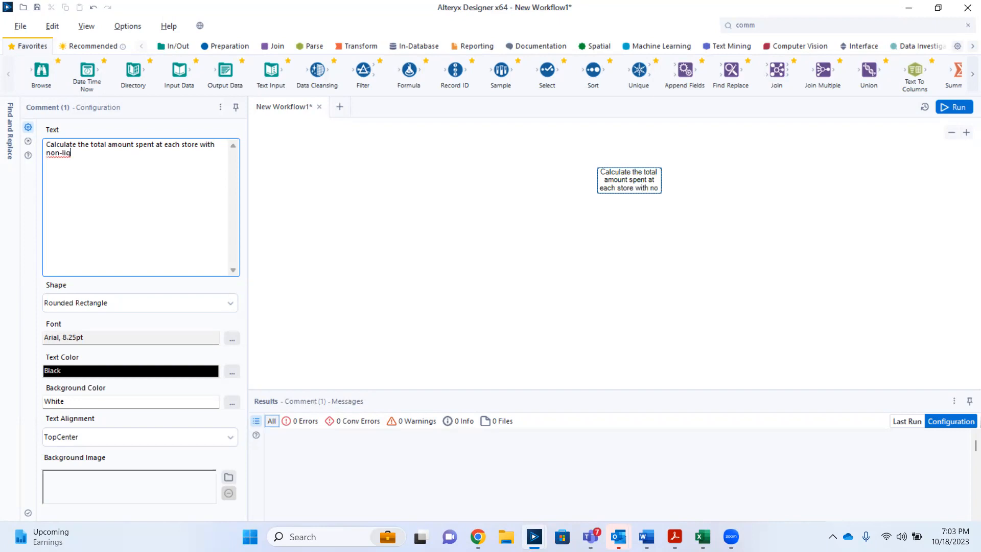
text(date)
right_click(74, 156)
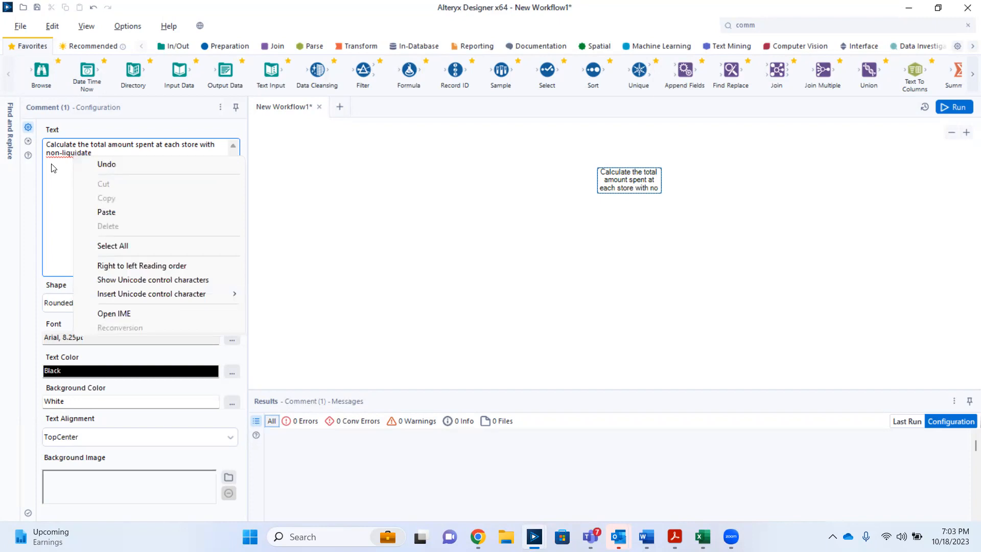
click(53, 159)
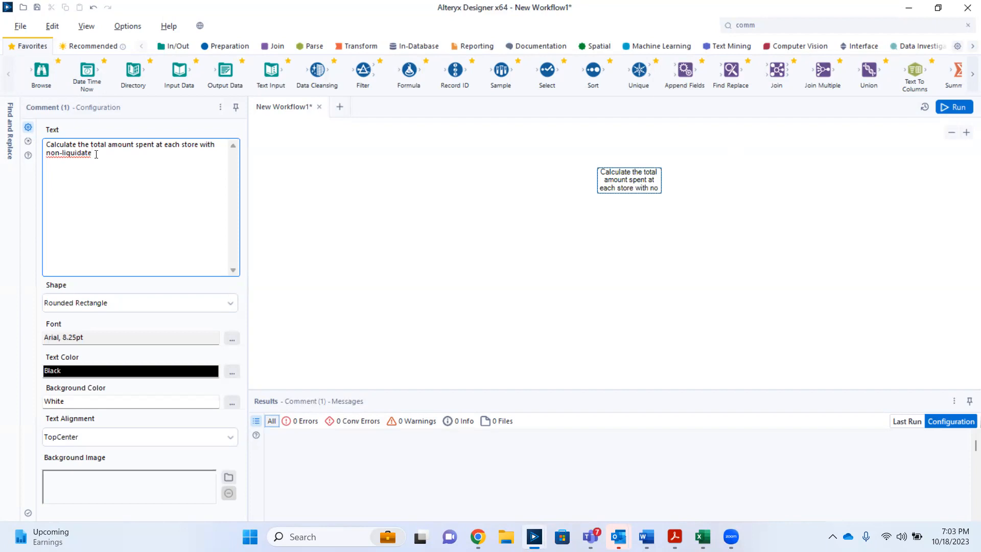
text(status)
Step: End the first sentence and add "Each store gives customer 20percent discount if they buy more than 30units of an item." to the comment
text(. The store)
key(BackSpace)
key(BackSpace)
key(BackSpace)
key(BackSpace)
key(BackSpace)
key(BackSpace)
key(BackSpace)
text(Each store gives customer)
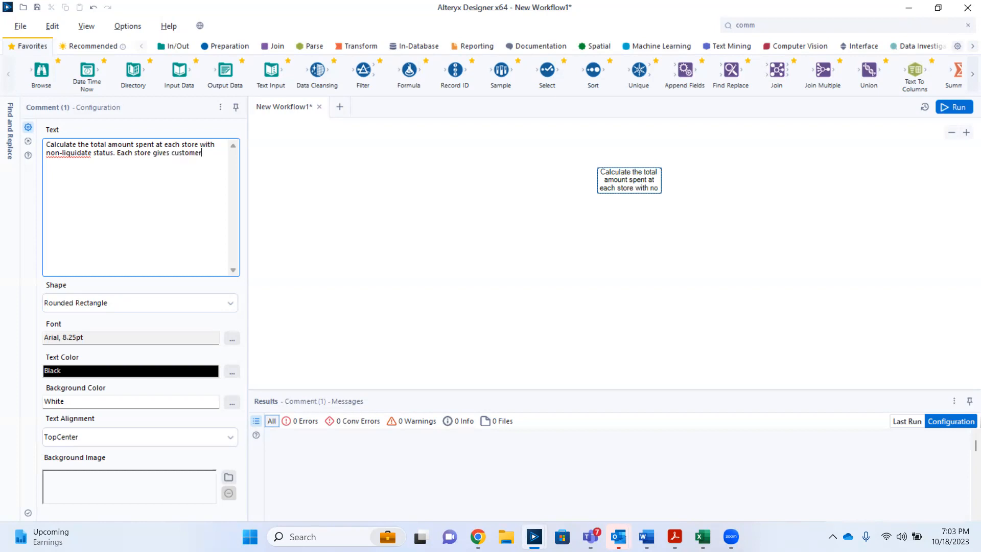
text( 20percent discount on item purchas)
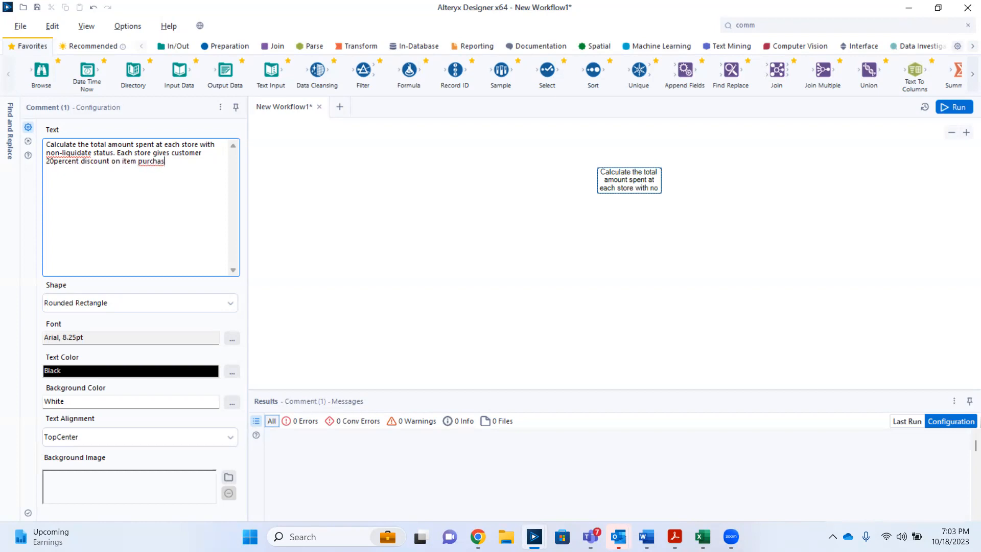
text(e greater)
text( than)
key(BackSpace)
key(BackSpace)
key(BackSpace)
key(BackSpace)
key(BackSpace)
key(BackSpace)
key(BackSpace)
key(BackSpace)
key(BackSpace)
key(BackSpace)
key(BackSpace)
key(BackSpace)
key(BackSpace)
key(BackSpace)
key(BackSpace)
key(BackSpace)
key(BackSpace)
key(BackSpace)
key(BackSpace)
key(BackSpace)
key(BackSpace)
key(BackSpace)
key(BackSpace)
key(BackSpace)
key(BackSpace)
key(BackSpace)
text(if unit)
key(BackSpace)
key(BackSpace)
key(BackSpace)
key(BackSpace)
text(they buy more than 30units of an item)
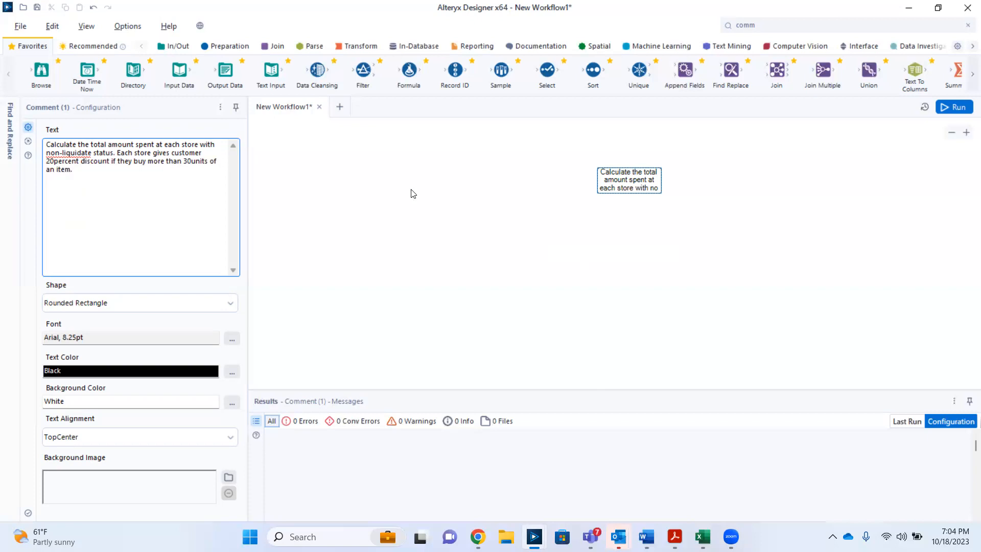
Step: Enlarge the comment box in width and height so its full text fits on two lines
click(638, 182)
drag(661, 178, 850, 179)
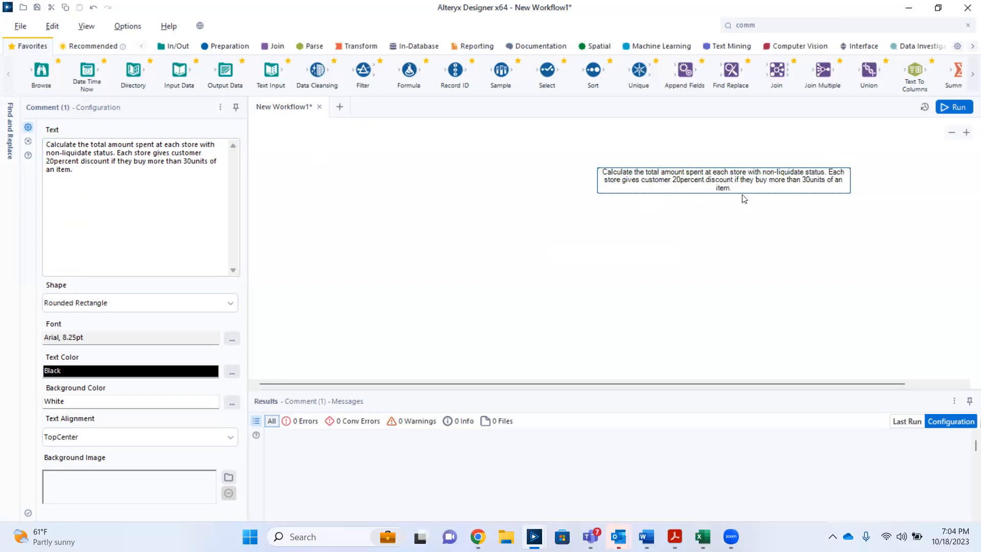
drag(740, 193, 741, 259)
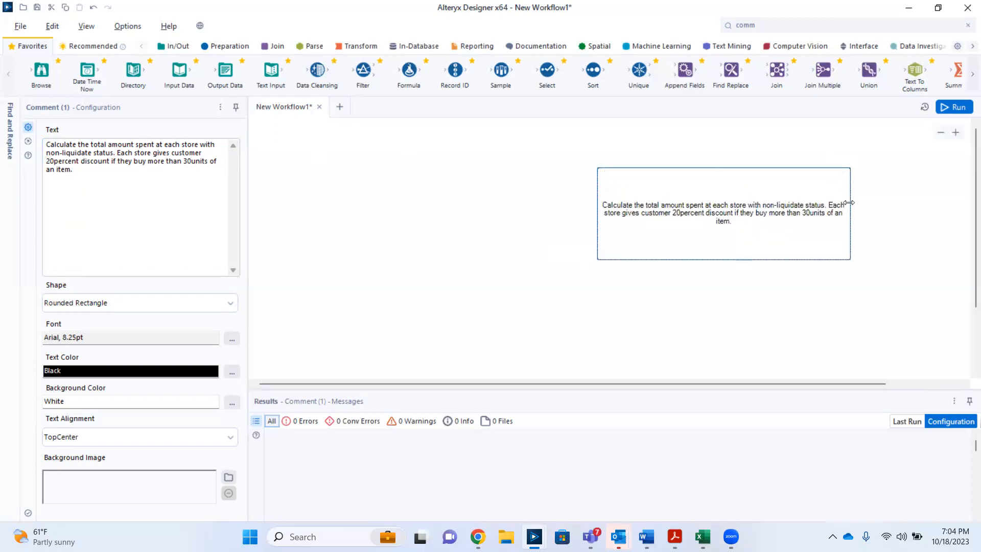
drag(849, 203, 938, 188)
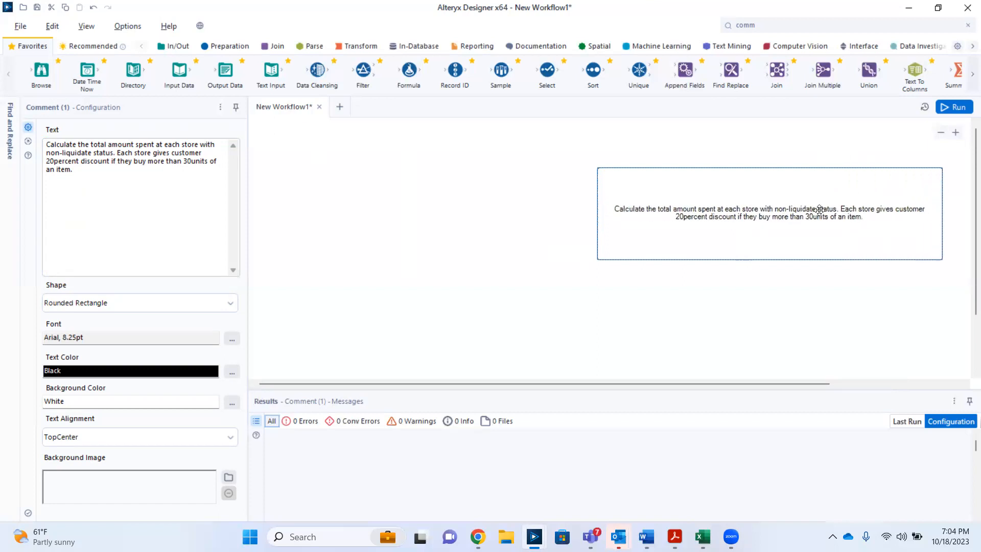
drag(597, 168, 644, 185)
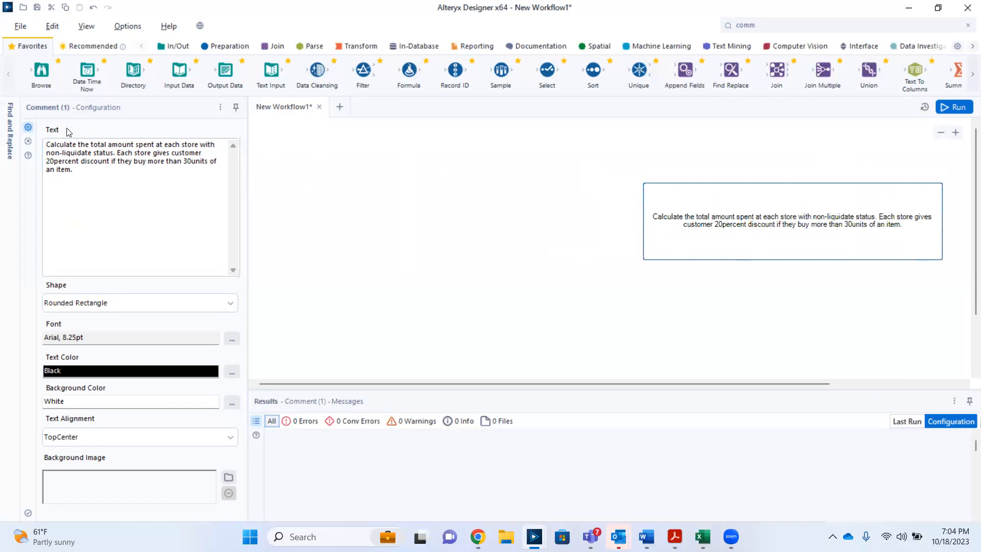
Step: Reduce the comment box's height and move it to the upper-right area of the canvas
click(261, 183)
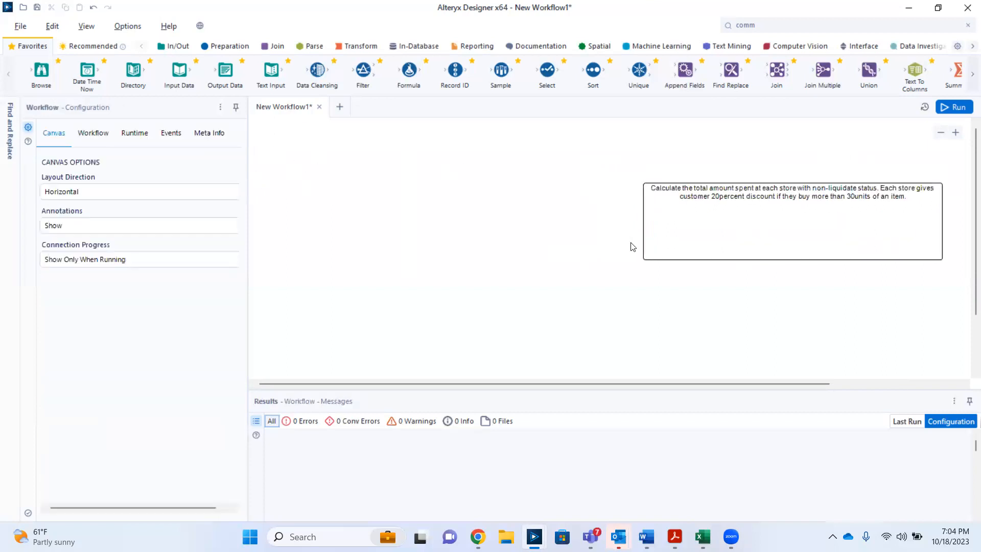
click(749, 232)
drag(790, 265, 817, 159)
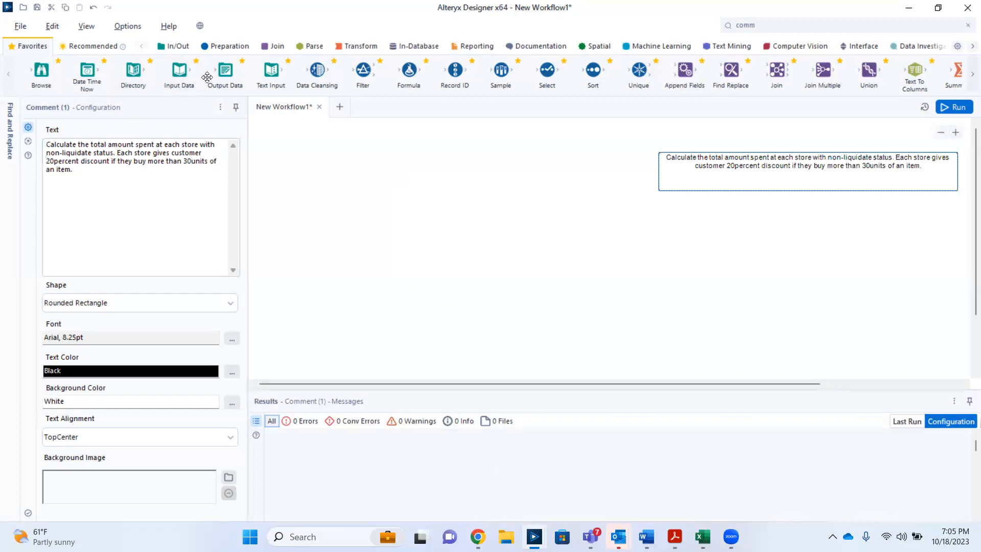
Step: Add three Input Data tools stacked vertically near the left edge of the canvas
drag(179, 73, 285, 148)
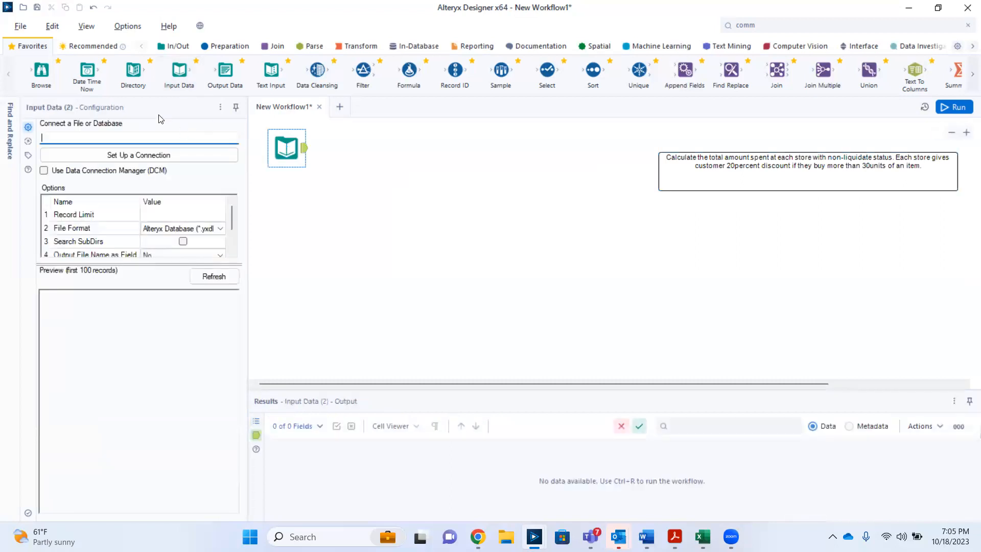
drag(179, 73, 287, 208)
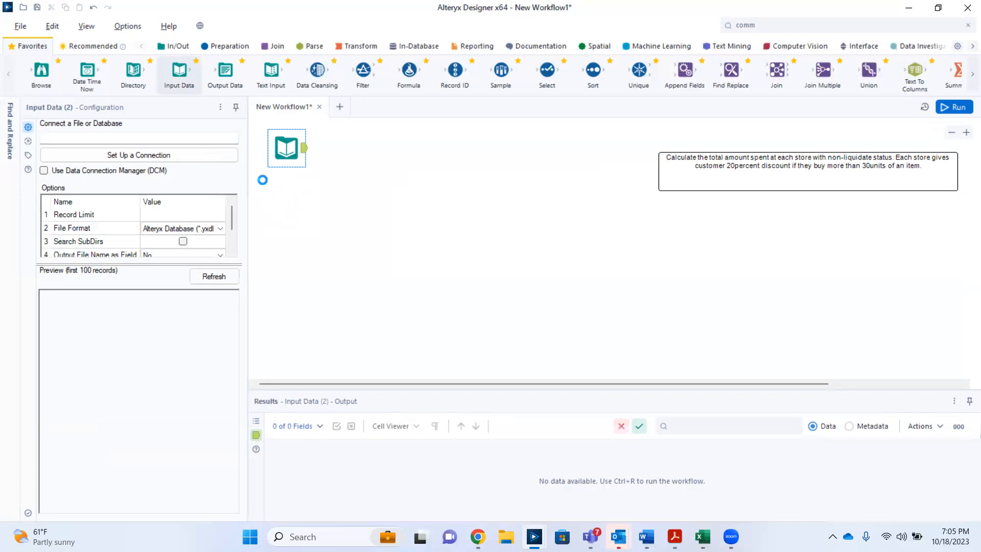
drag(179, 71, 284, 263)
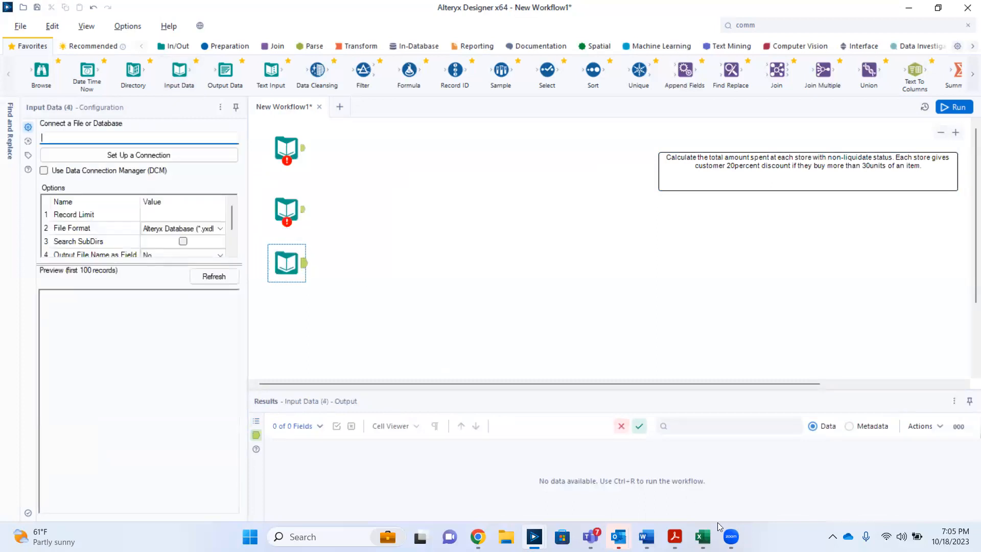
Step: Choose North Store.xlsx from the Desktop as the Microsoft Excel (.xlsx) source for the topmost Input Data tool
mouse_move(702, 536)
click(303, 149)
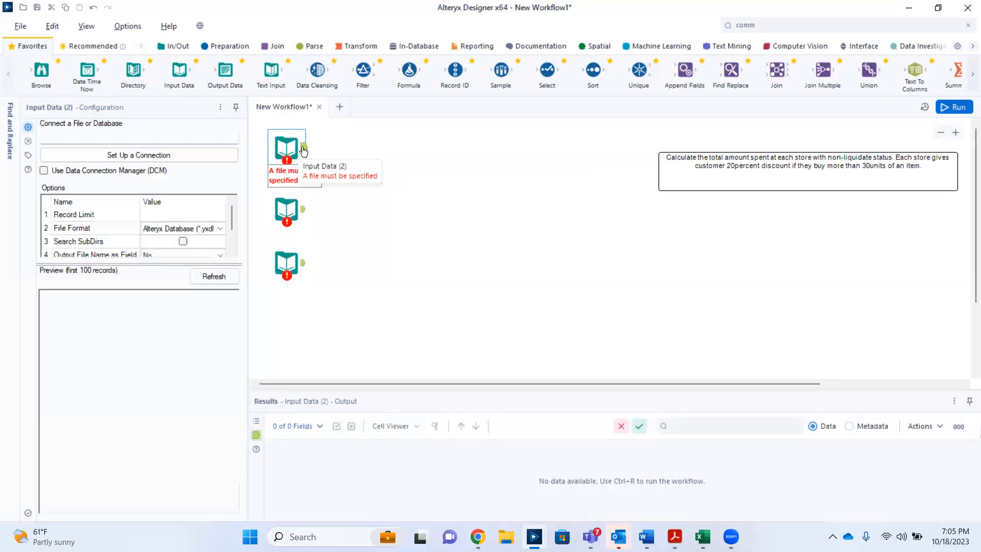
click(169, 155)
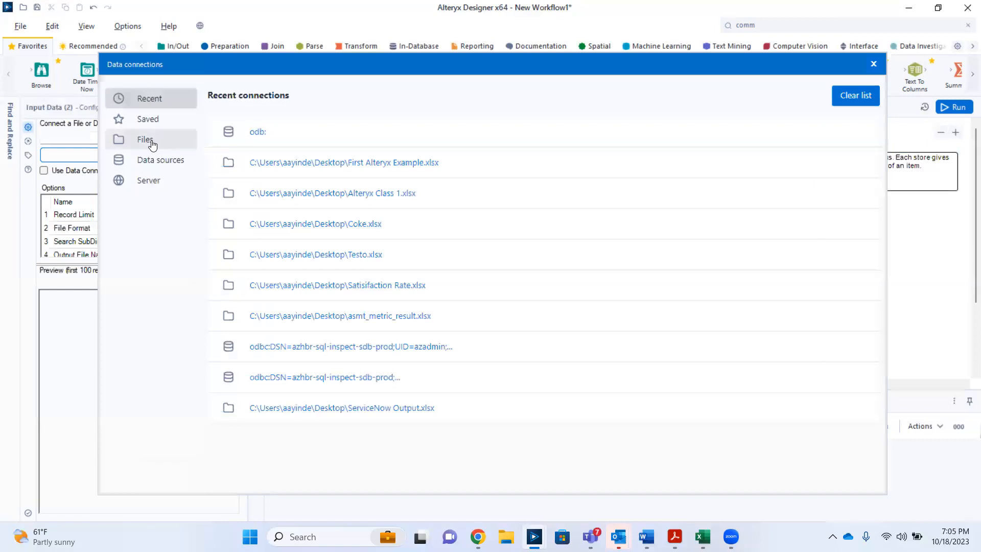
click(148, 140)
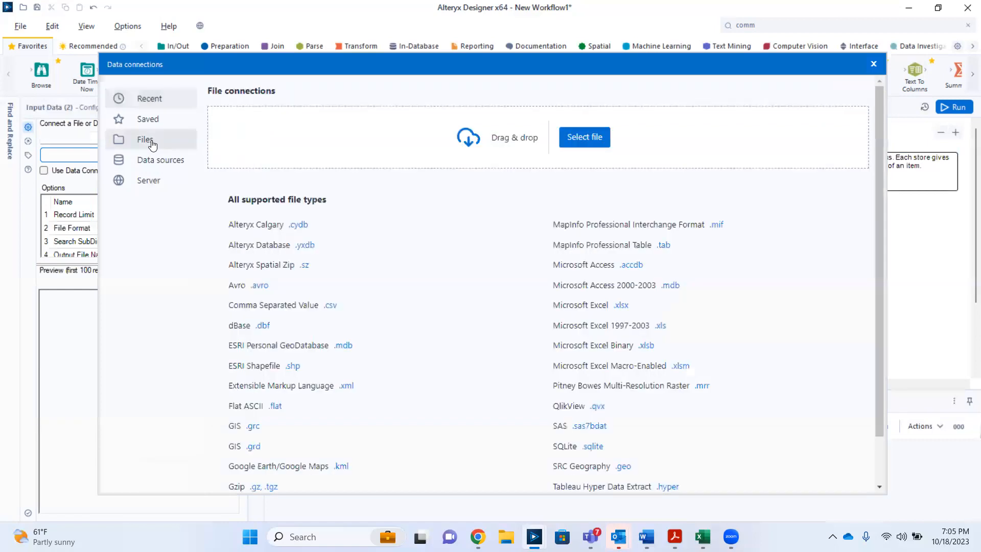
click(603, 306)
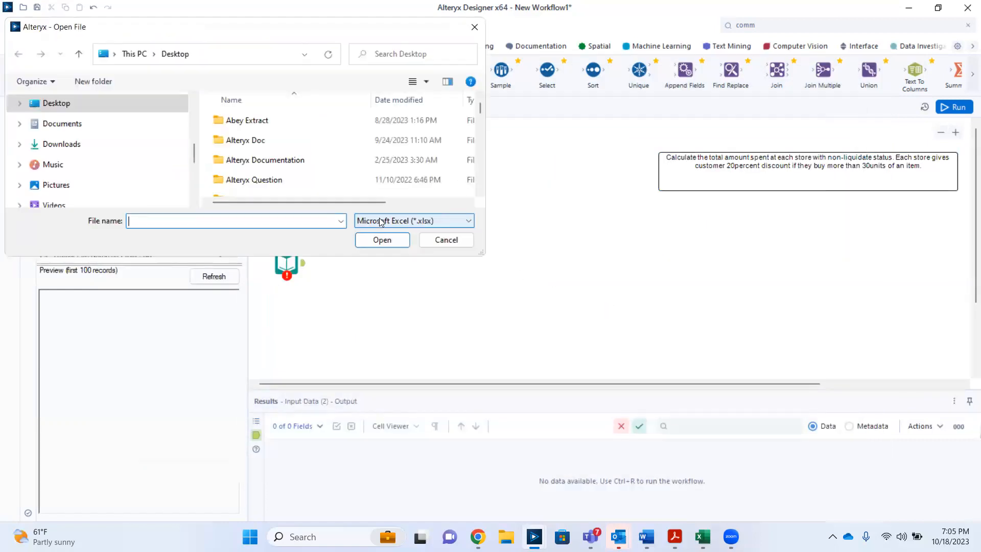
text(N)
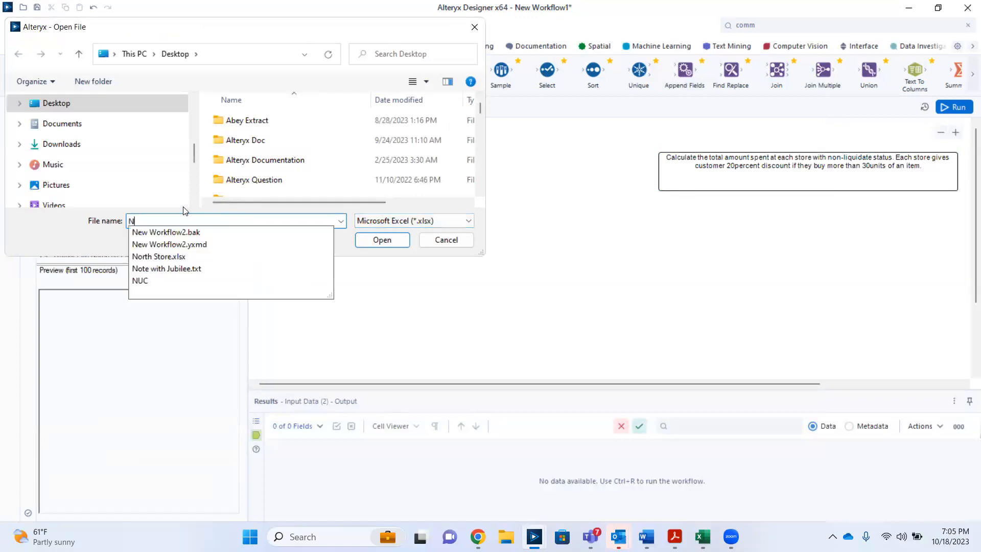
click(165, 256)
click(382, 240)
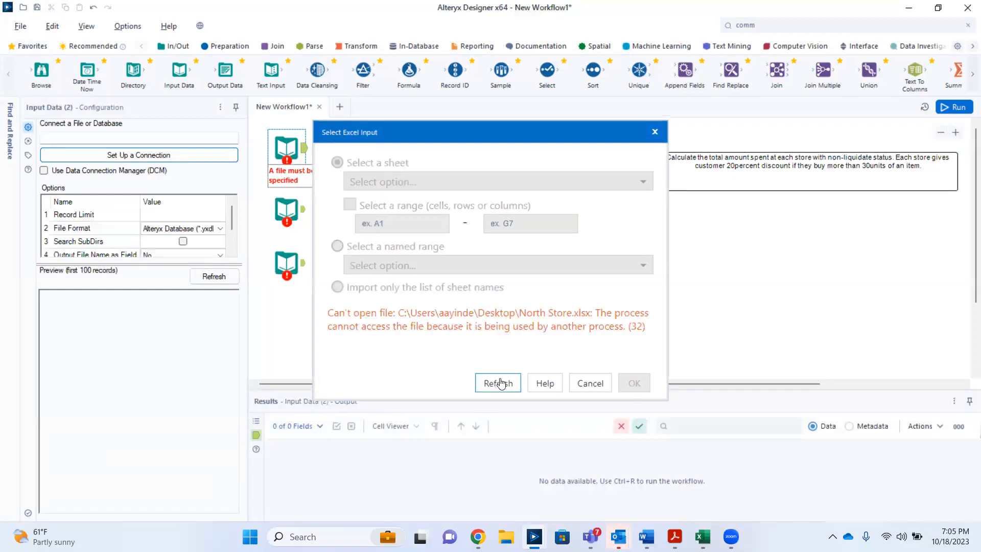
Step: Close the North Store workbook in Excel, then refresh the Excel input and import Sheet1
click(702, 535)
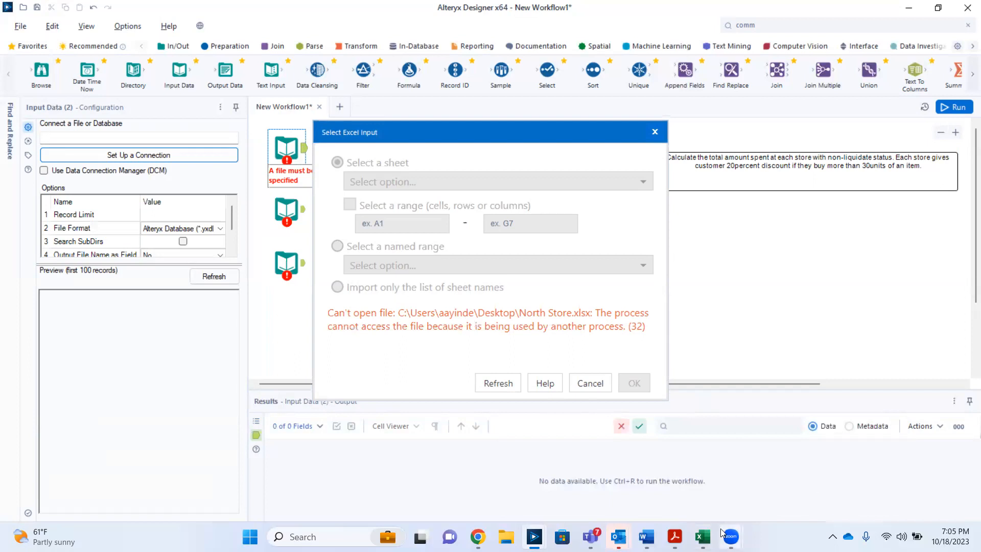
mouse_move(702, 535)
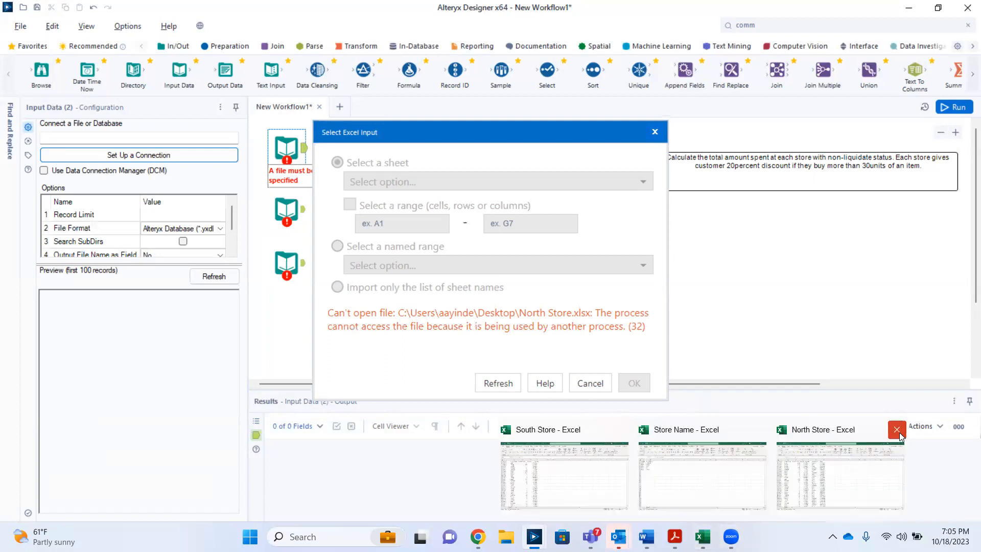
click(897, 430)
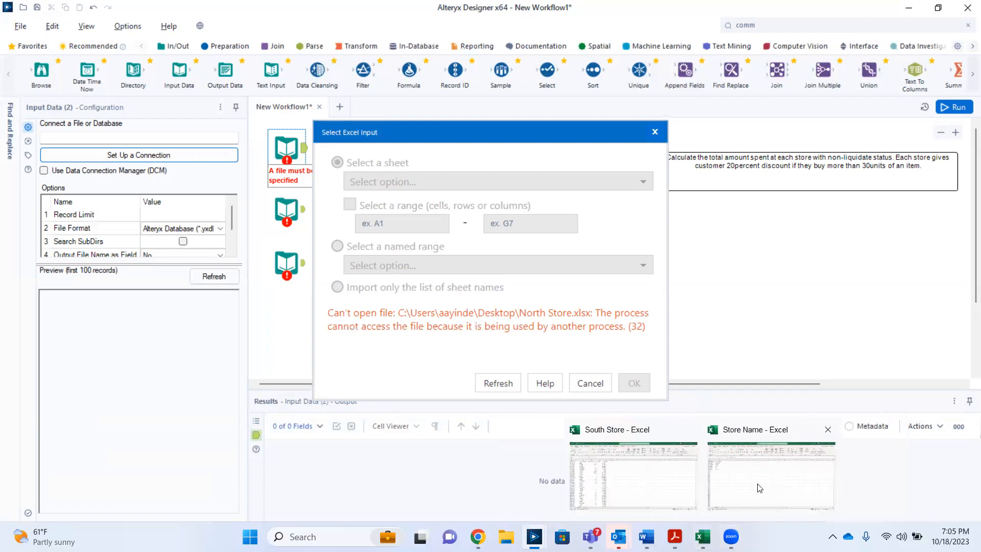
click(498, 385)
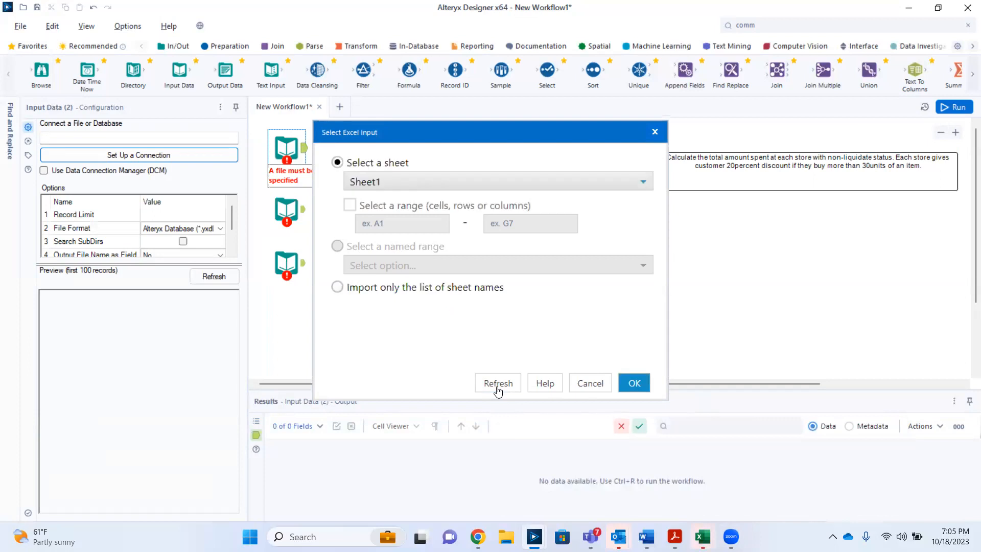
click(634, 383)
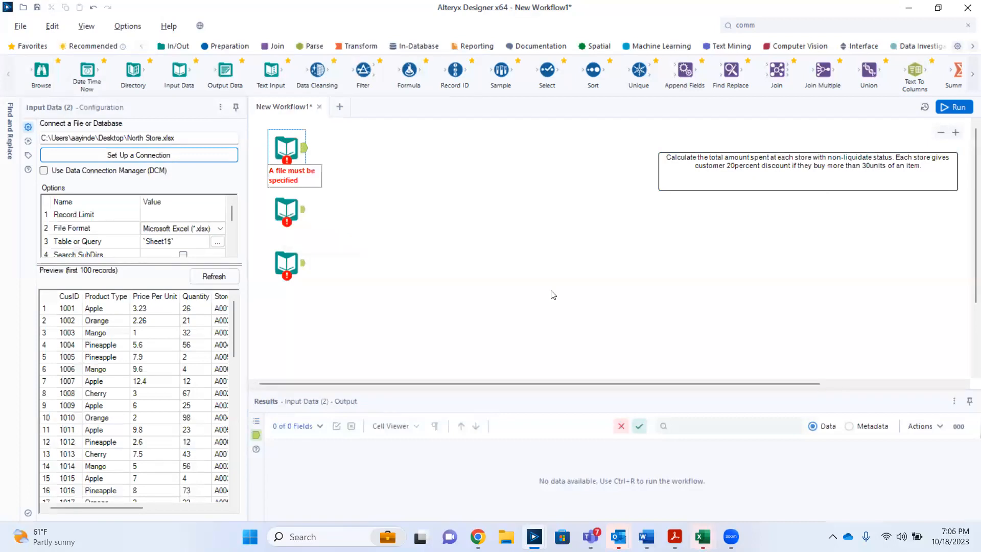
Step: Close the South Store workbook in Excel and load Sheet1 of South Store.xlsx from the Desktop into the middle Input Data tool
mouse_move(703, 534)
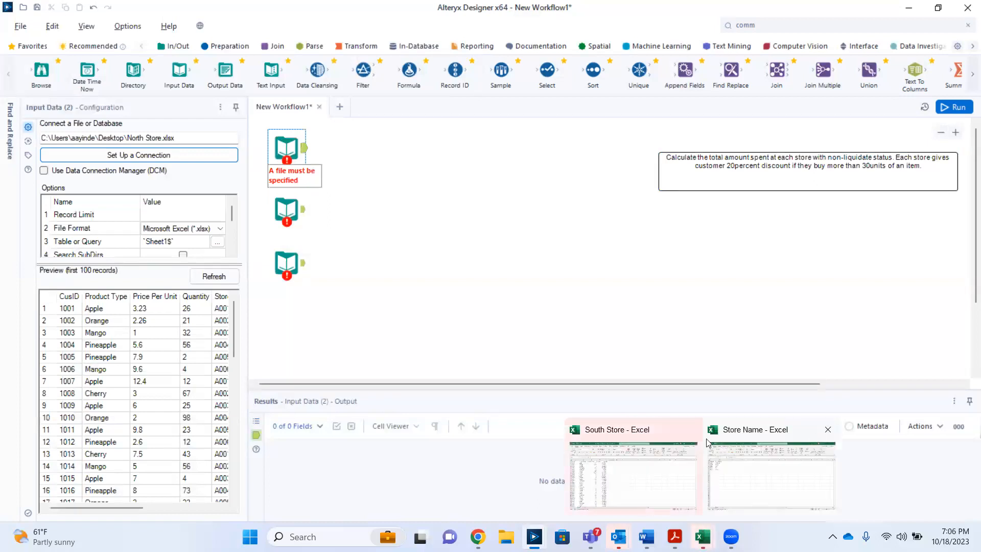
click(690, 429)
click(282, 213)
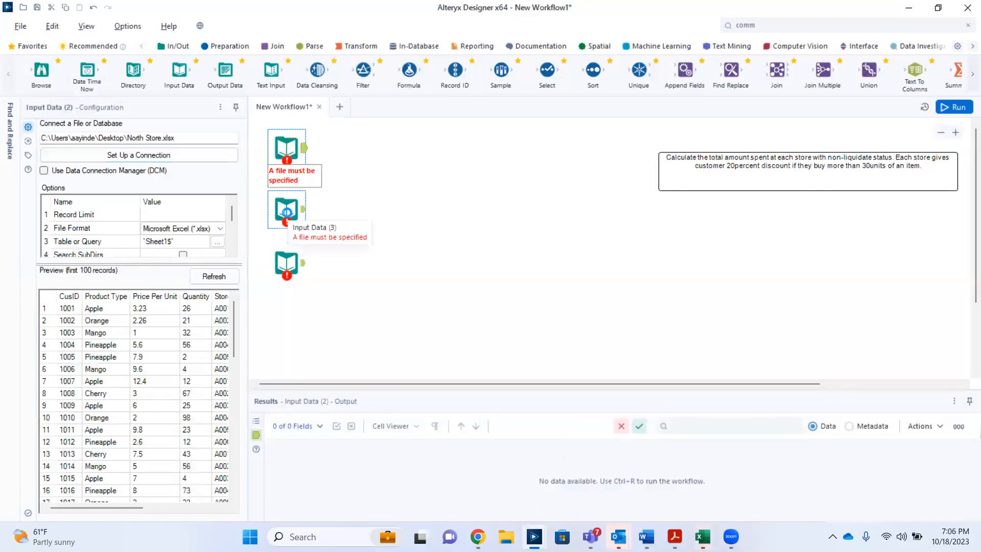
click(131, 154)
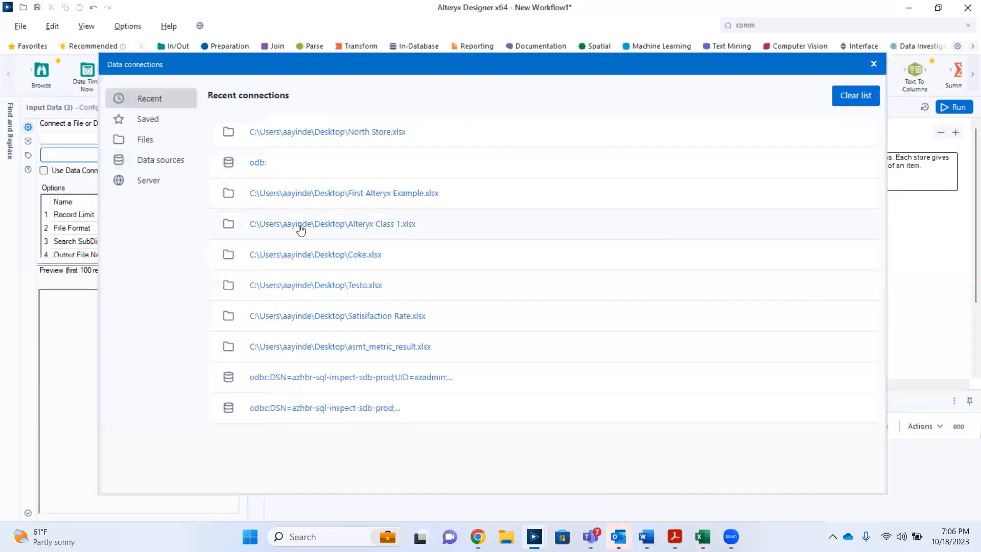
click(146, 139)
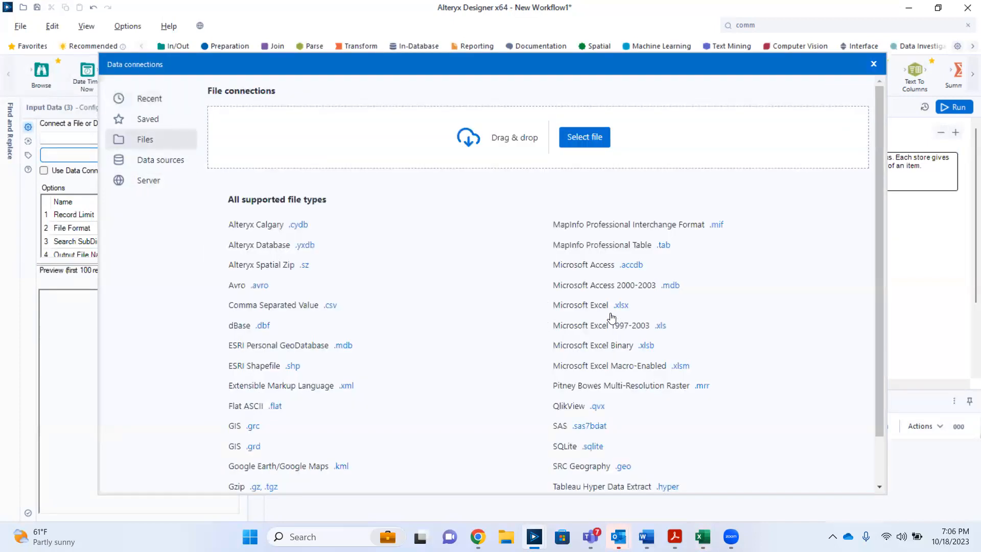
click(603, 305)
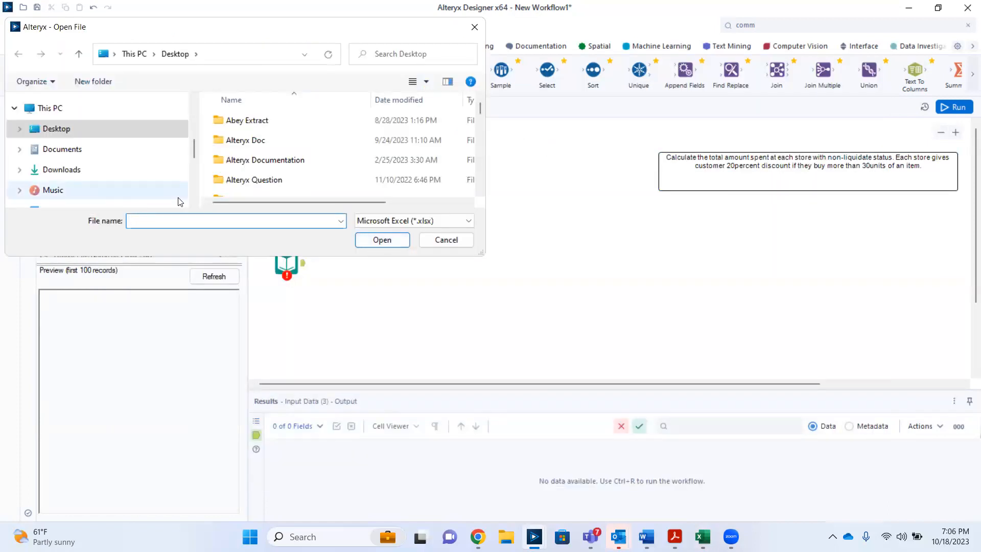
text(Sou)
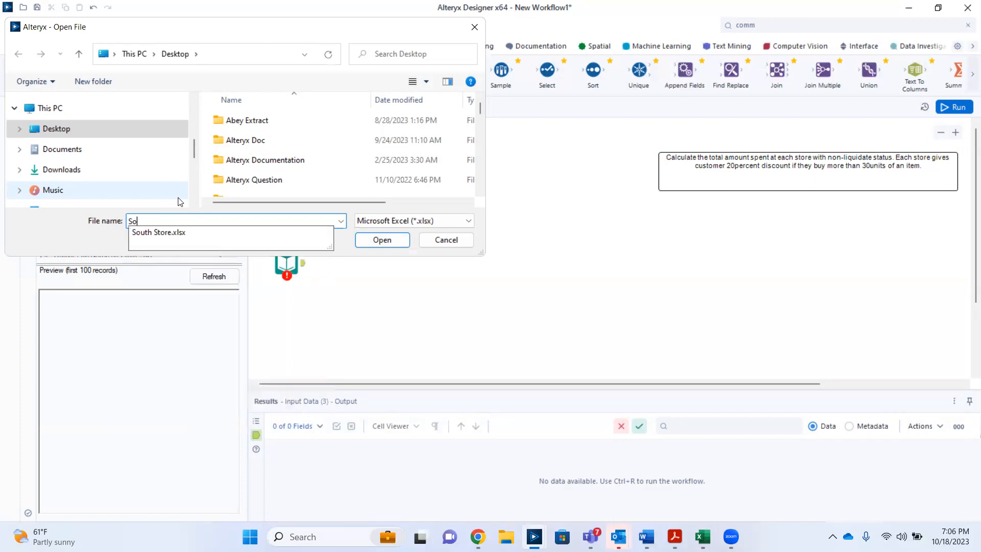
click(162, 234)
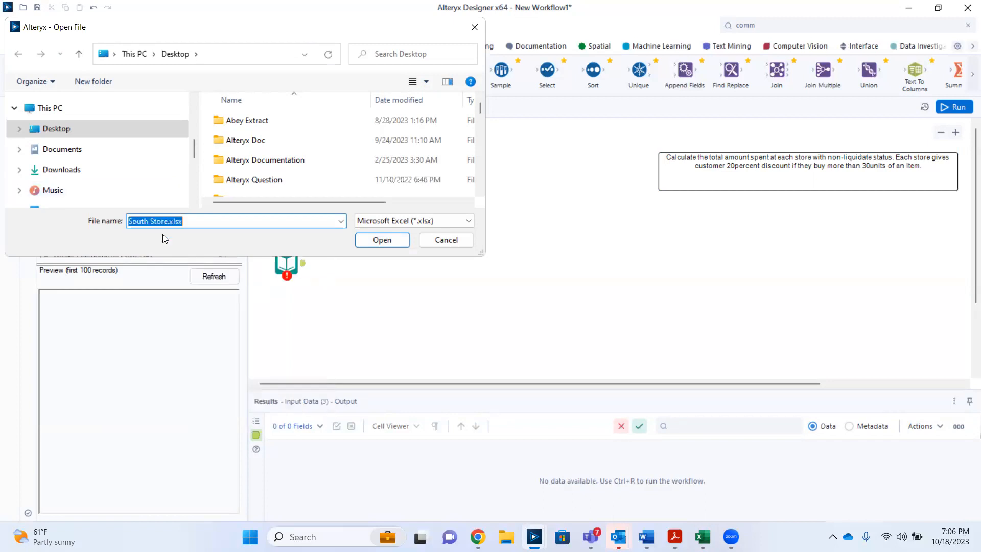
click(382, 239)
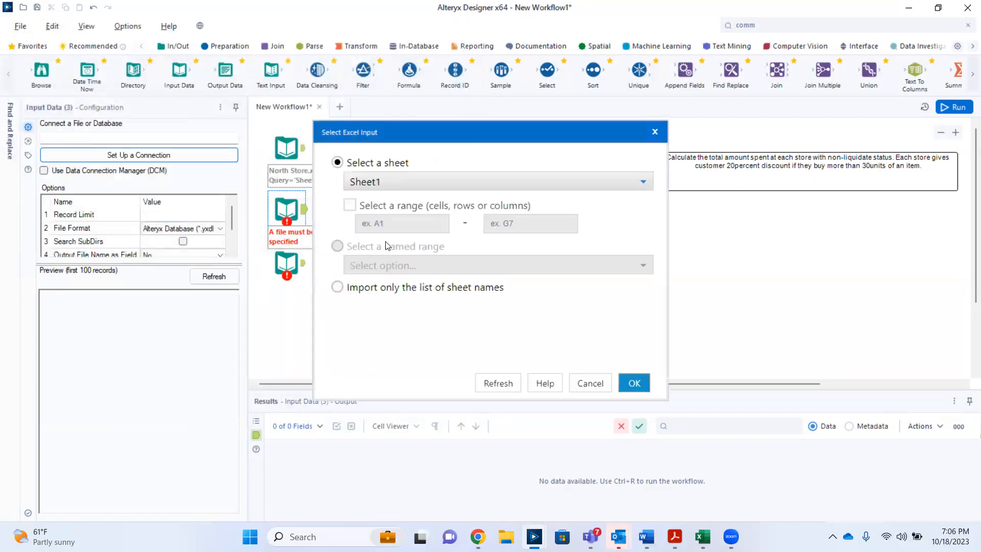
click(632, 383)
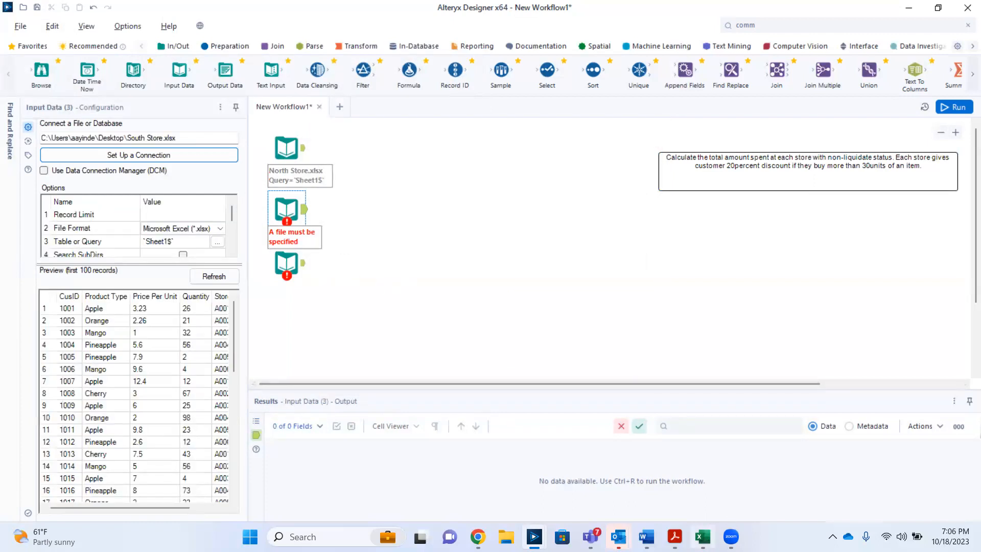
Step: Close the Store Name workbook in Excel
mouse_move(703, 536)
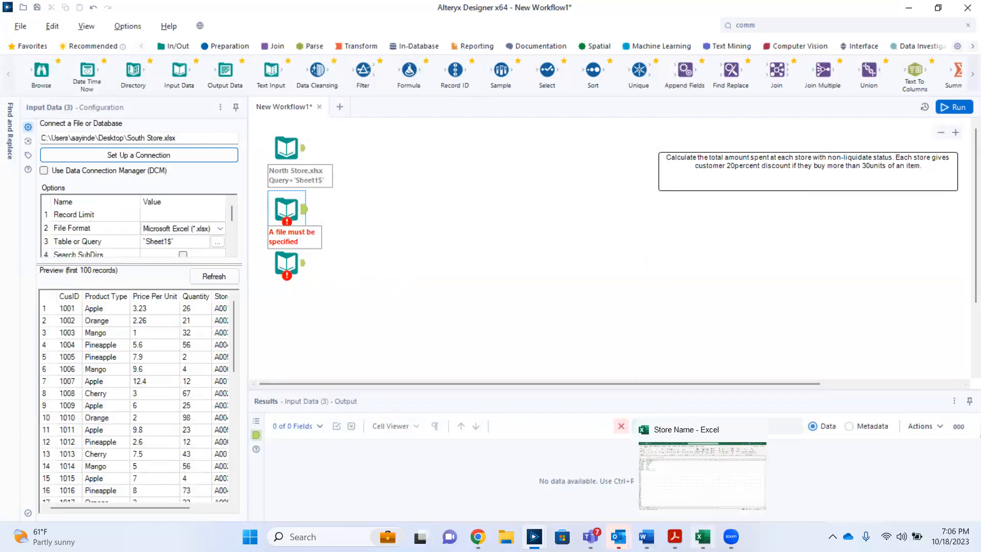
click(694, 496)
click(966, 11)
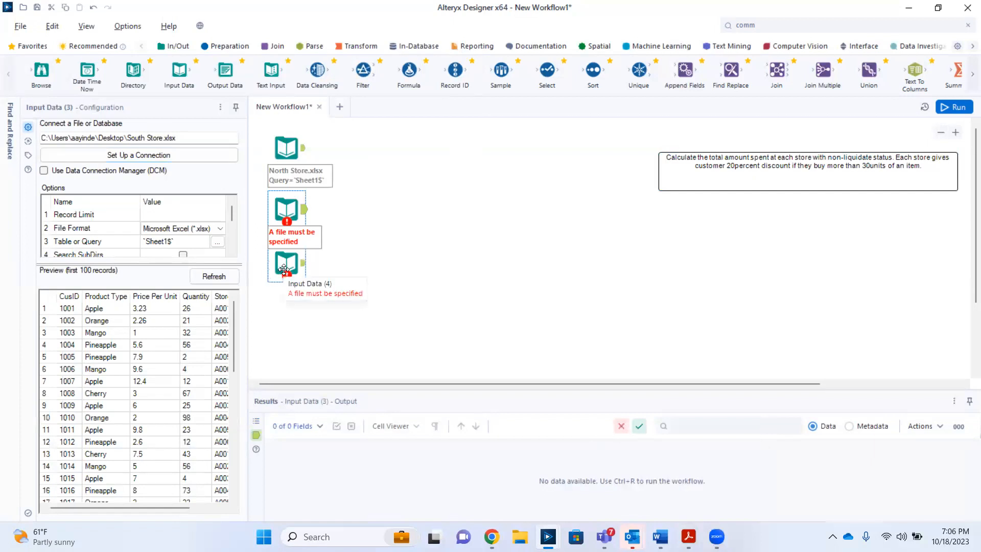
Step: Move the third Input Data tool rightward on the canvas and load Sheet1 of Store Name.xlsx from the Desktop into it
drag(284, 269, 428, 264)
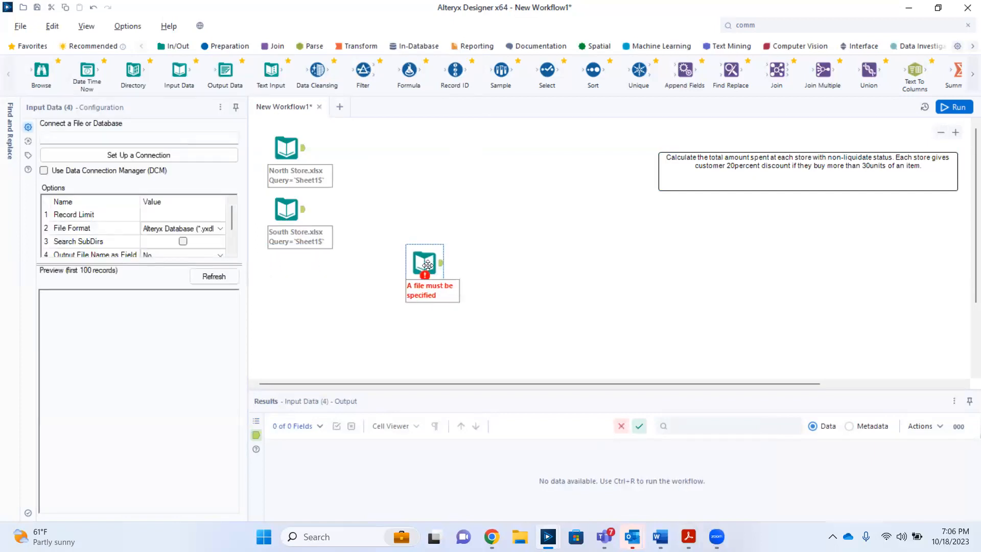
click(162, 156)
click(145, 138)
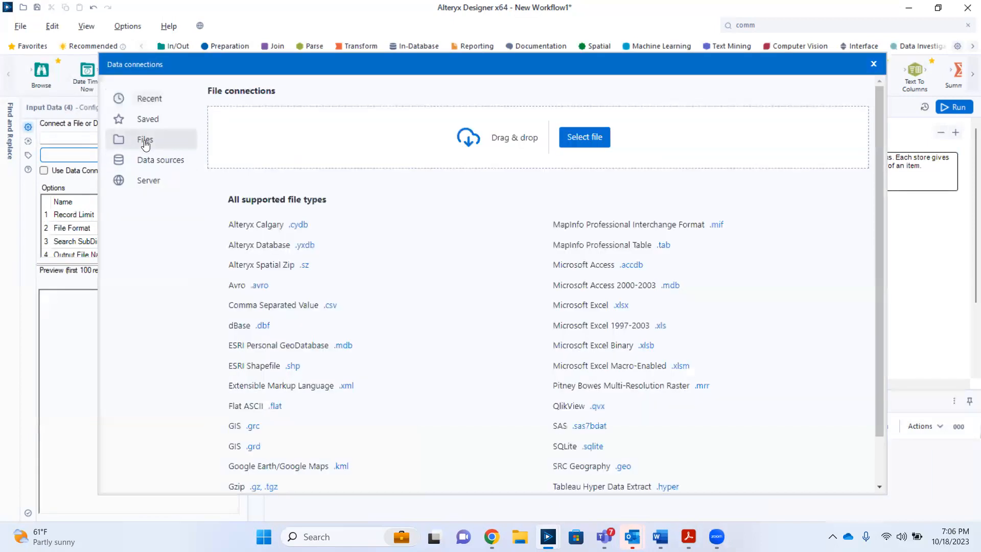
click(593, 304)
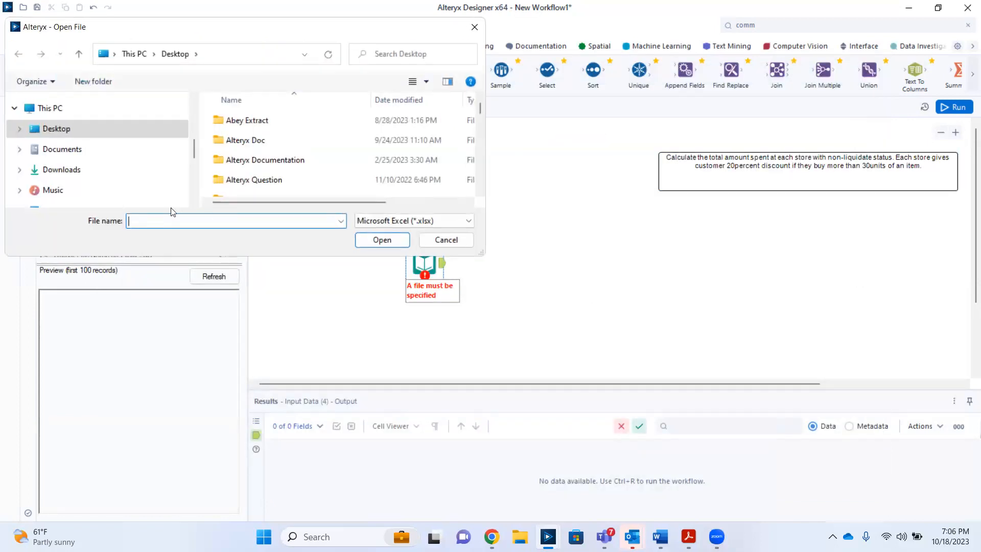
text(St)
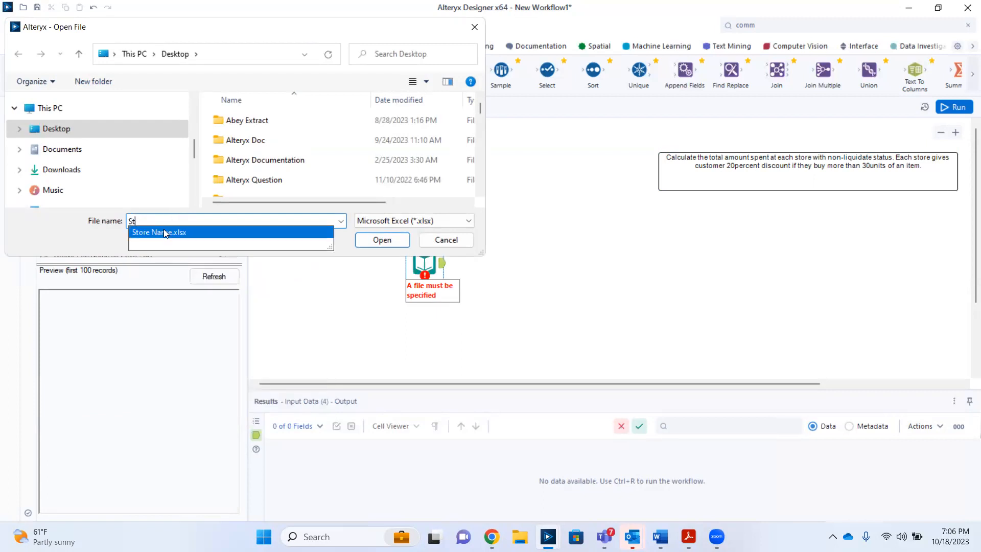
click(164, 232)
click(383, 240)
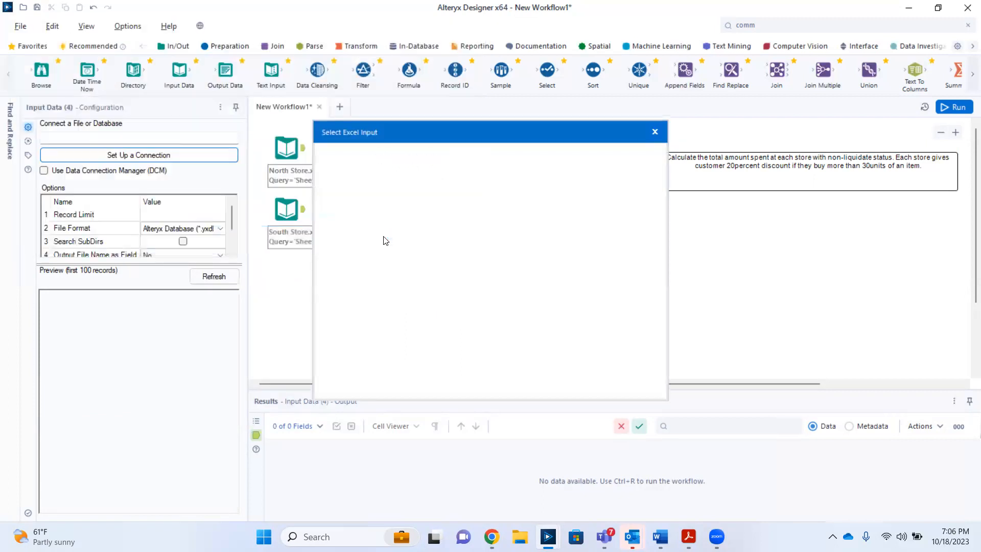
click(633, 384)
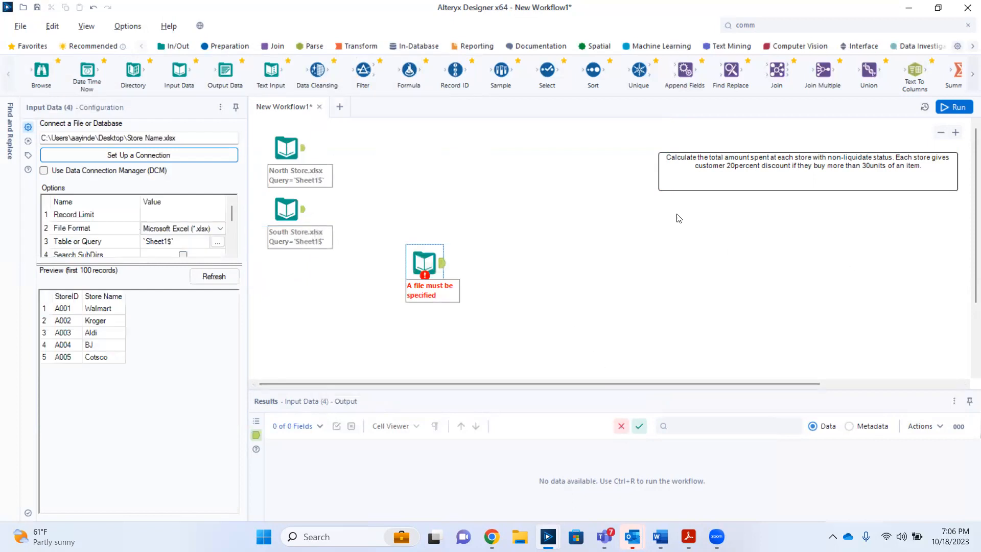
Step: Run the workflow and review the output records of the North Store, South Store and Store Name inputs
click(953, 107)
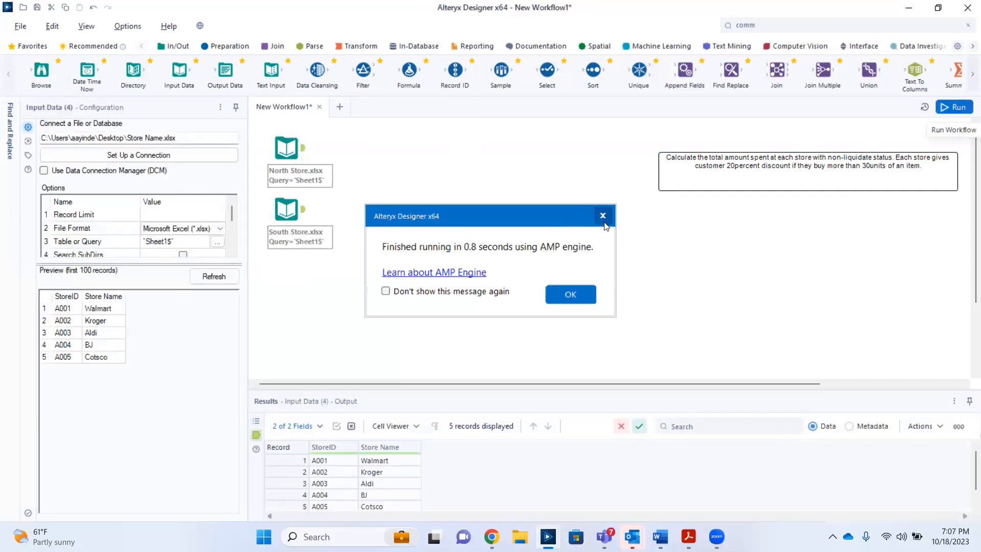
click(604, 216)
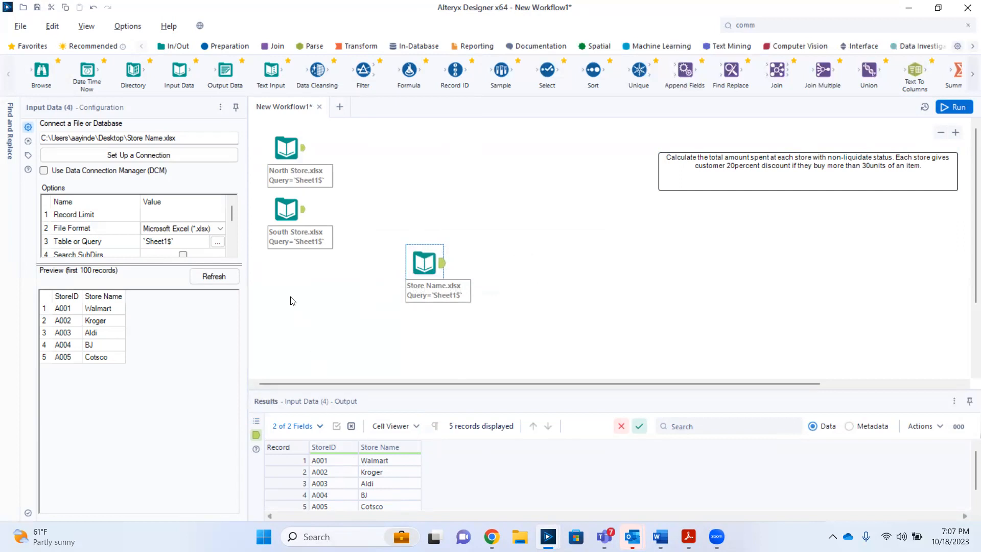
click(287, 153)
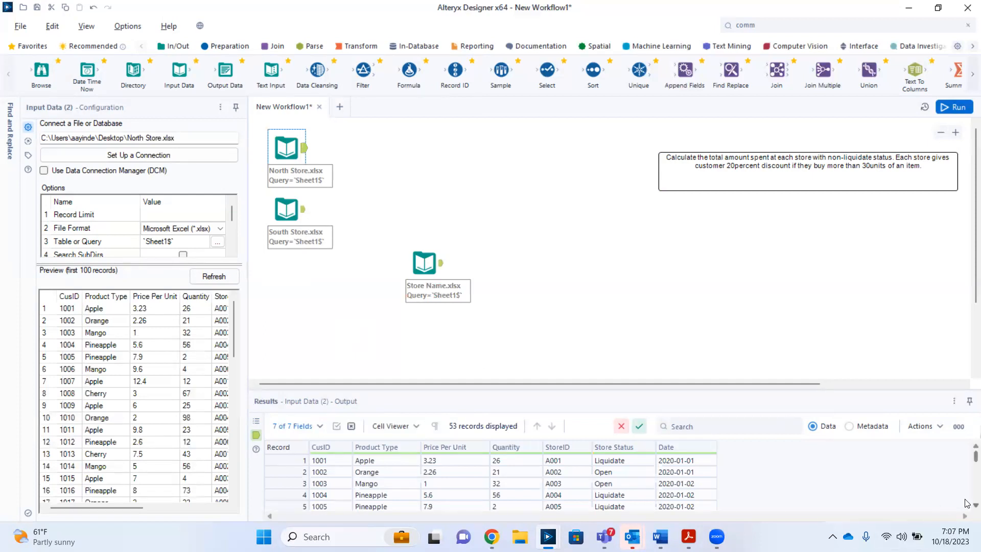
scroll(967, 460, down, 1)
scroll(967, 460, up, 1)
click(289, 212)
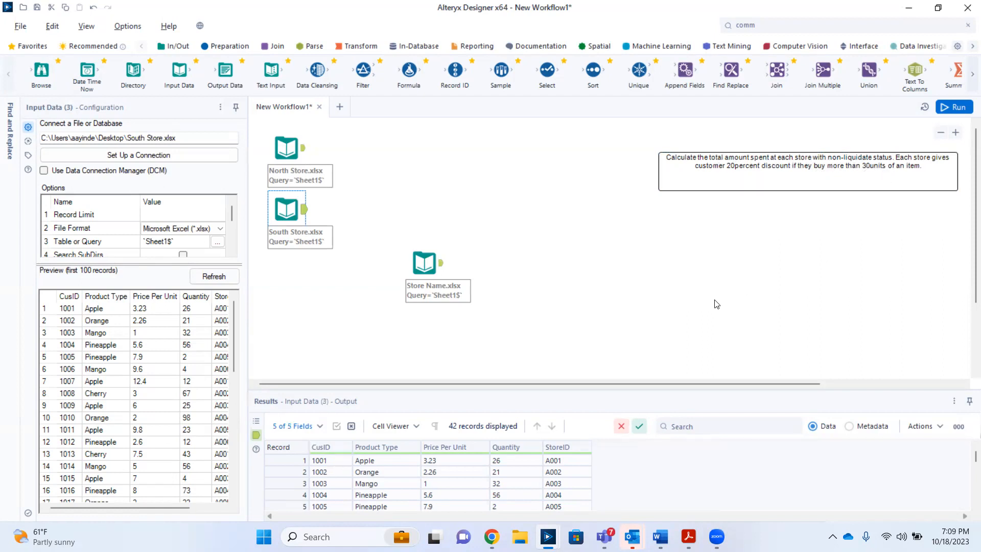
click(302, 148)
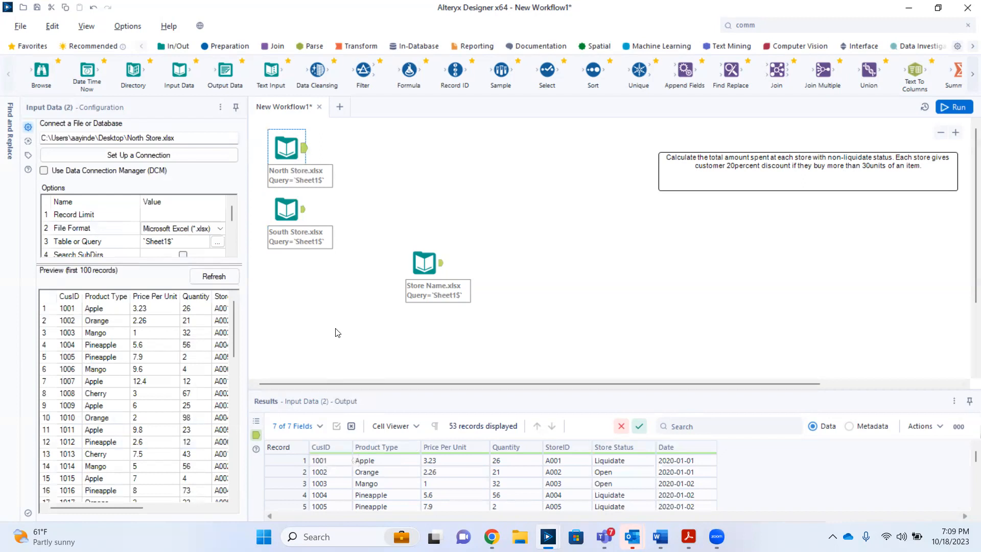
scroll(337, 332, down, 1)
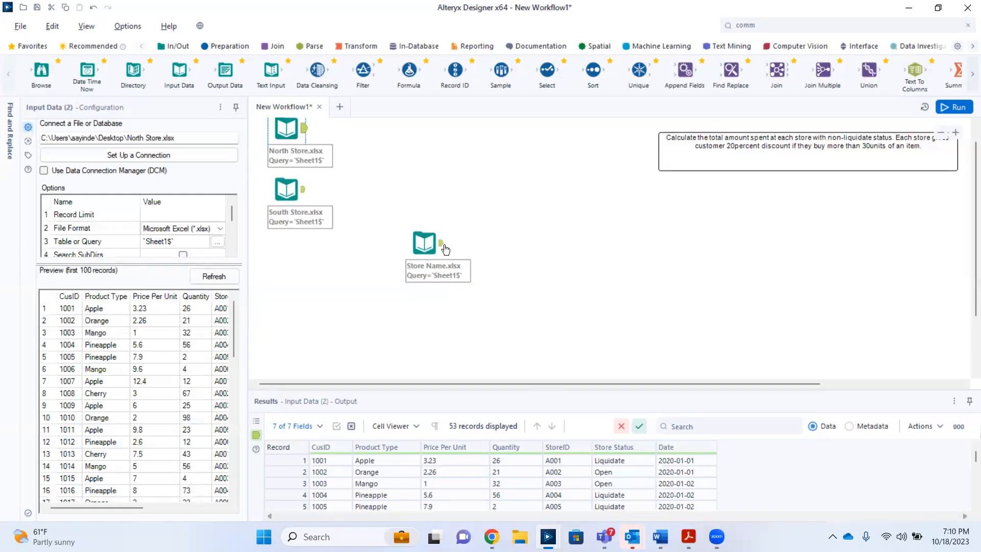
click(422, 240)
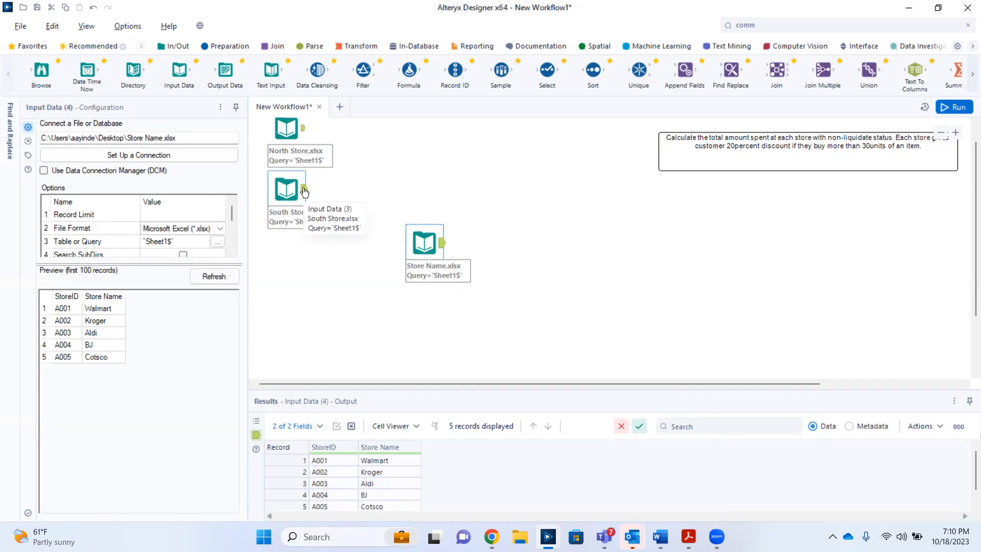
Step: Examine the names and data types of the North Store input's fields in its metadata, and return to the data view
click(288, 129)
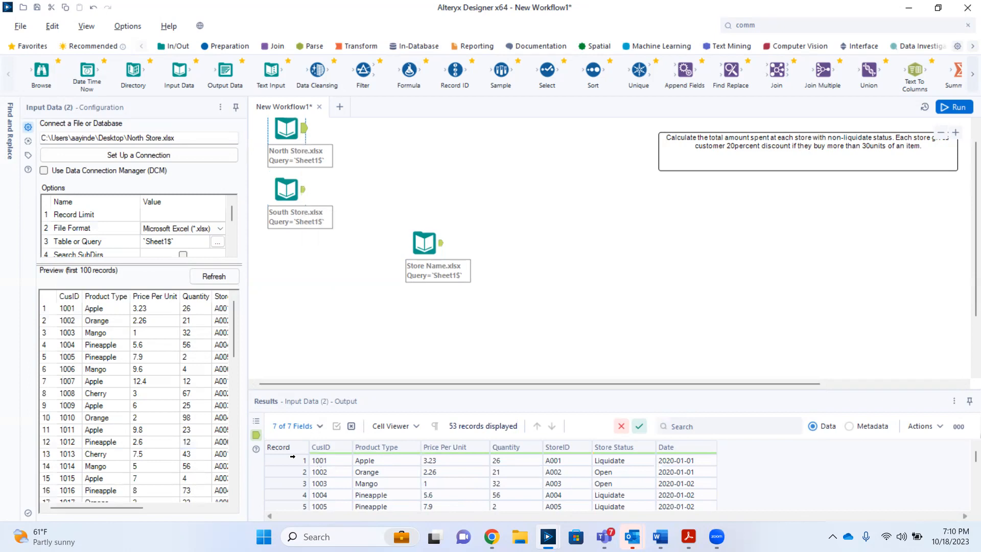
mouse_move(610, 446)
click(874, 428)
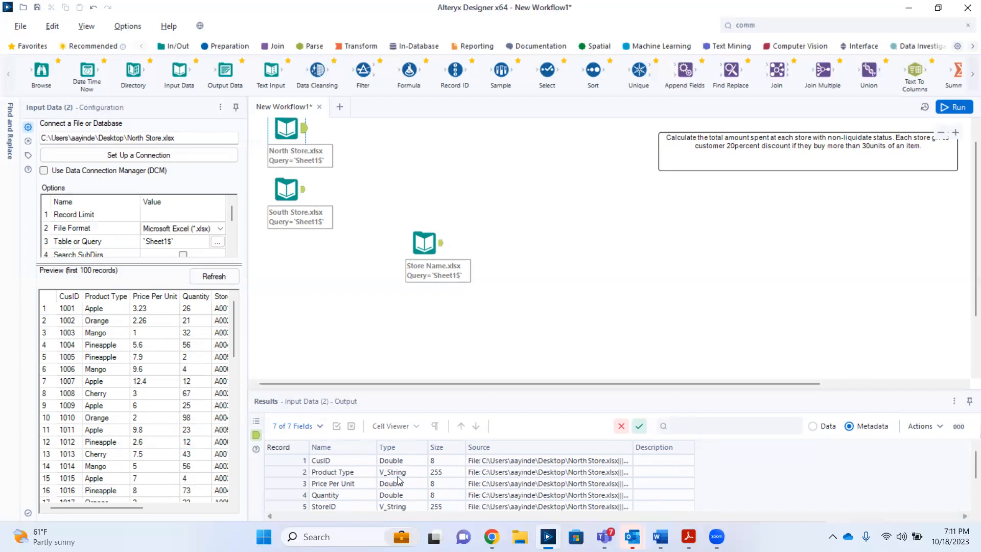
scroll(382, 490, down, 1)
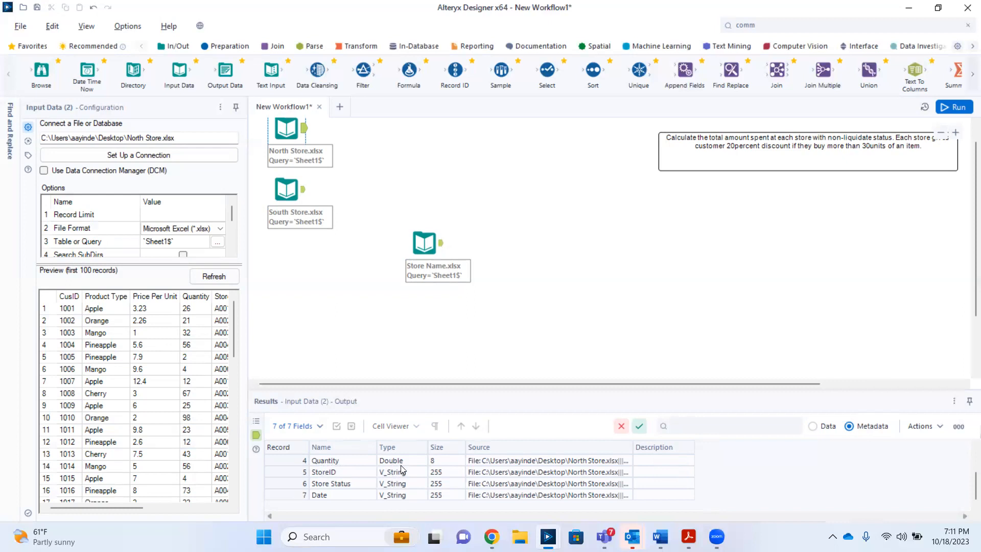
scroll(401, 465, up, 2)
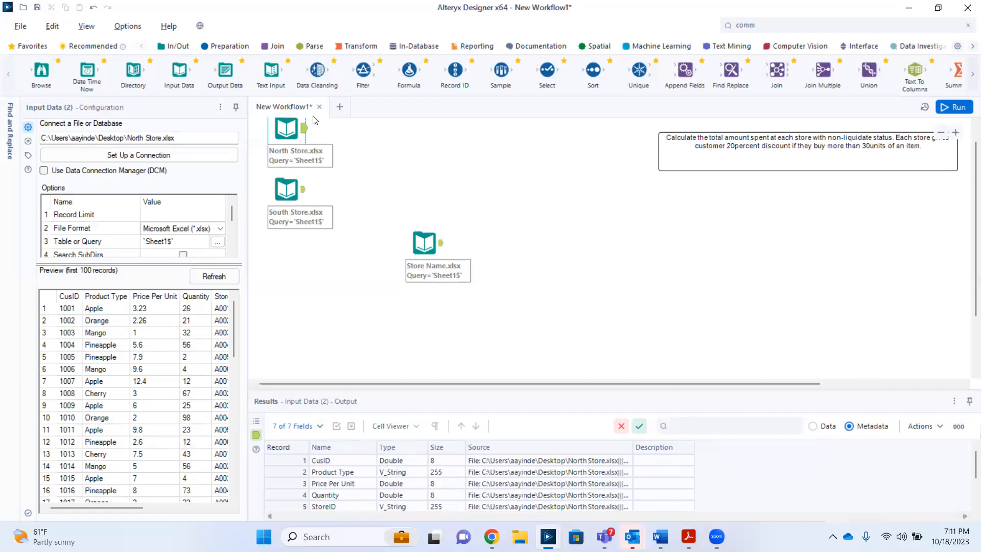
click(813, 426)
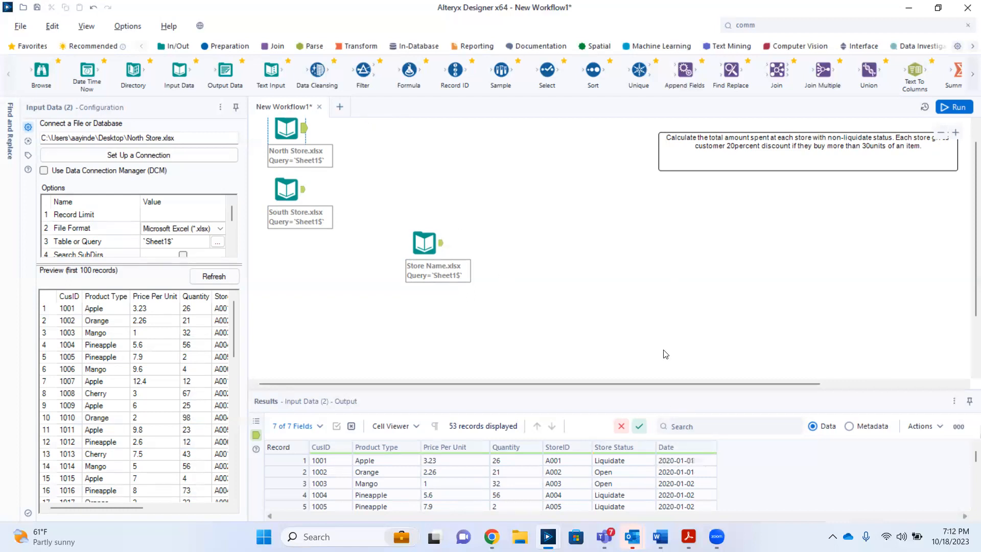
Step: Recheck the North Store field types, connect an Auto Field tool to the North Store input, and switch the results to data view
click(229, 46)
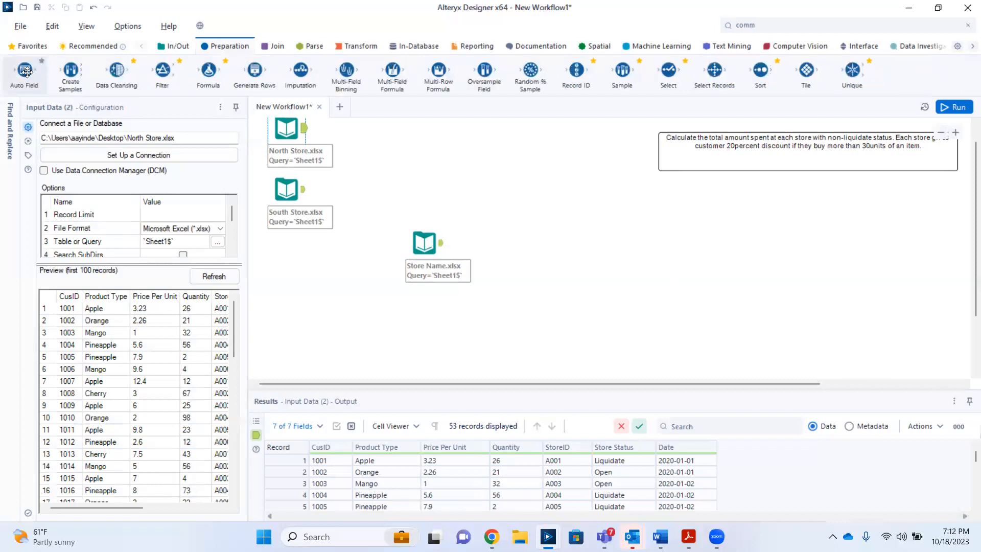
drag(27, 73, 28, 75)
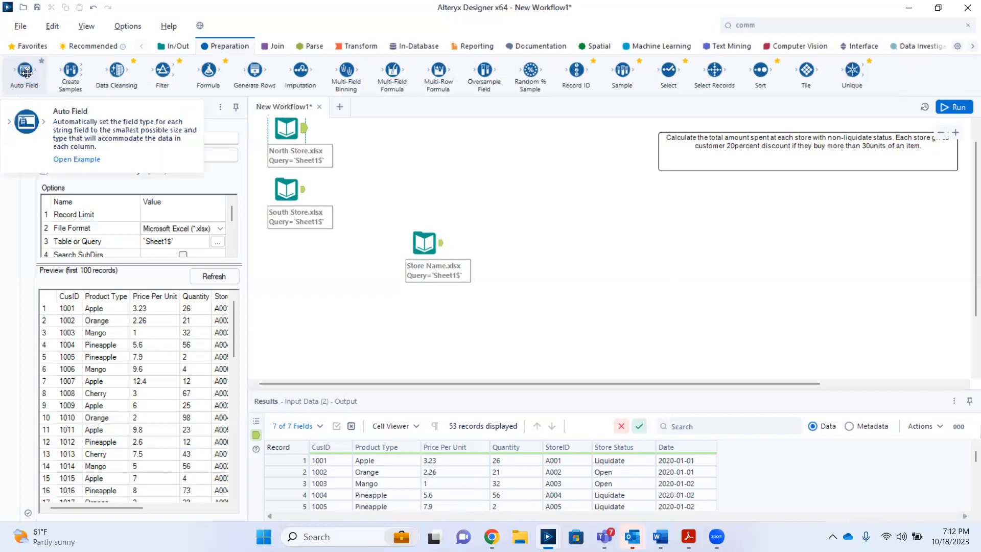
click(851, 426)
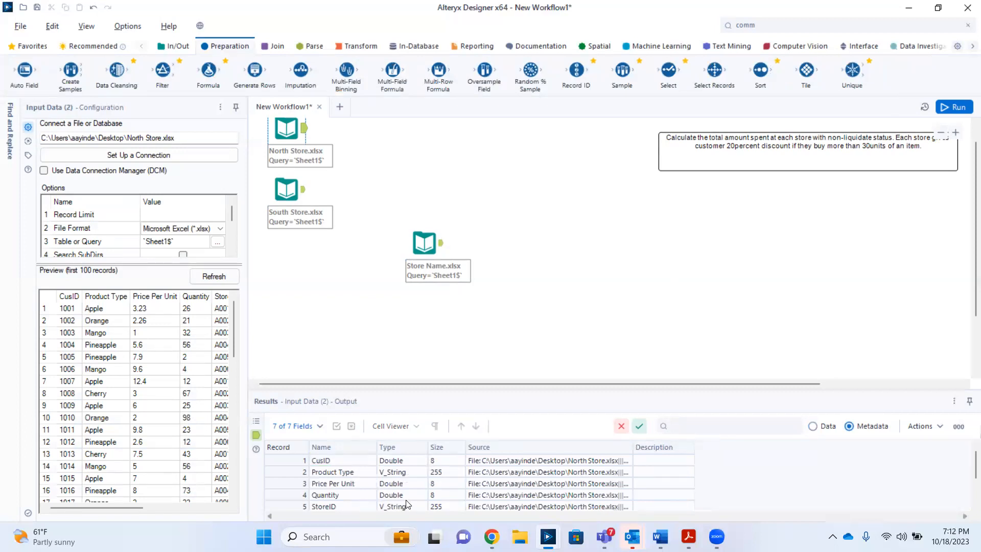
scroll(407, 504, down, 1)
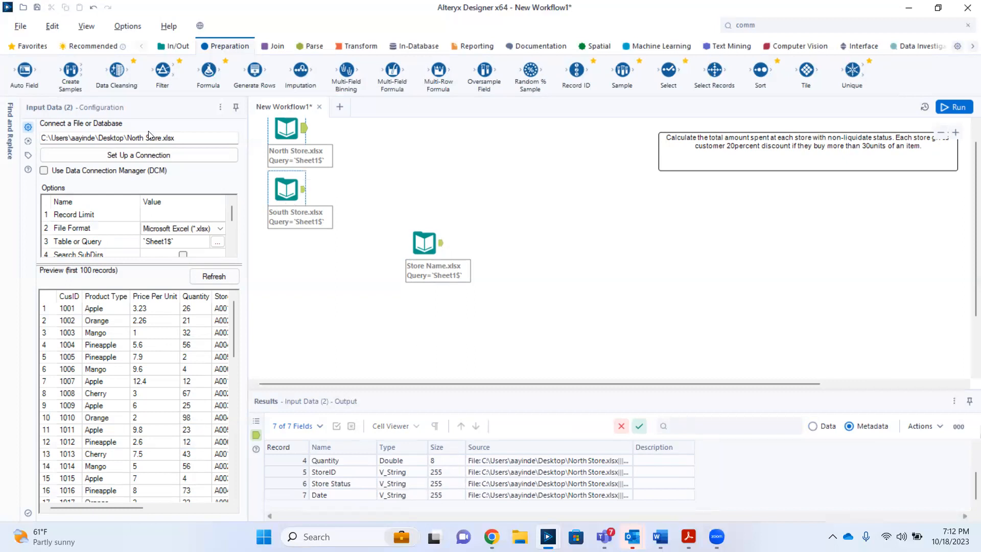
drag(25, 71, 343, 128)
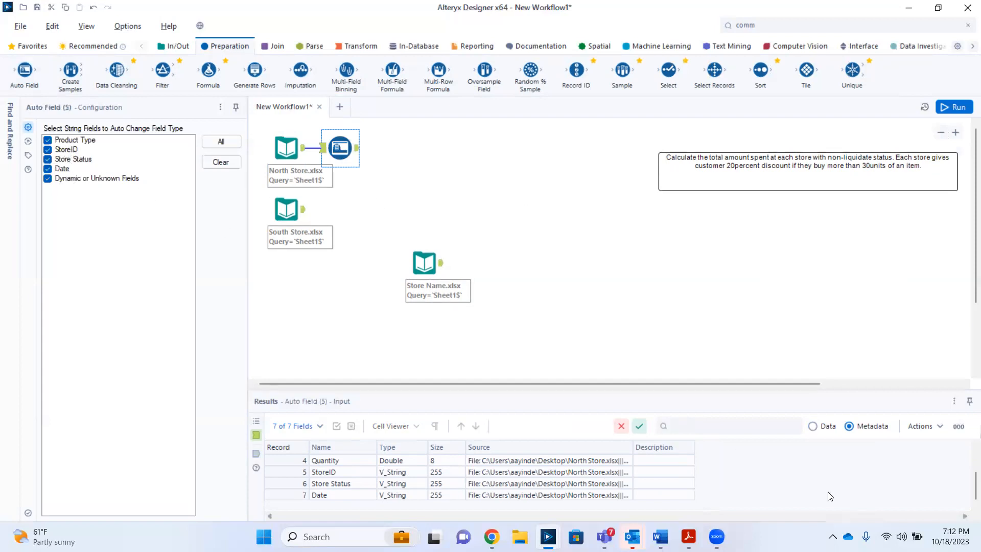
click(813, 428)
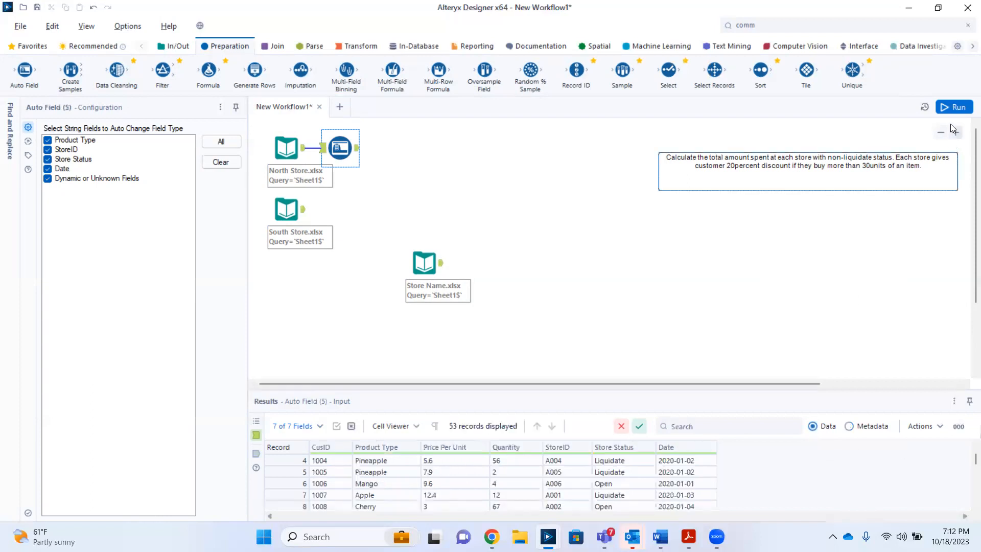
Step: Run the workflow and examine the Auto Field output's field types and sizes in its metadata, returning to the data view
click(954, 108)
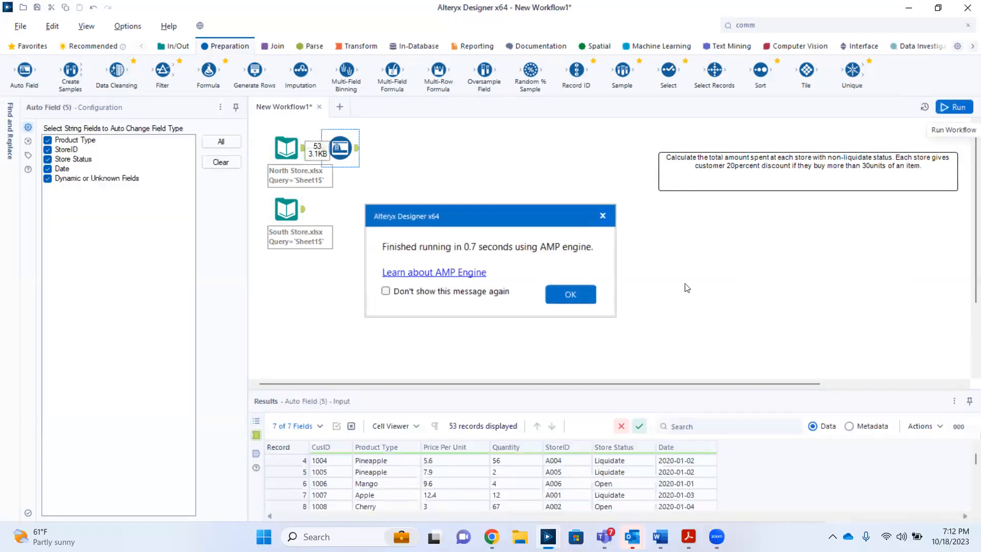
click(588, 296)
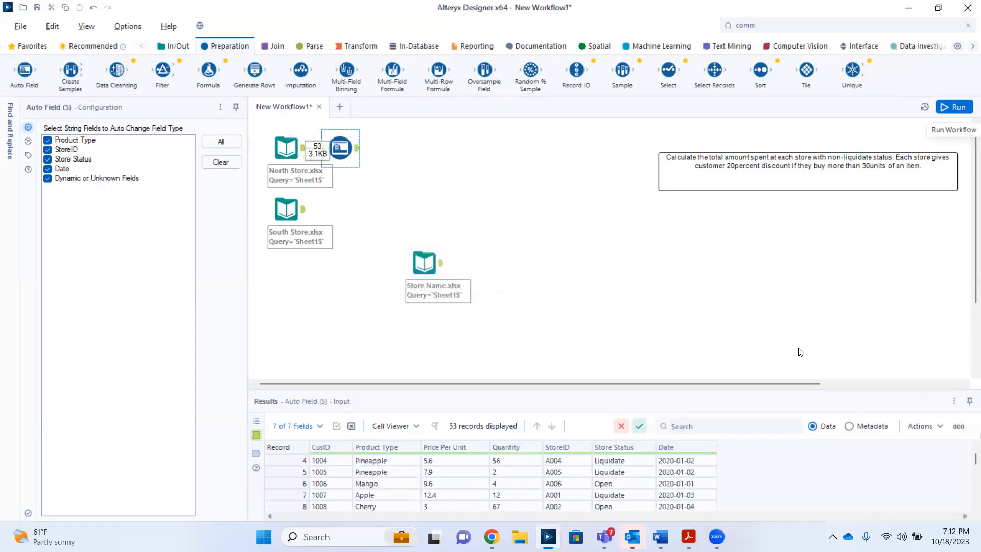
click(252, 453)
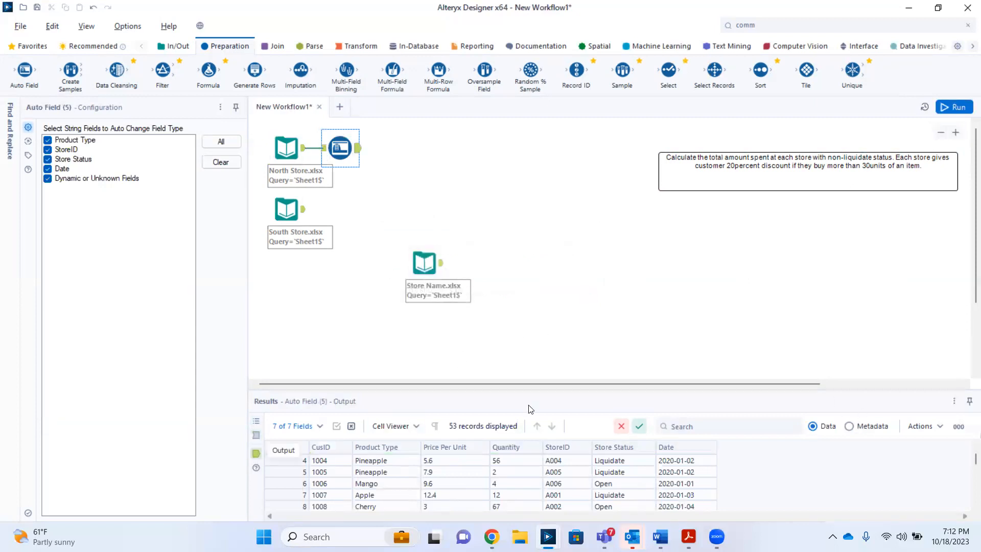
click(851, 427)
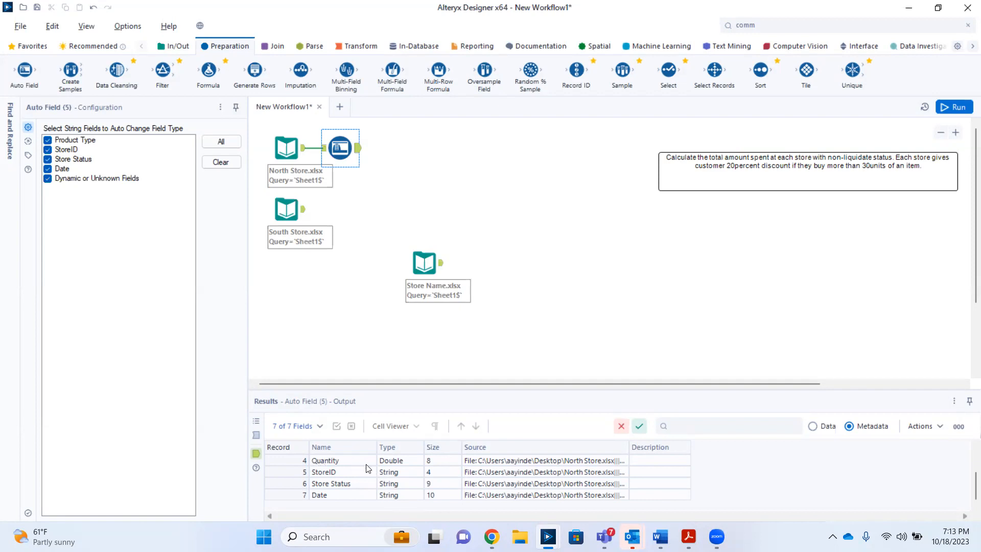
scroll(369, 469, up, 1)
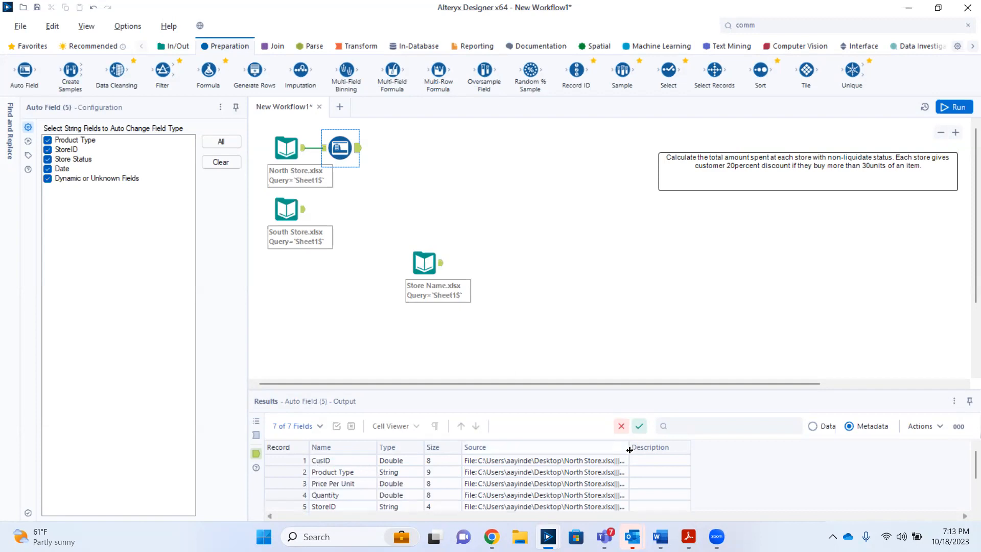
click(813, 427)
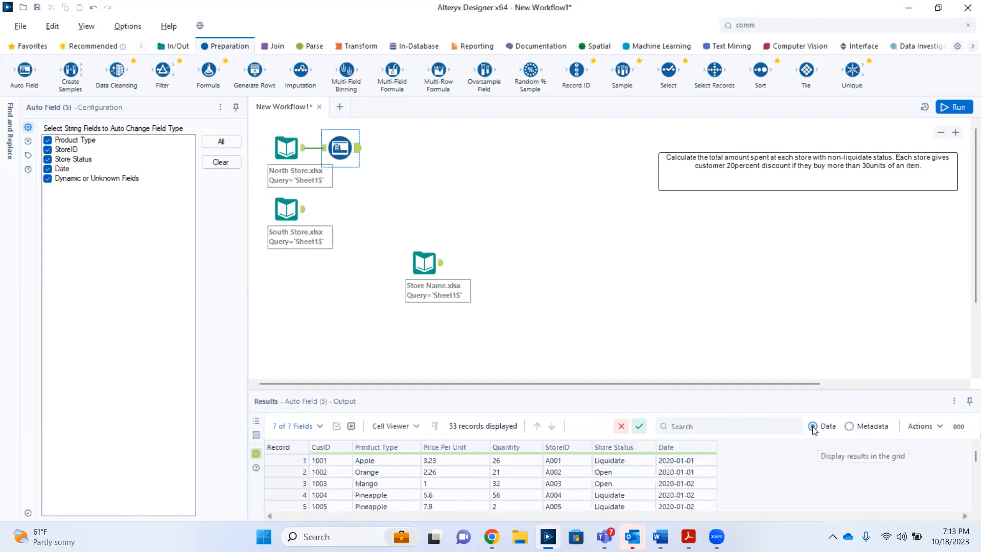
Step: Look through all records of the Auto Field output, checking the Quantity and Date values
scroll(519, 490, down, 10)
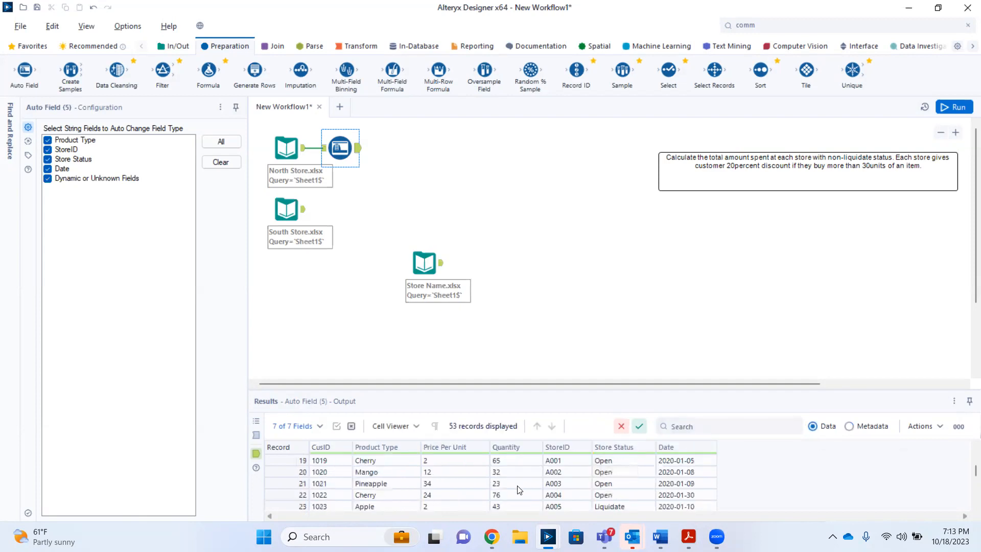
scroll(519, 489, up, 10)
scroll(519, 489, down, 14)
scroll(519, 490, down, 3)
scroll(519, 489, up, 15)
scroll(519, 489, down, 15)
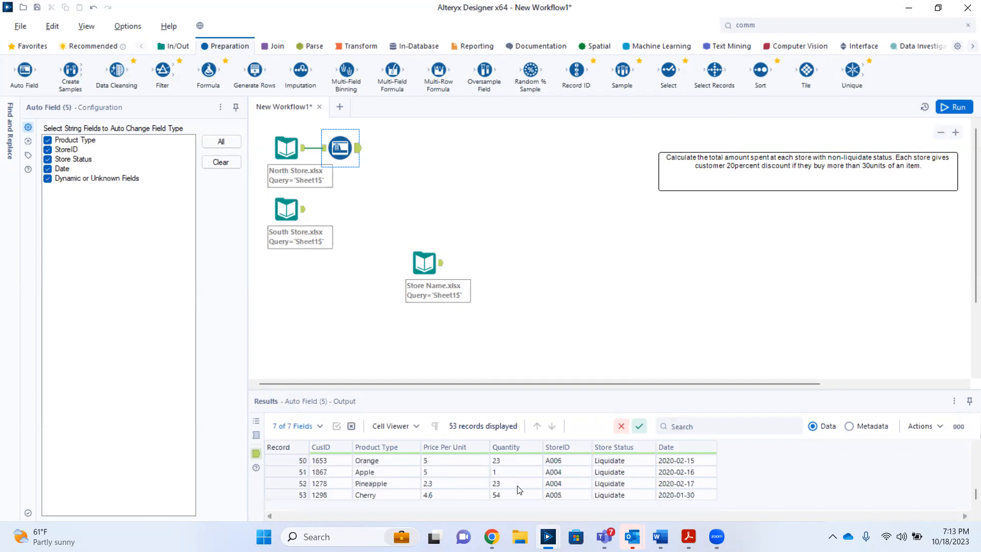
scroll(520, 489, up, 15)
scroll(519, 490, down, 15)
scroll(519, 489, up, 15)
scroll(519, 490, down, 15)
scroll(519, 490, up, 15)
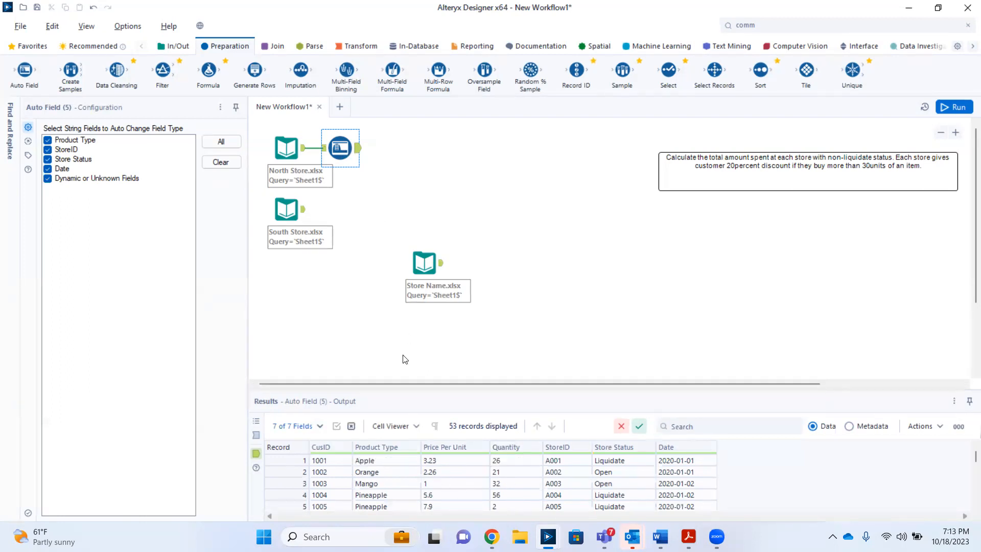
Step: Replace the Auto Field tool with a Select tool connected to the North Store input, and run the workflow
click(849, 426)
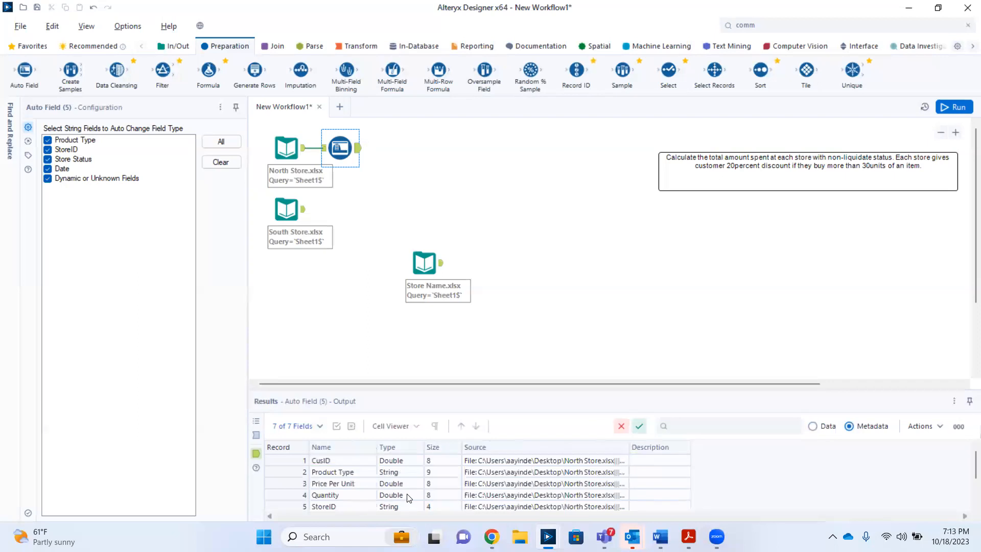
click(338, 146)
key(Delete)
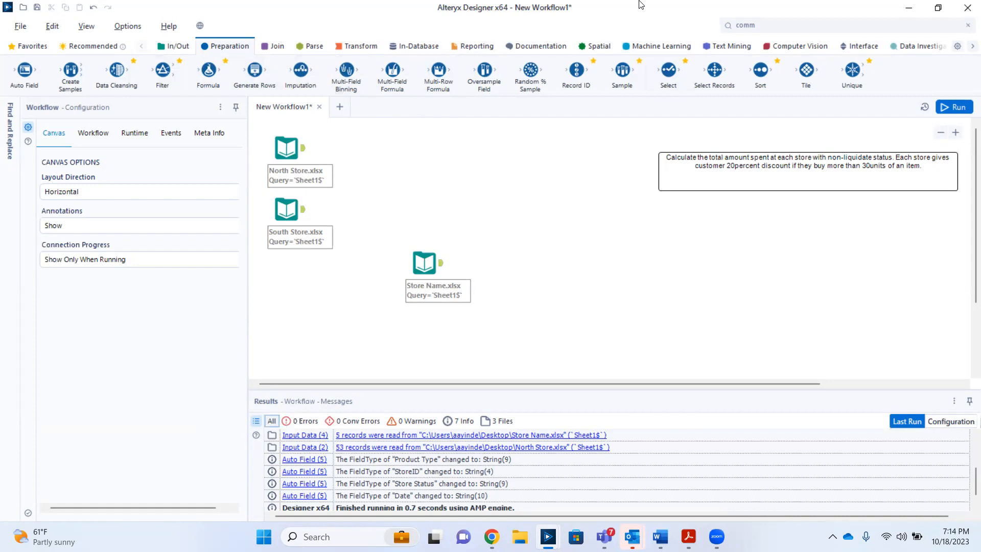
drag(669, 69, 342, 149)
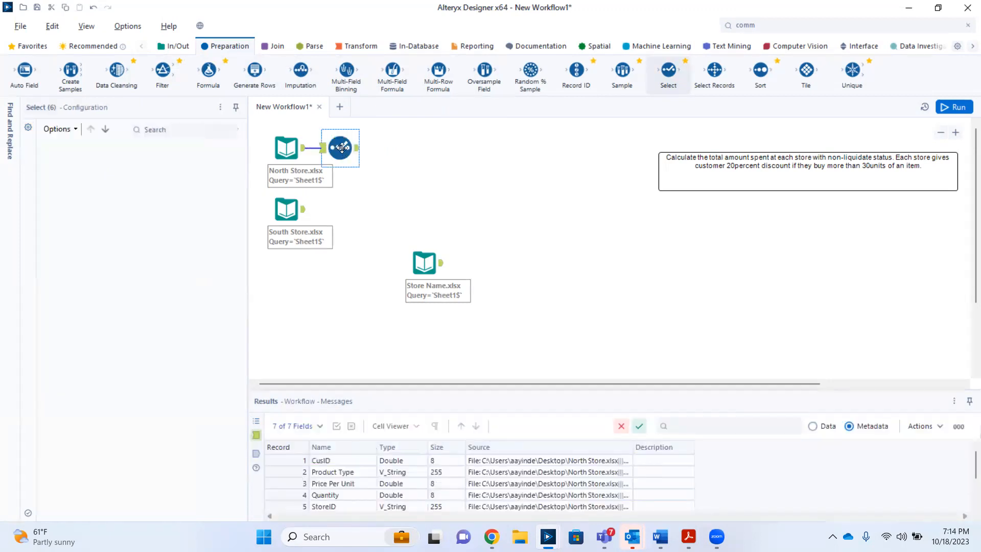
click(813, 425)
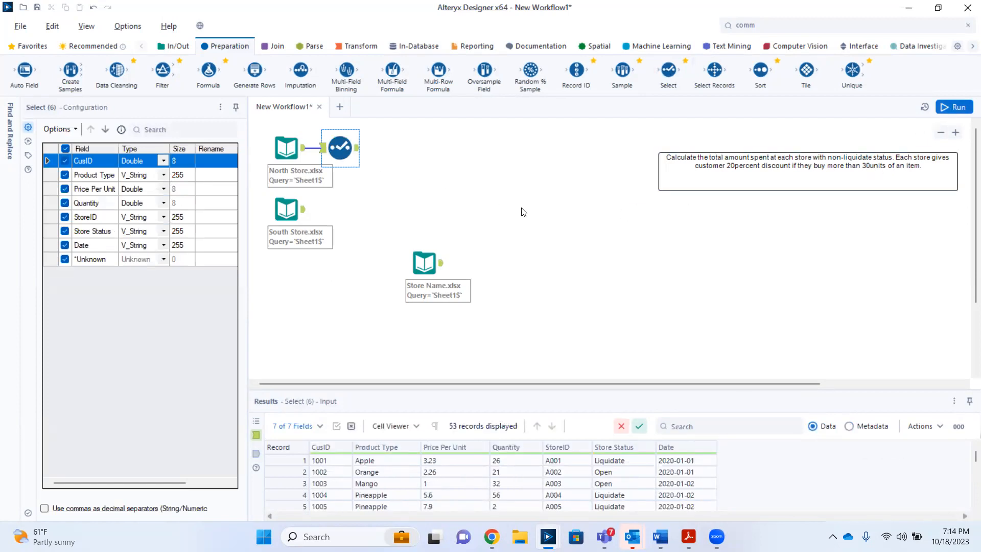
click(953, 107)
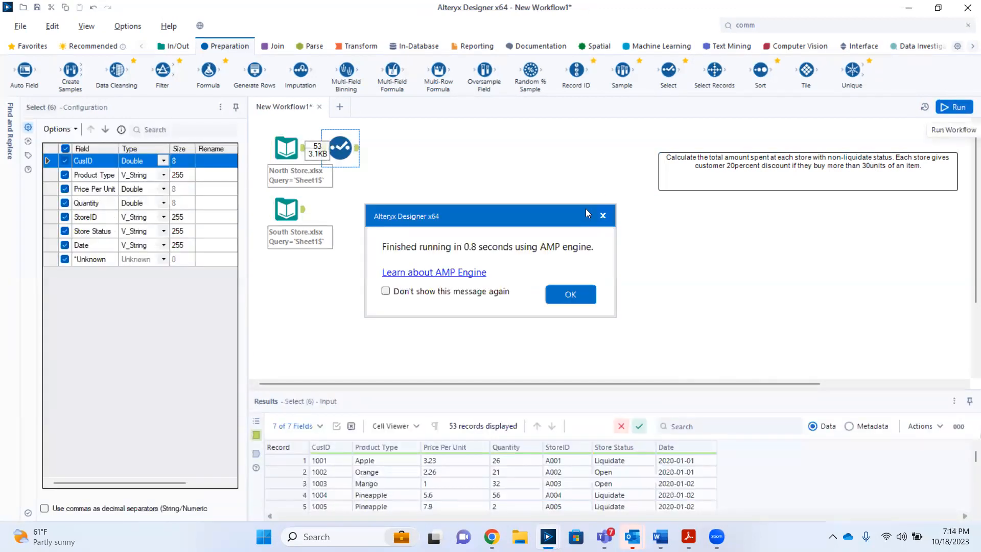
click(576, 295)
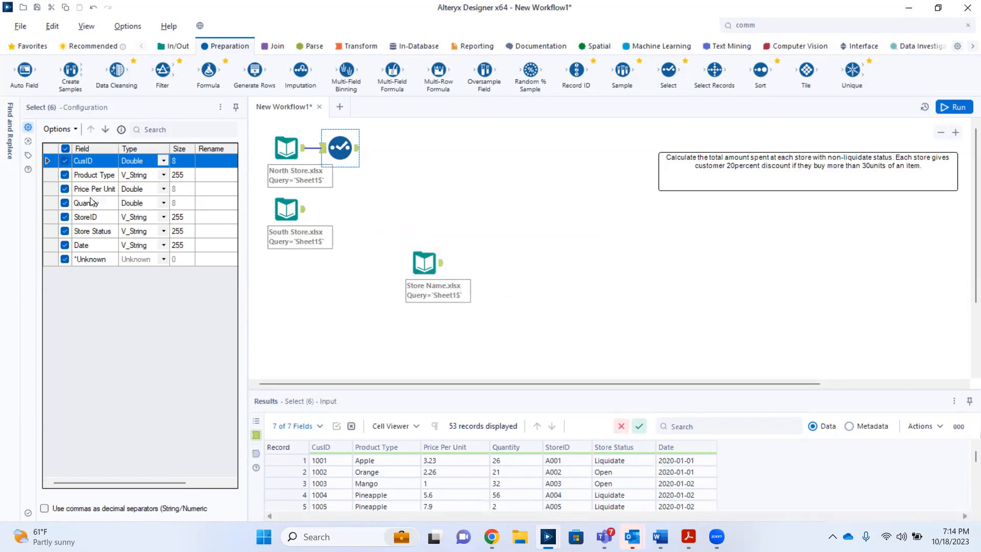
Step: Change the Quantity field's type to Int16 and the Date field's type to Date in the Select tool
click(164, 205)
click(163, 204)
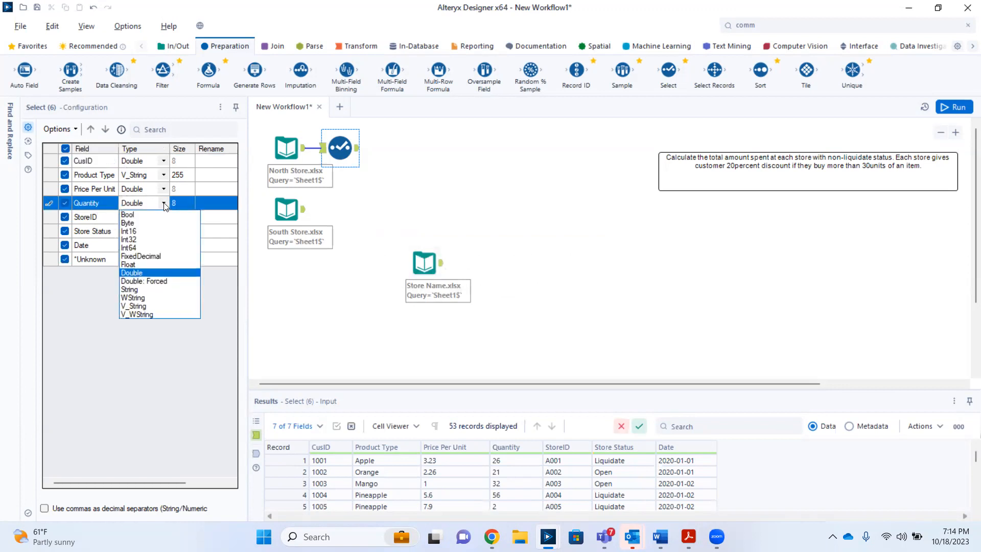
click(129, 231)
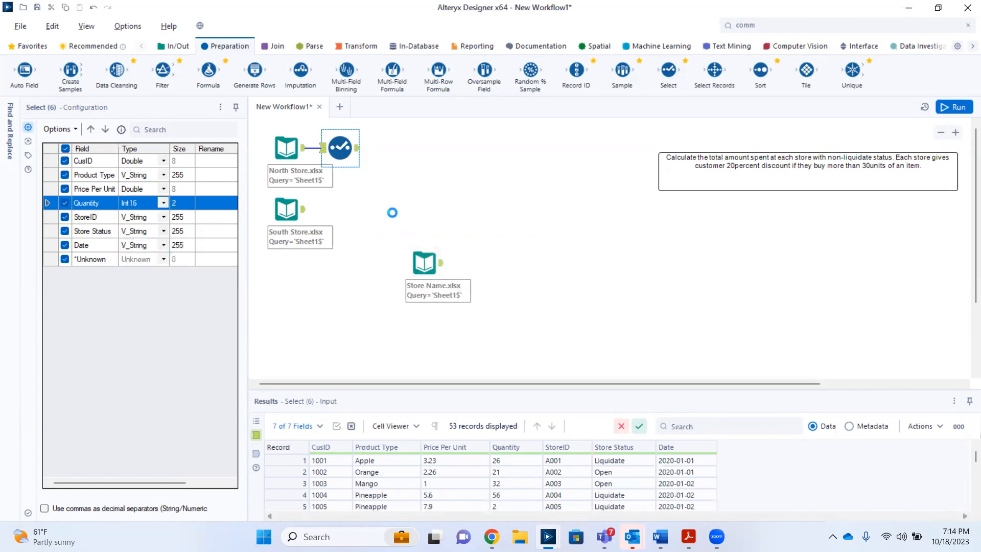
click(392, 213)
click(347, 151)
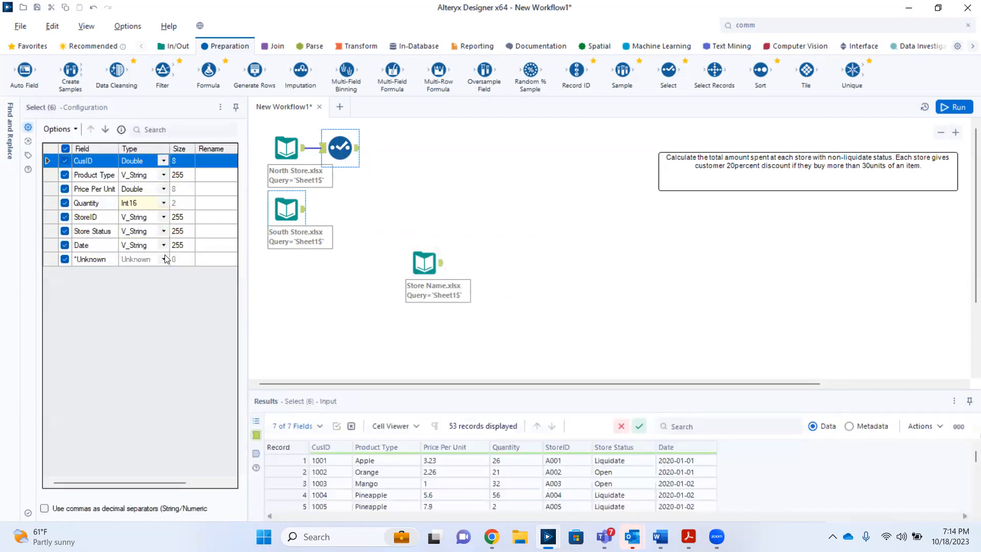
click(164, 245)
click(163, 245)
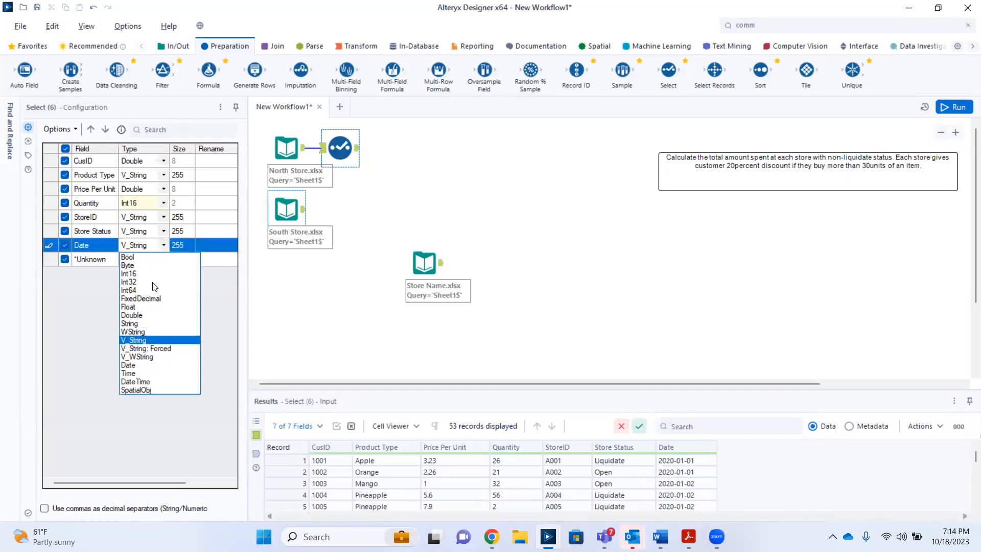
click(129, 365)
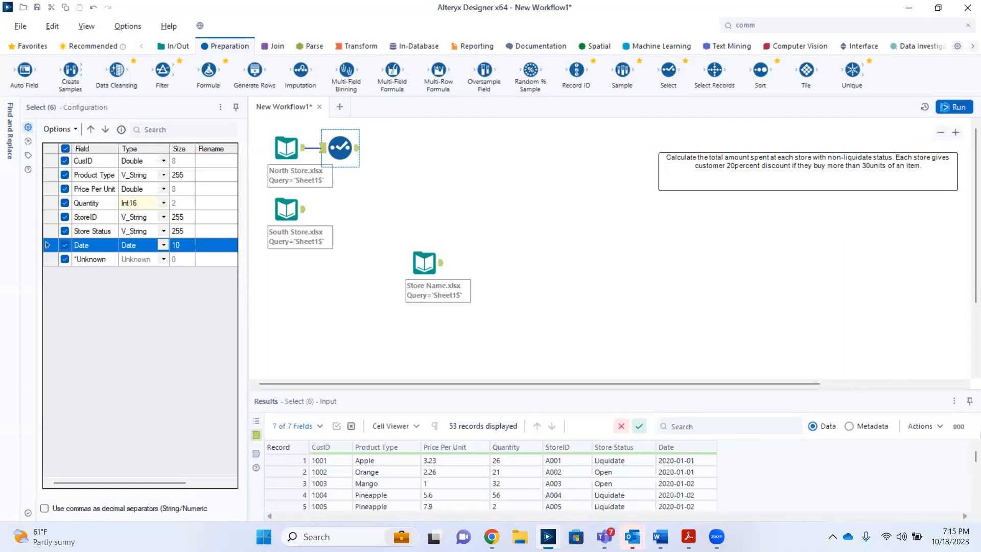
Step: Run the workflow and check the Select output's field types in its metadata, returning to the data view
key(ctrl+r)
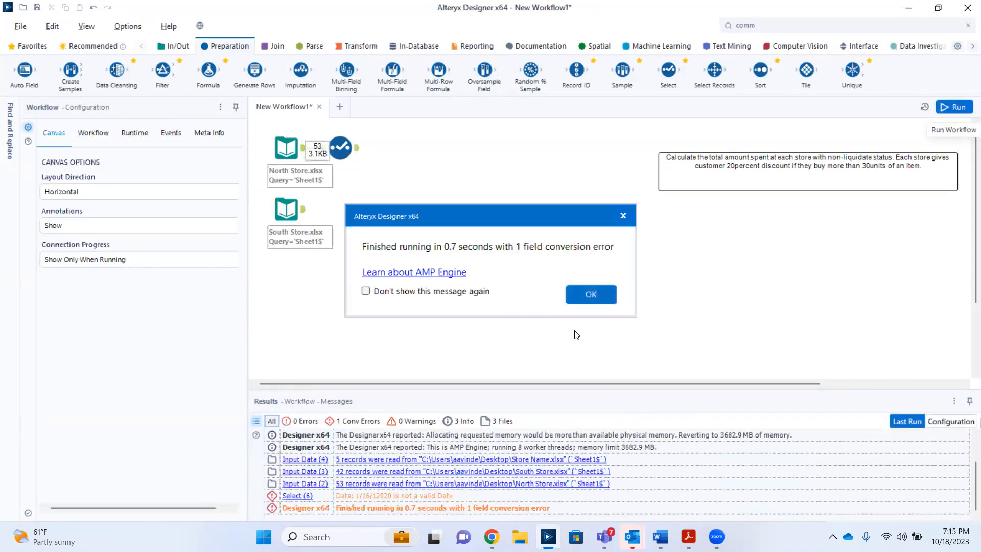
click(589, 297)
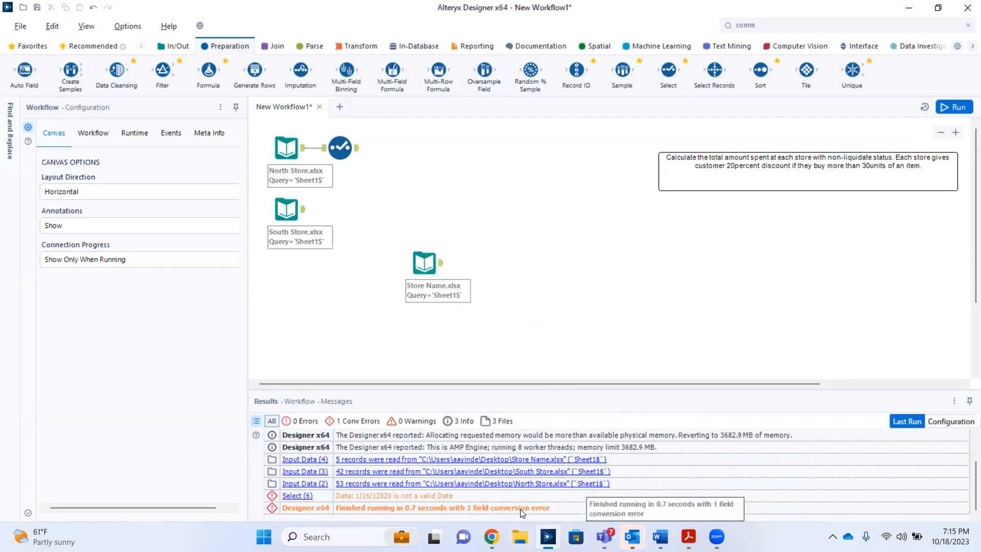
click(356, 154)
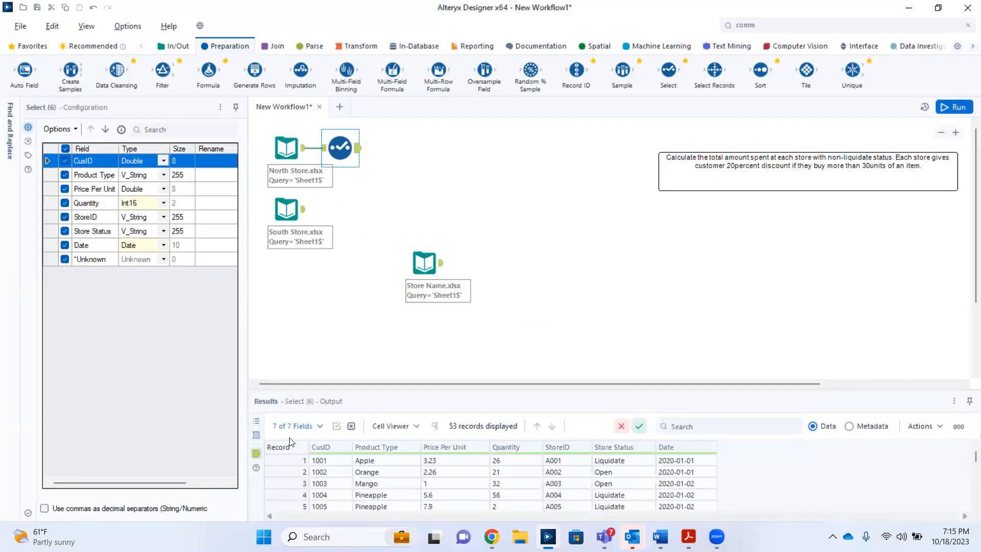
click(849, 428)
scroll(520, 500, down, 1)
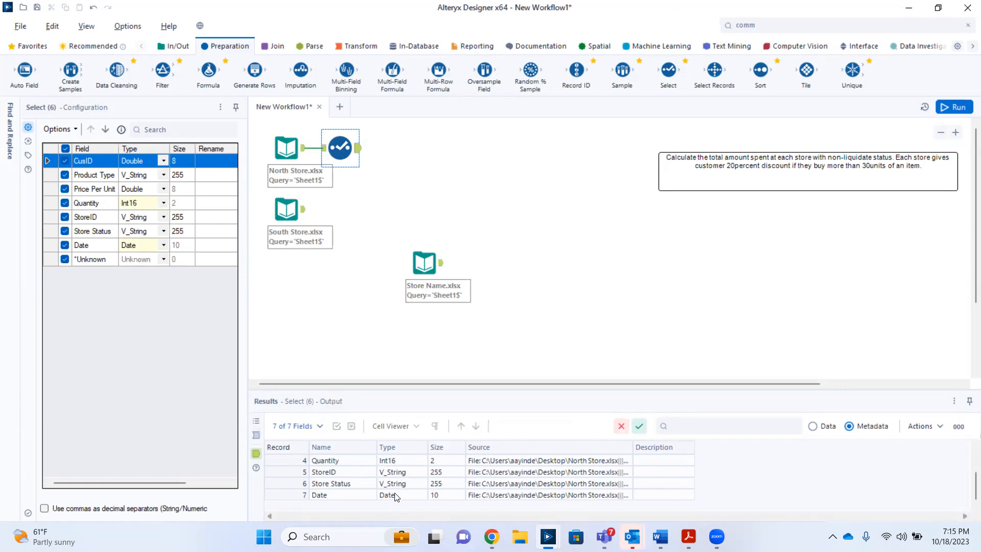
scroll(396, 489, up, 1)
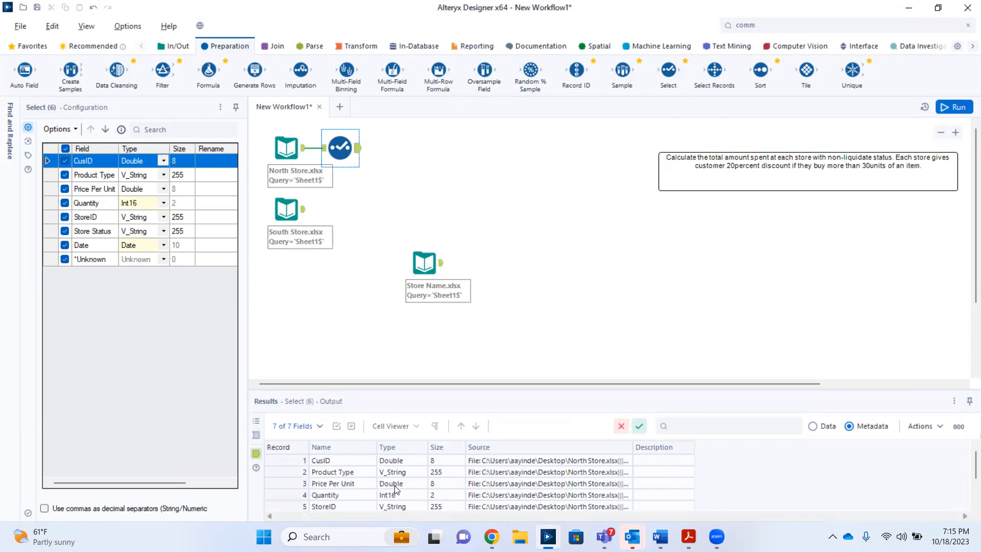
click(813, 427)
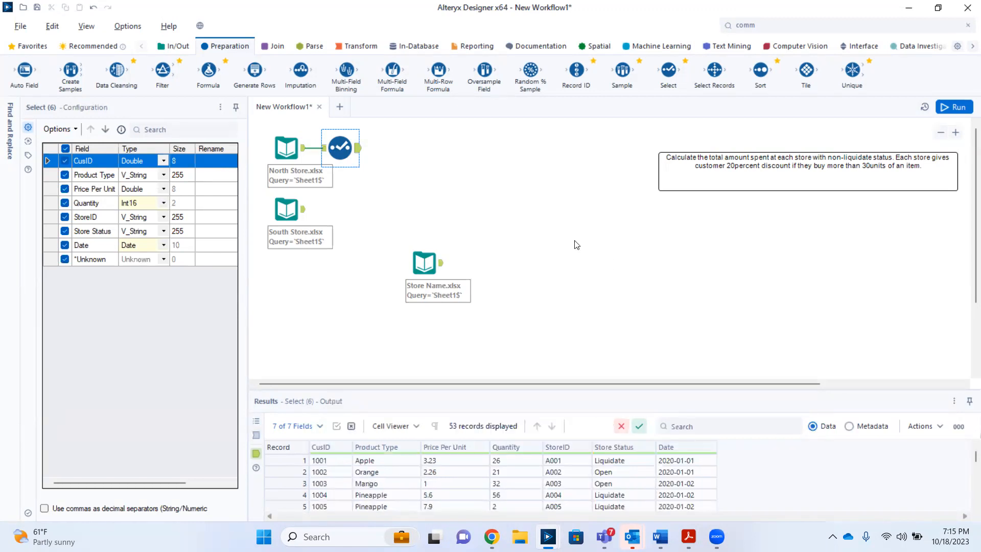
drag(210, 74, 402, 150)
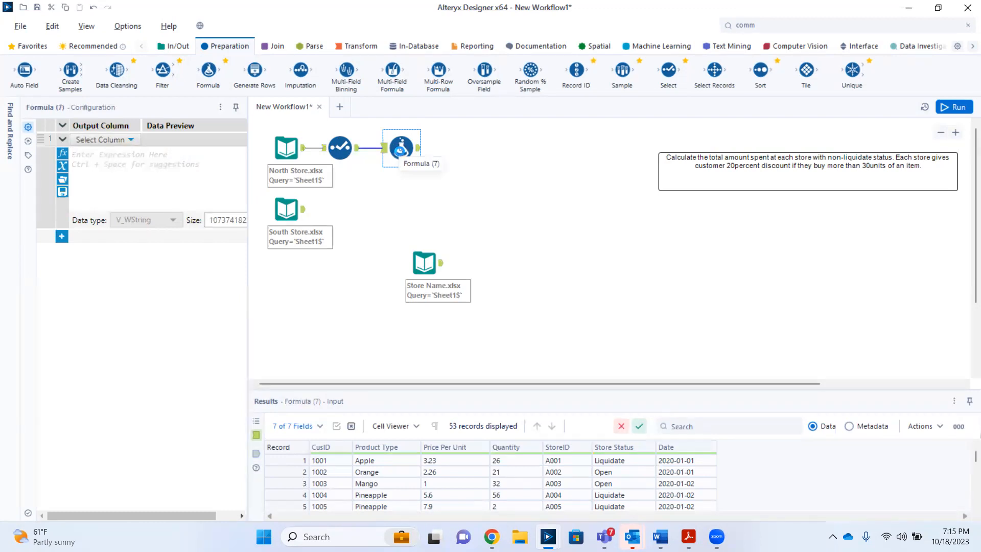
key(ctrl+r)
key(Delete)
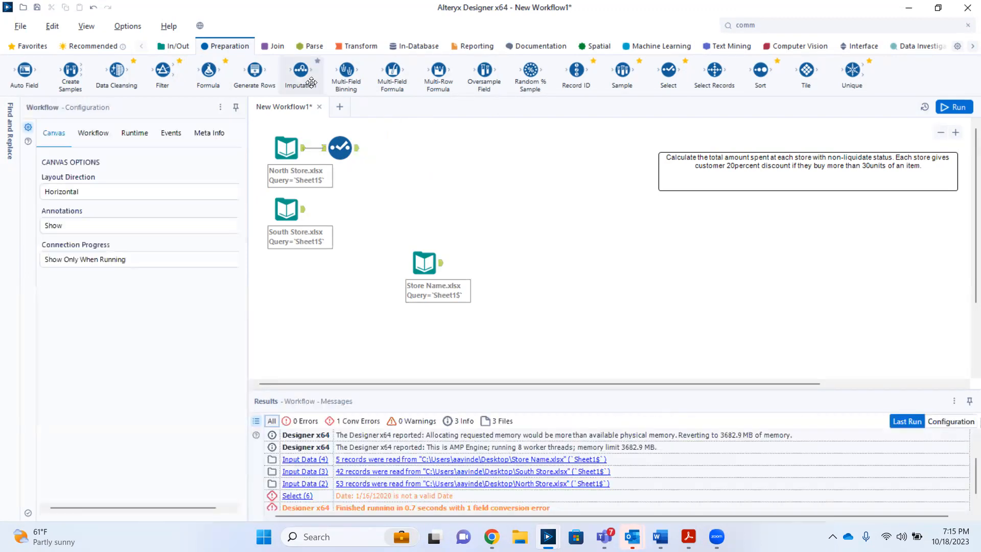
Step: Connect a Filter tool to the Select output and base a custom filter on the Date column
drag(384, 113, 393, 147)
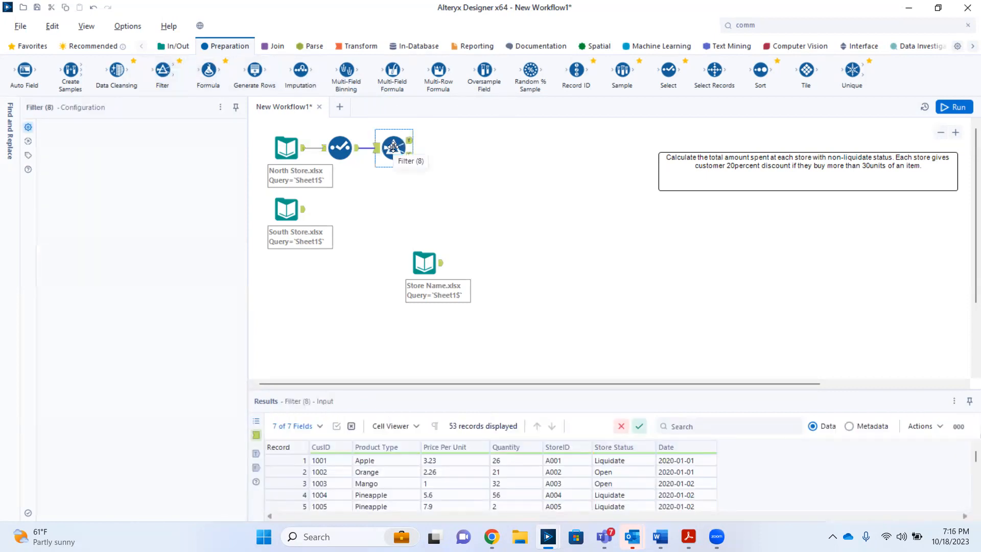
click(119, 180)
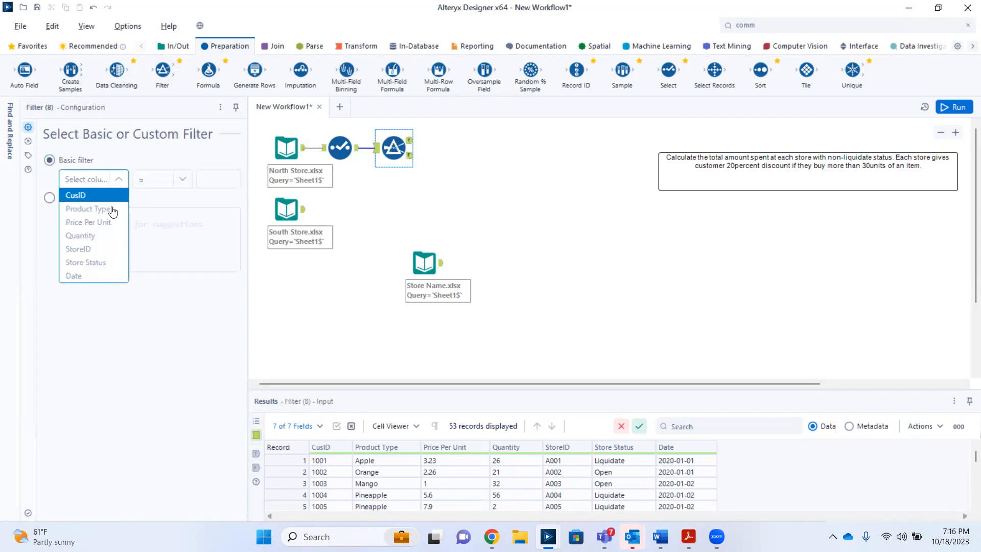
click(83, 276)
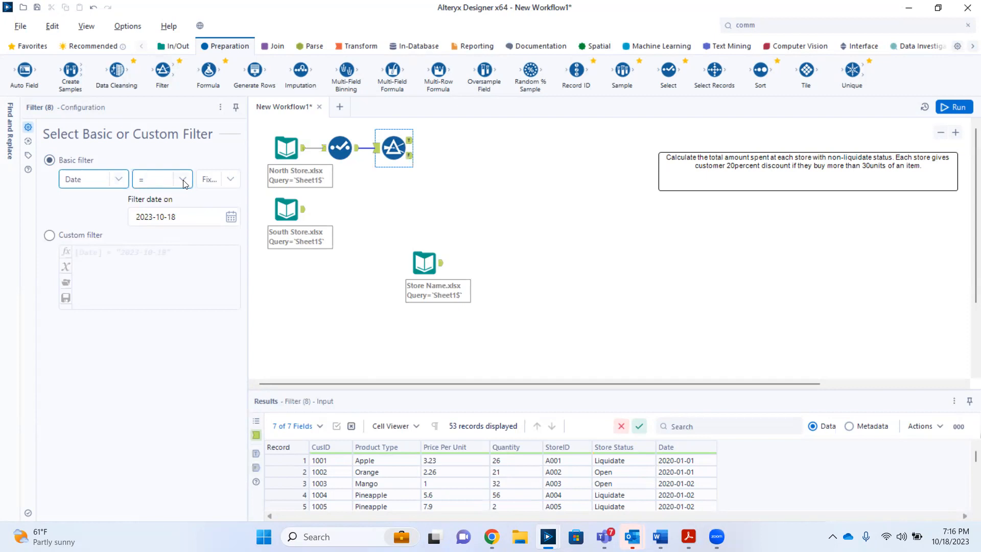
click(50, 236)
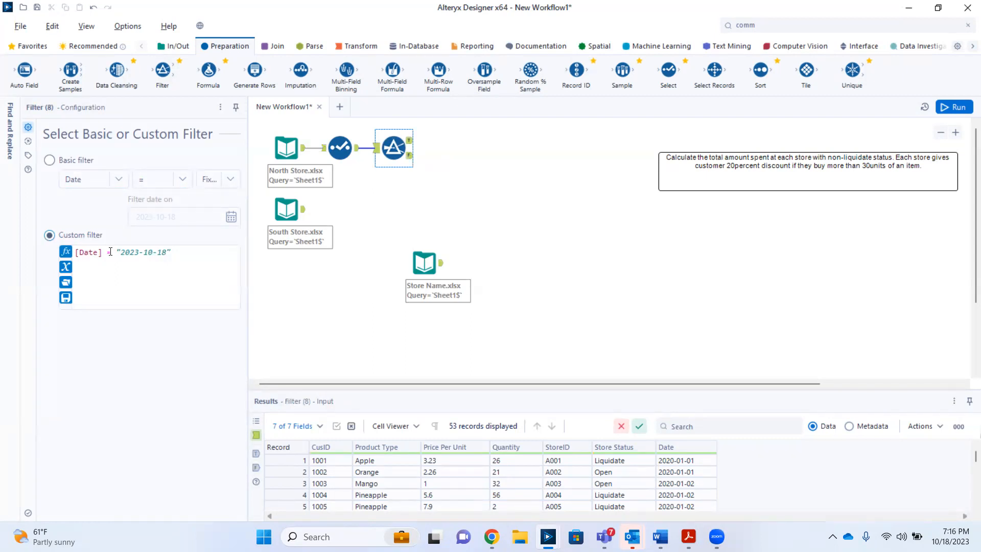
Step: Edit the custom filter expression to [Date] <= "2020-12-31"
text(<)
click(143, 251)
key(BackSpace)
text(0)
click(156, 252)
key(Delete)
text(2-)
click(171, 251)
key(BackSpace)
key(BackSpace)
text(31)
Step: Run the workflow and view the records of the Filter tool's True output
click(955, 107)
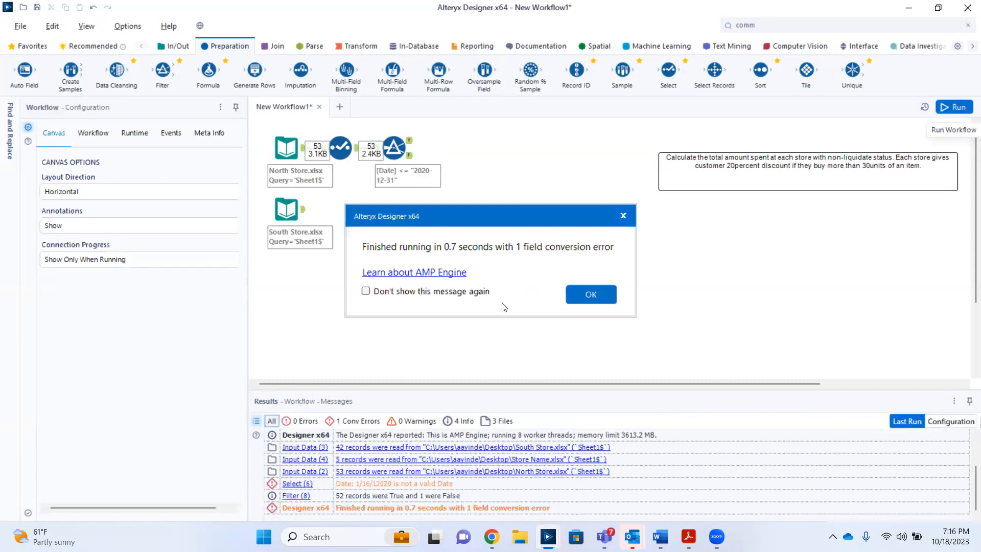
click(592, 294)
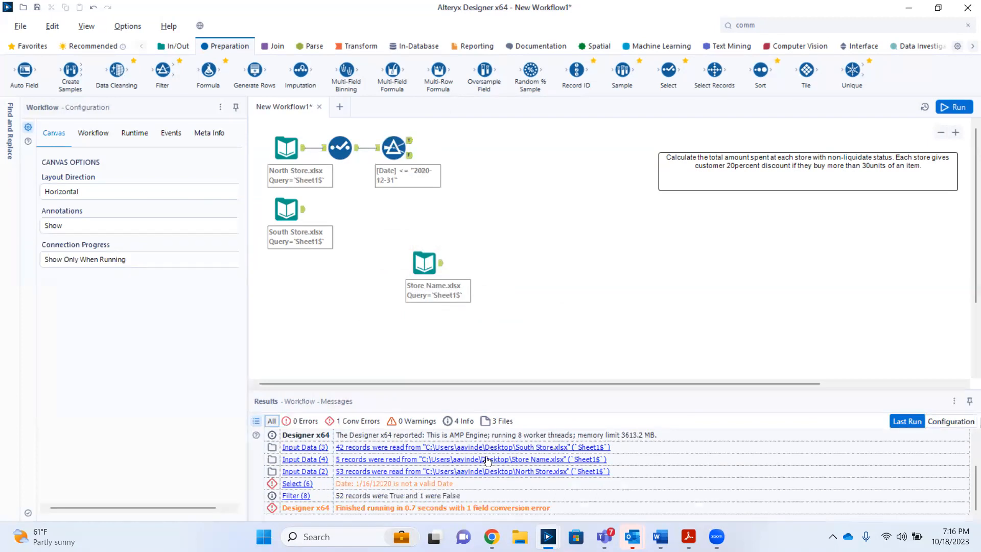
click(411, 143)
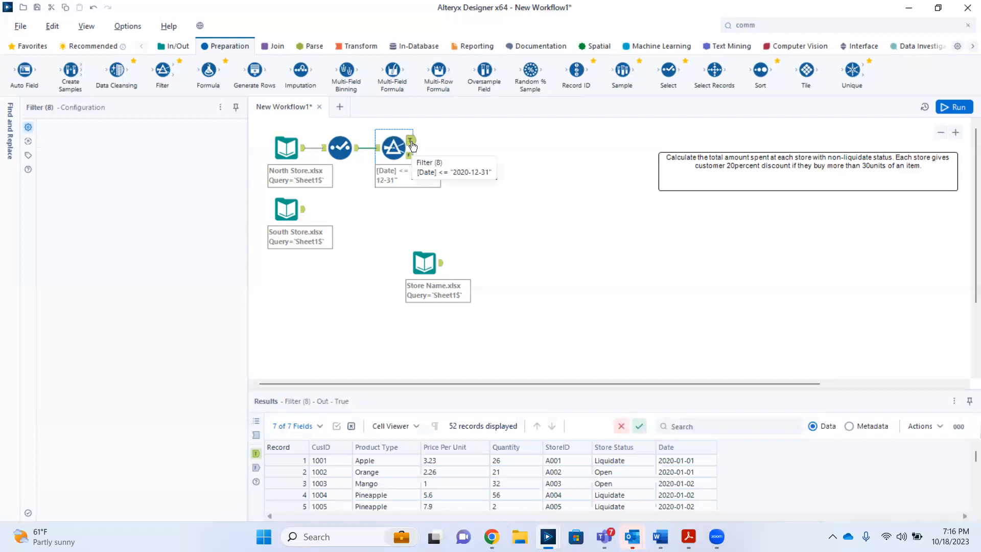
Step: Examine the Date values across all records of the Filter tool's True output
scroll(730, 459, down, 15)
scroll(730, 459, up, 14)
scroll(730, 459, down, 14)
scroll(731, 463, up, 15)
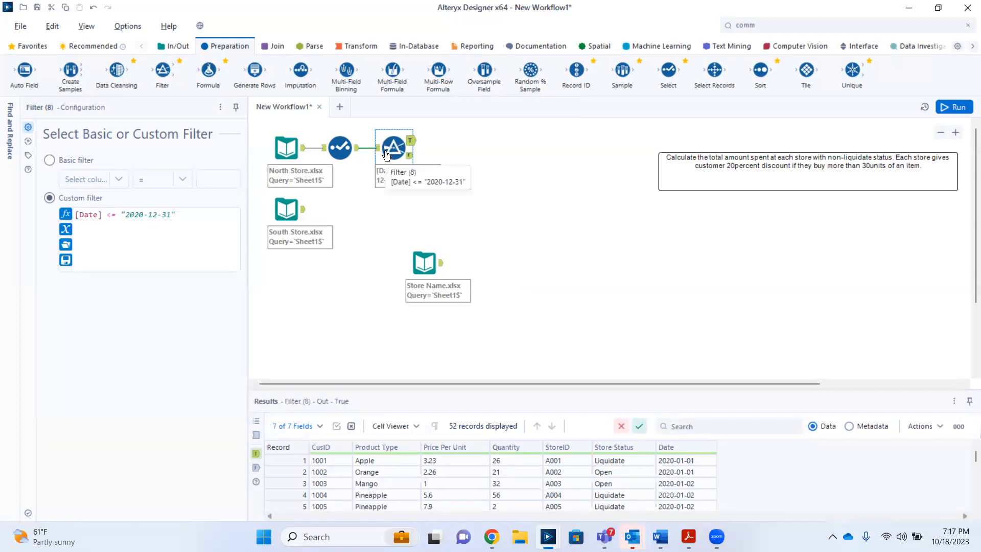
Step: Delete the Filter and Select tools connected after the North Store input
key(Delete)
click(351, 149)
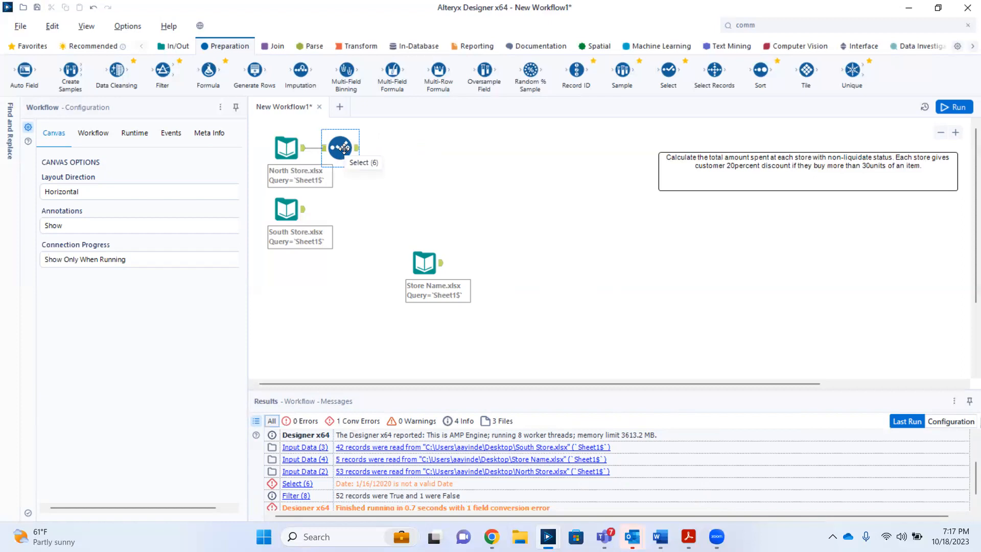
click(344, 149)
key(Delete)
click(40, 47)
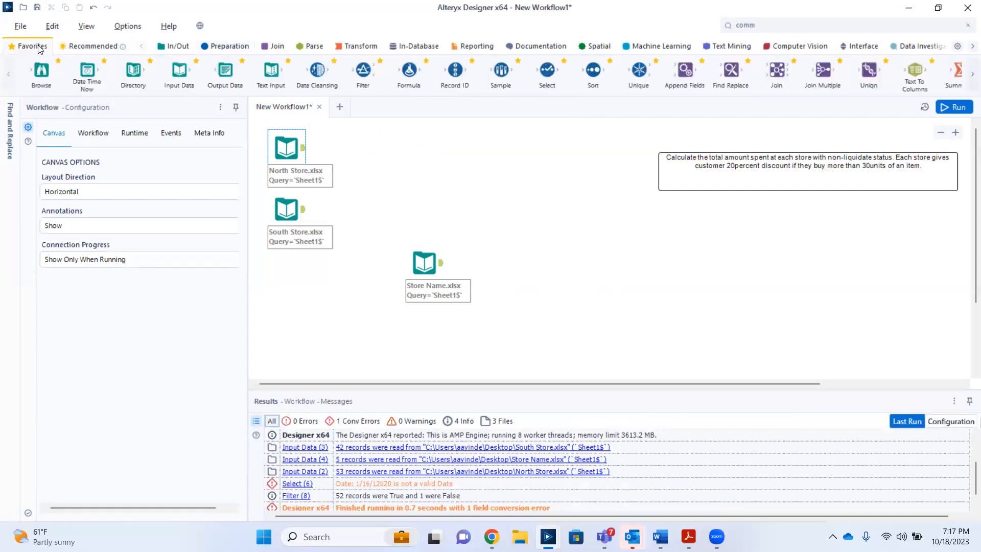
click(77, 51)
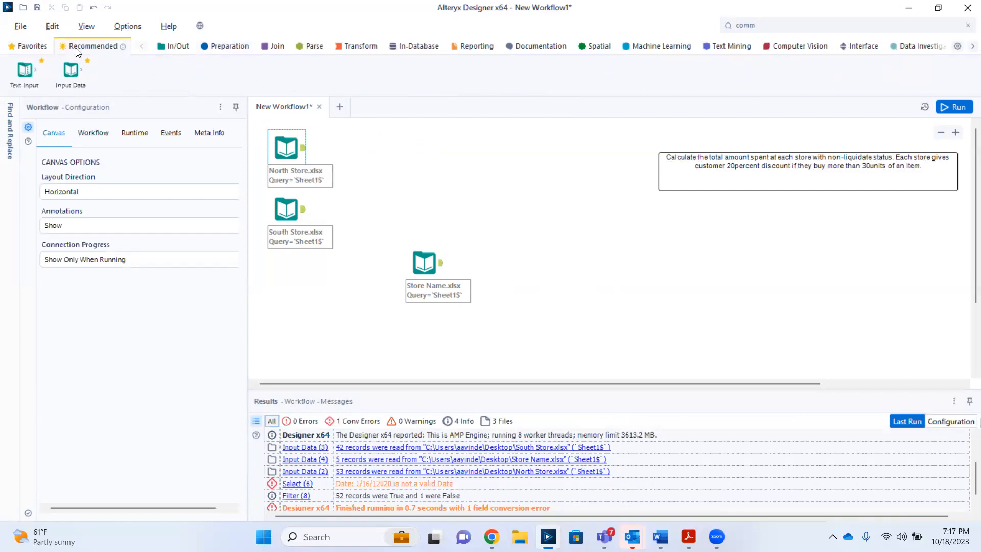
click(29, 48)
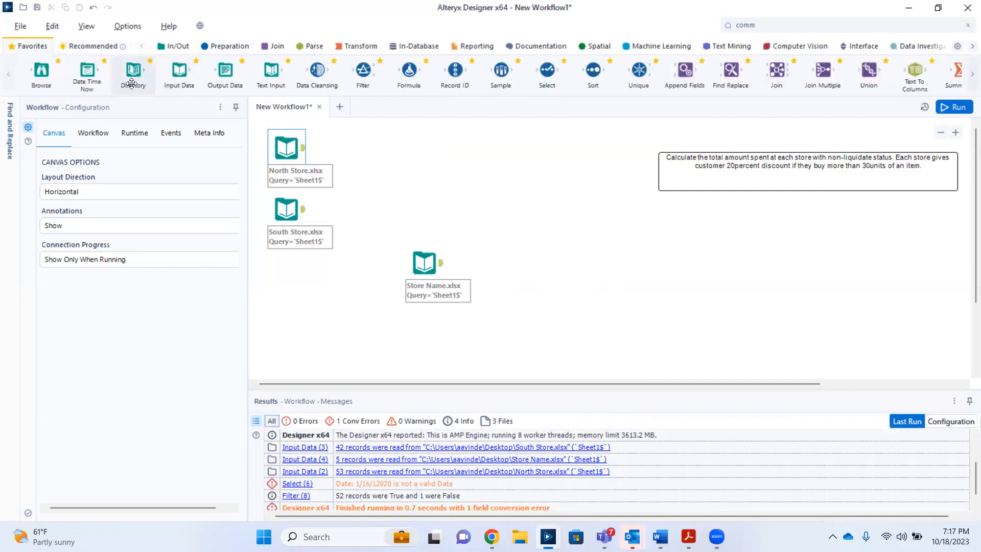
drag(179, 73, 179, 74)
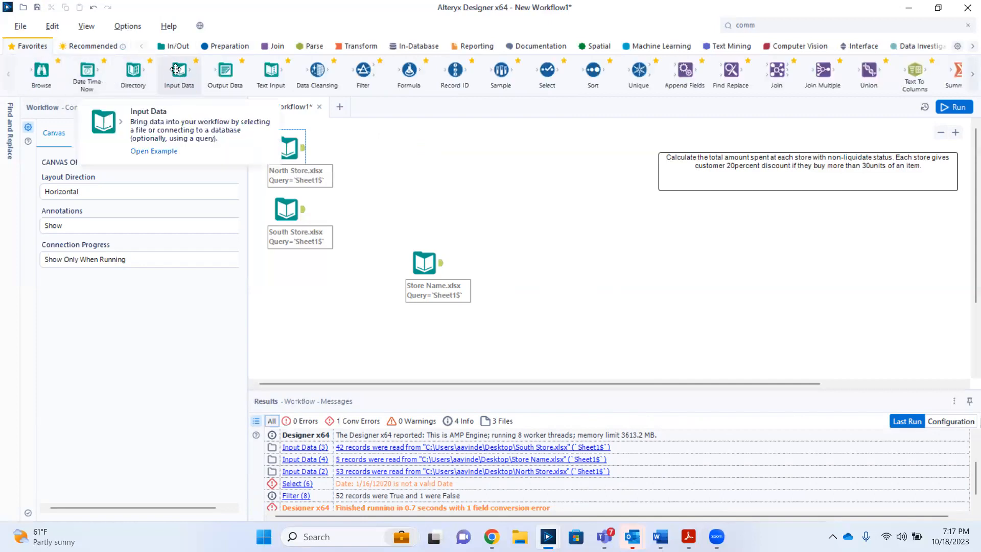
drag(88, 72, 123, 77)
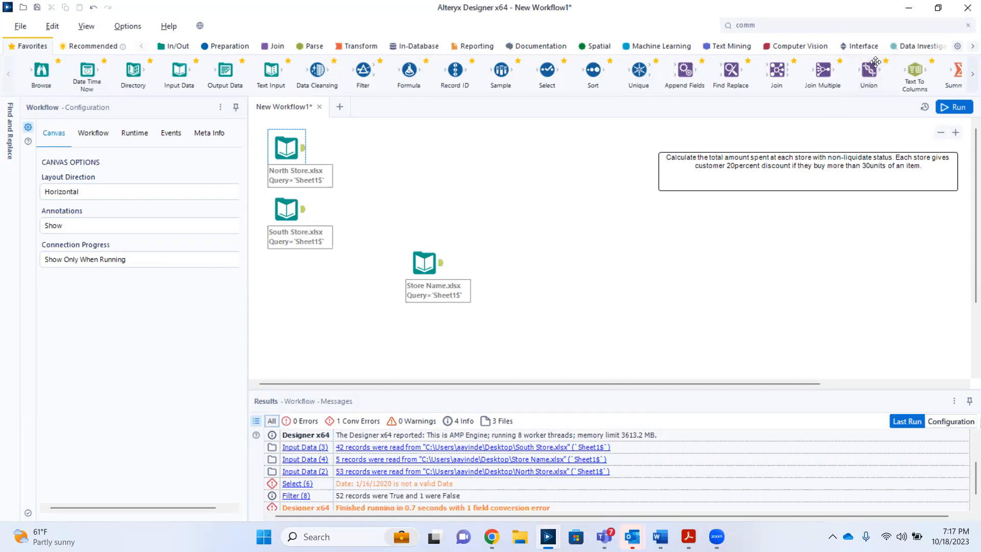
Step: Search the tools for "date" and connect a DateTime tool to the North Store input
click(868, 26)
click(637, 131)
click(876, 26)
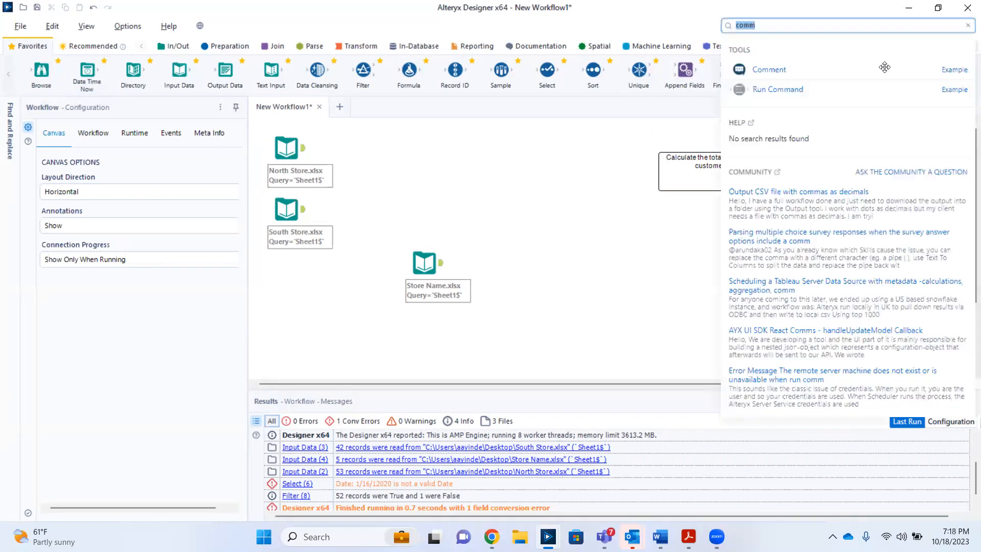
text(date)
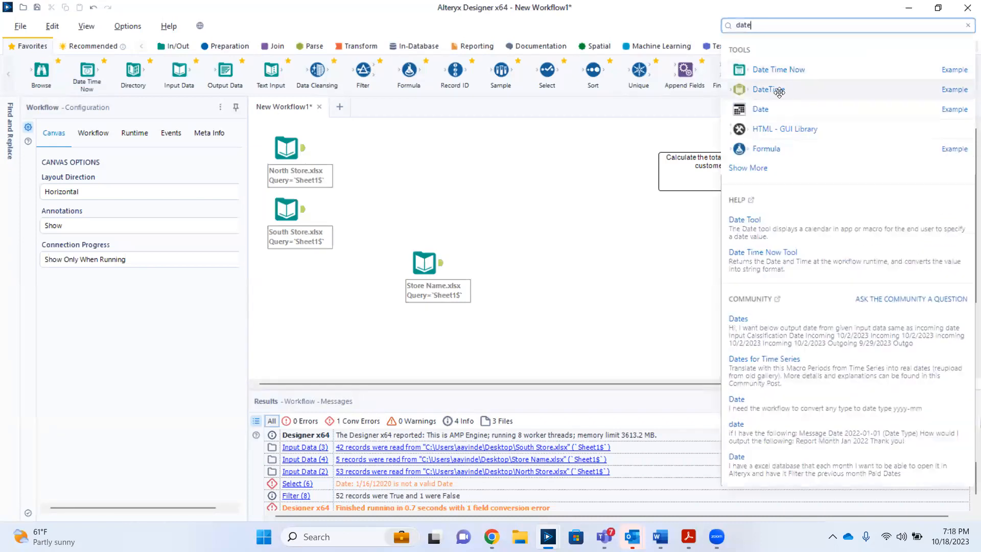
drag(752, 91, 369, 148)
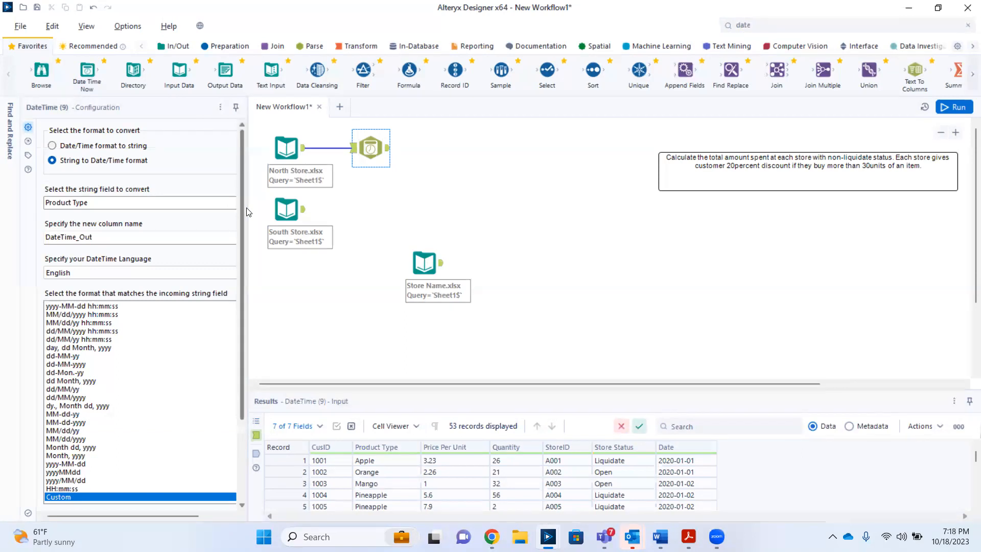
Step: Widen the configuration area and choose Date as the string field the DateTime tool converts
drag(248, 205, 325, 190)
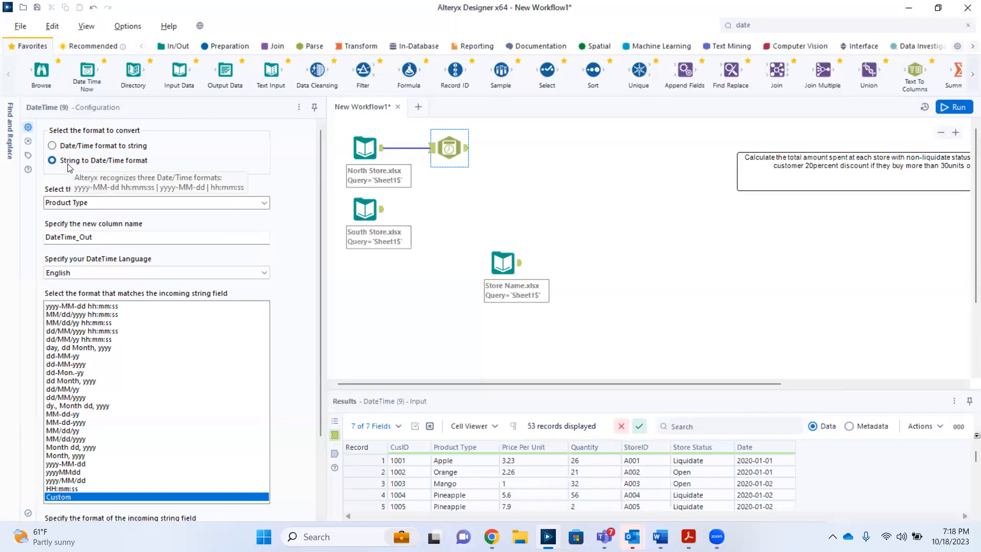
click(264, 203)
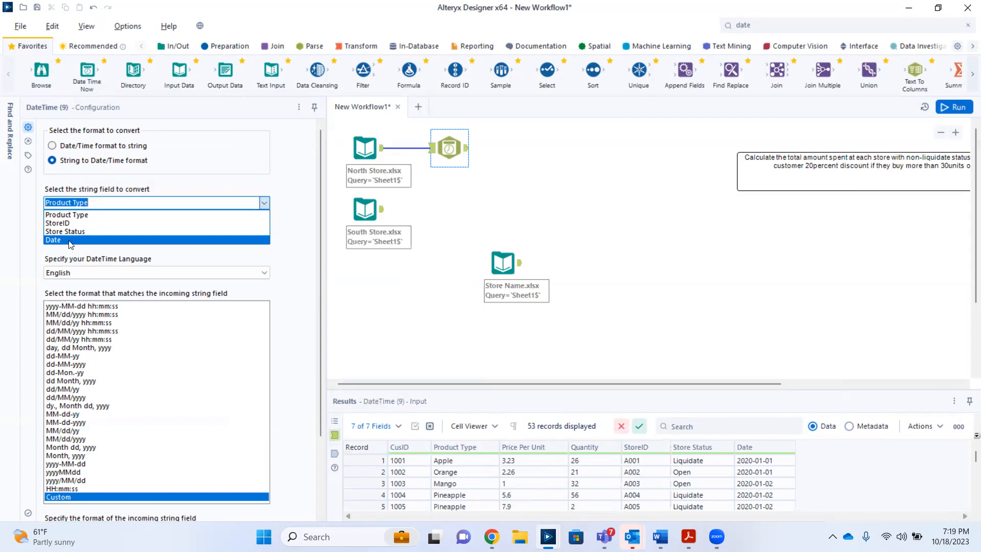
click(70, 241)
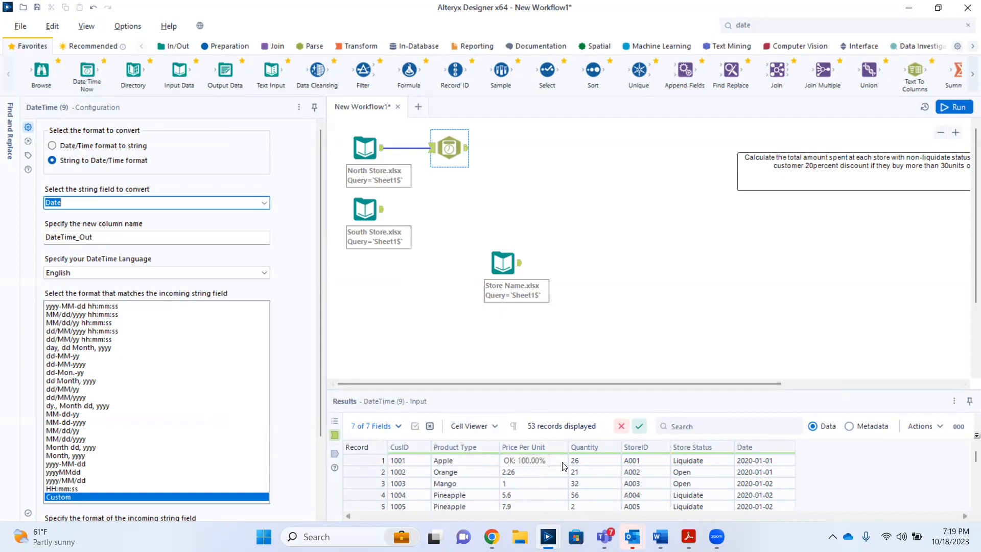
Step: Check the date layout in the North Store preview and set the DateTime tool's incoming string format to yyyy-MM-dd
click(383, 151)
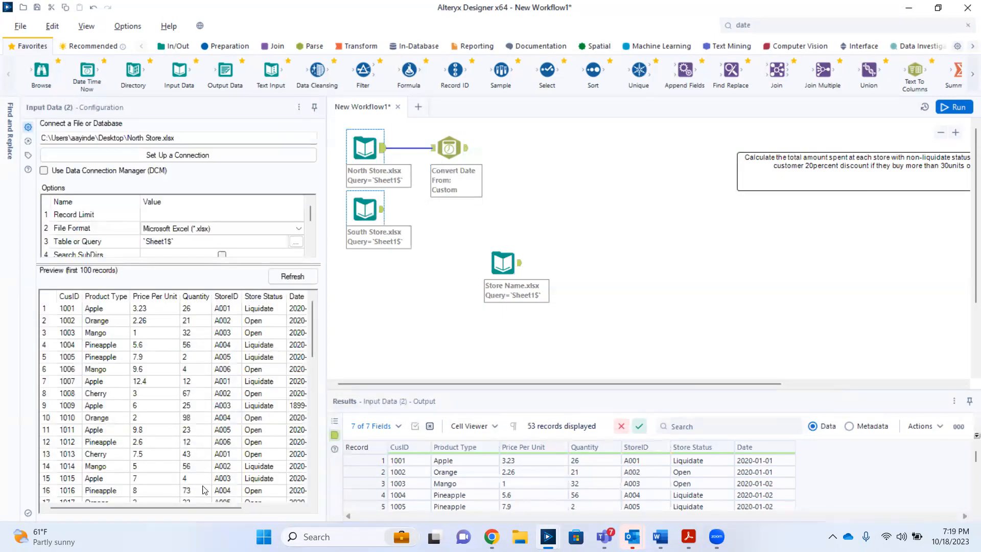
drag(202, 506, 246, 502)
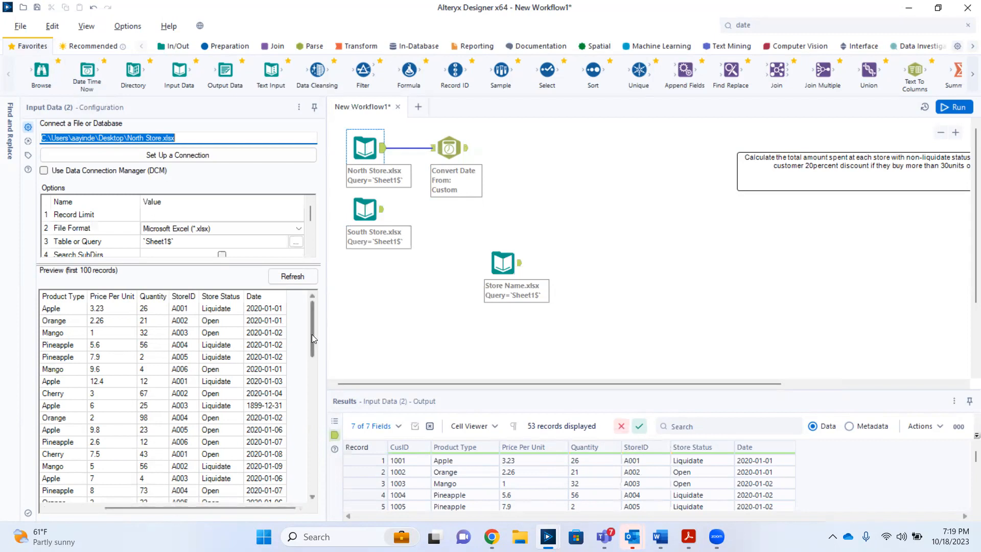
drag(311, 337, 316, 314)
click(451, 150)
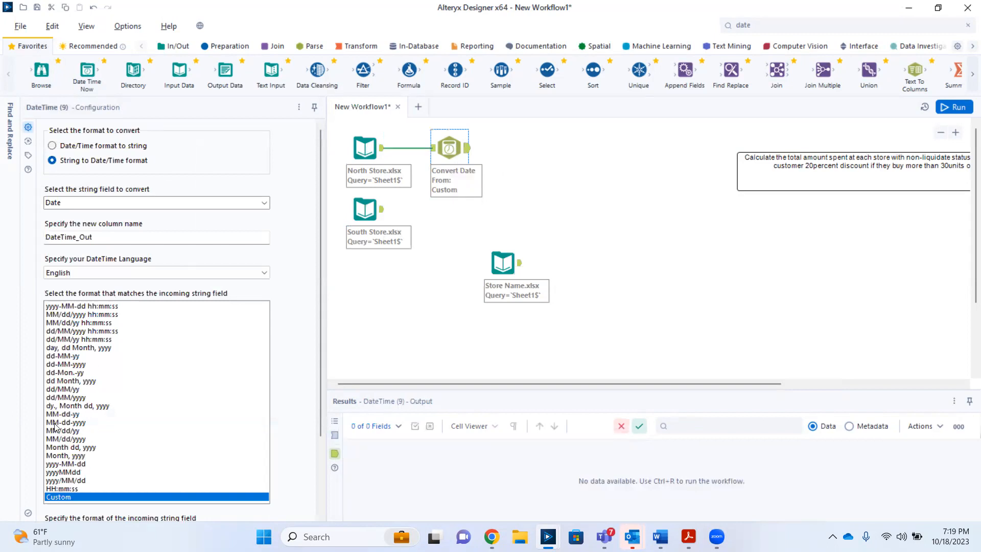
click(60, 464)
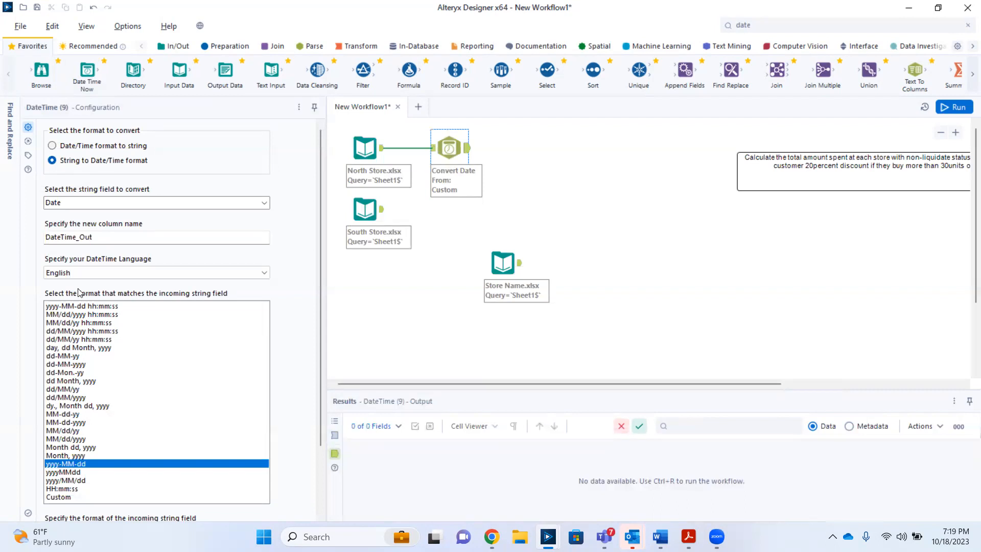
Step: Name the DateTime tool's new output column New Date
click(100, 237)
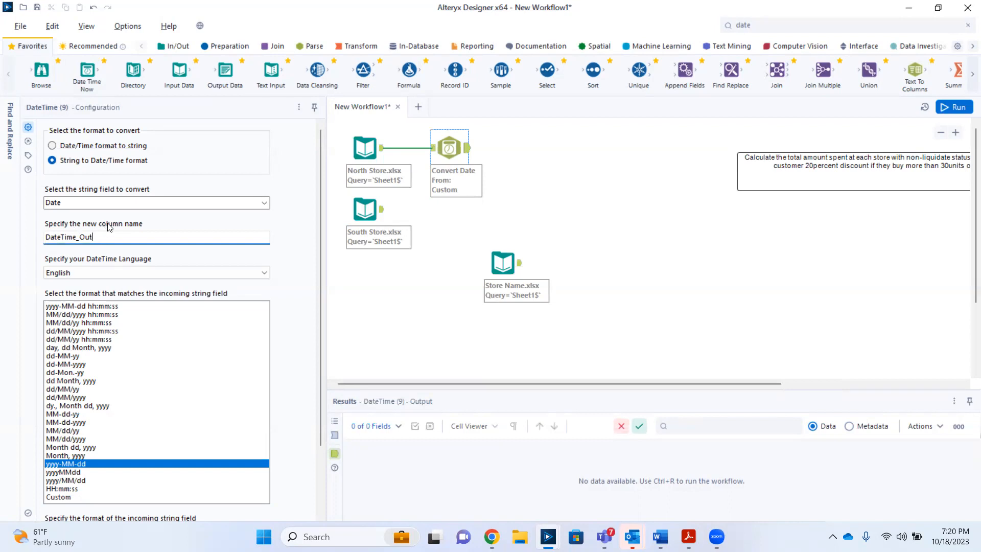
drag(106, 237, 29, 241)
text(New Date)
click(628, 245)
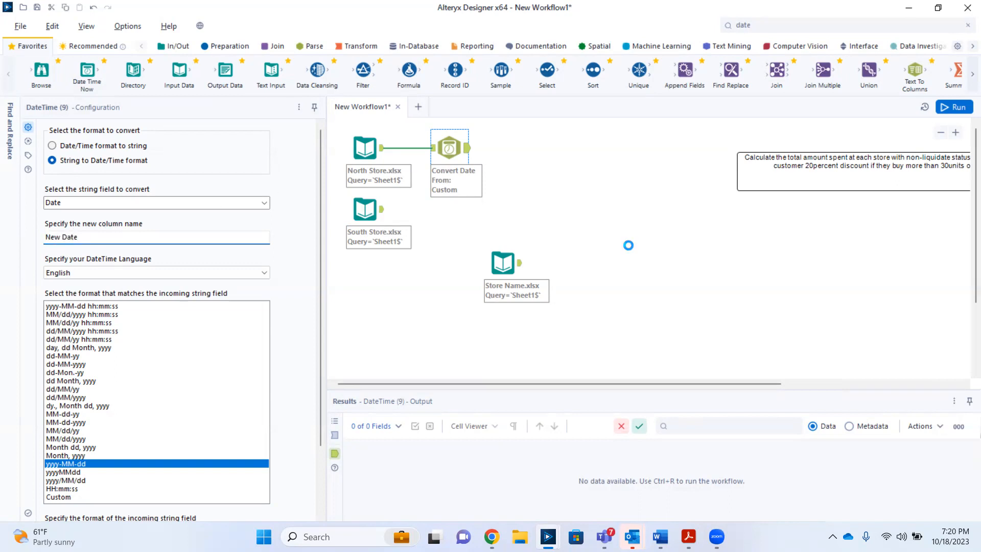
Step: Run the workflow and check the New Date field's values and type in the DateTime output's data and metadata
click(952, 107)
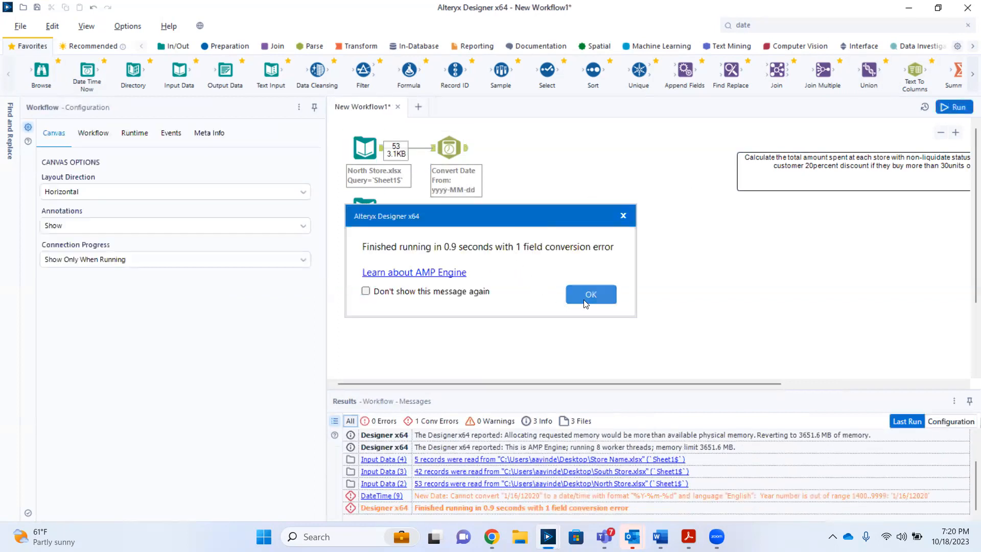
click(590, 295)
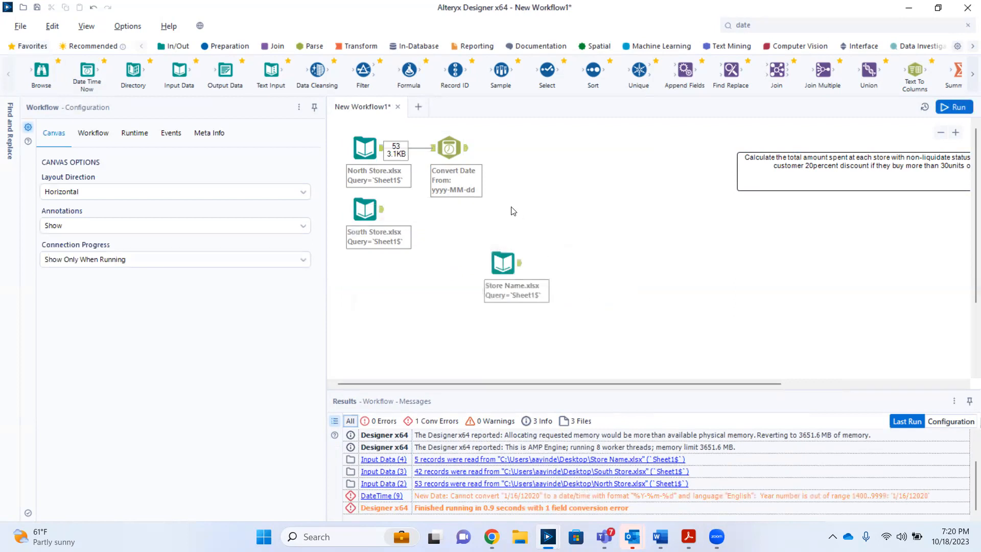
click(468, 152)
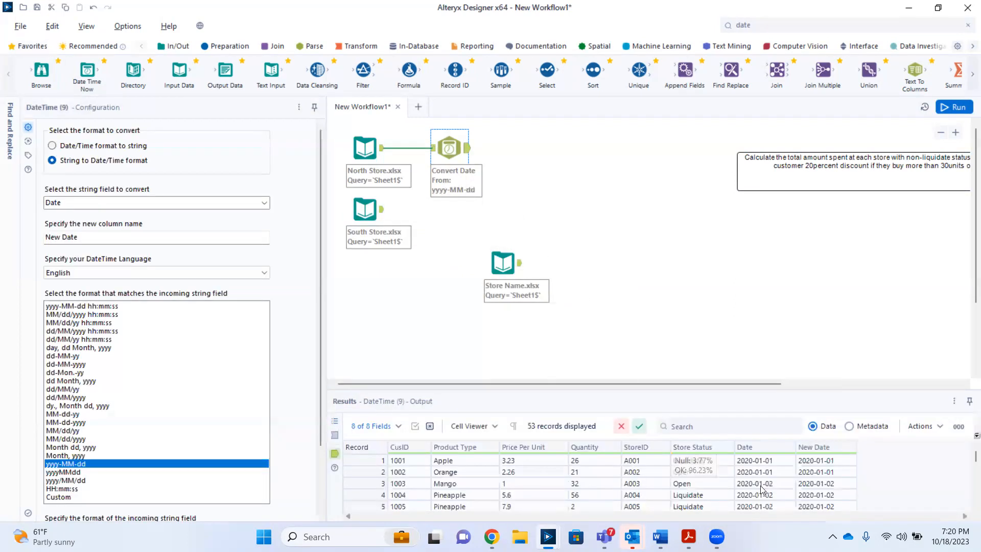
click(850, 427)
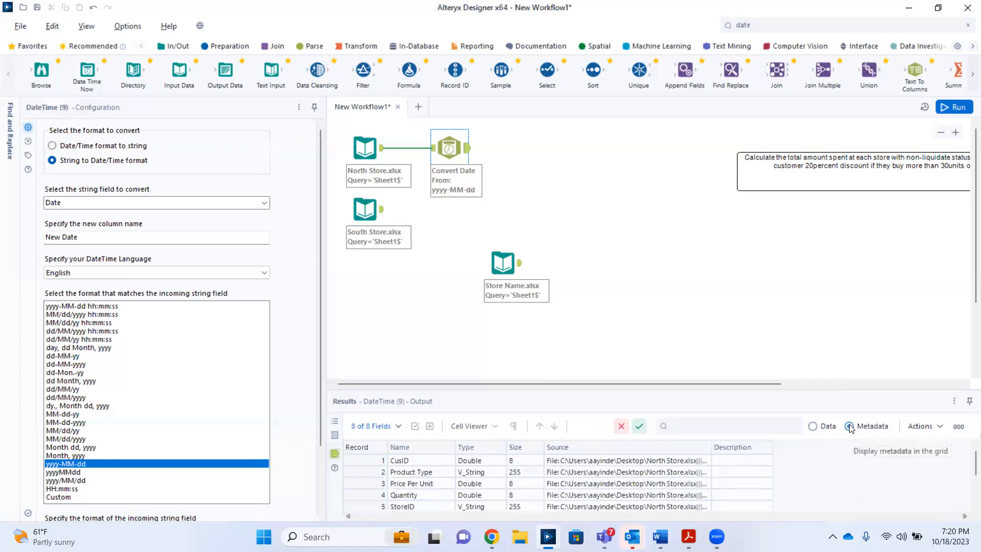
scroll(519, 496, down, 2)
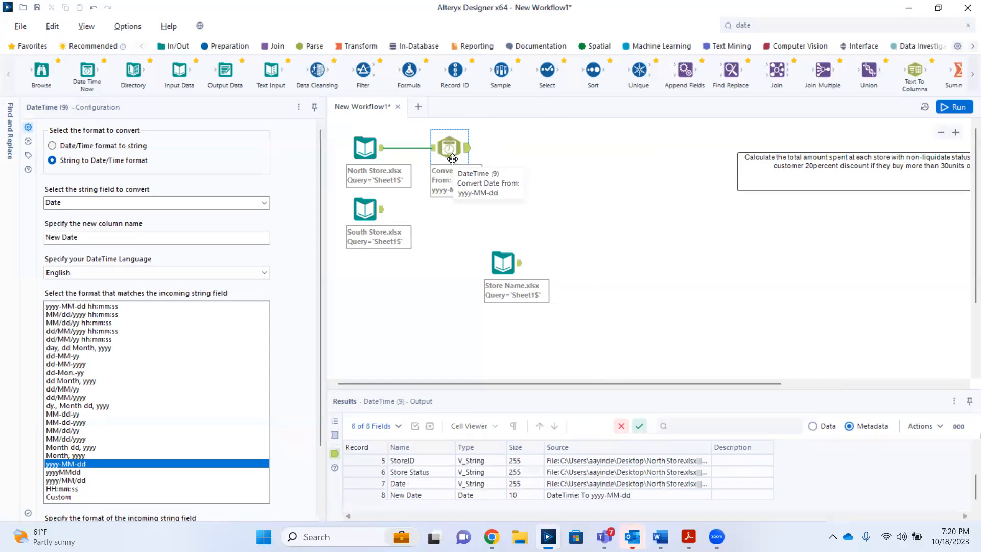
Step: Delete the DateTime tool and connect a Select tool to the North Store input in its place
click(450, 150)
key(Delete)
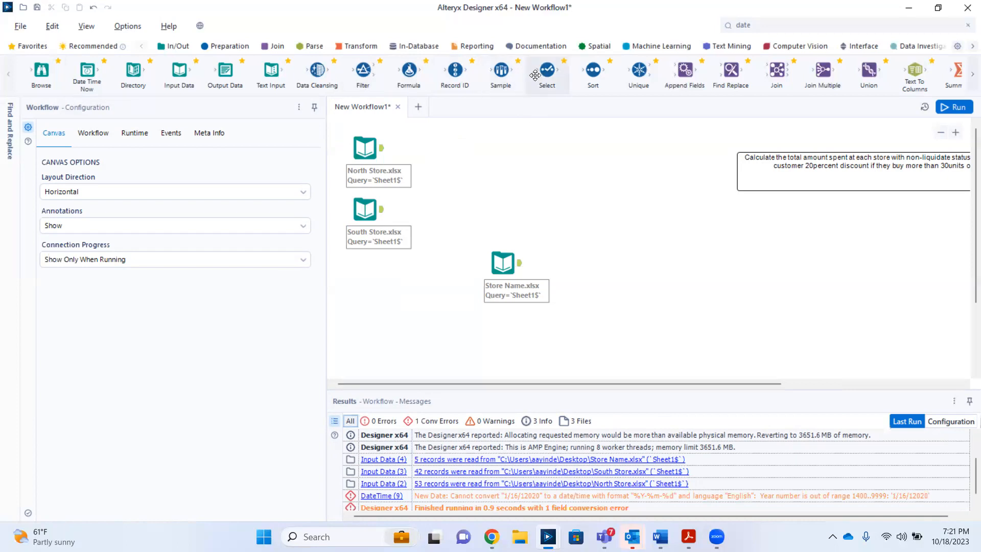
drag(547, 71, 430, 148)
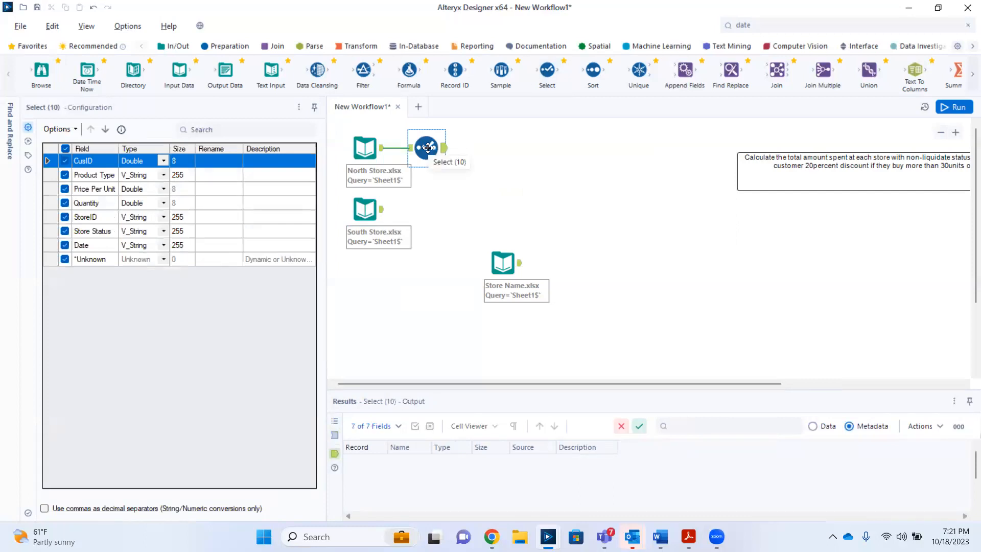
Step: In the Select tool, set the Date field's type to Date and the Quantity field's type to Int16
click(163, 248)
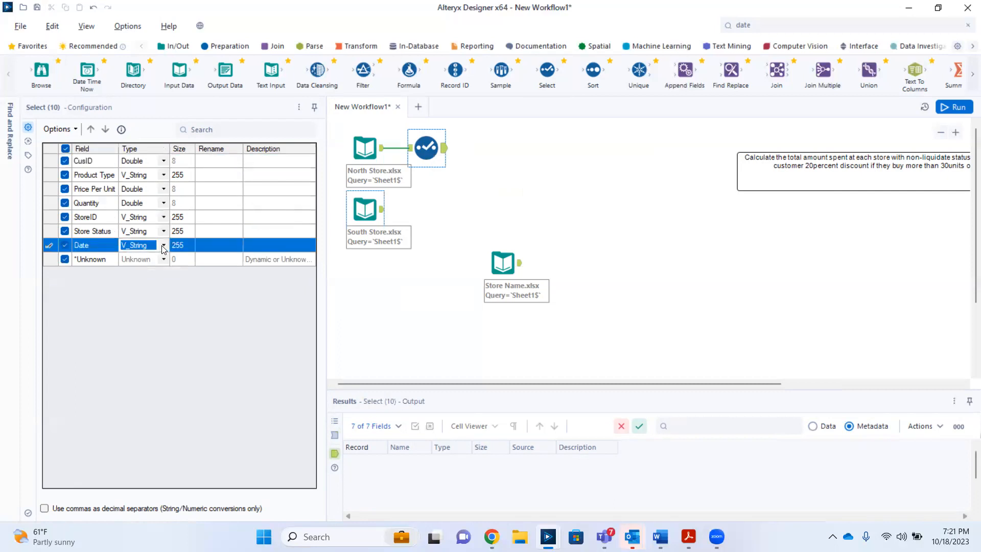
click(163, 249)
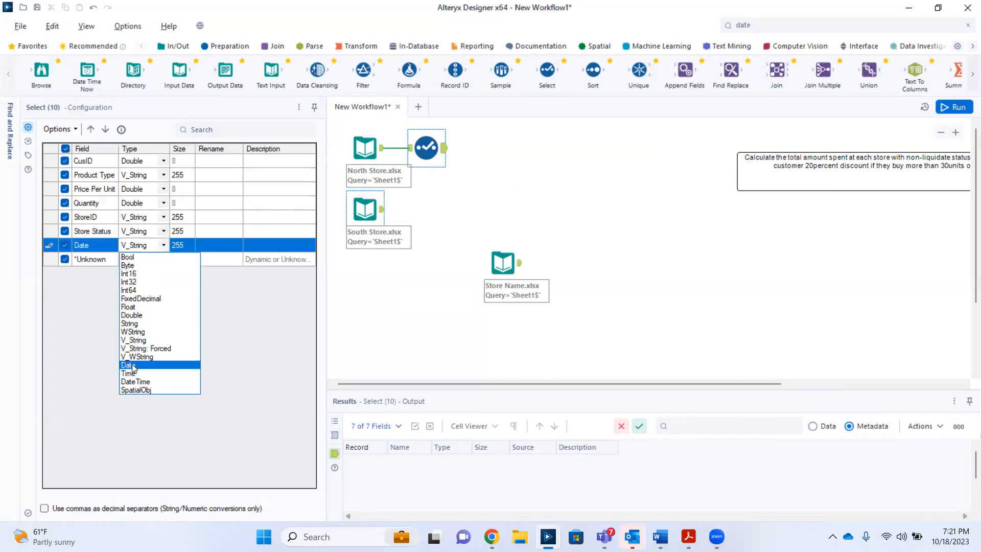
click(132, 366)
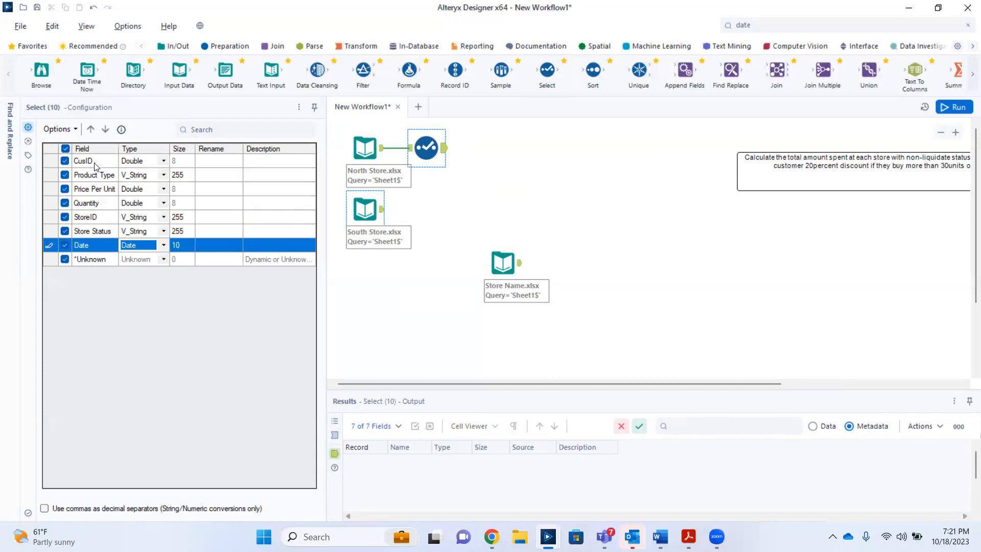
click(159, 207)
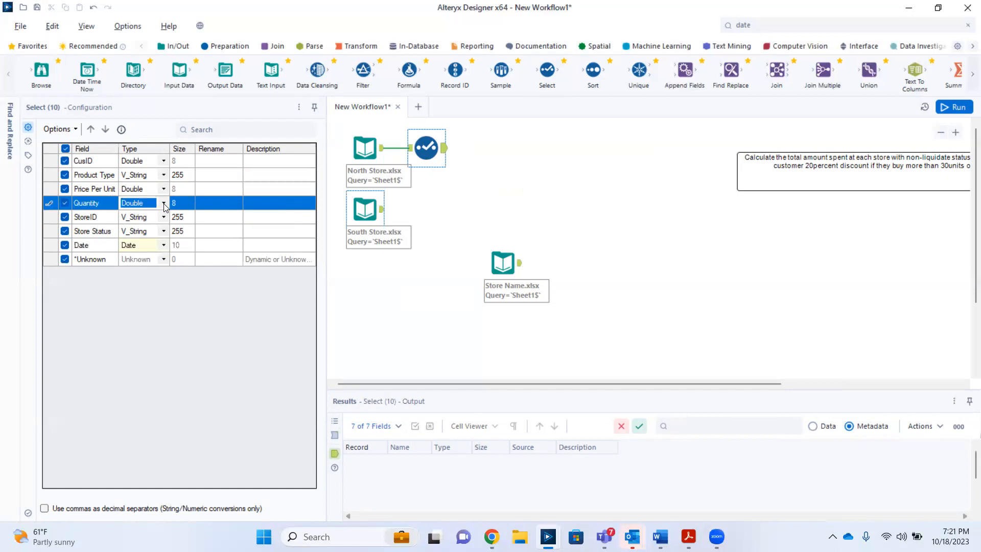
click(162, 204)
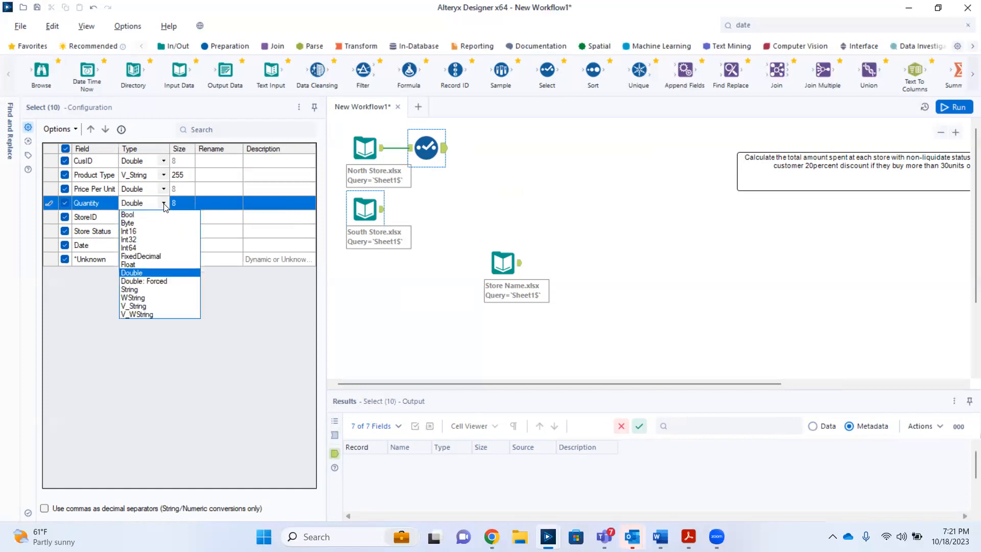
click(145, 231)
click(585, 232)
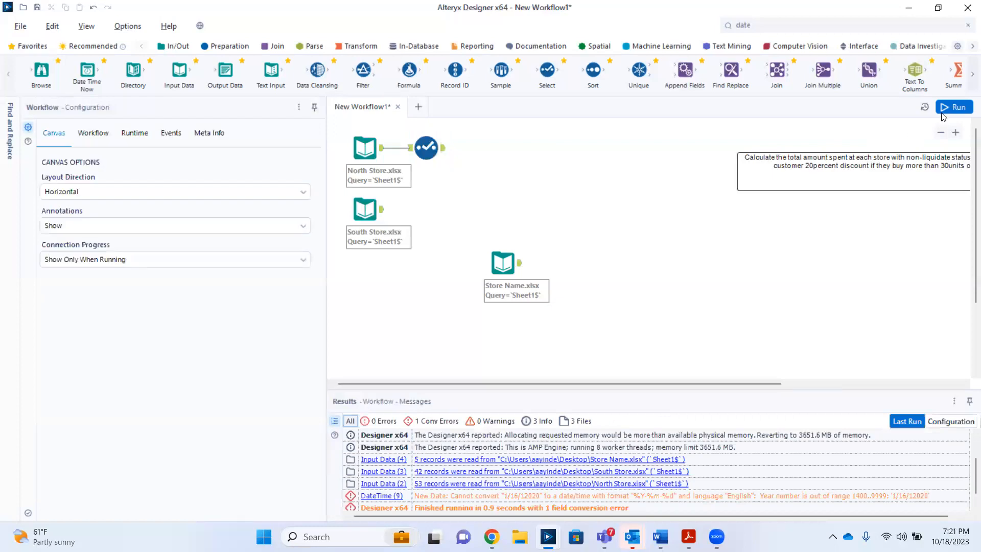
Step: Run the workflow and view the metadata of the new Select tool's output
click(947, 109)
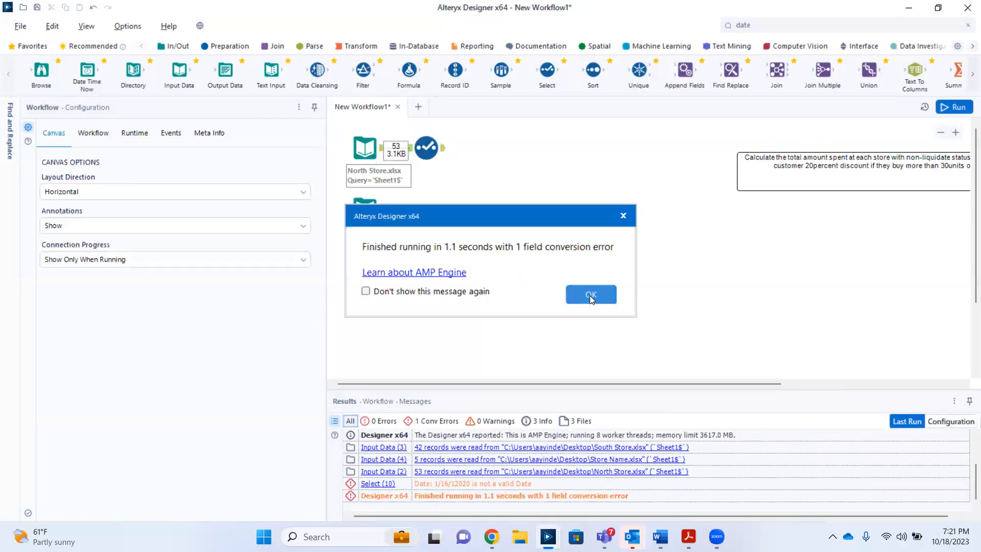
click(590, 295)
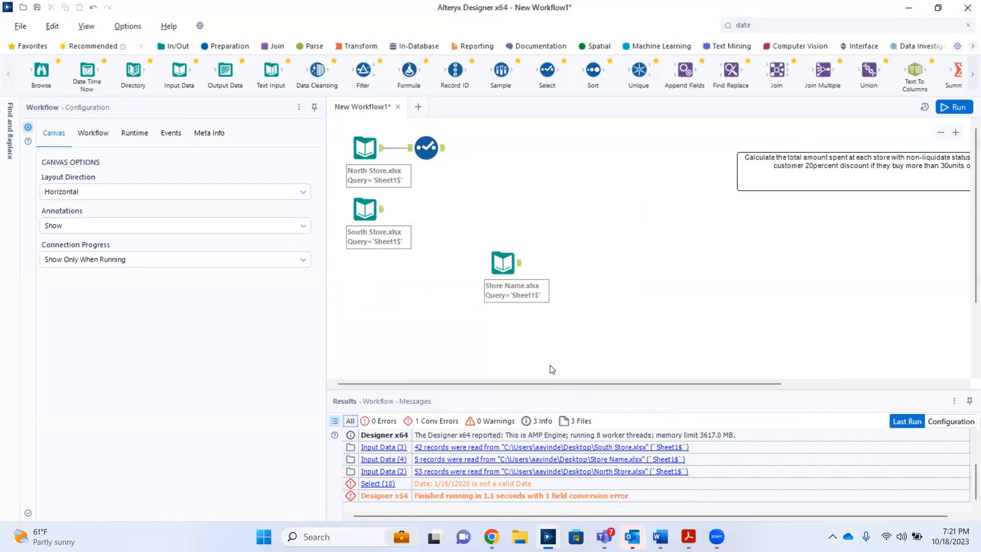
click(384, 211)
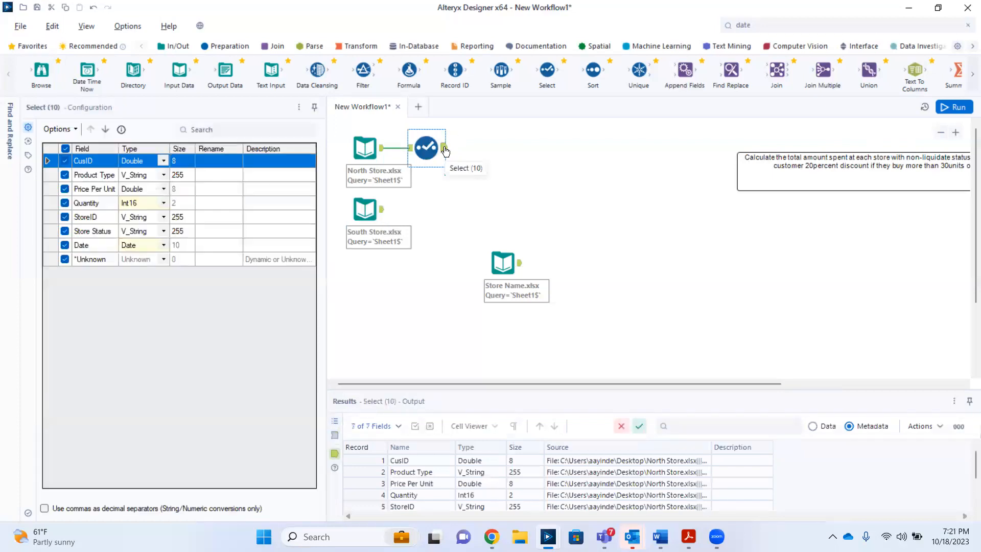
Step: View the data from the North Store Select tool, and examine the South Store input's data and metadata
click(823, 429)
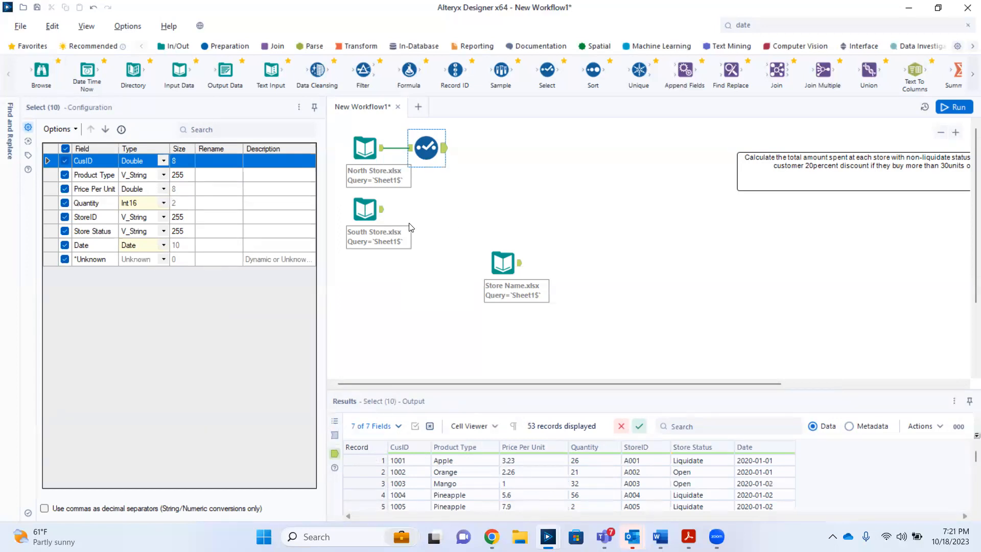
click(380, 214)
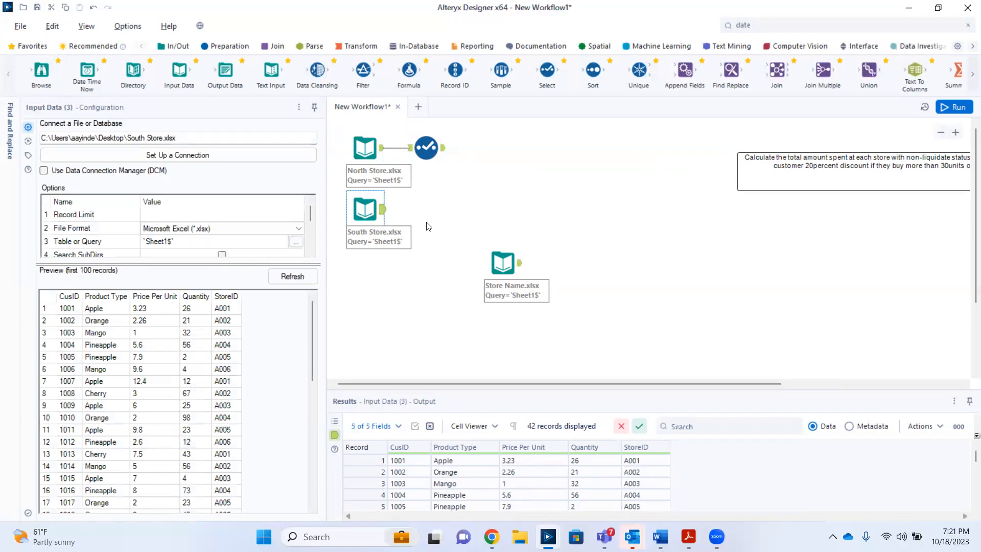
click(849, 426)
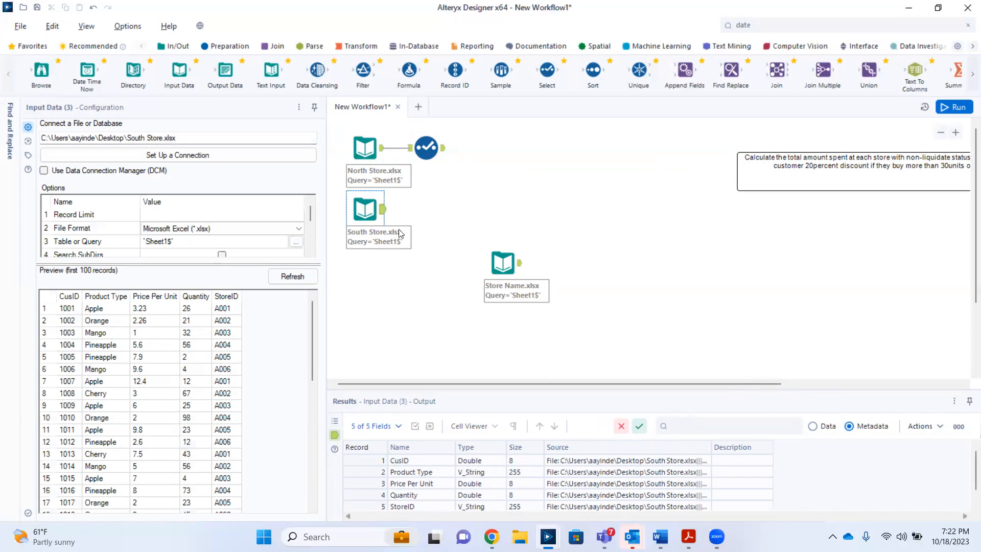
Step: Set the CusID field's type to Int16 in the North Store's Select tool
click(383, 153)
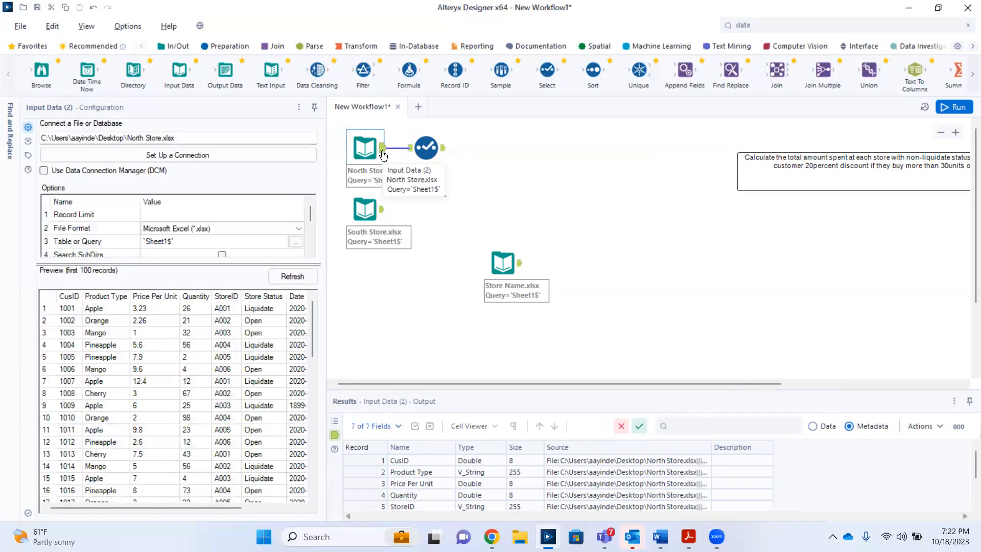
click(426, 149)
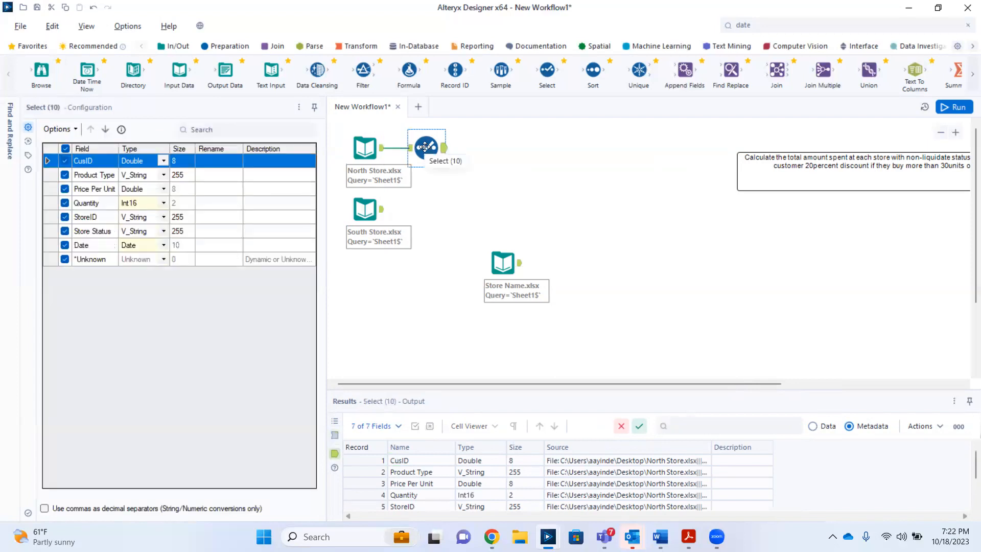
click(163, 162)
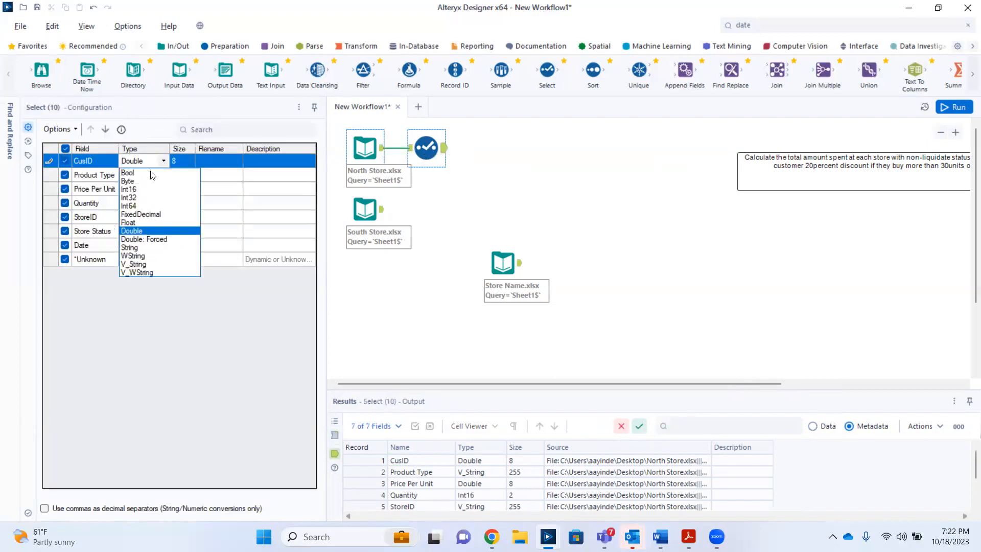
click(134, 190)
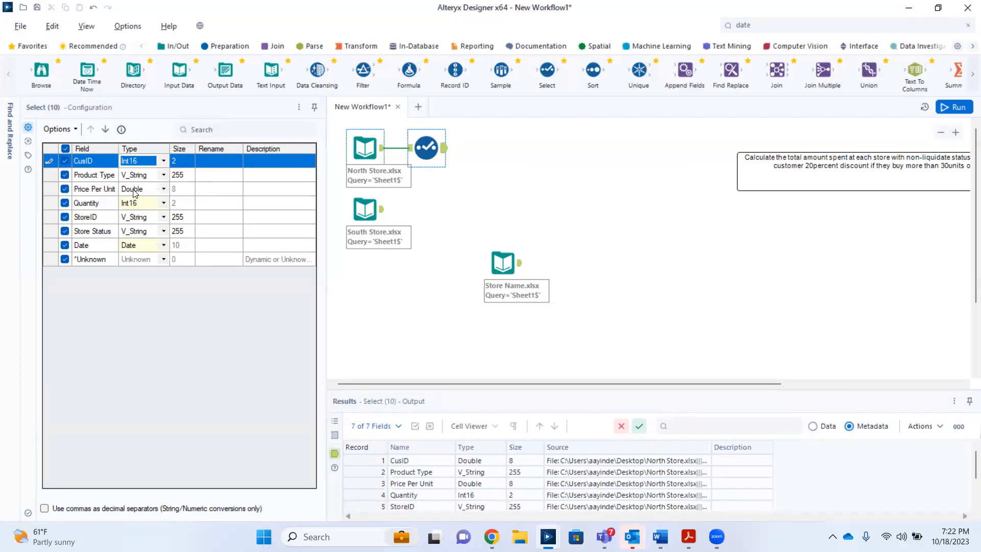
click(499, 192)
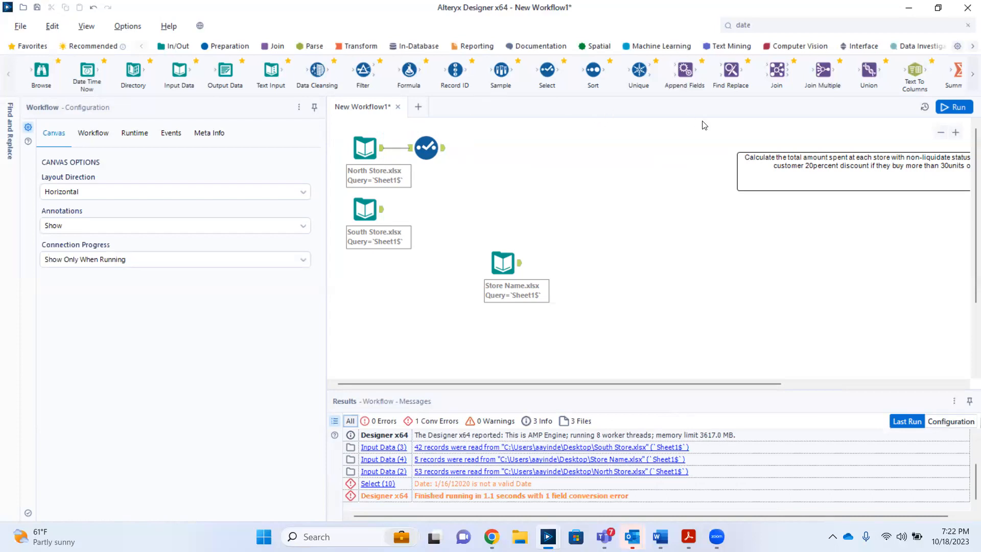
Step: Connect a Select tool to the South Store input and set its CusID and Quantity fields to Int16
click(228, 54)
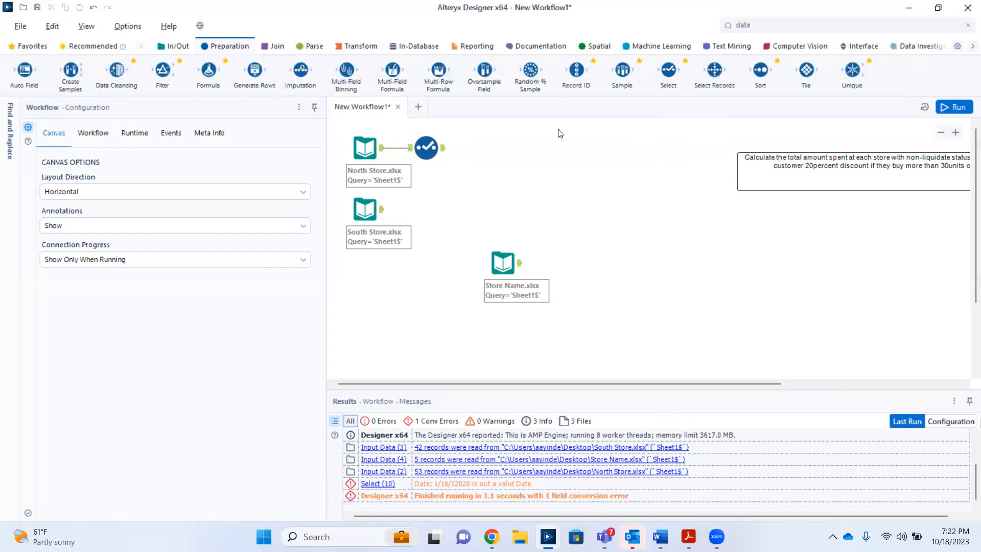
drag(673, 73, 414, 209)
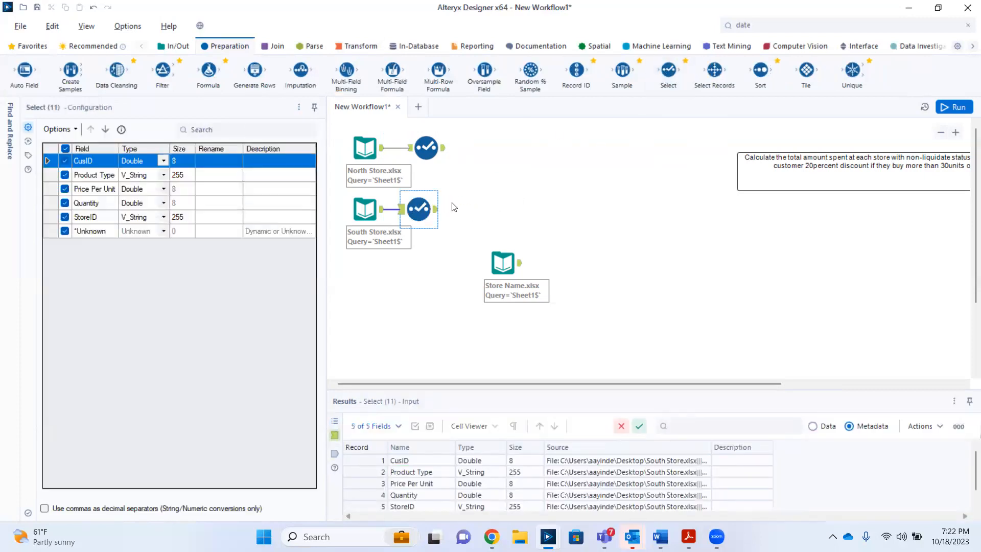
click(163, 162)
click(164, 161)
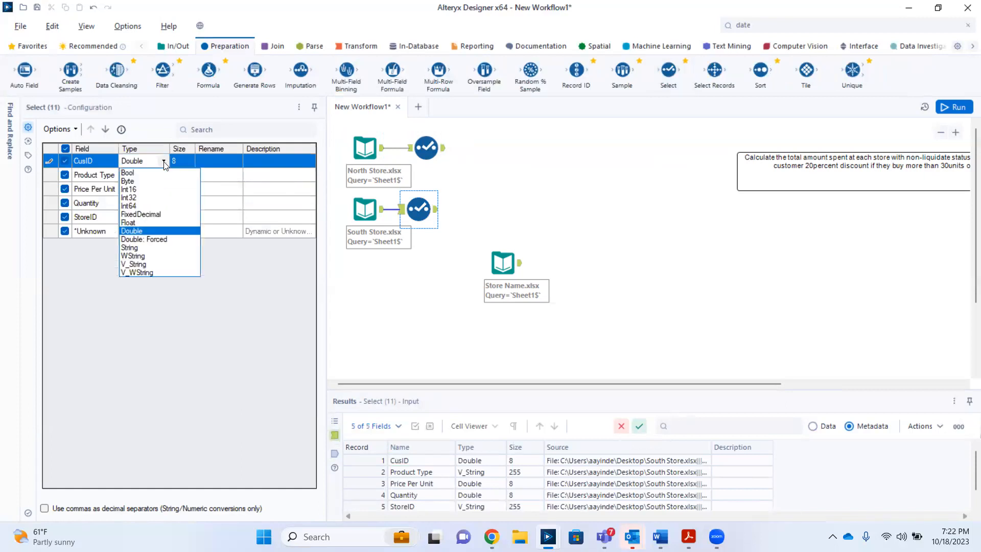
click(140, 190)
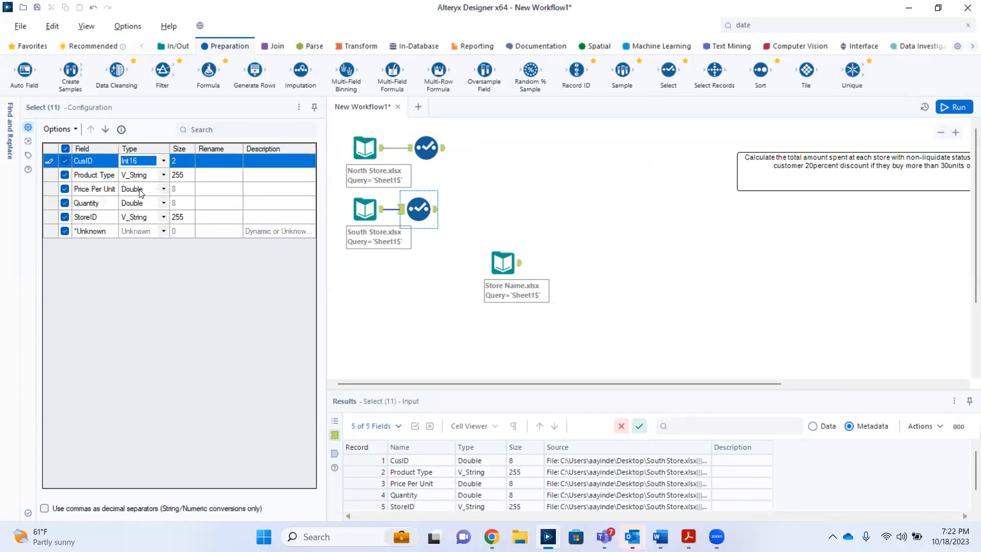
click(163, 204)
click(163, 204)
click(164, 204)
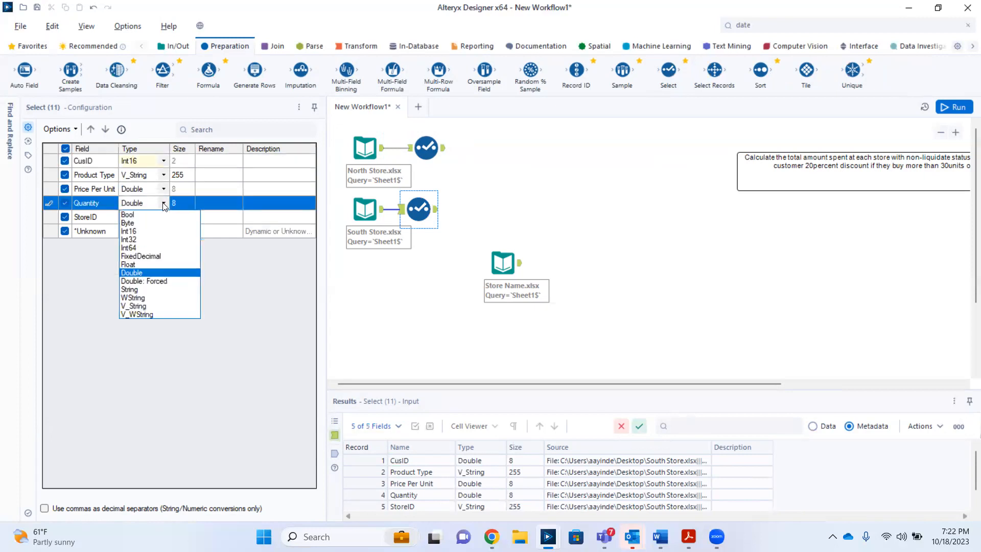
click(142, 232)
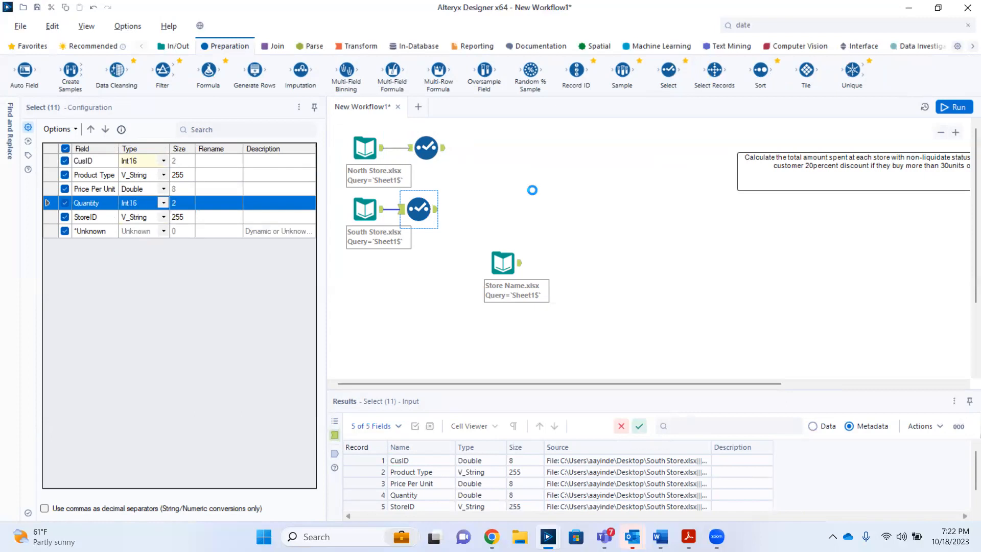
click(532, 190)
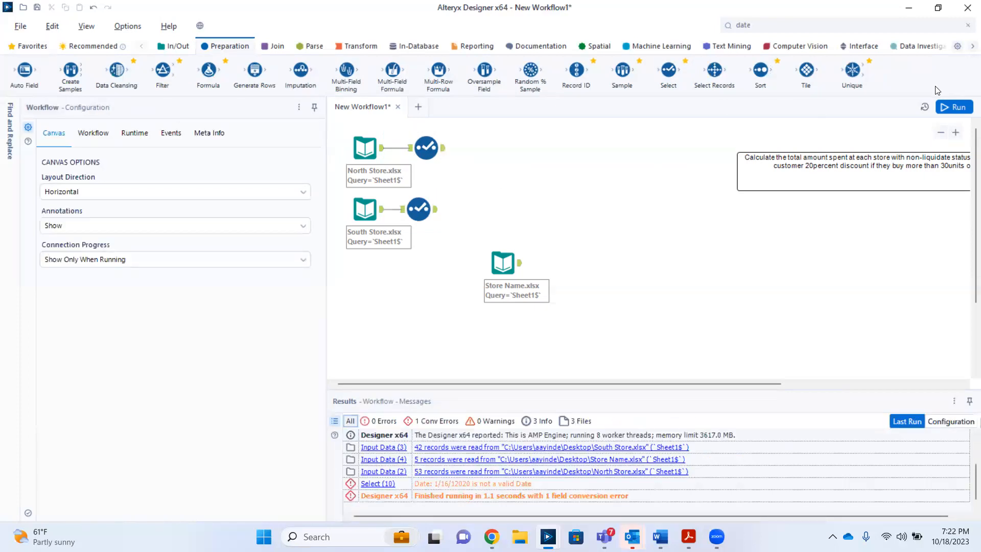
Step: Run the workflow and line up the two Select tools vertically beside their store inputs
click(949, 108)
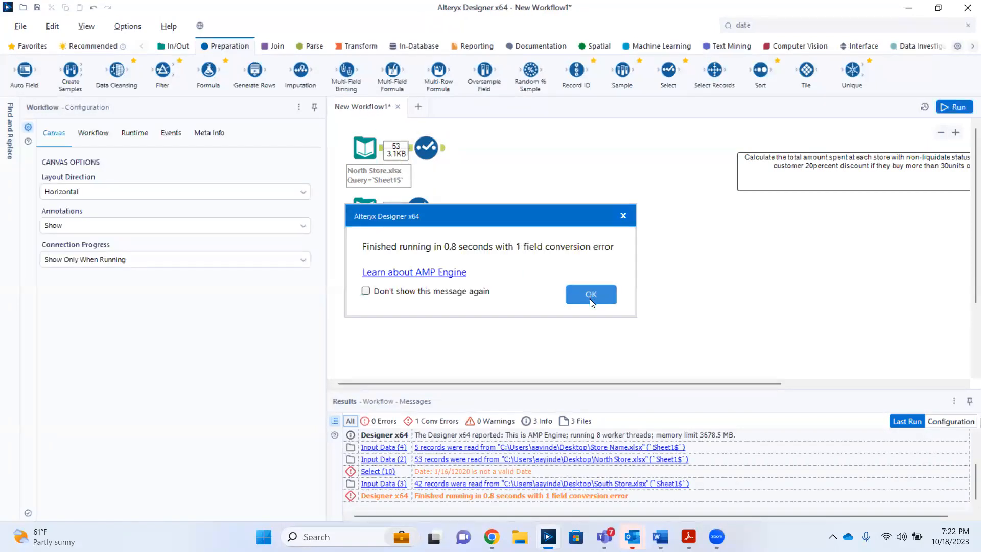
click(591, 295)
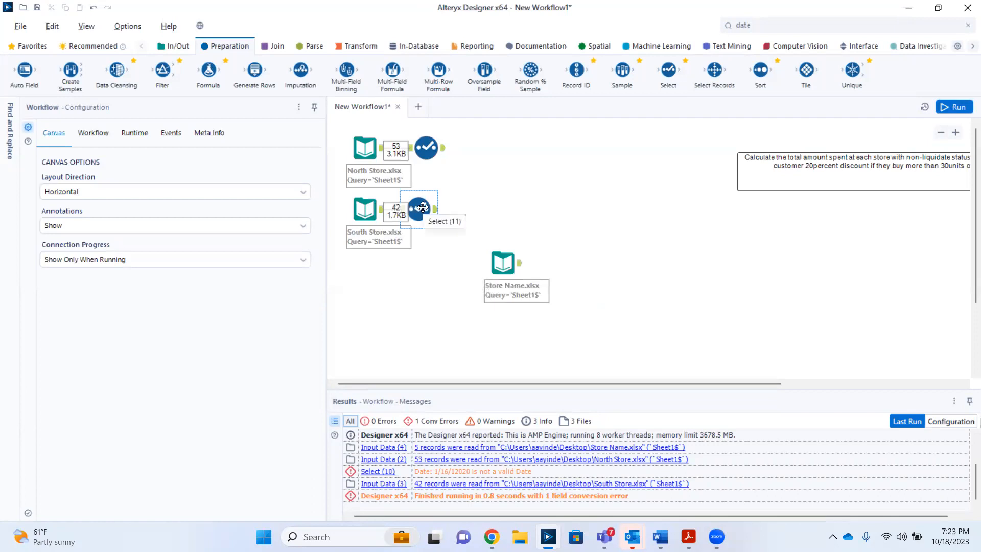
click(422, 207)
ctrl+click(426, 151)
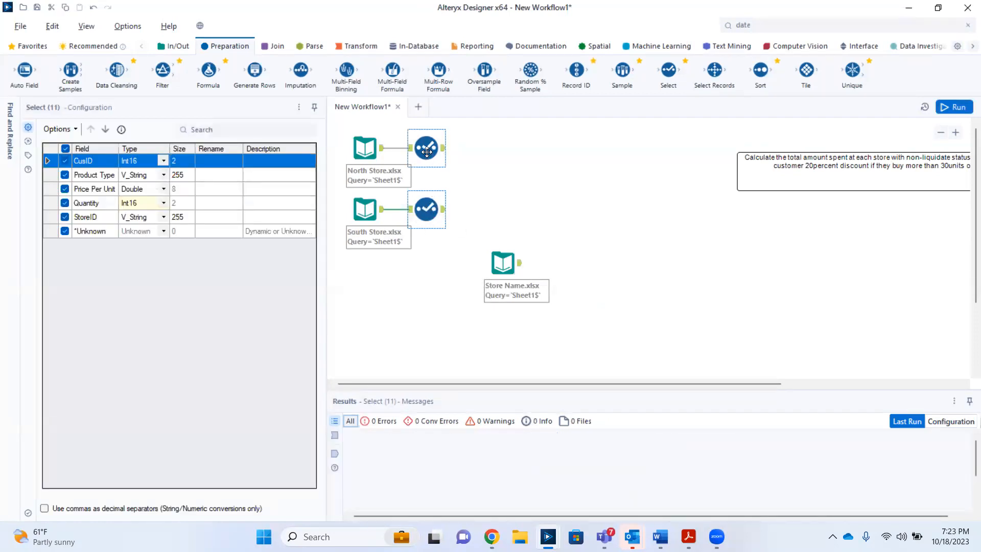
click(426, 152)
drag(426, 152, 422, 153)
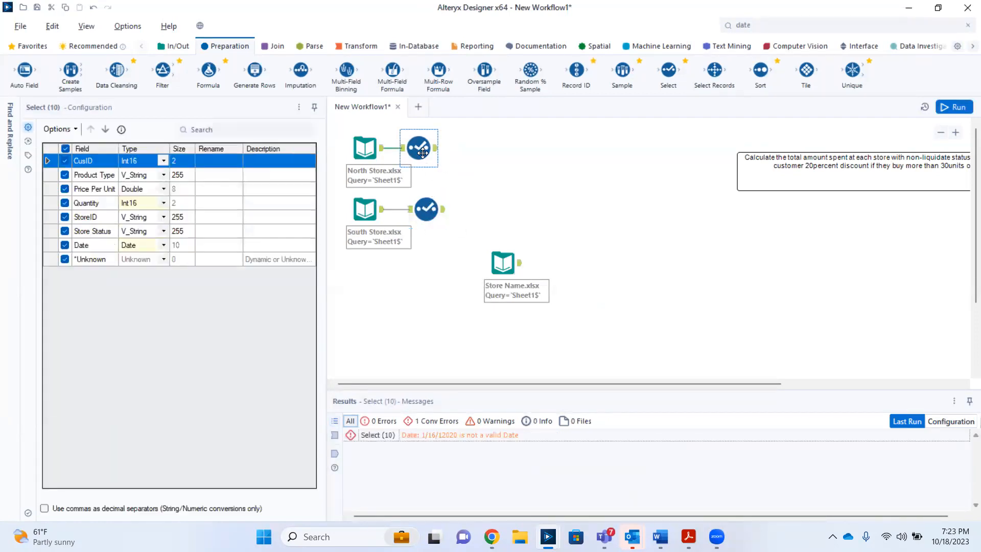
click(424, 204)
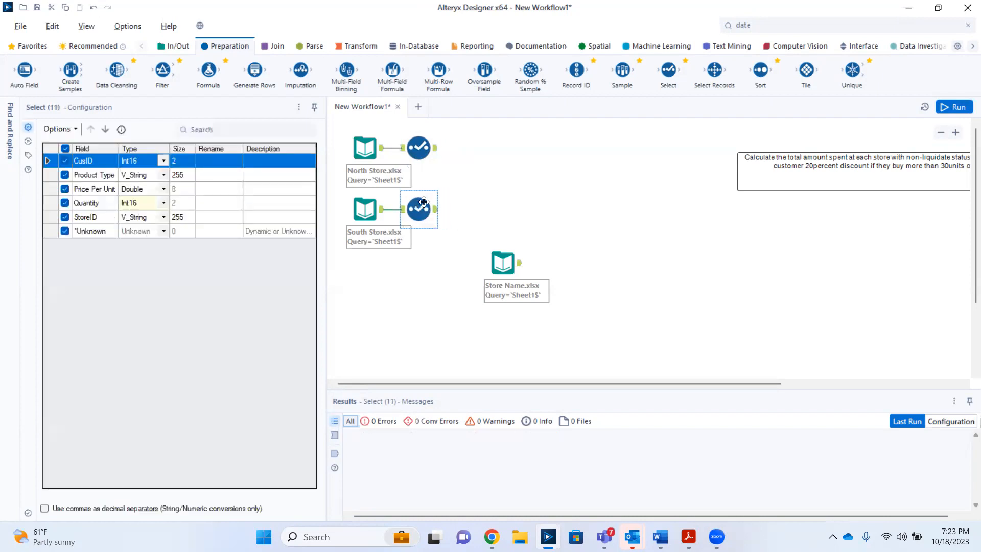
click(459, 202)
Step: View the output data of the North and South Store Select tools
click(437, 152)
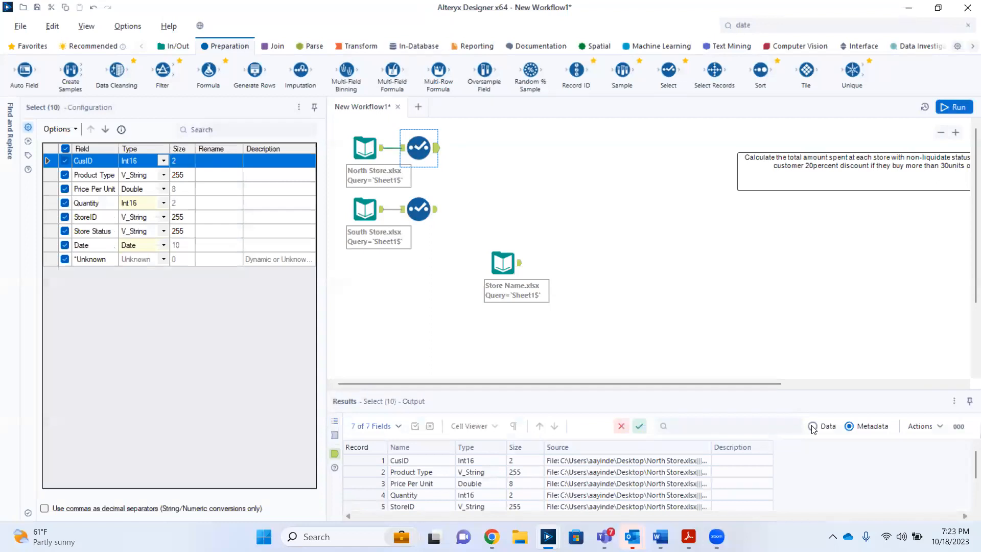
click(812, 426)
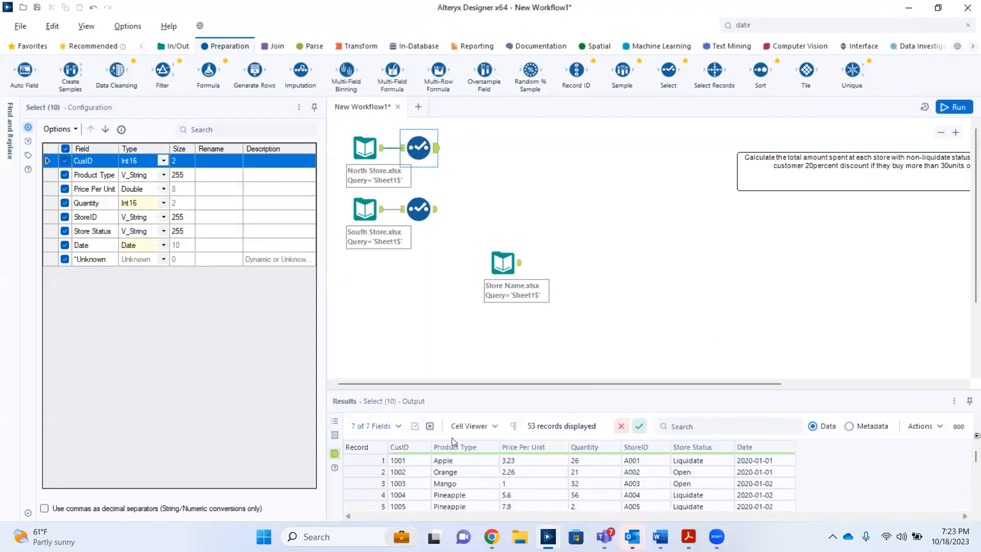
click(437, 212)
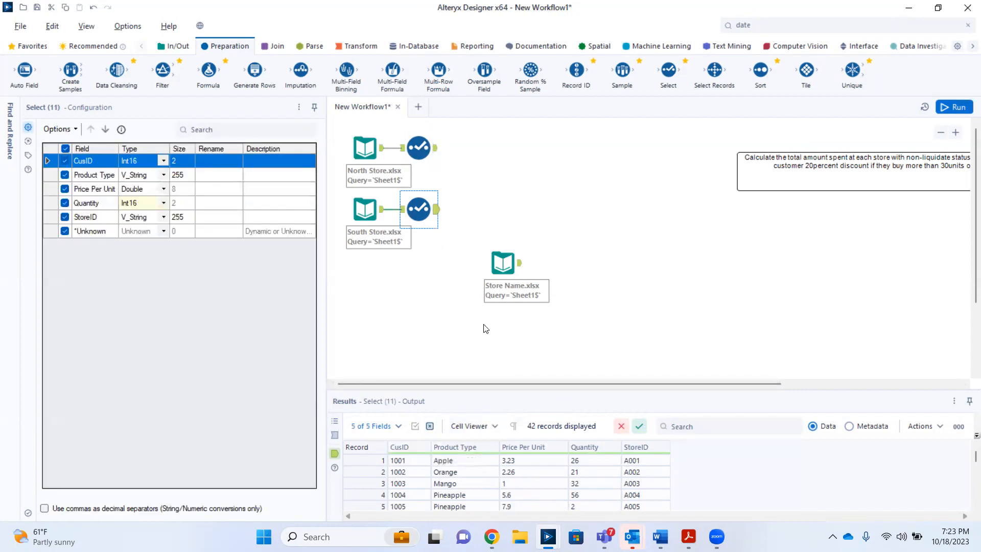
click(419, 147)
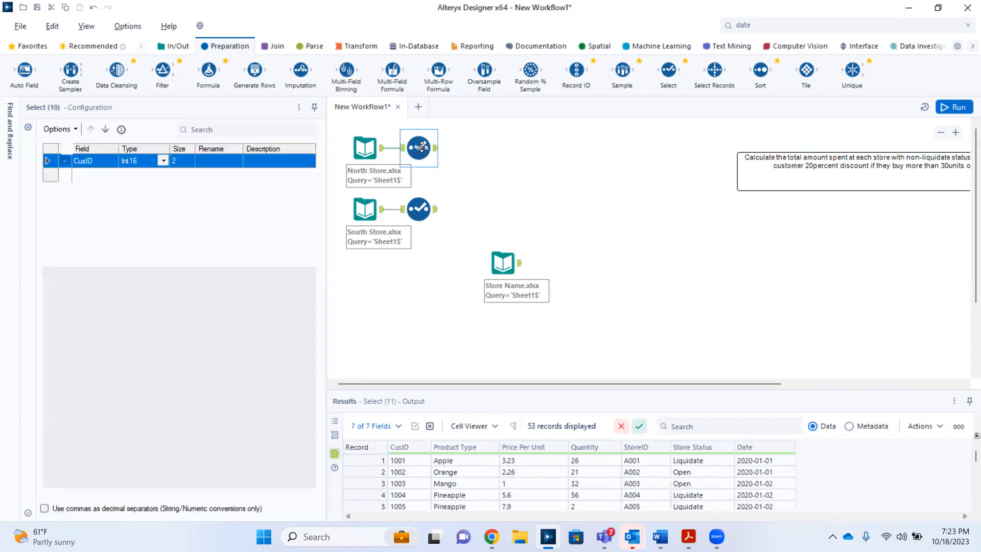
click(423, 208)
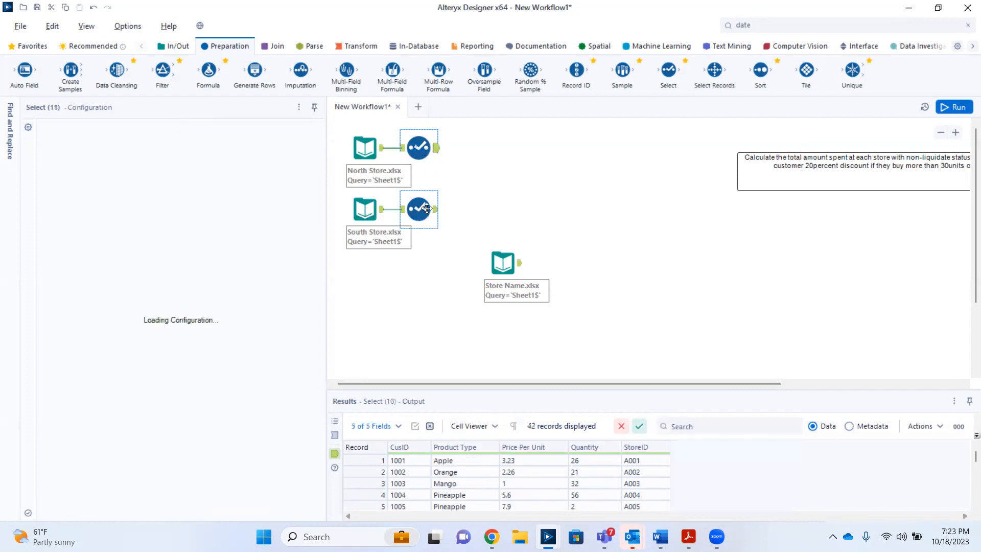
click(479, 199)
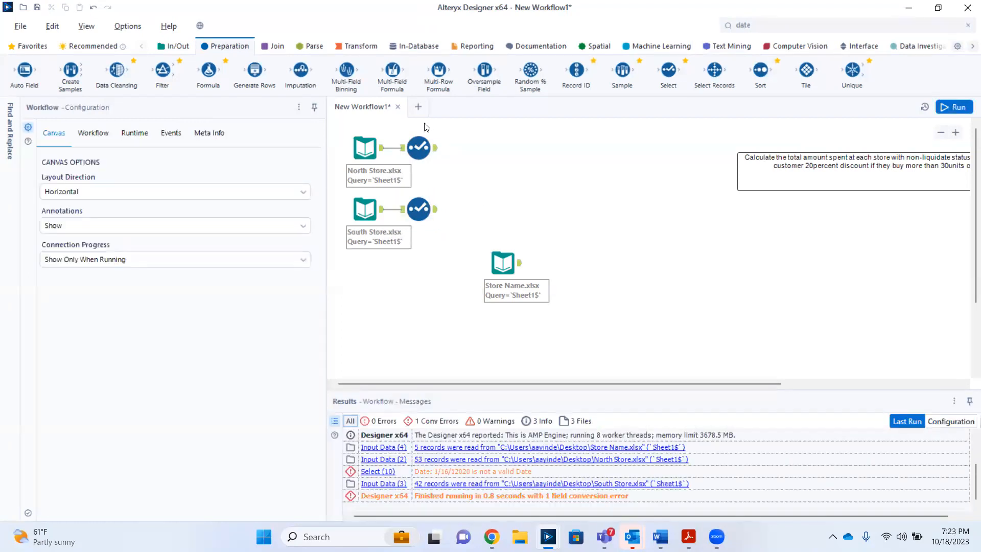
Step: Add a Union tool fed by the North and South Select outputs, keeping Auto Config by Name
click(282, 54)
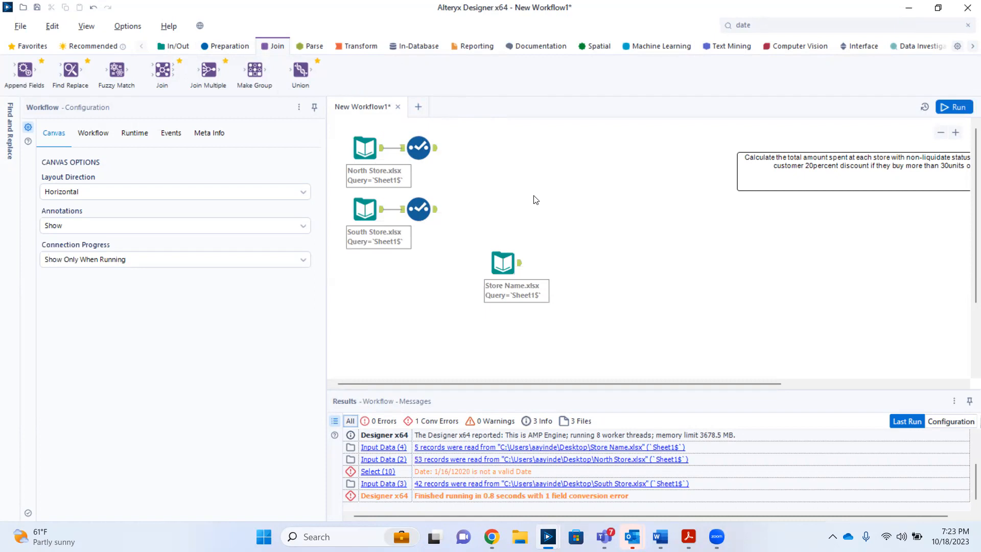
drag(301, 70, 526, 173)
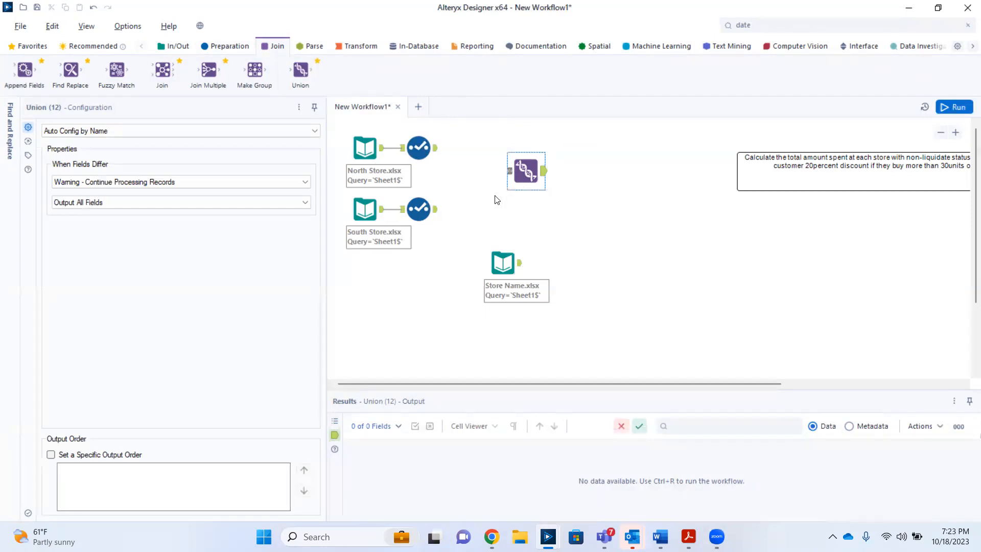
click(433, 147)
drag(491, 165, 509, 171)
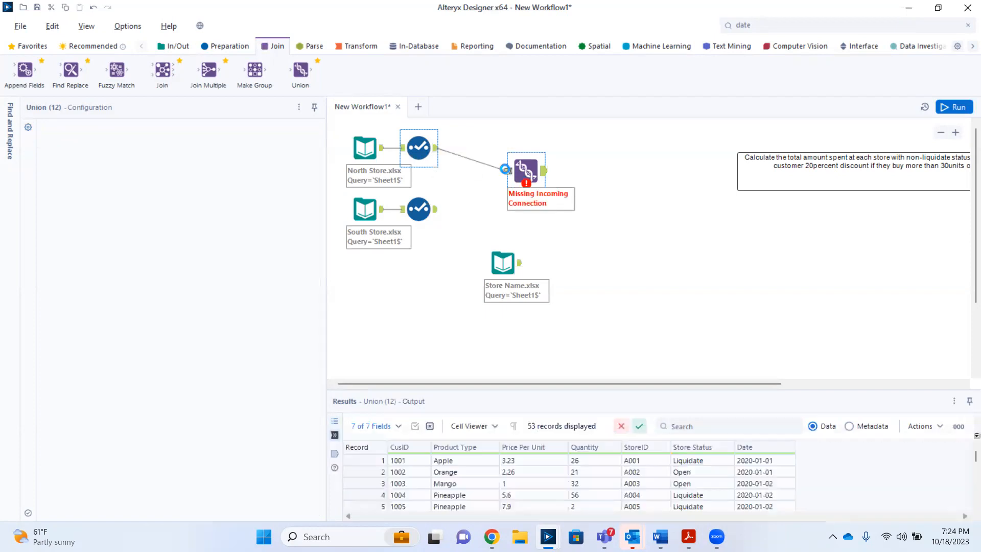
drag(438, 210, 509, 174)
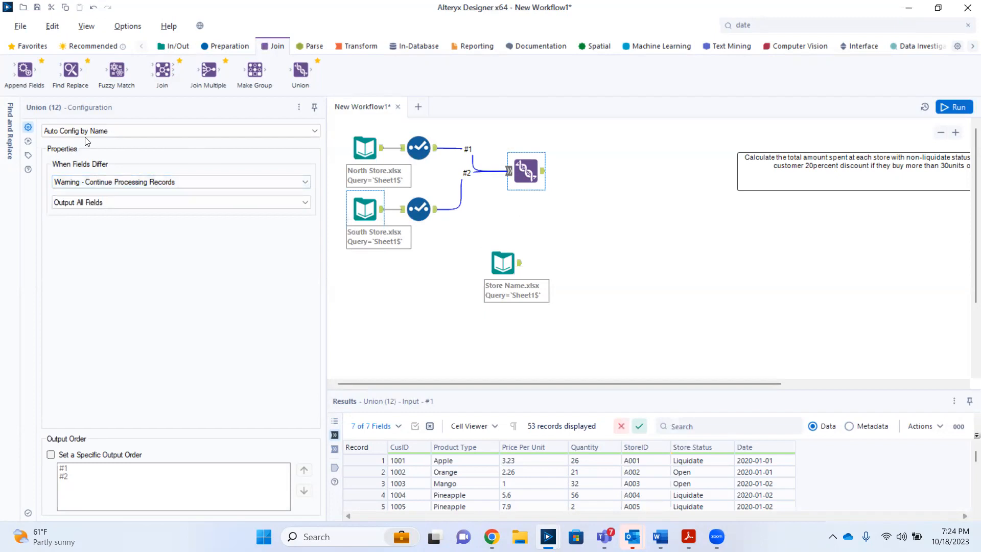
click(315, 132)
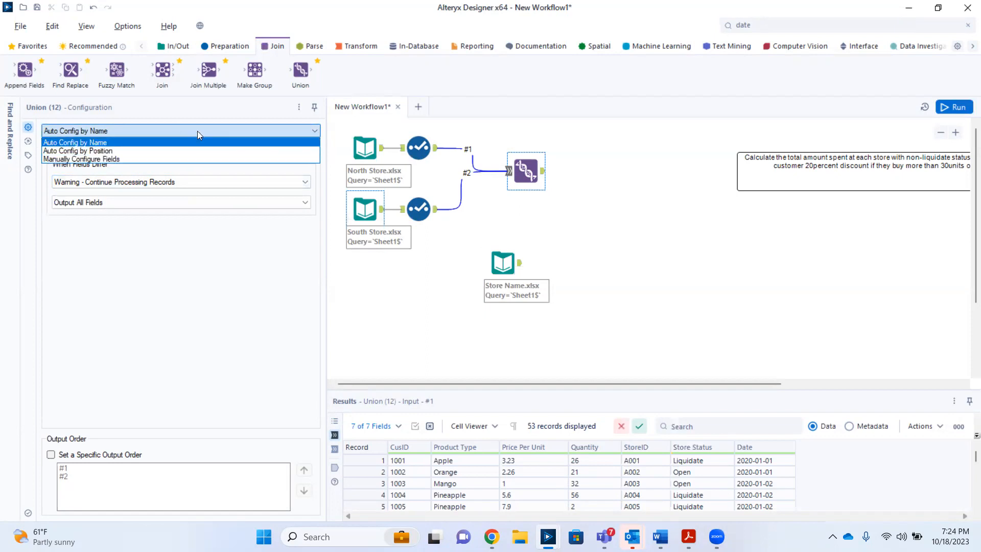
click(166, 131)
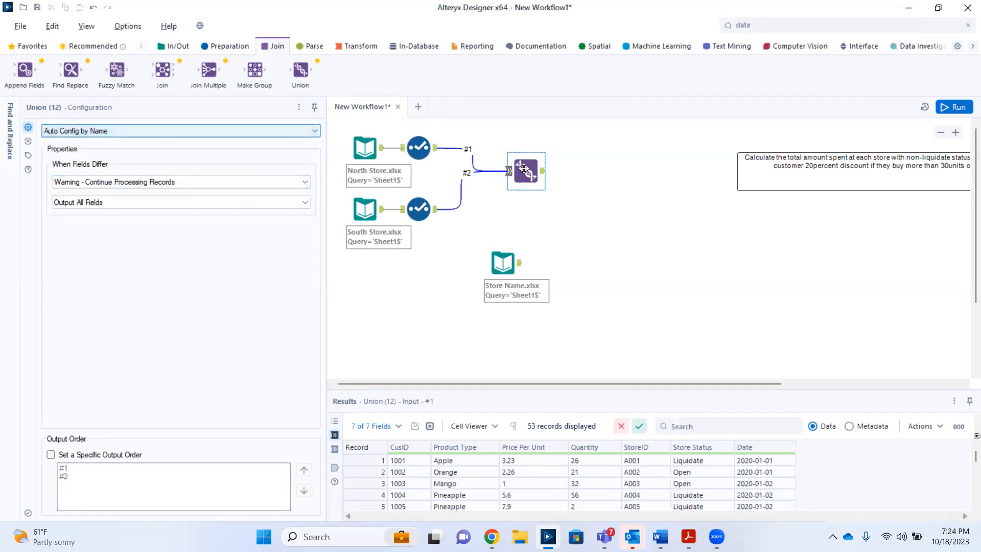
Step: Run the workflow and examine the records in the Union tool's output
click(950, 108)
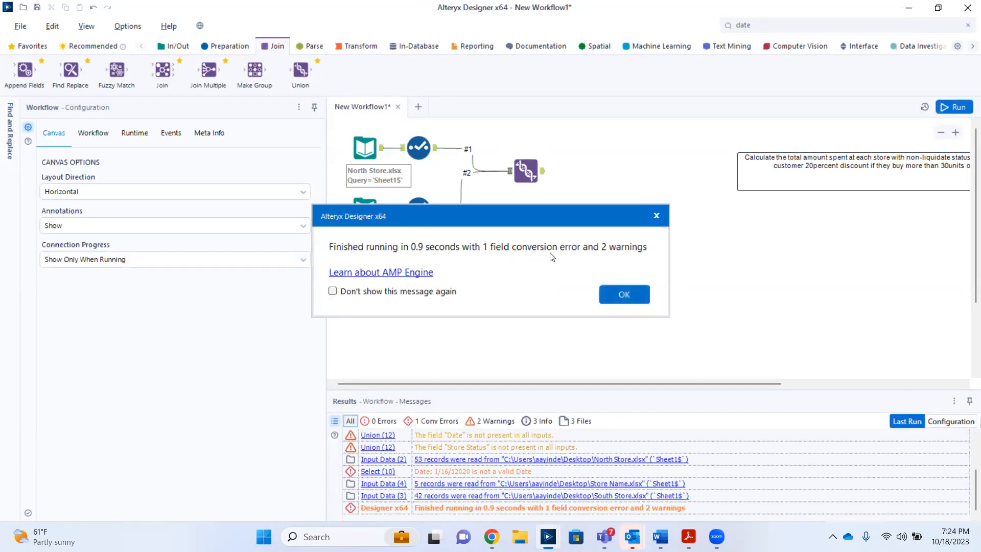
click(628, 295)
click(541, 173)
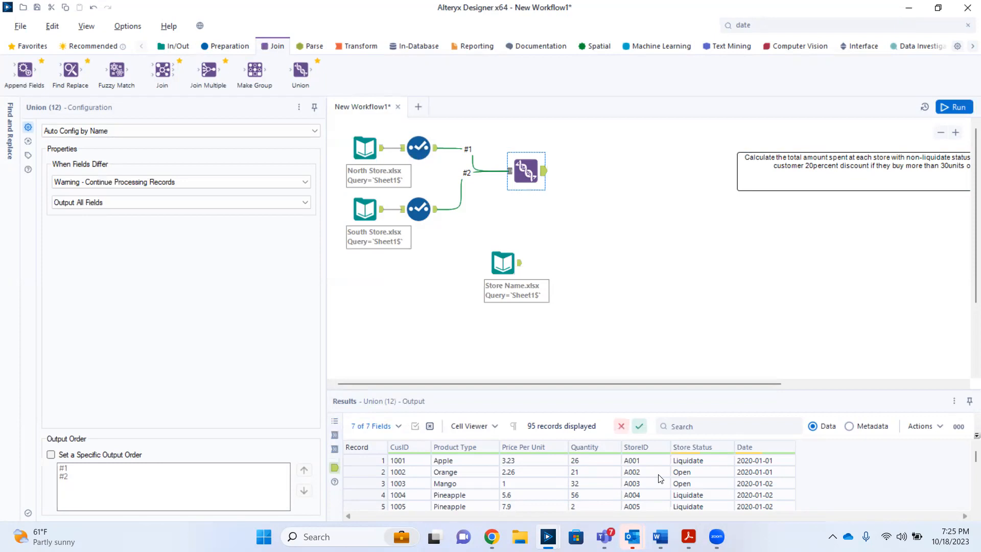
scroll(660, 478, down, 20)
scroll(608, 476, down, 7)
scroll(608, 476, up, 20)
scroll(608, 476, down, 20)
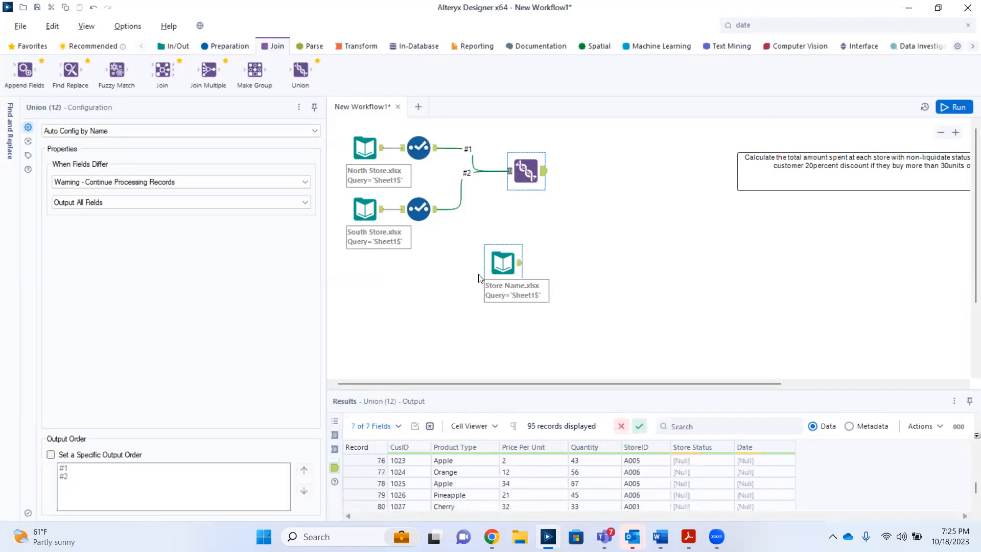
Step: Compare the records of the North and South Store inputs with the Union tool's output
click(381, 137)
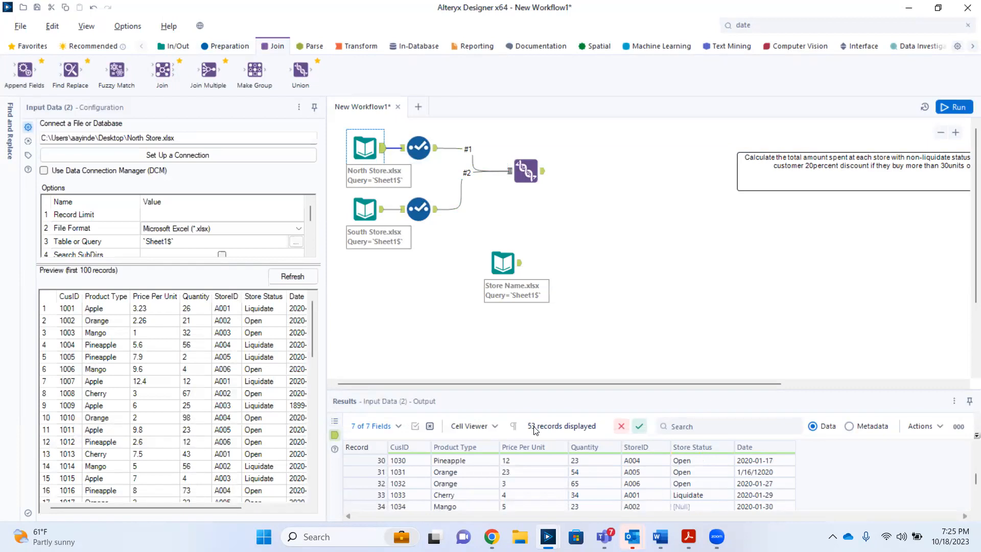
click(384, 216)
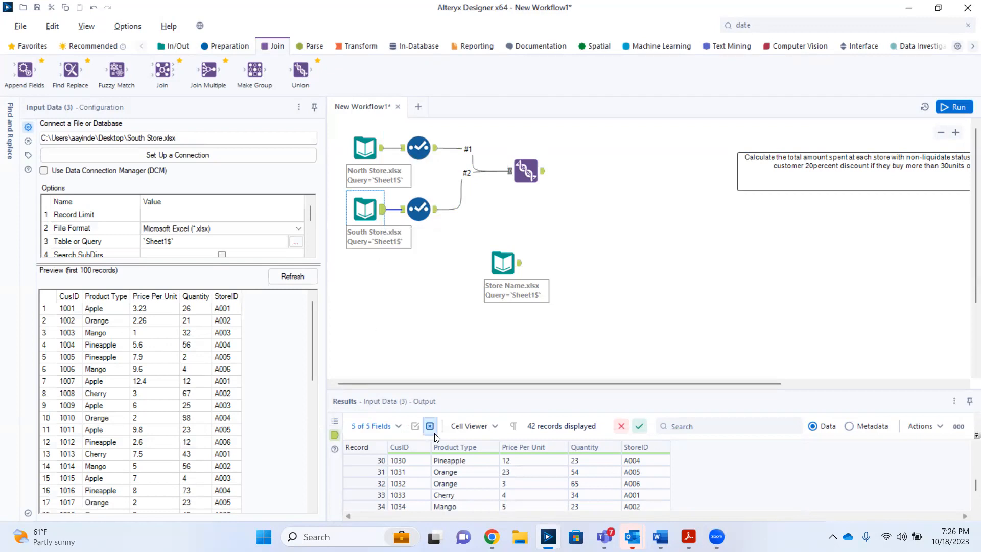
scroll(412, 496, down, 3)
scroll(412, 497, up, 10)
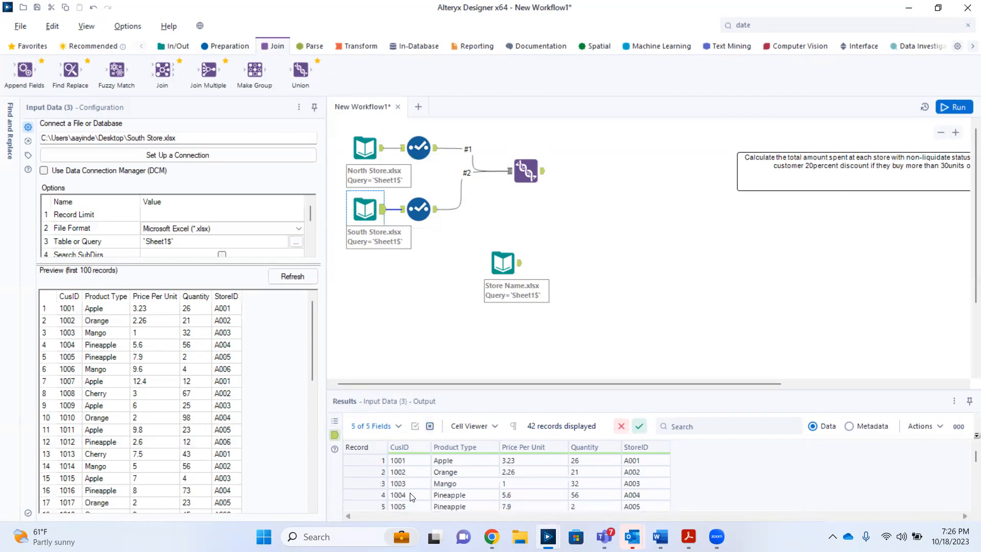
click(541, 176)
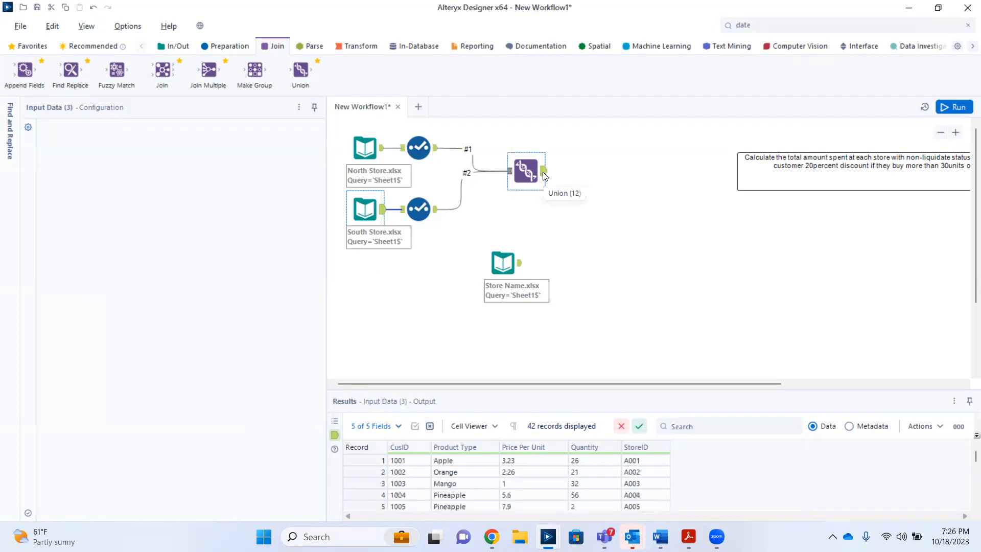
scroll(475, 485, down, 20)
scroll(475, 486, up, 9)
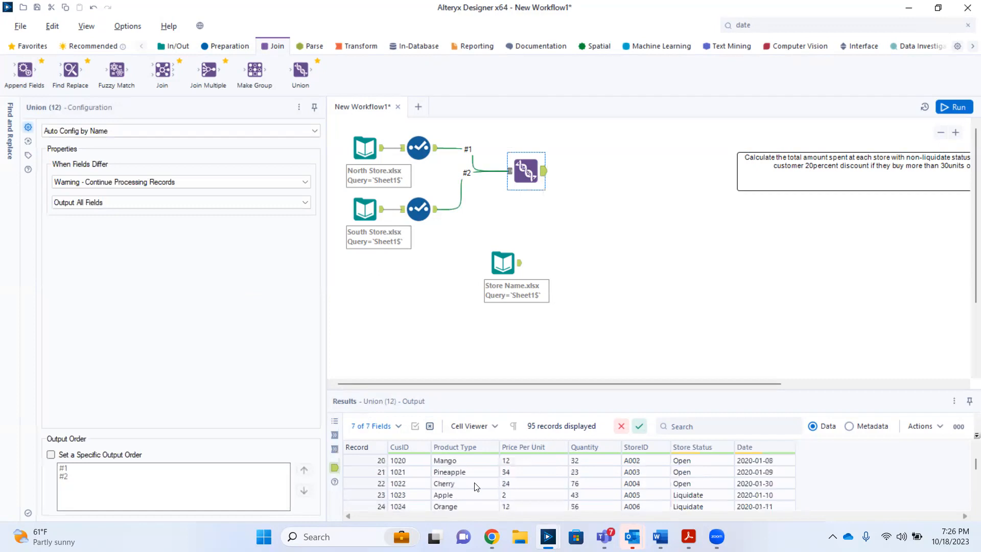
scroll(475, 486, up, 4)
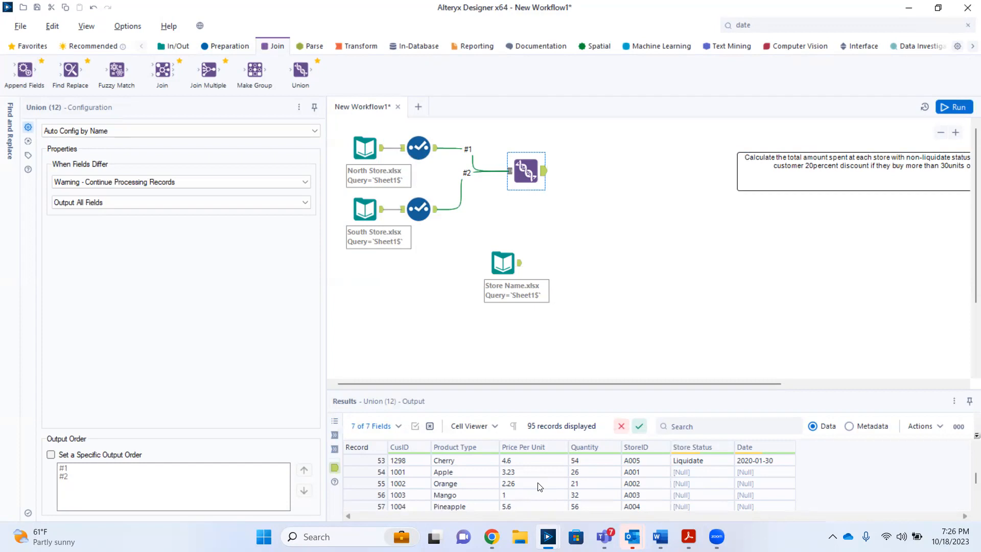
click(385, 153)
click(367, 149)
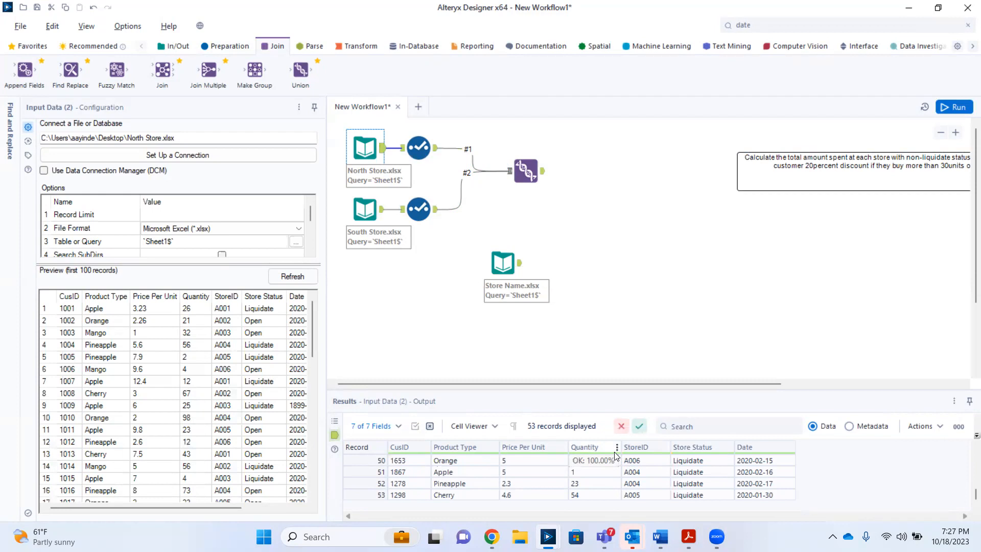
click(383, 213)
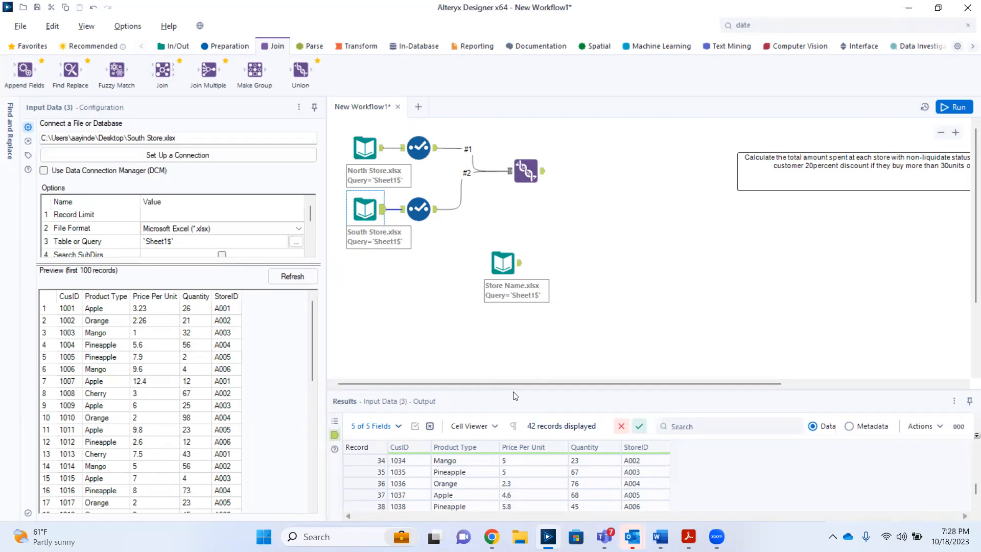
Step: Set the Union tool to Auto Config by Position and run the workflow
click(528, 173)
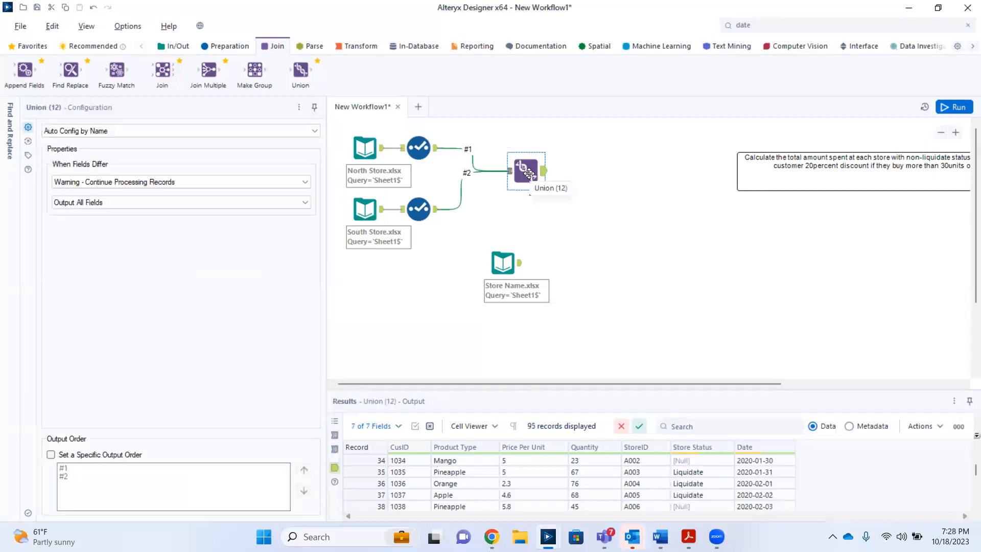
click(314, 130)
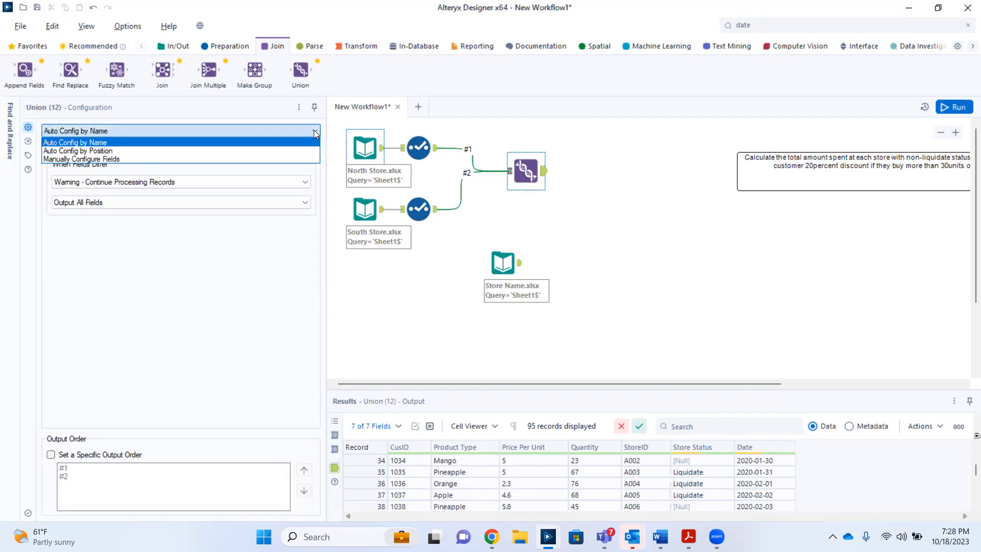
click(168, 151)
click(944, 108)
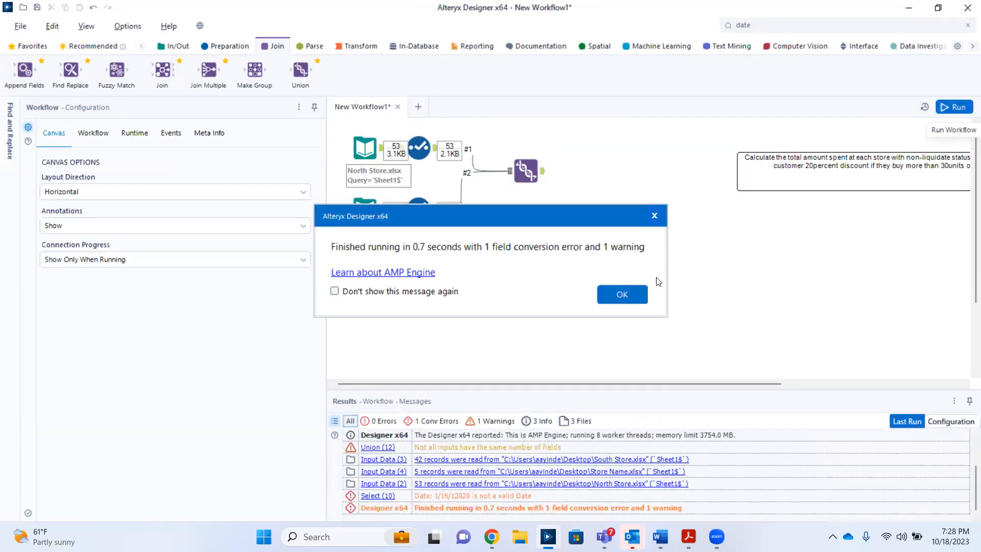
click(655, 218)
Step: Examine the position-based Union output, including the rows where the North Store records end and the South Store records begin
click(541, 173)
click(546, 175)
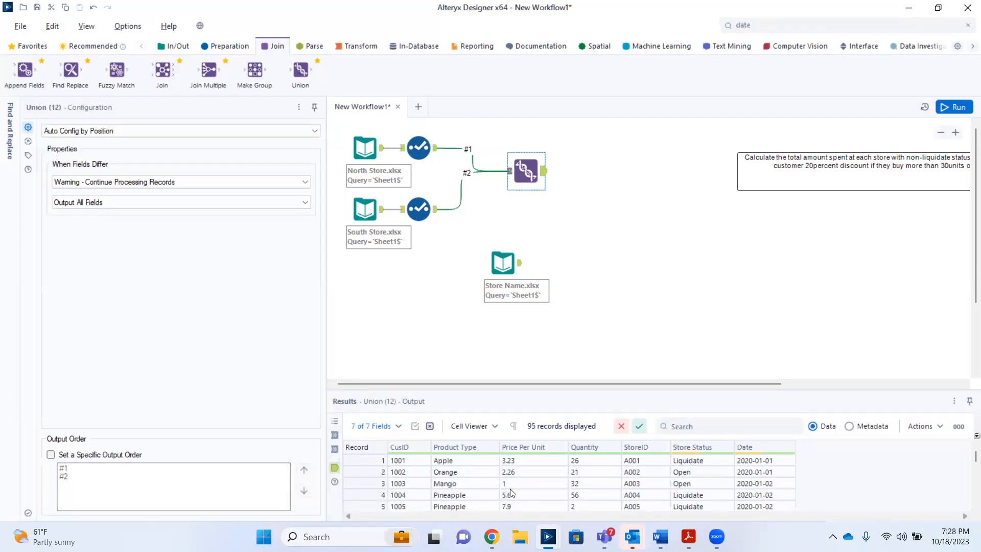
scroll(511, 493, down, 20)
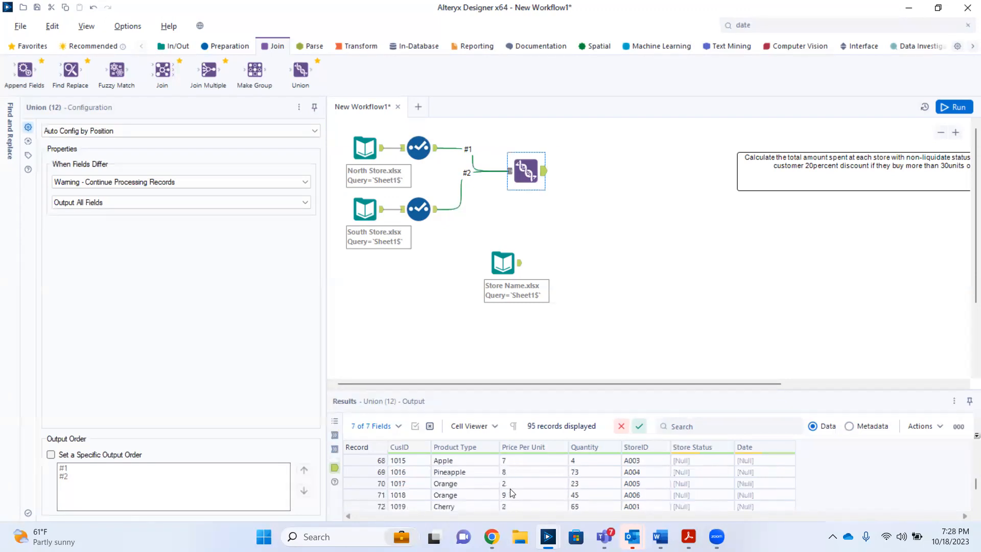
scroll(511, 493, up, 20)
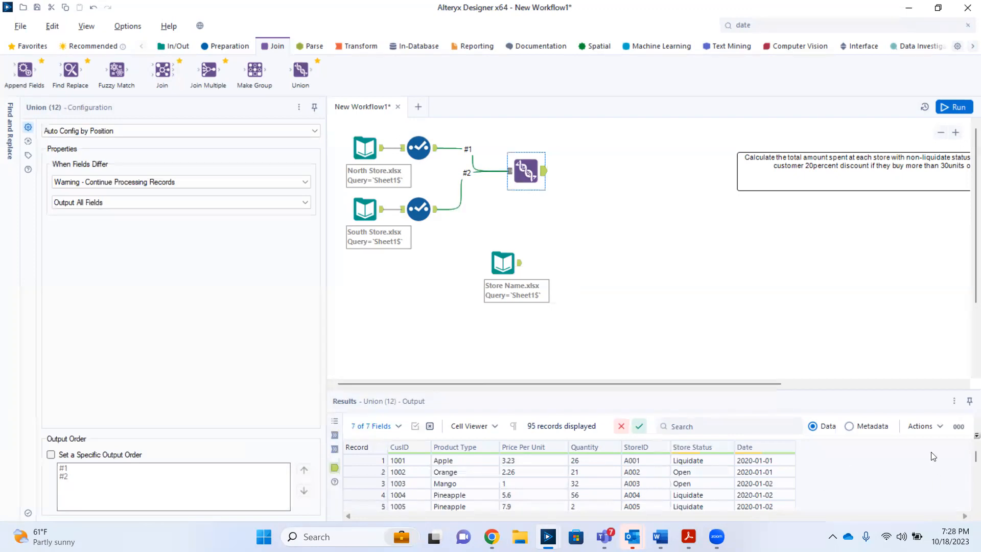
click(965, 455)
drag(967, 458, 968, 477)
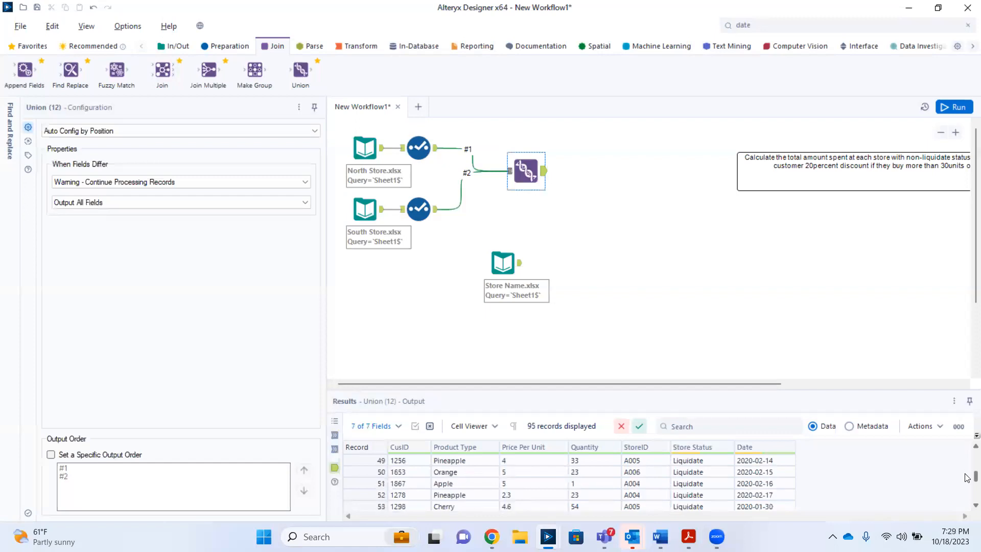
click(974, 506)
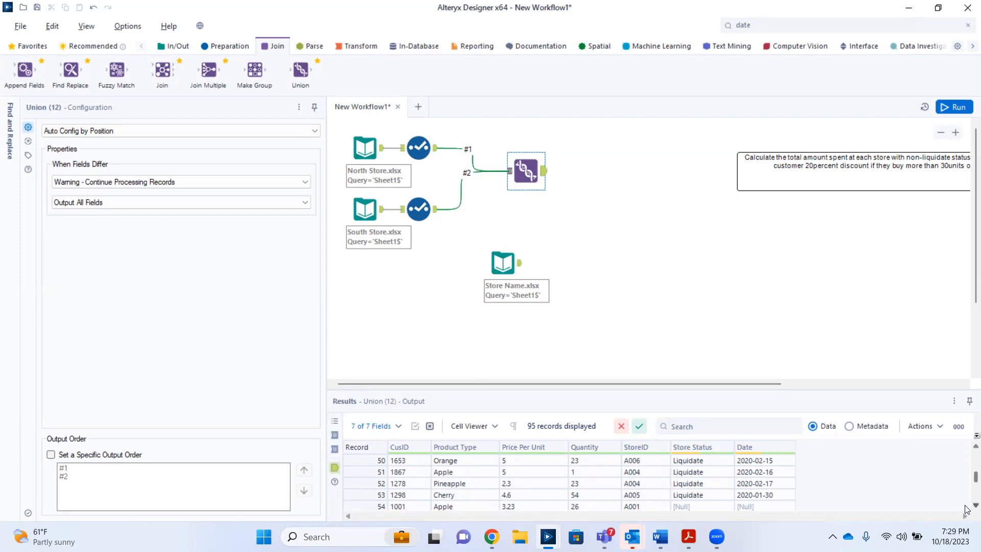
Step: Switch the Union tool to Manually Configure Fields and view its output columns and Reset options
click(316, 133)
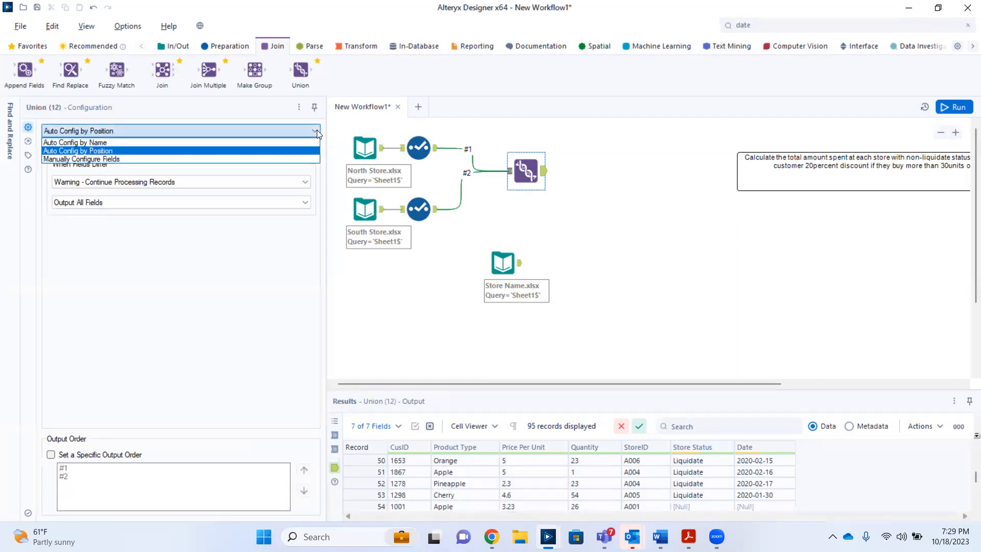
click(184, 160)
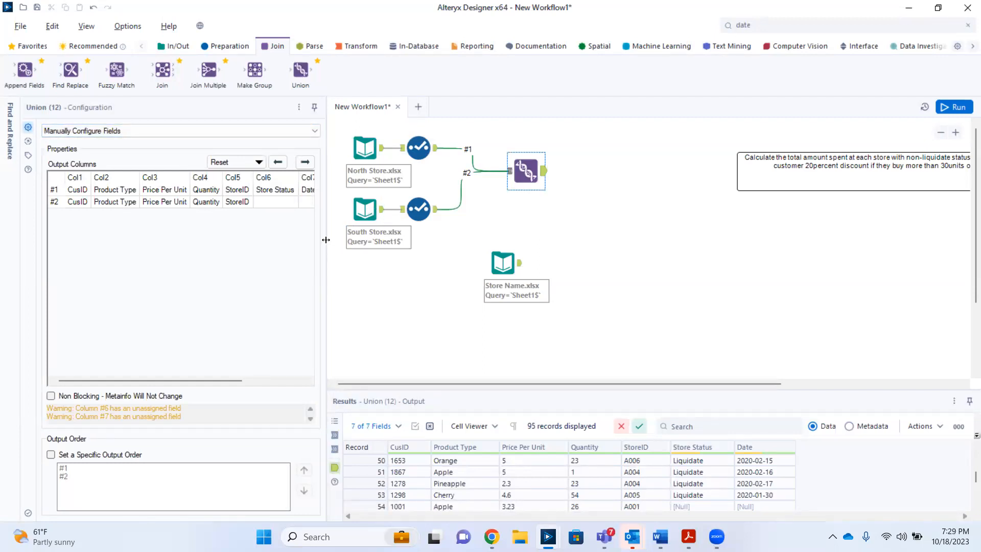
drag(326, 238, 395, 240)
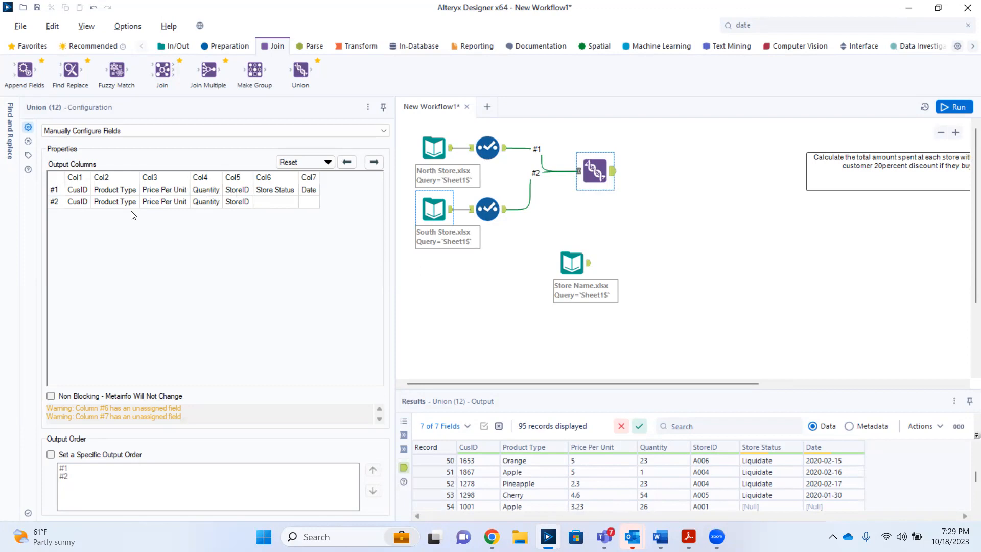
click(327, 164)
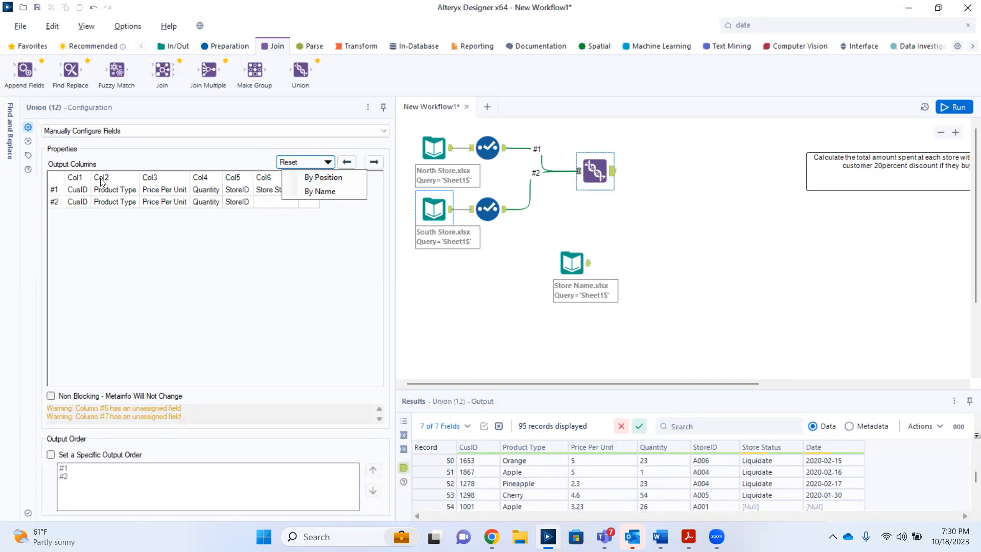
click(248, 225)
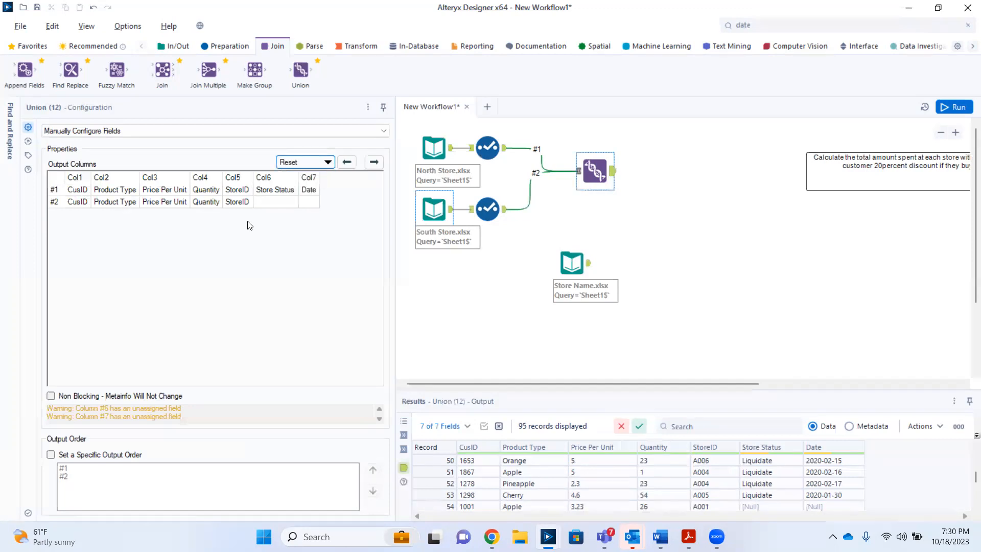
Step: Set a specific Union output order with #2 before #1, and move input #1's Date field to Col6
click(51, 454)
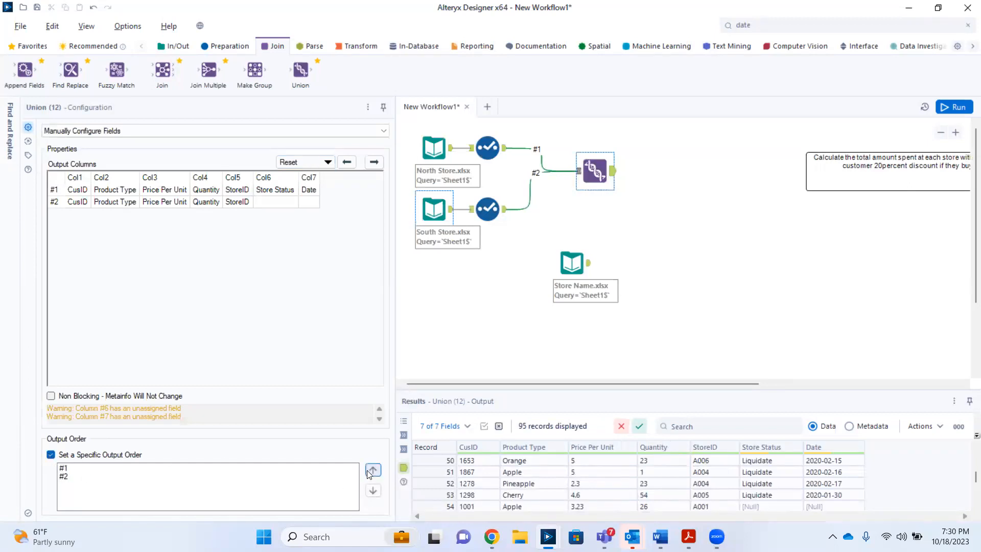
click(65, 477)
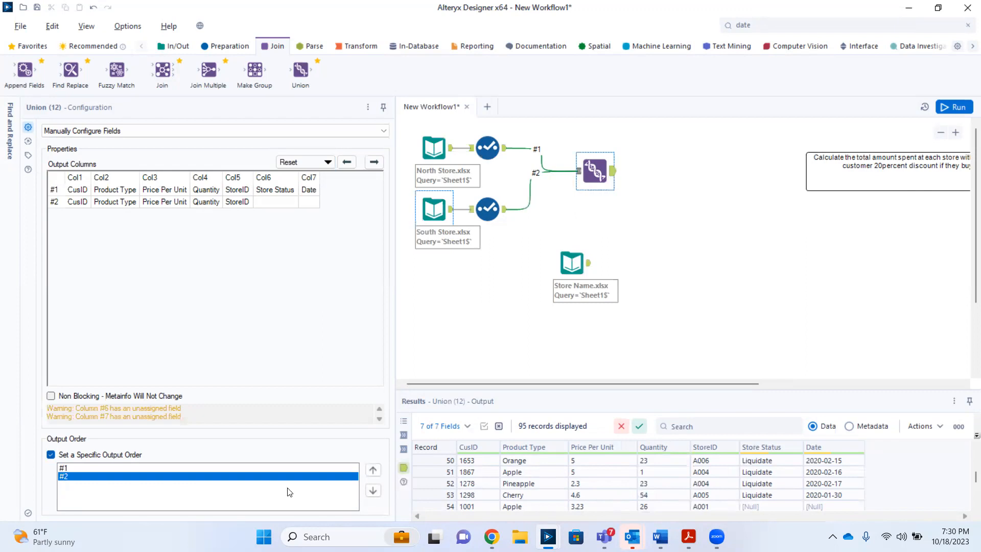
click(372, 470)
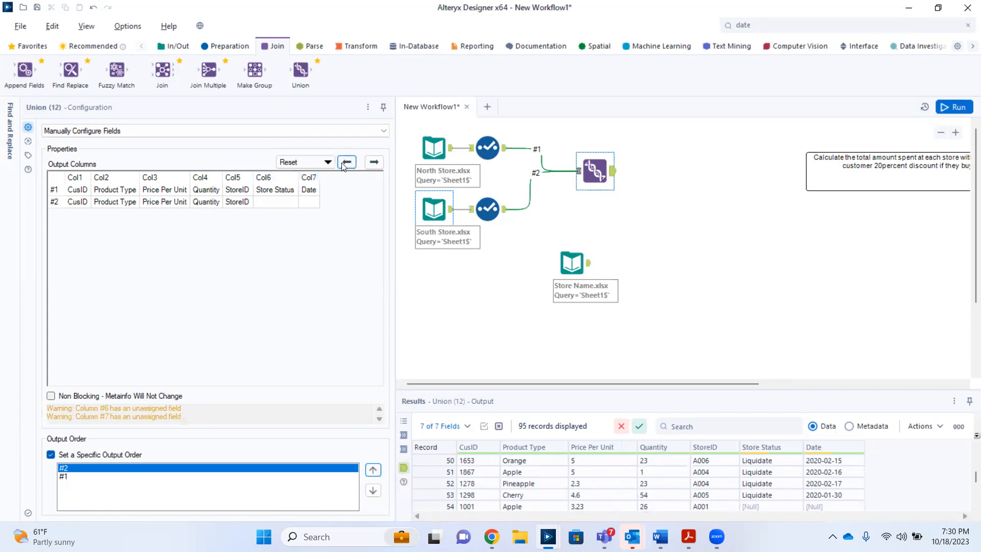
click(313, 190)
click(348, 162)
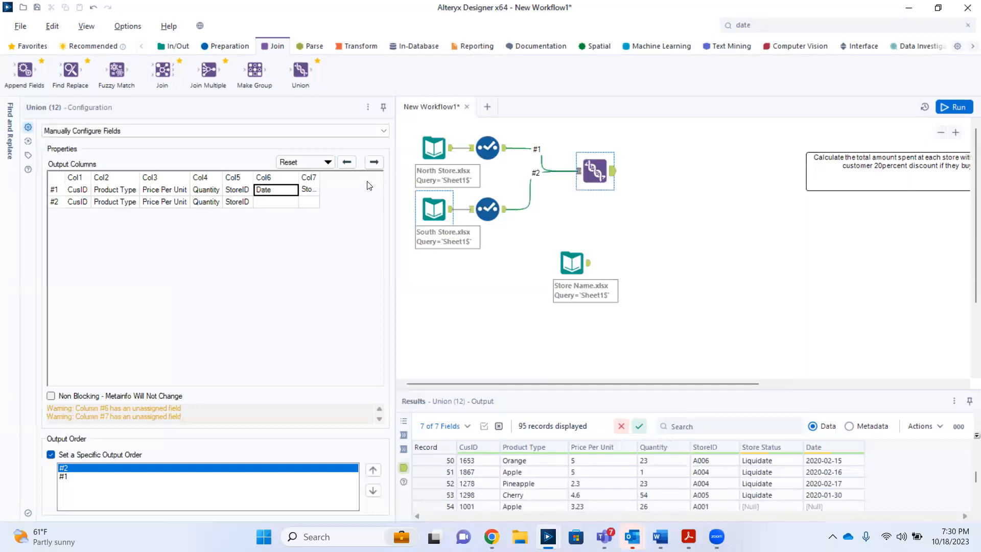
Step: Return the Union tool to Auto Config by Name and rerun the workflow
click(384, 132)
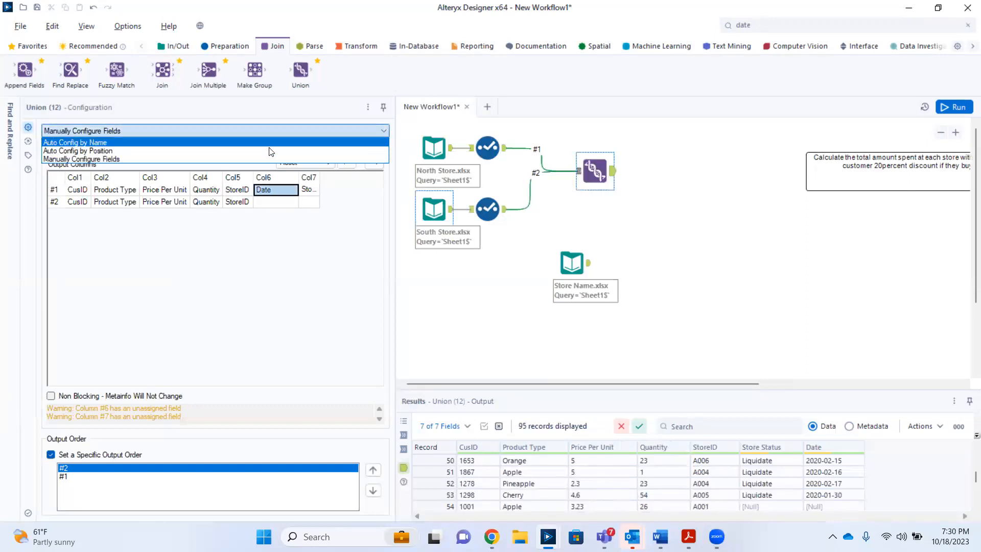
click(234, 143)
click(955, 107)
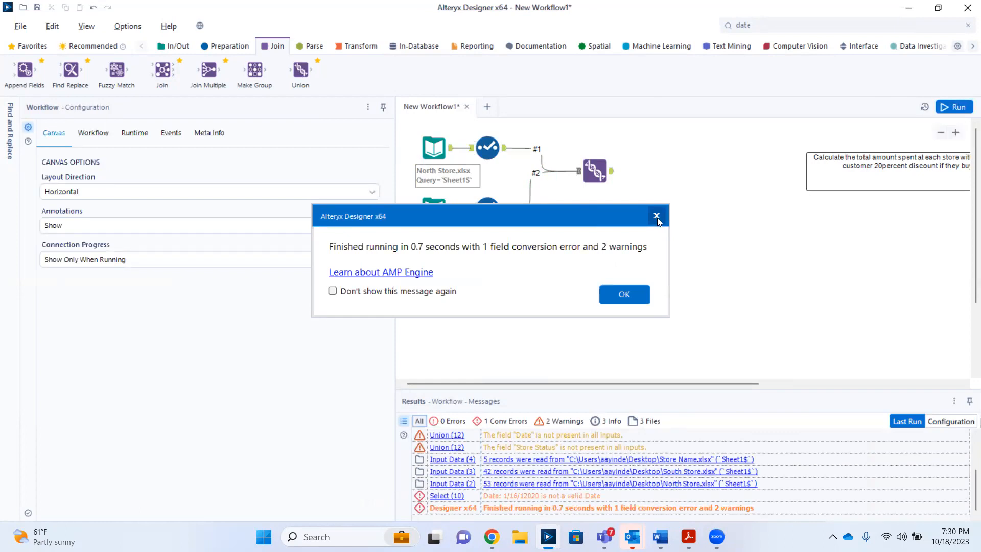
click(657, 217)
Step: Replace the Union tool with a Join tool, feeding North Select into its left input and South Select into its right input
click(598, 170)
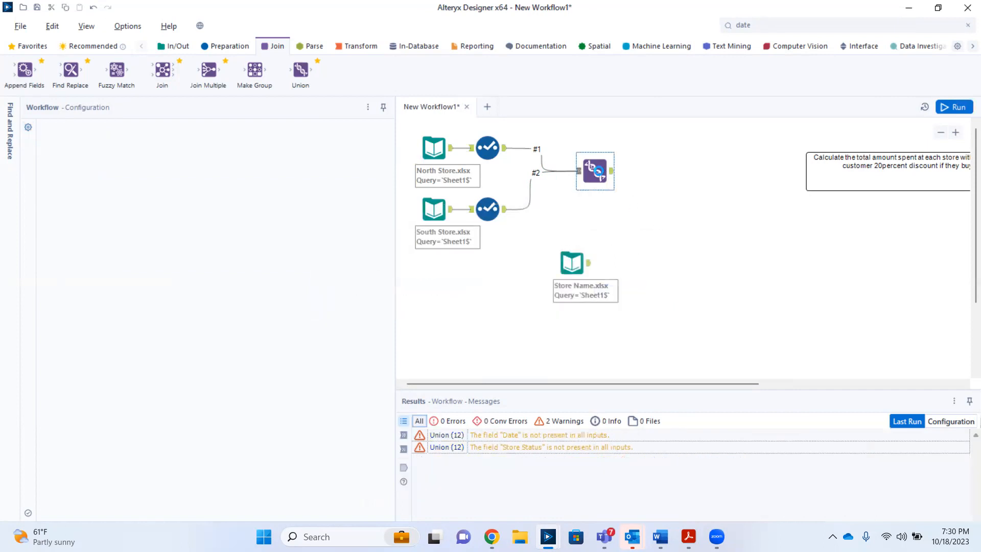
key(Delete)
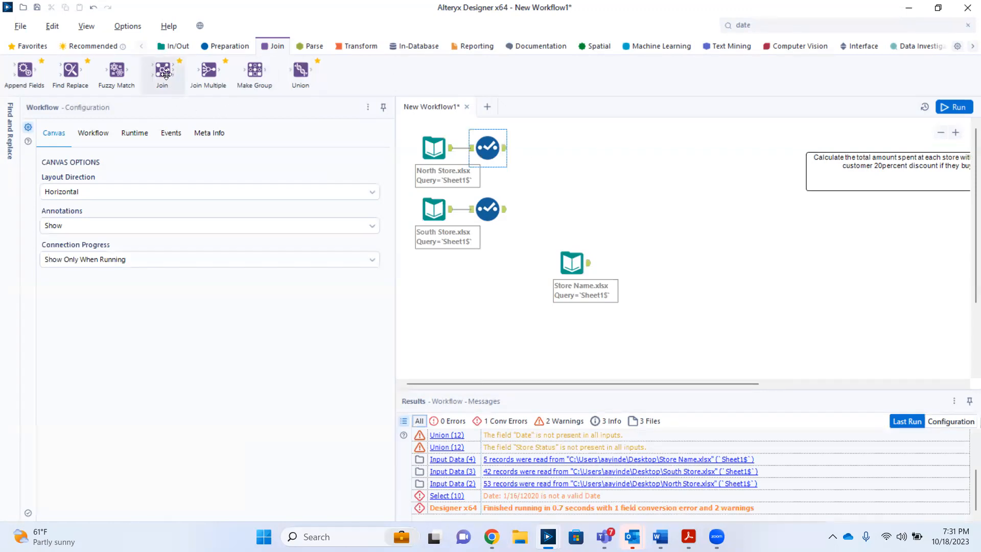
drag(165, 74, 581, 155)
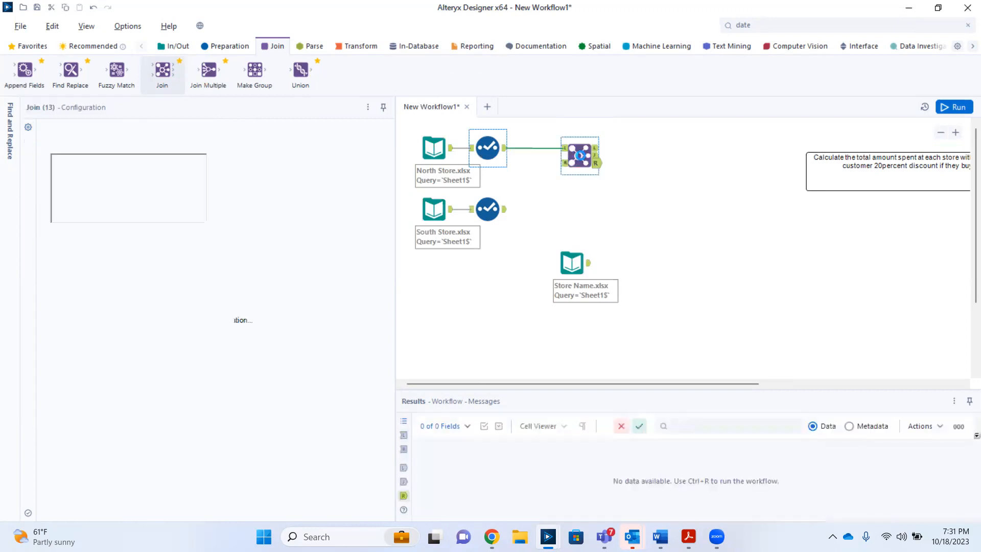
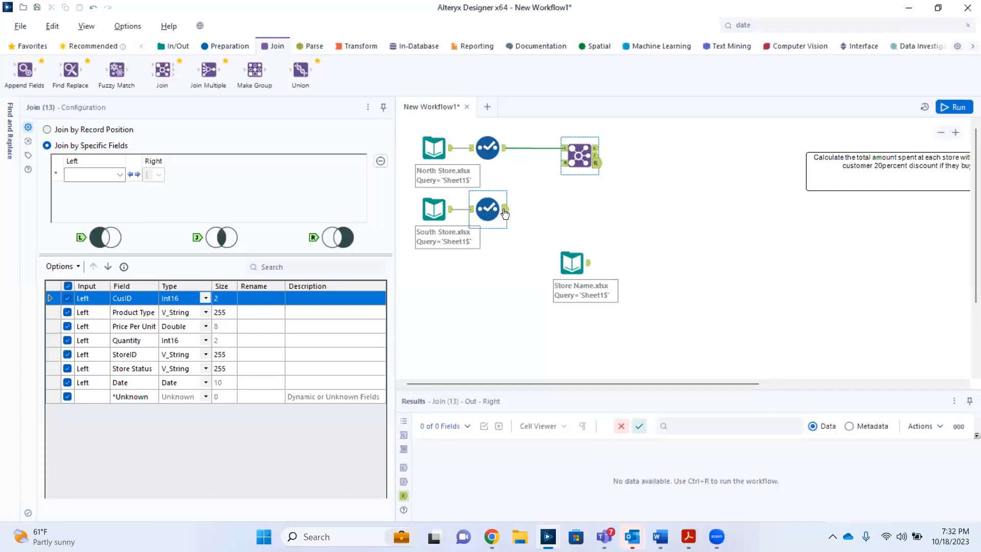
drag(505, 210, 563, 163)
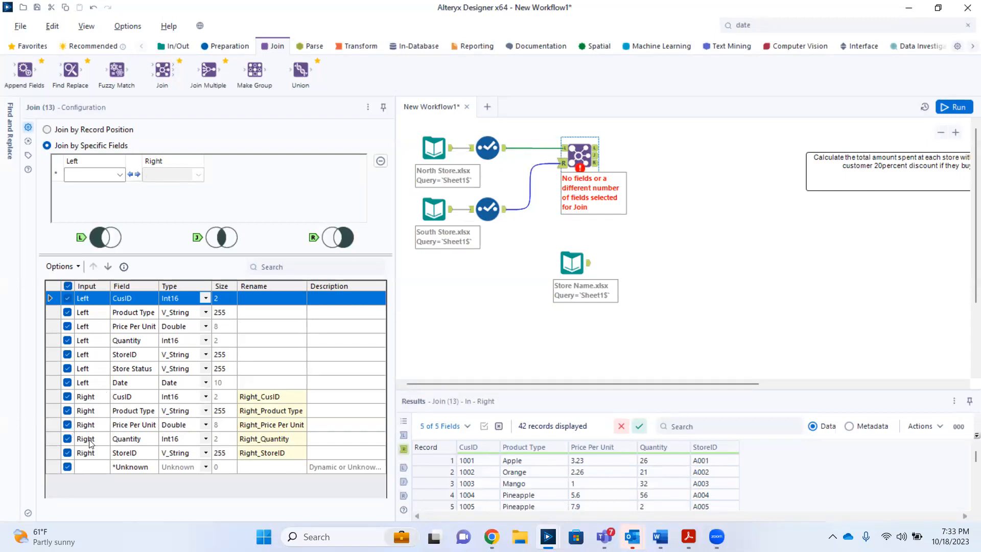
Step: Deselect all left and right fields in the Join tool's field list
click(76, 267)
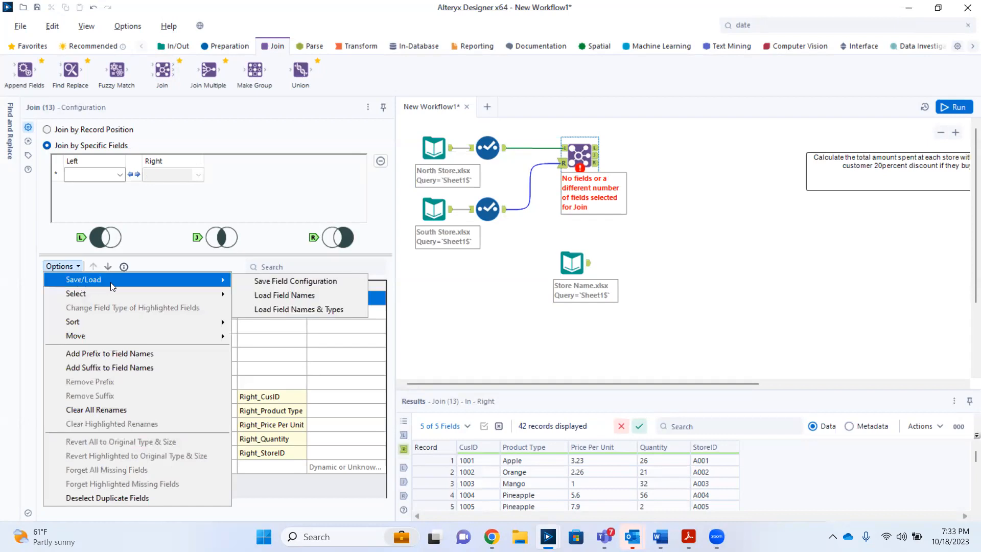
mouse_move(211, 295)
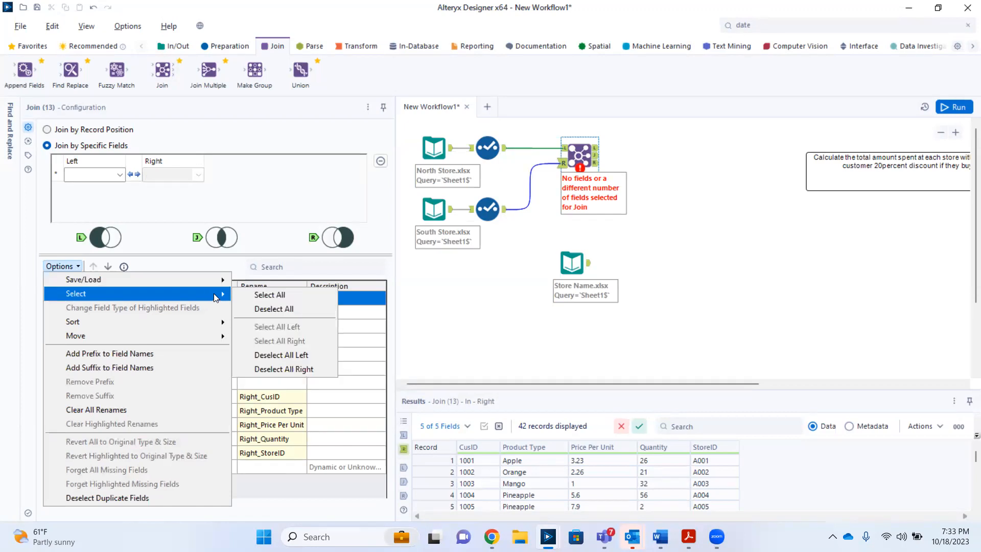
click(267, 309)
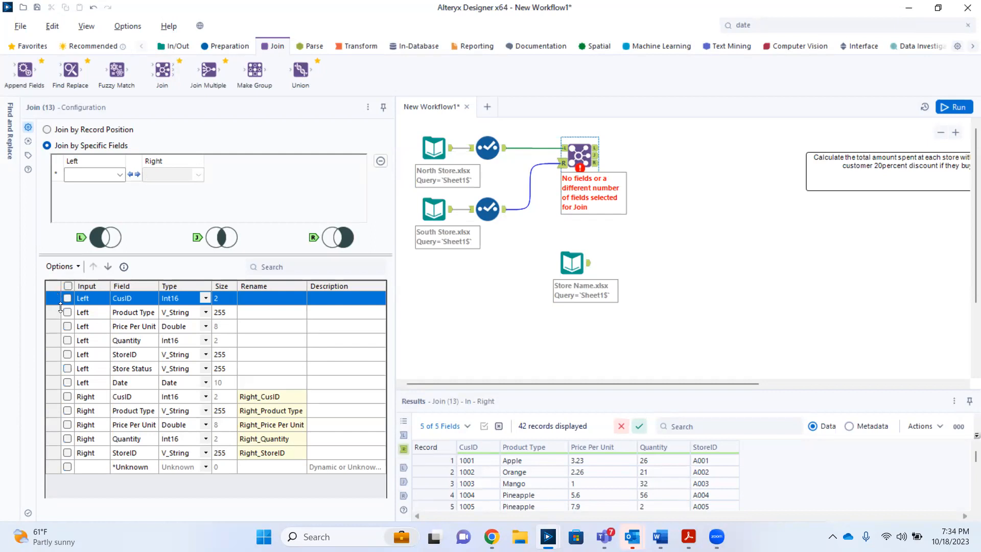
Step: Select every field in the Join tool's field list
click(78, 268)
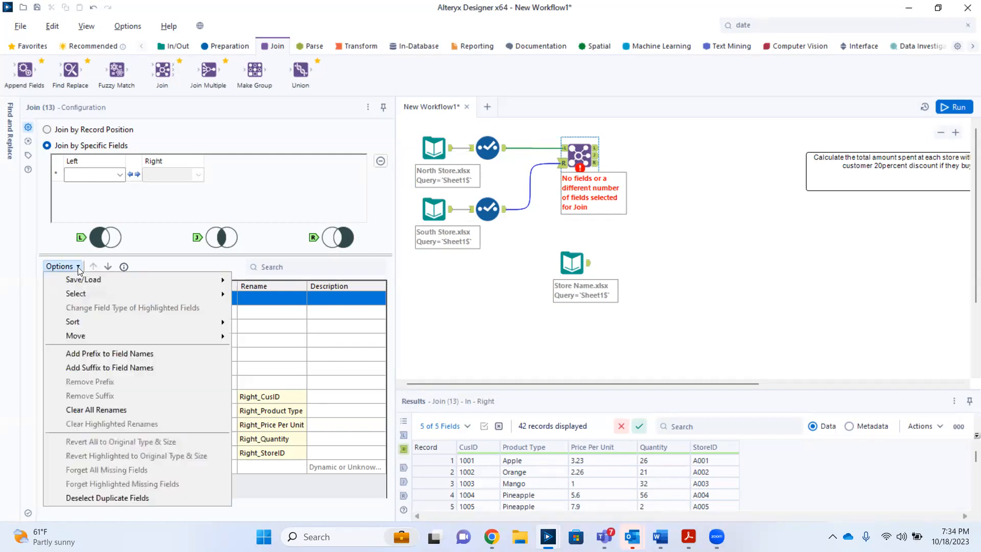
mouse_move(105, 291)
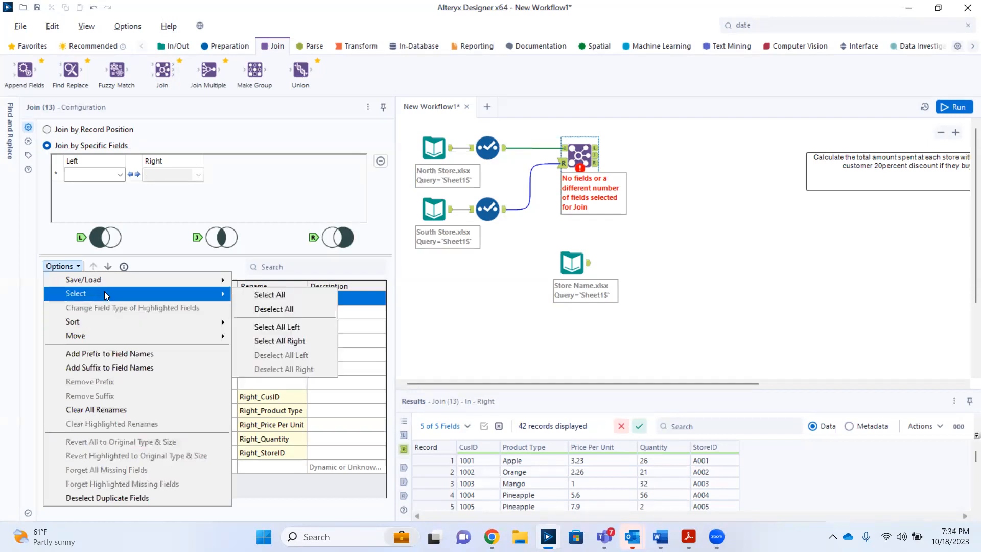
click(262, 297)
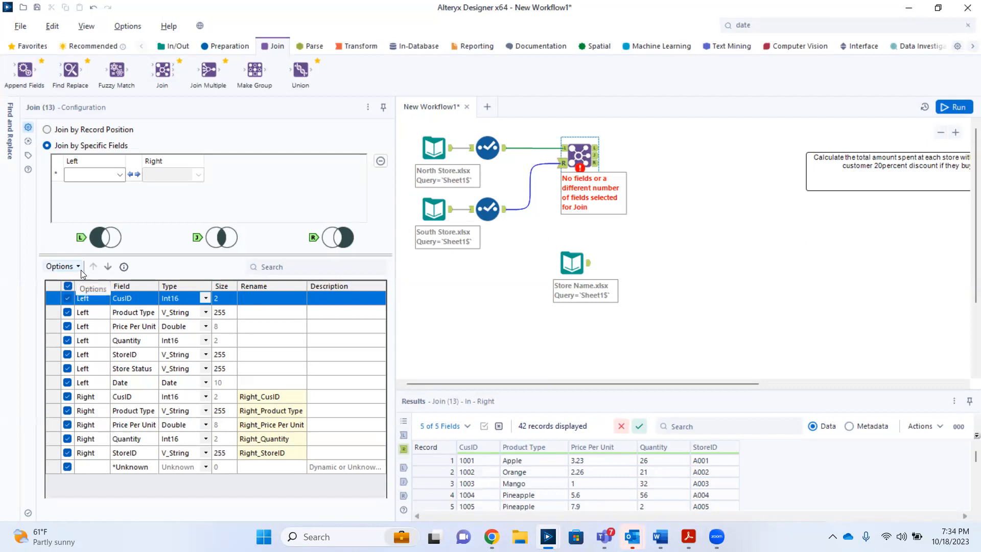
Step: Deselect all left-input fields in the Join tool, and select all left-input fields again
click(61, 266)
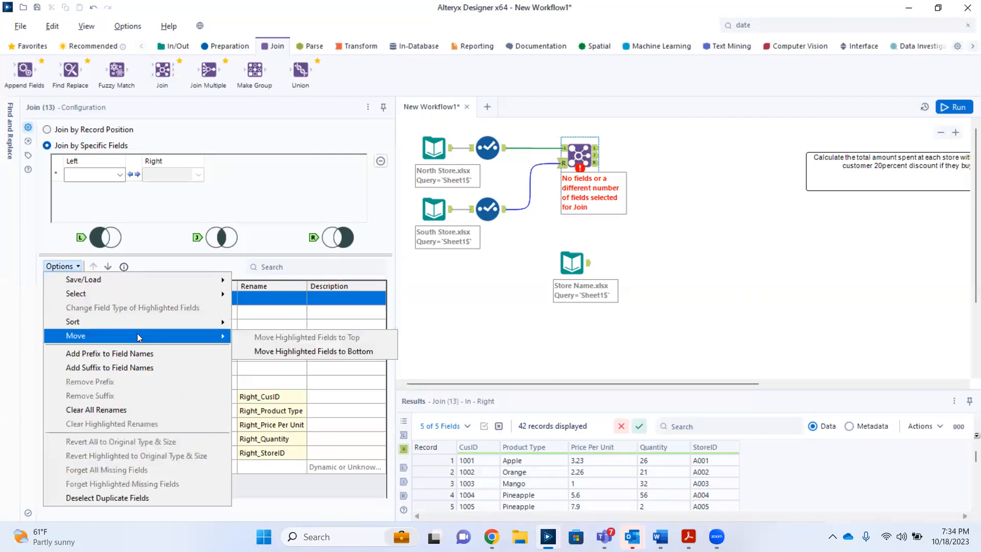
mouse_move(162, 322)
mouse_move(200, 292)
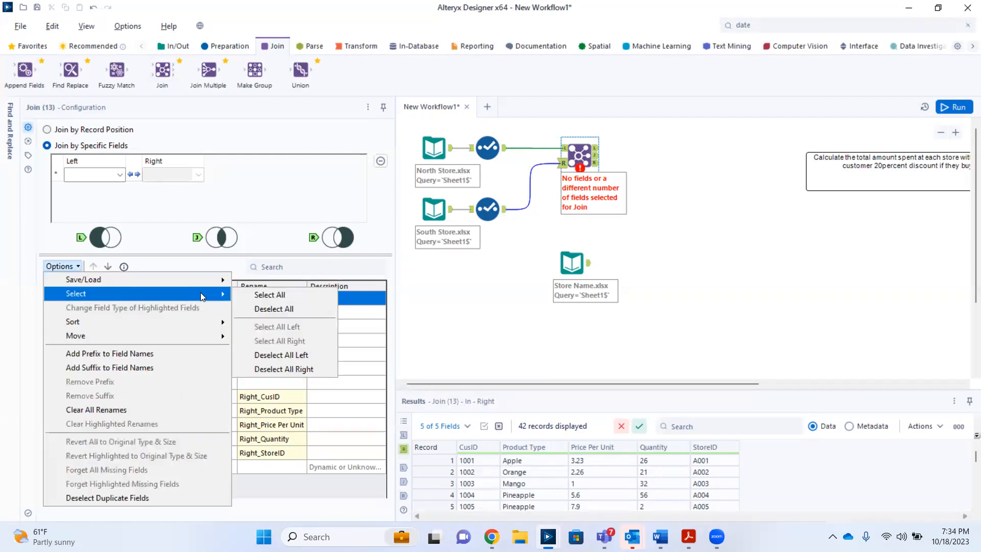
click(283, 358)
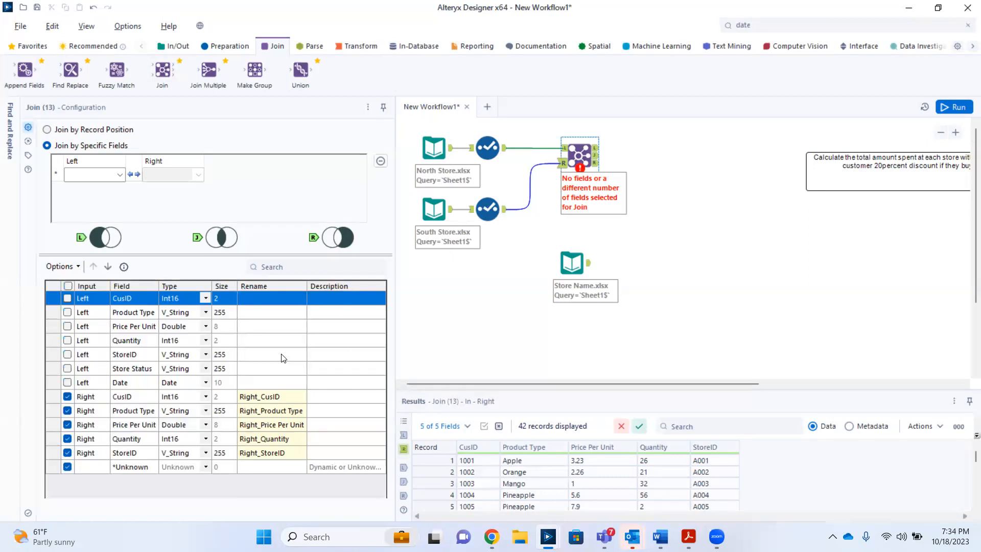
click(78, 268)
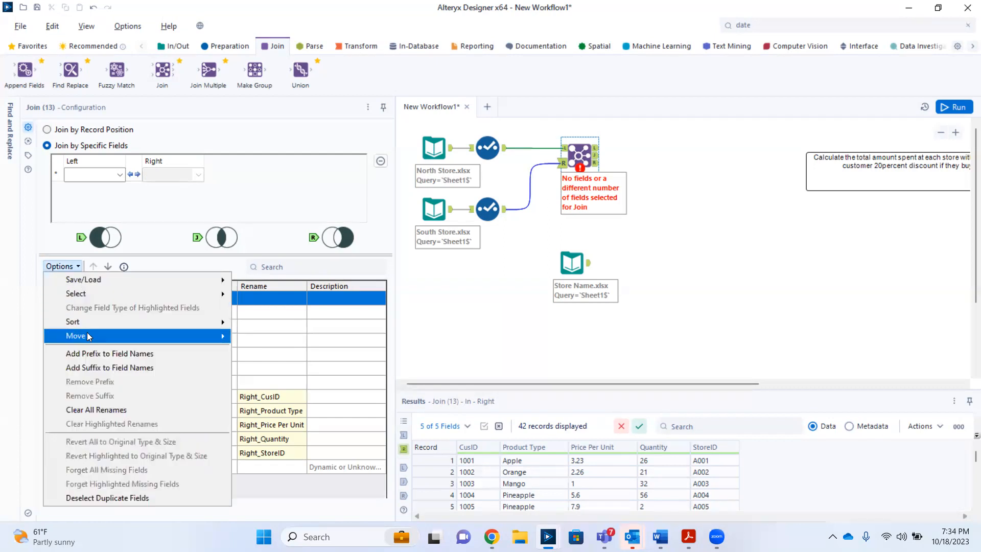
mouse_move(144, 299)
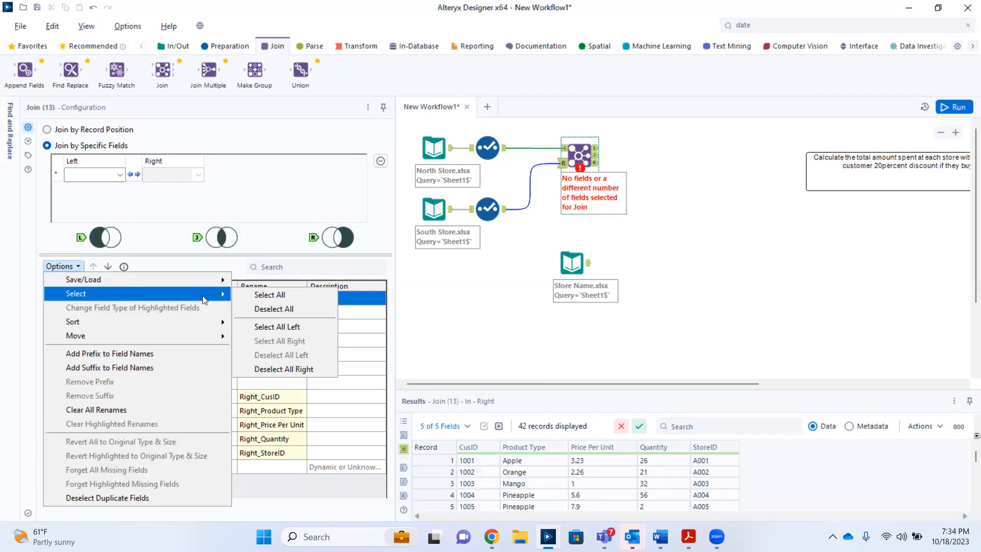
click(266, 327)
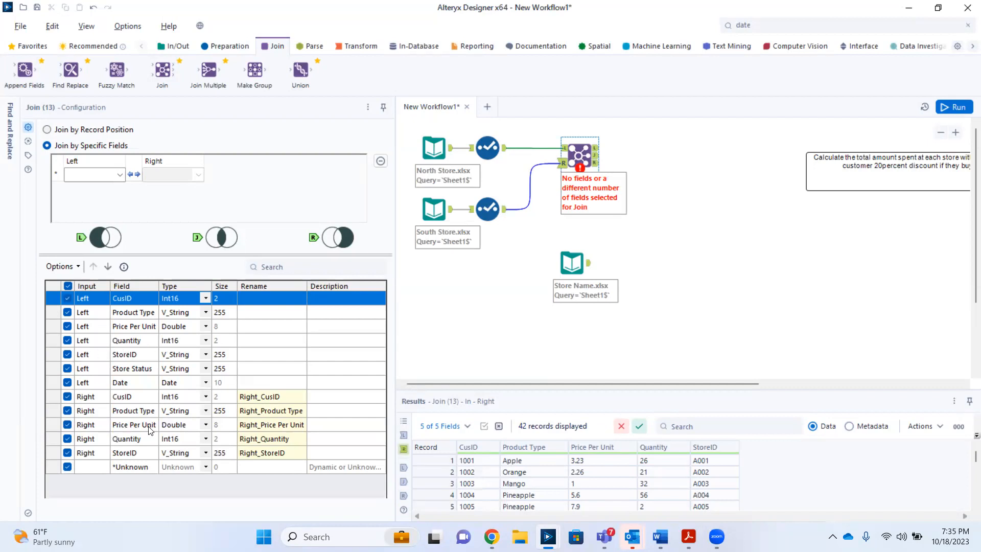
Step: Exclude the right input's Quantity, Price Per Unit, Product Type and CusID fields from the Join output
click(67, 439)
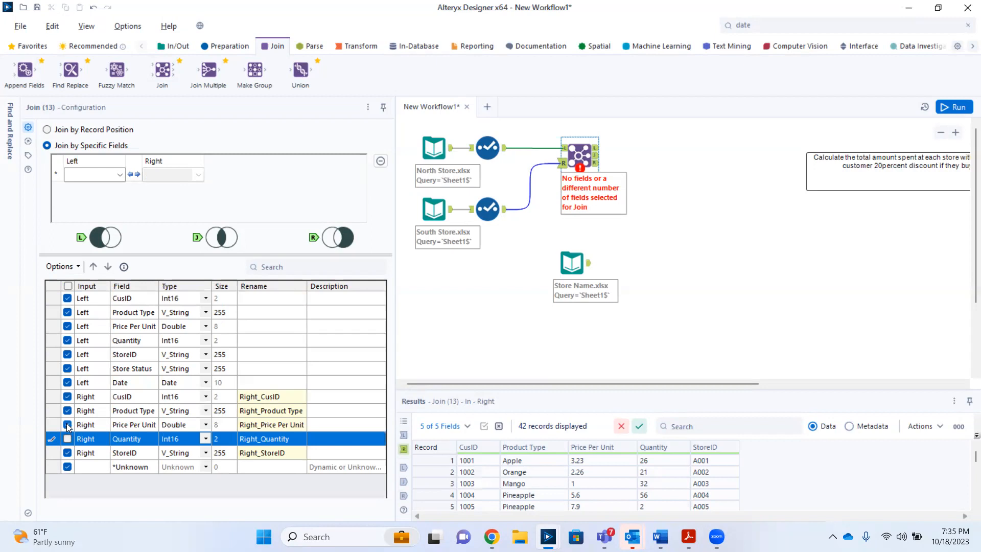
click(67, 425)
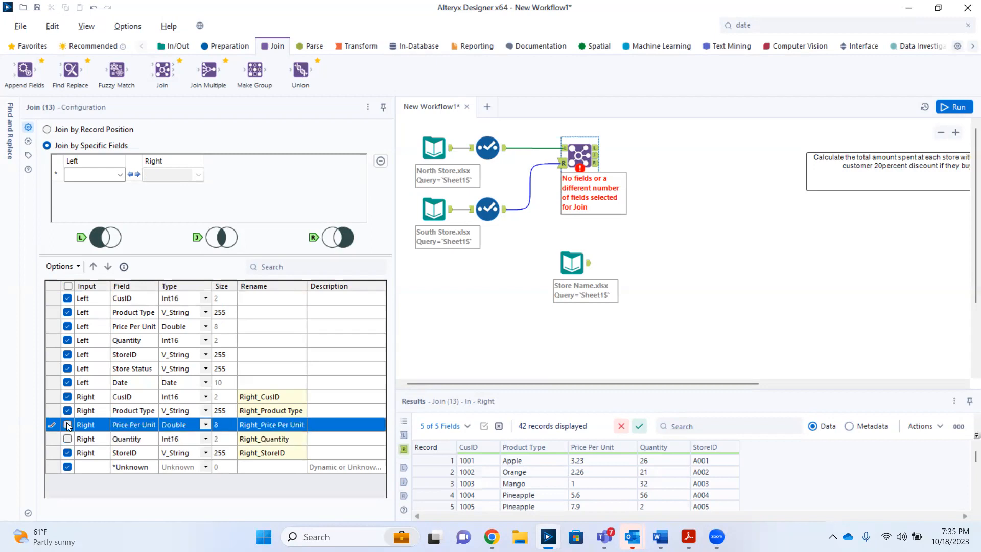
click(67, 425)
click(67, 411)
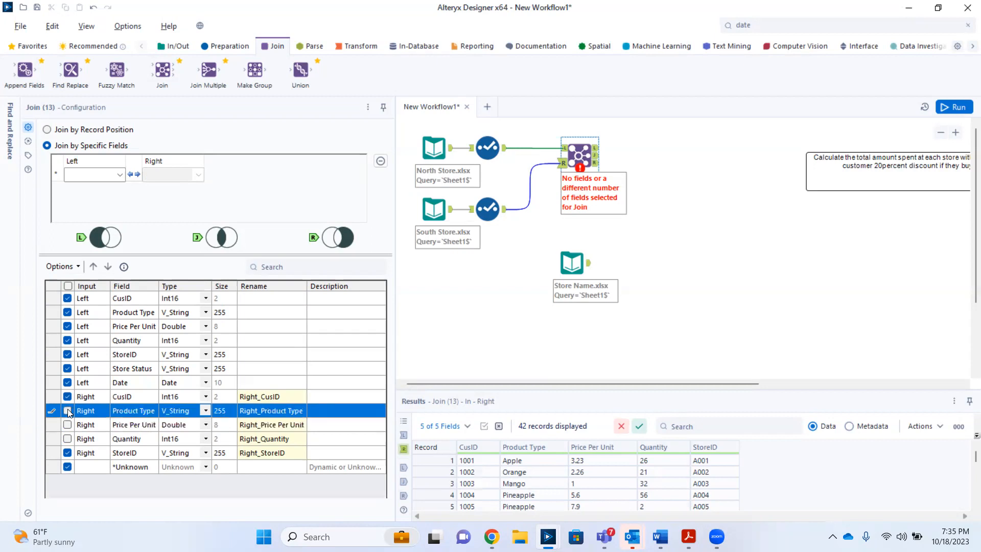
click(67, 397)
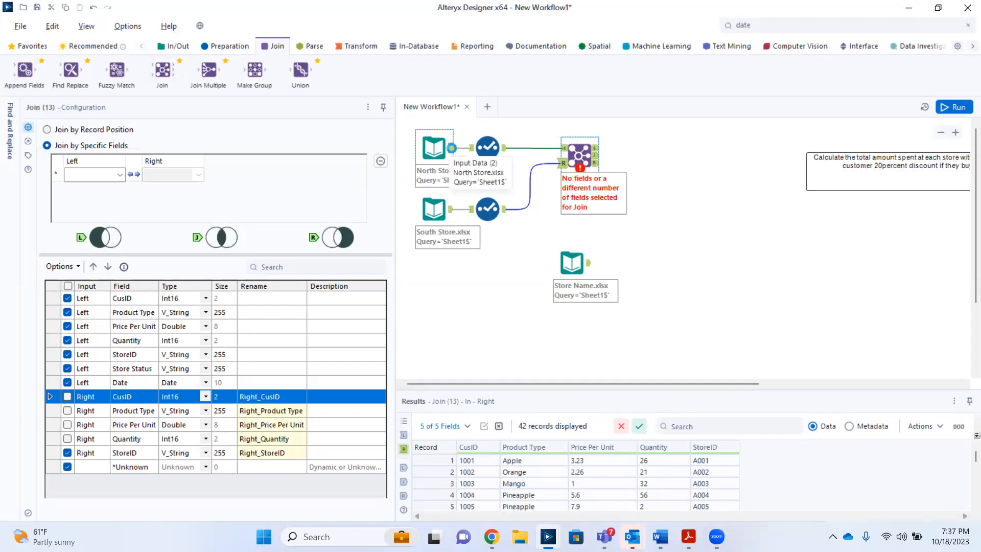
Step: Compare the North Store and South Store input data and examine the North Select tool's output
click(452, 148)
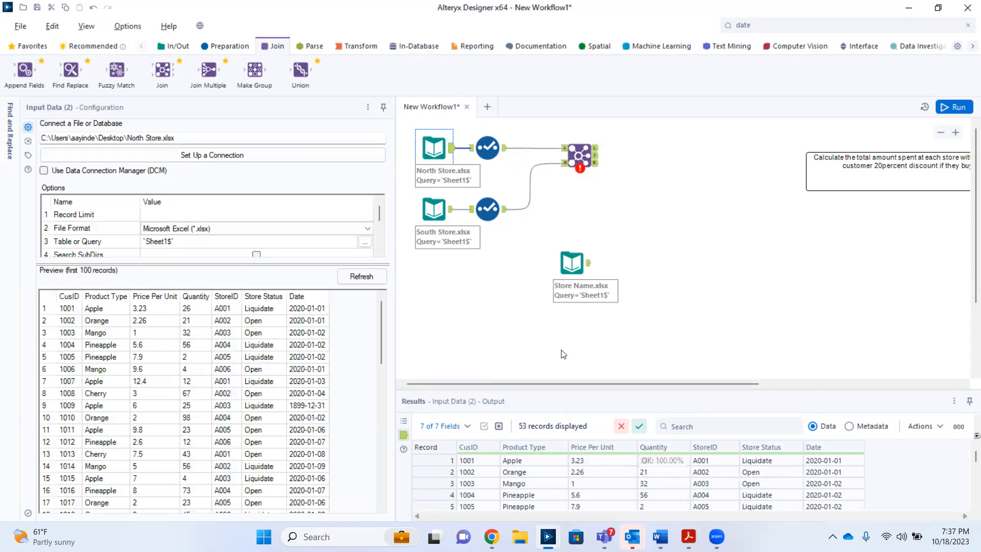
click(452, 217)
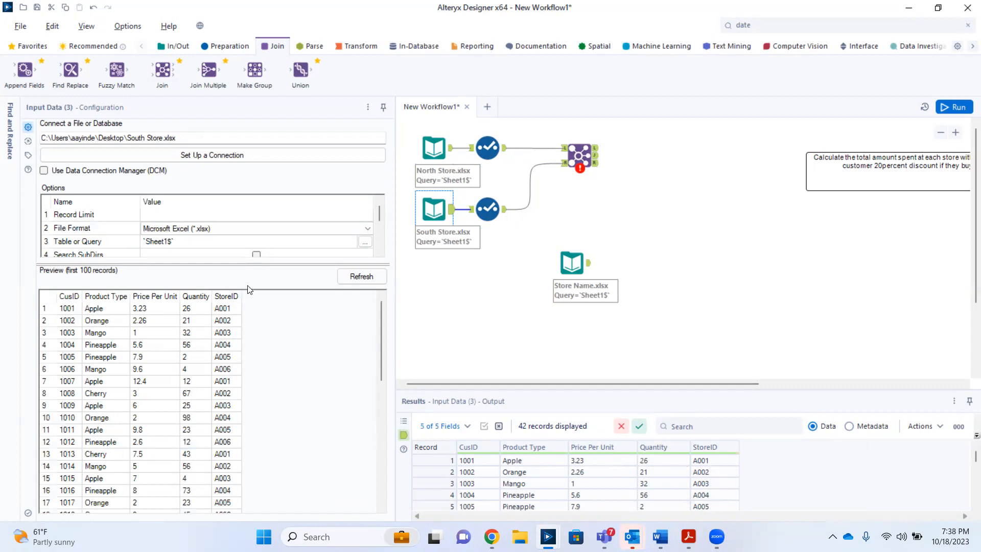
click(506, 153)
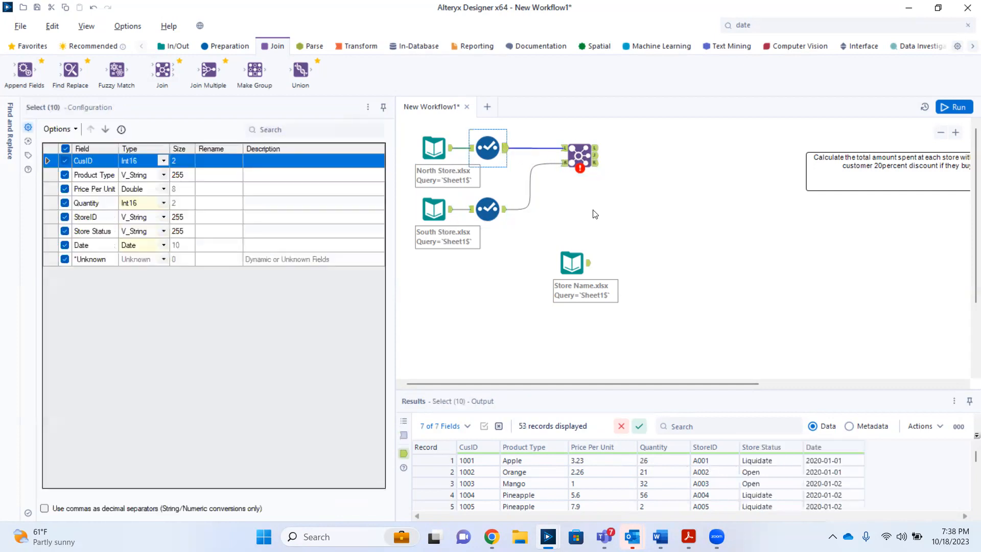
Step: Set the Join tool to match the left CusID field to the right CusID field
click(565, 161)
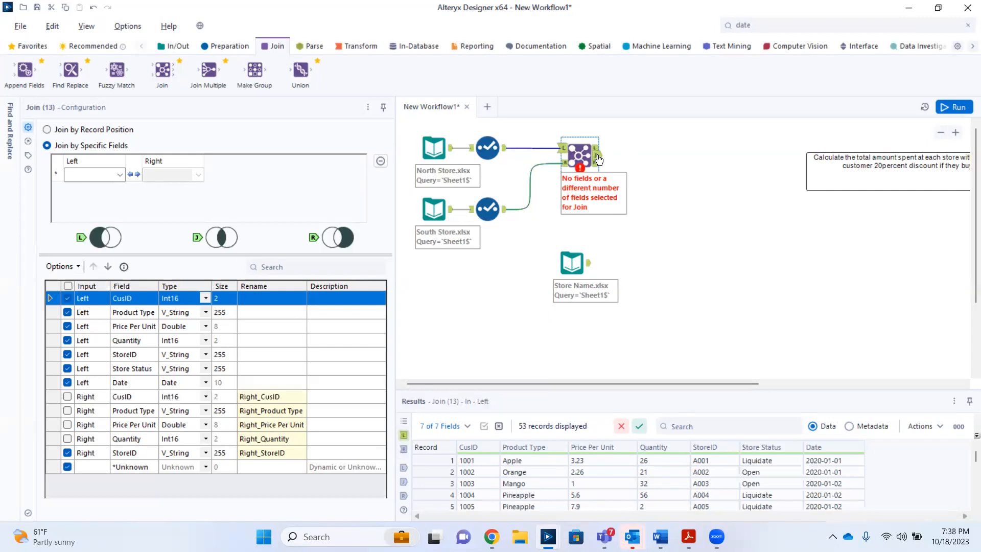
click(119, 175)
click(77, 187)
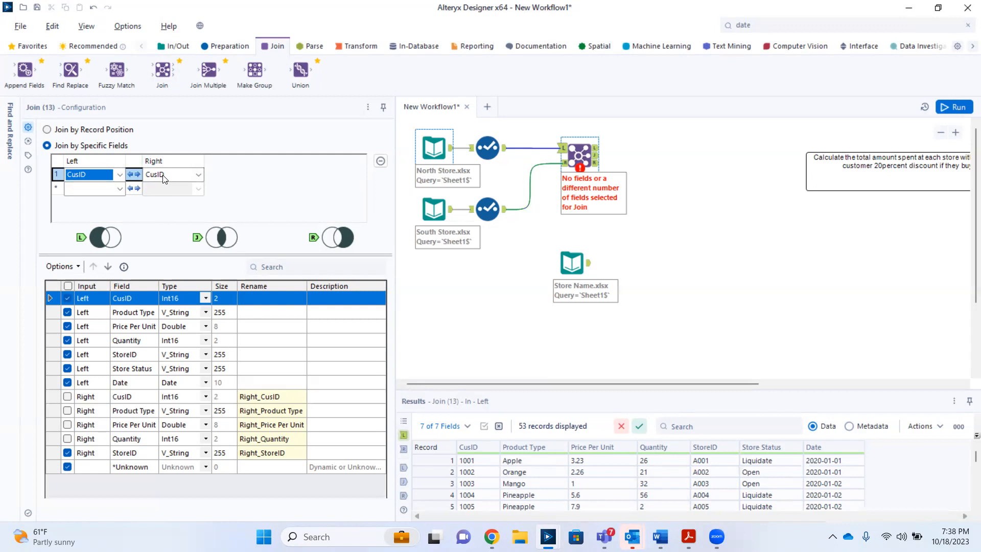
Step: Move the left Date field below the right Quantity field in the Join order, and return it to just after Store Status
click(50, 383)
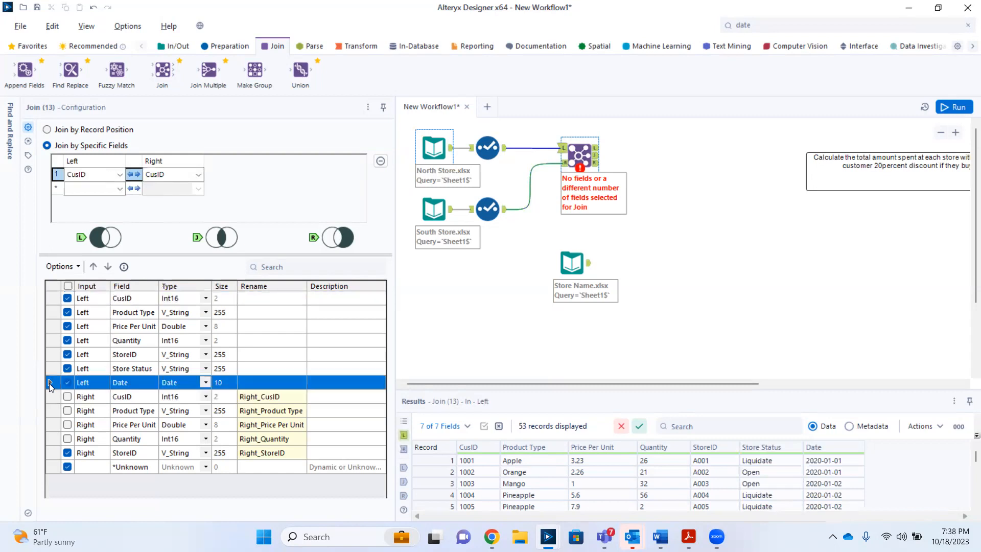
click(108, 267)
click(108, 268)
click(109, 268)
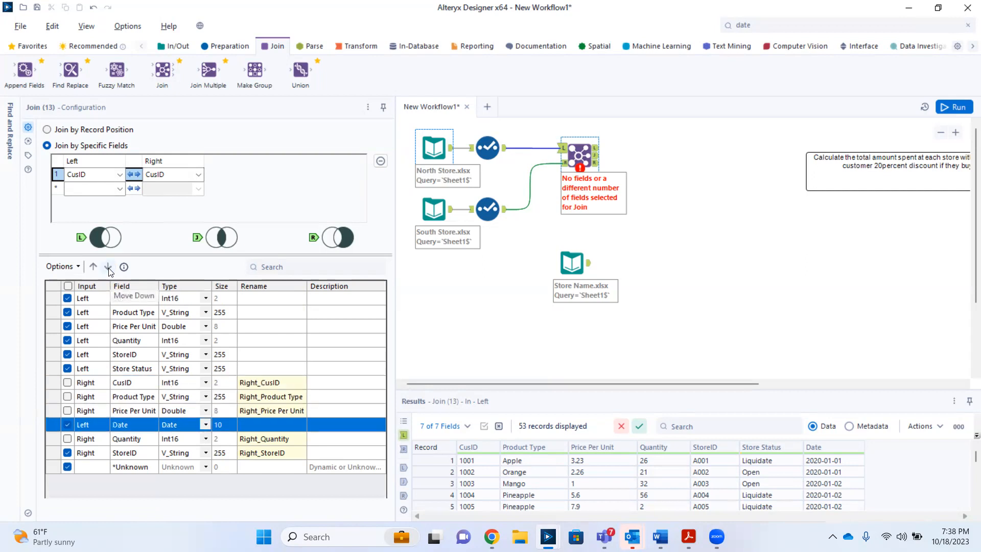
click(108, 268)
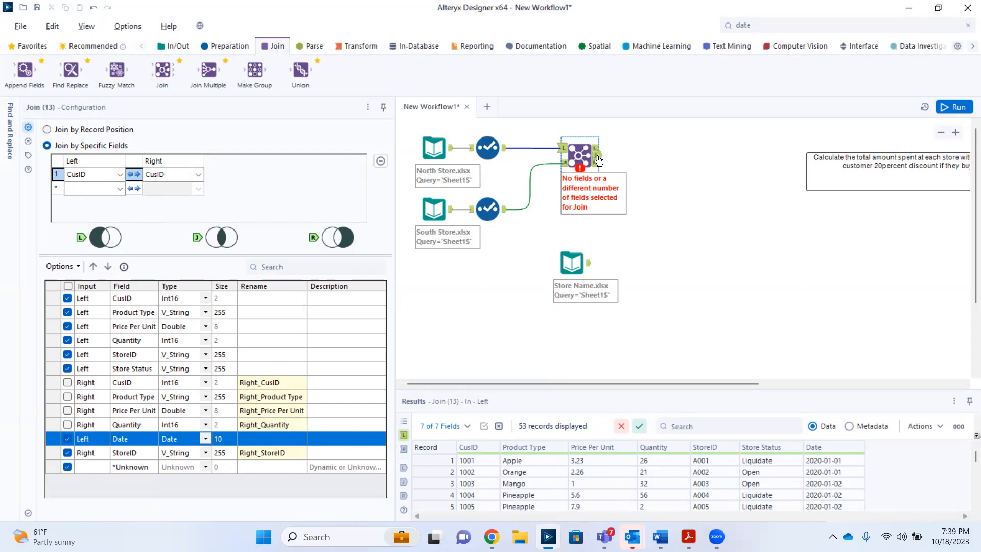
click(67, 440)
click(67, 440)
click(95, 266)
click(95, 266)
click(95, 266)
click(95, 267)
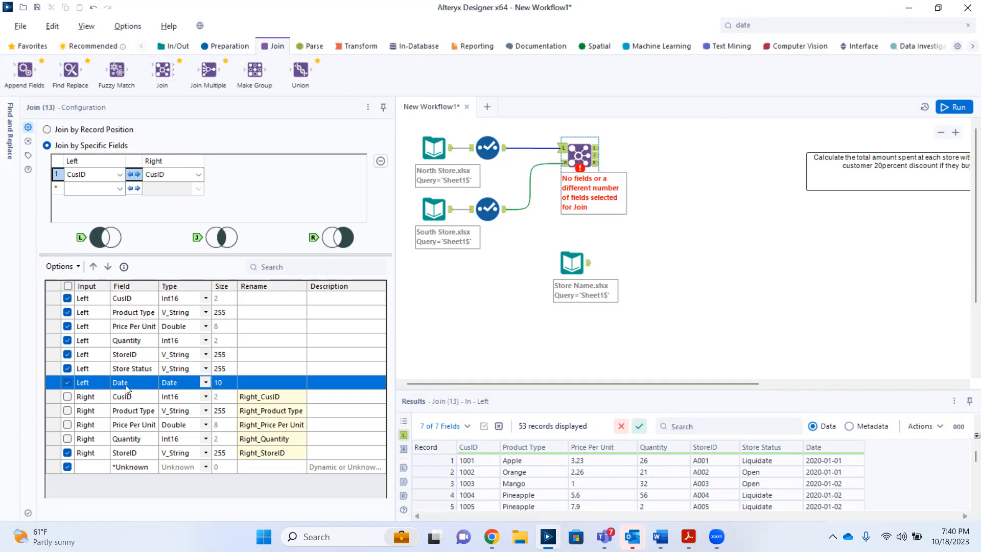
Step: Exclude the right input's StoreID field from the Join output, run the workflow and dismiss the completion message
click(67, 452)
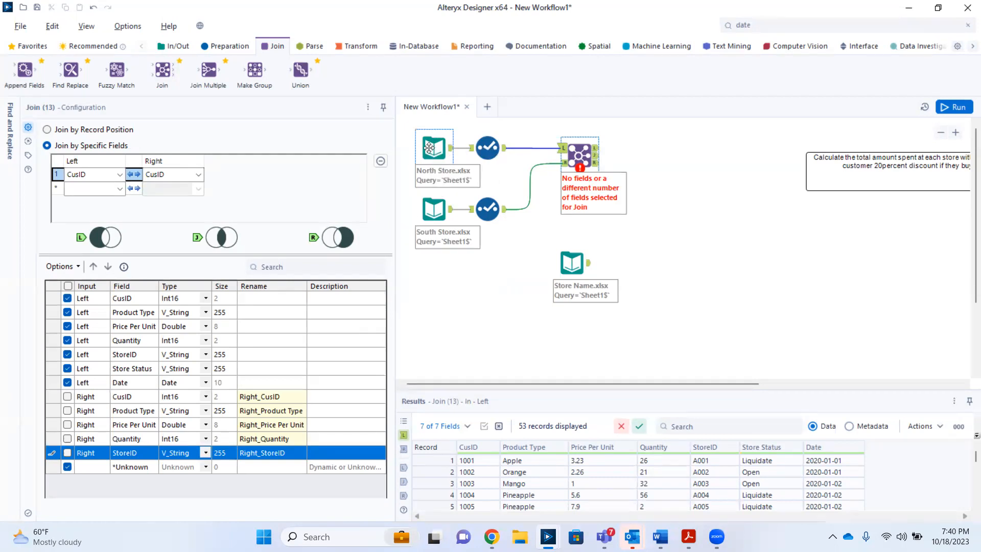
click(426, 204)
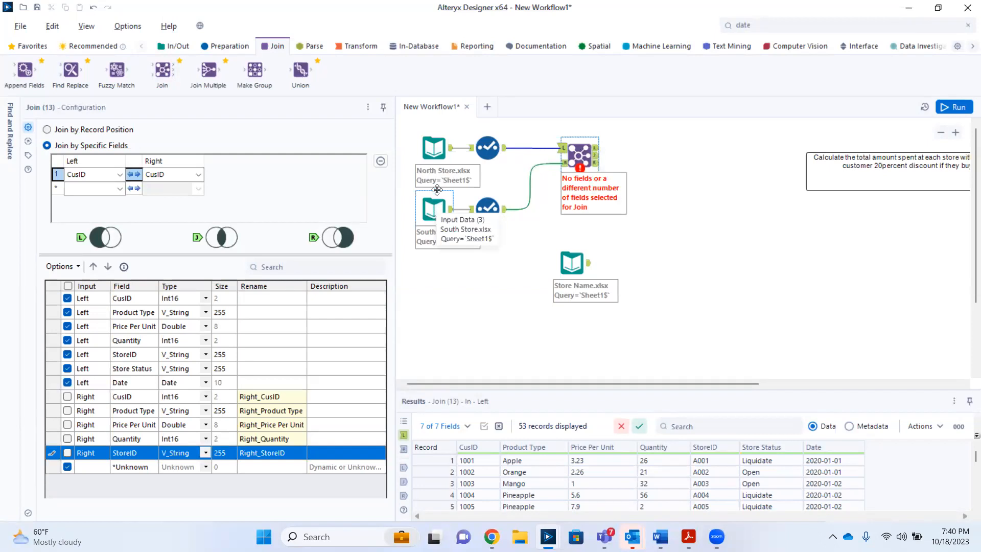
click(434, 146)
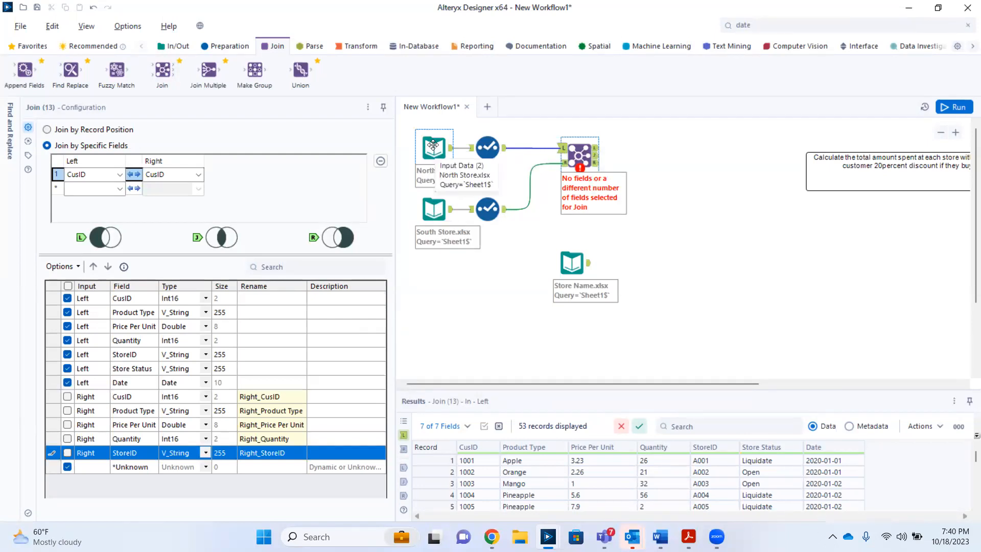
click(434, 211)
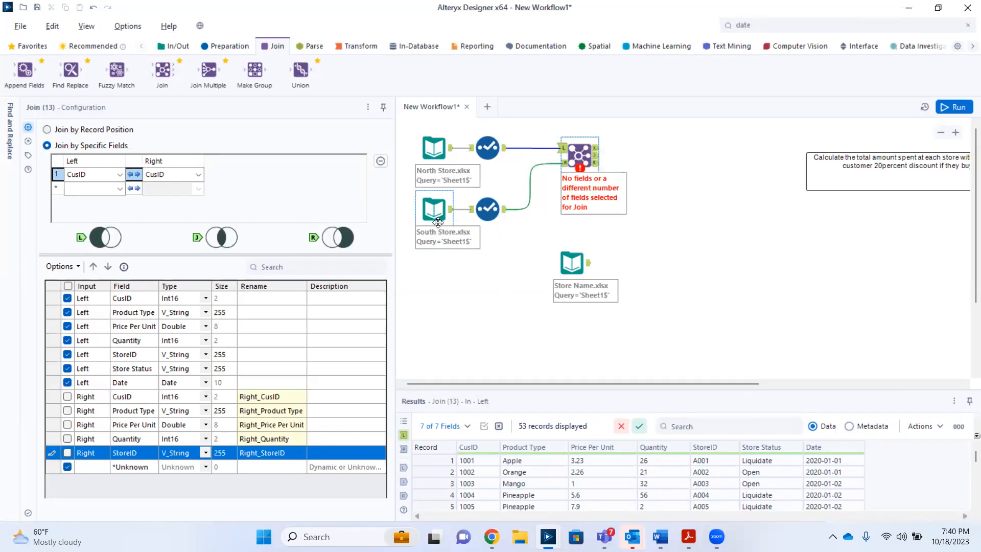
click(432, 149)
click(945, 109)
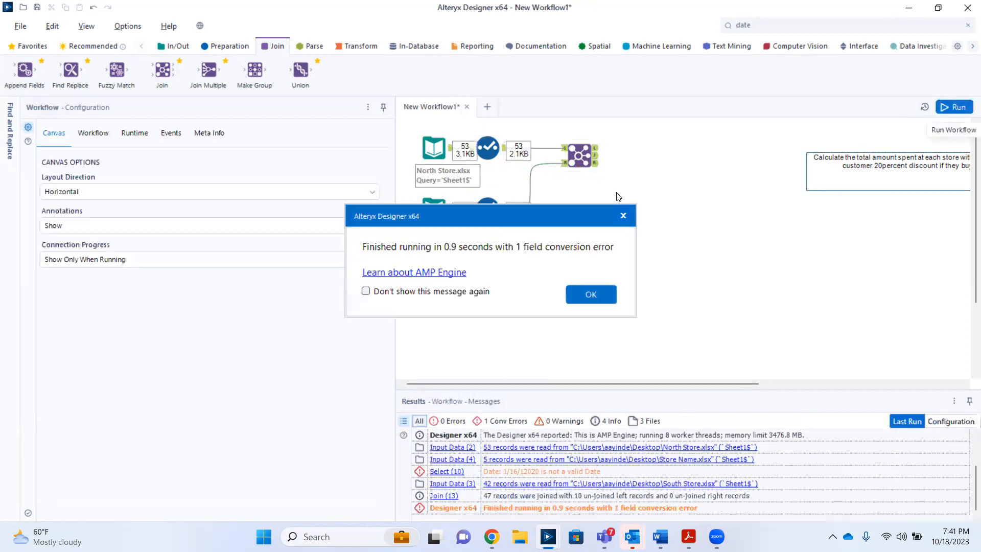
click(580, 295)
Step: Examine the joined records in the Join tool's J output
click(597, 158)
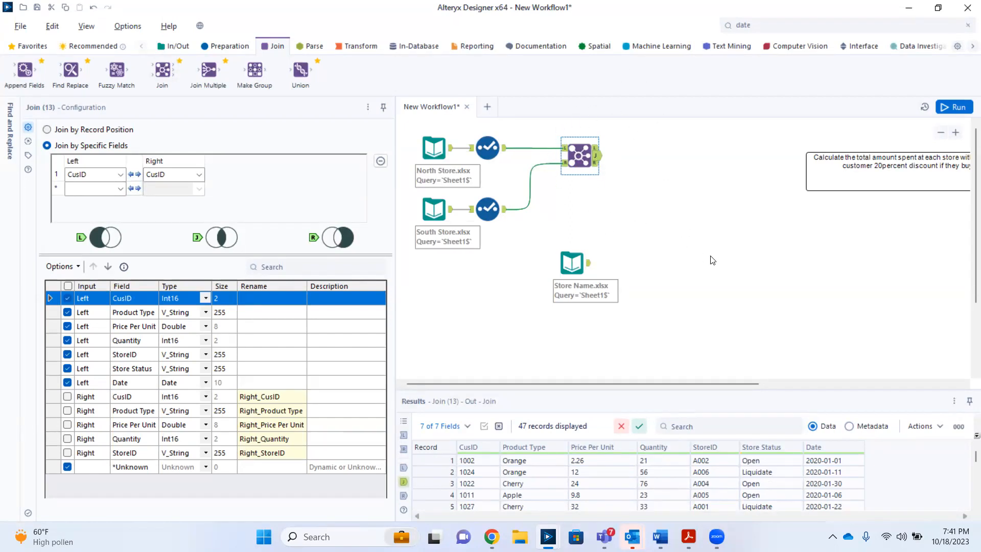
scroll(552, 471, down, 15)
scroll(552, 471, up, 15)
Step: Add a Find Replace tool to the right of the Join and Store Name input tools, and open its Find Within Field options
mouse_move(575, 264)
mouse_down()
mouse_move(659, 245)
mouse_move(590, 254)
mouse_up()
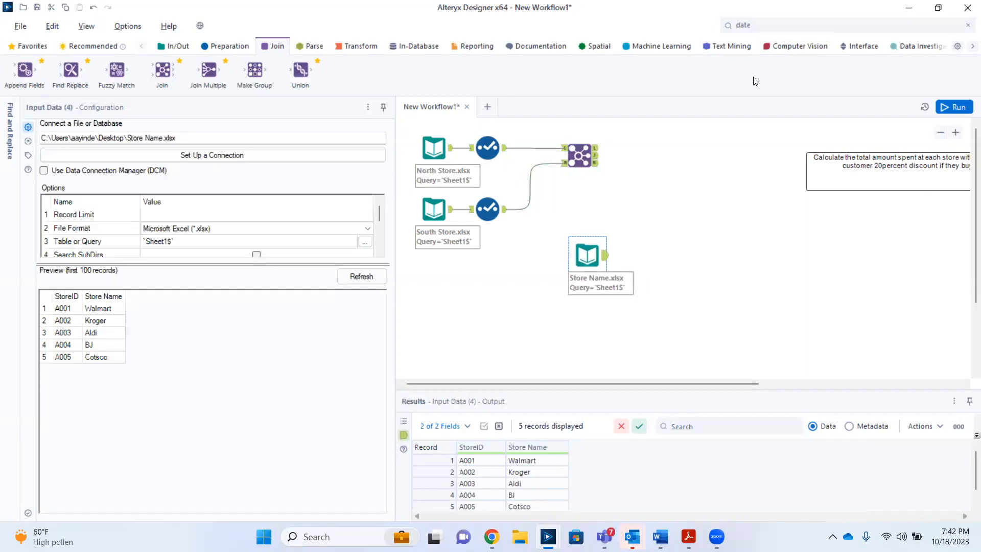
double_click(744, 25)
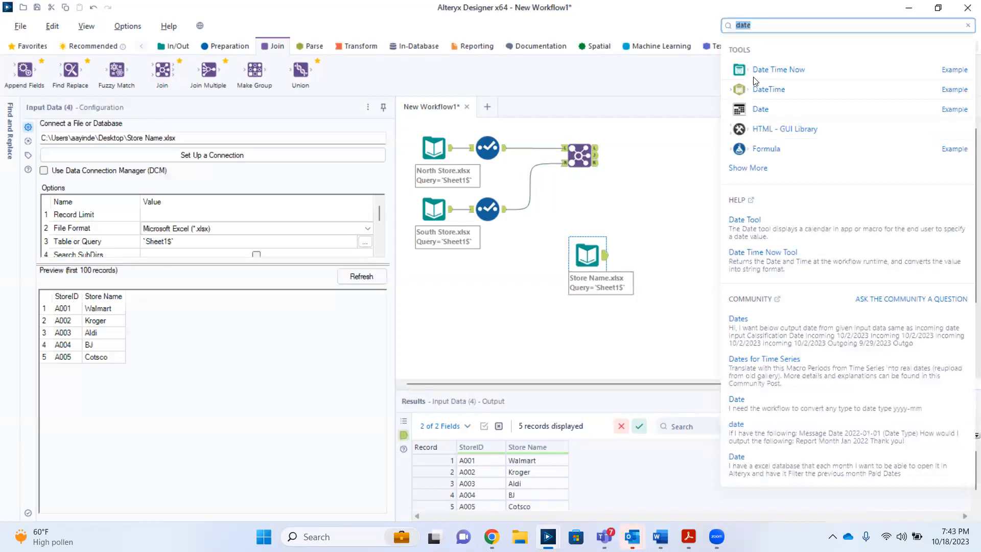
key(BackSpace)
text(fin)
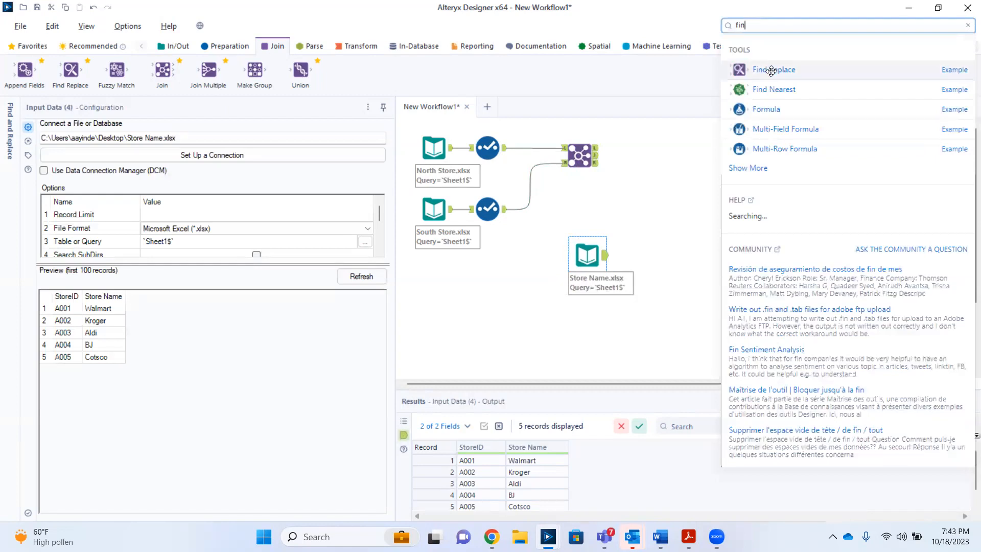
click(771, 71)
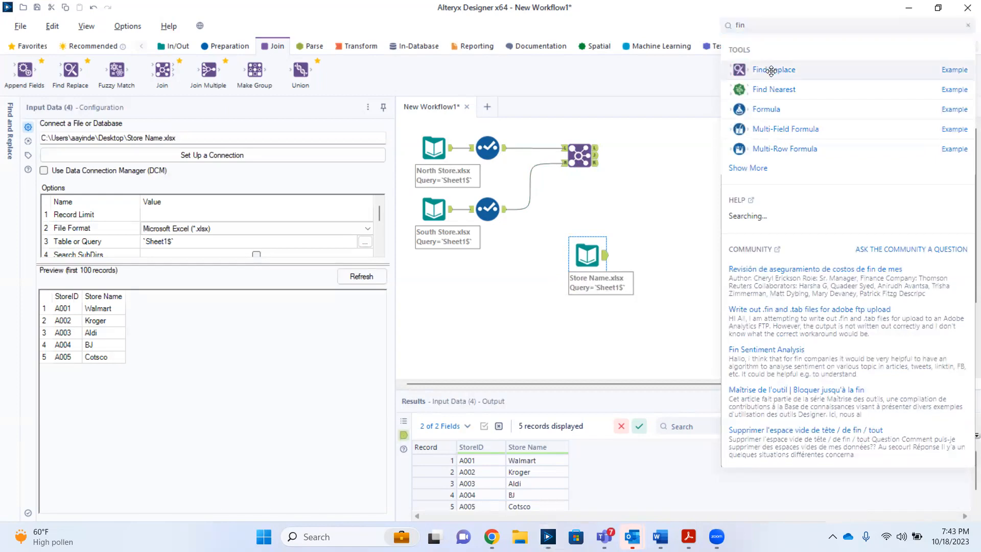
drag(771, 71, 710, 187)
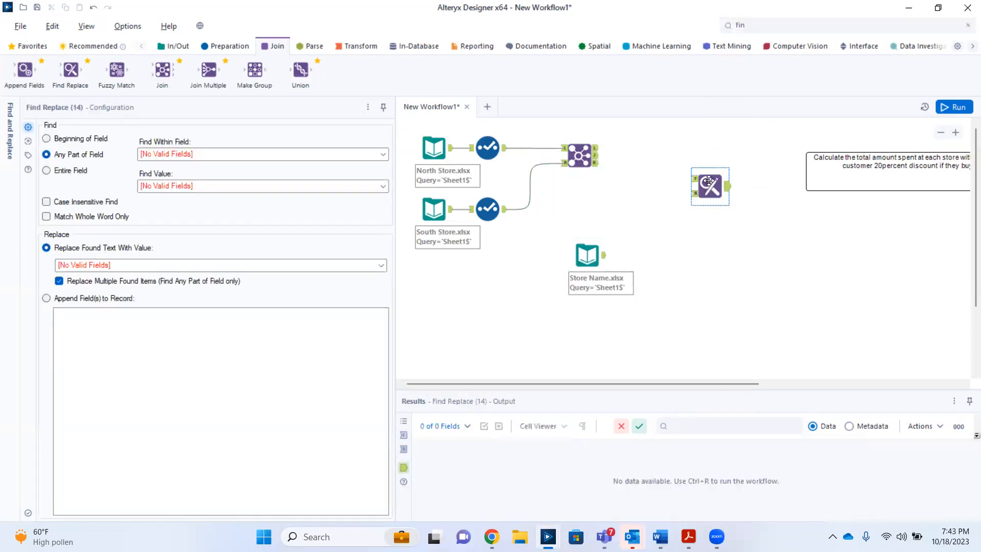
drag(695, 160, 682, 164)
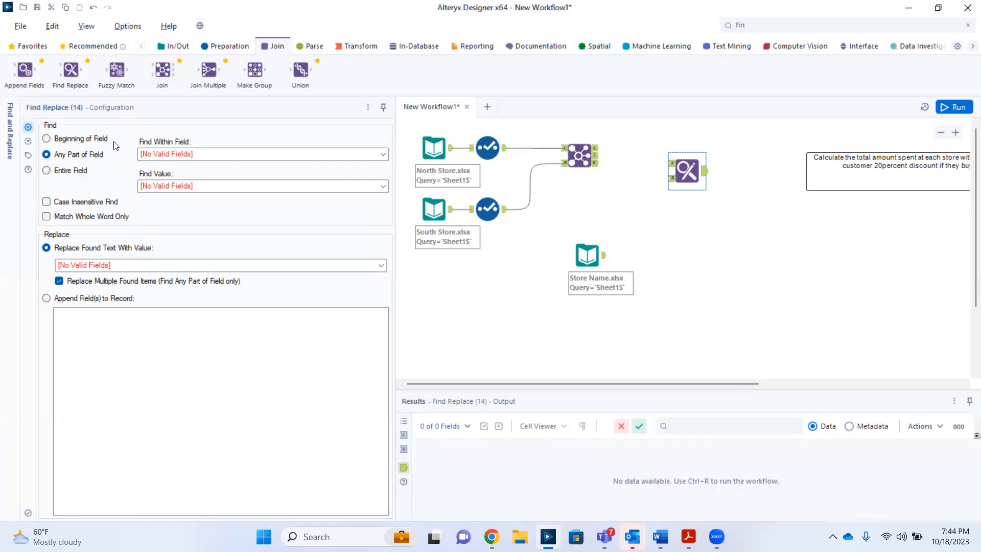
click(384, 154)
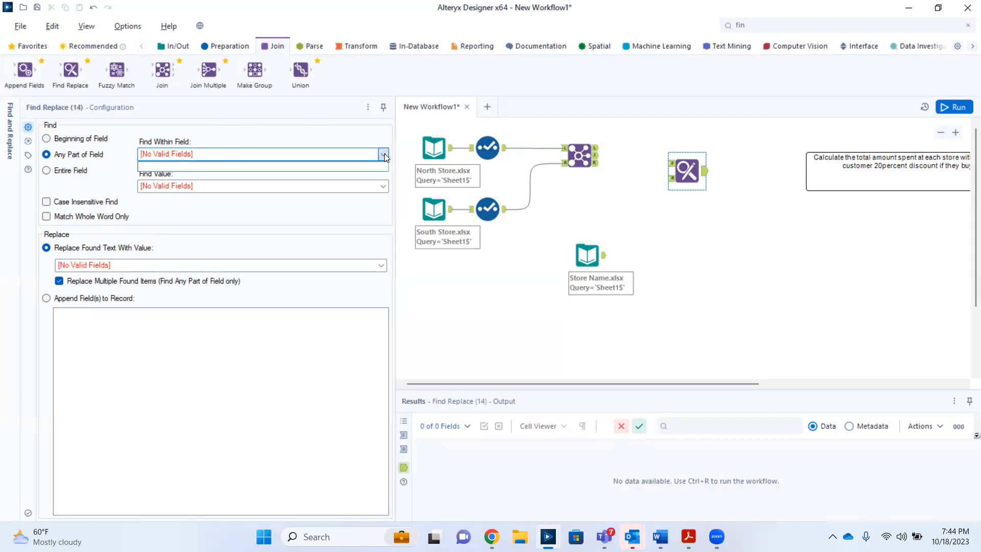
Step: Connect the Join's J output to Find Replace's F input, search within StoreID, and connect the Store Name input to its R input
click(594, 146)
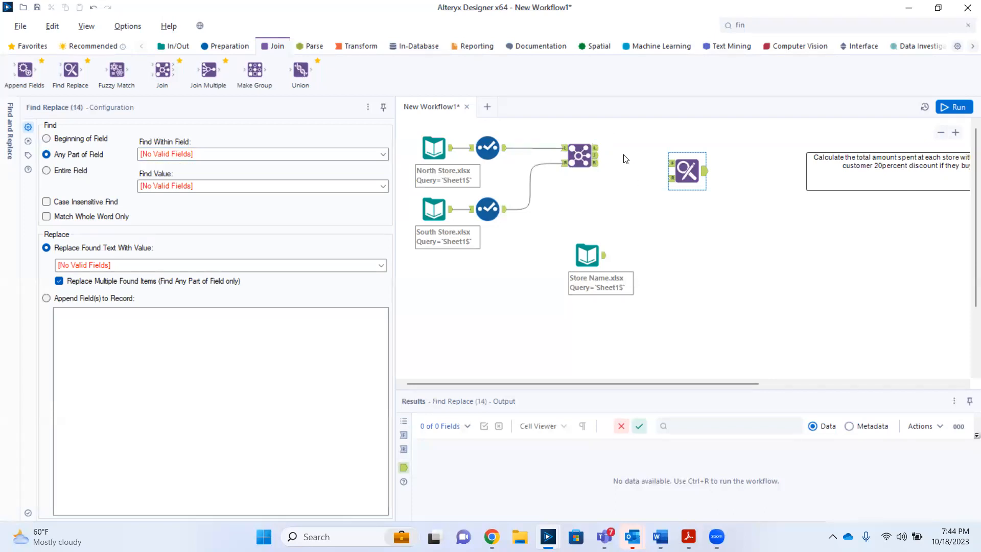
drag(598, 159, 670, 163)
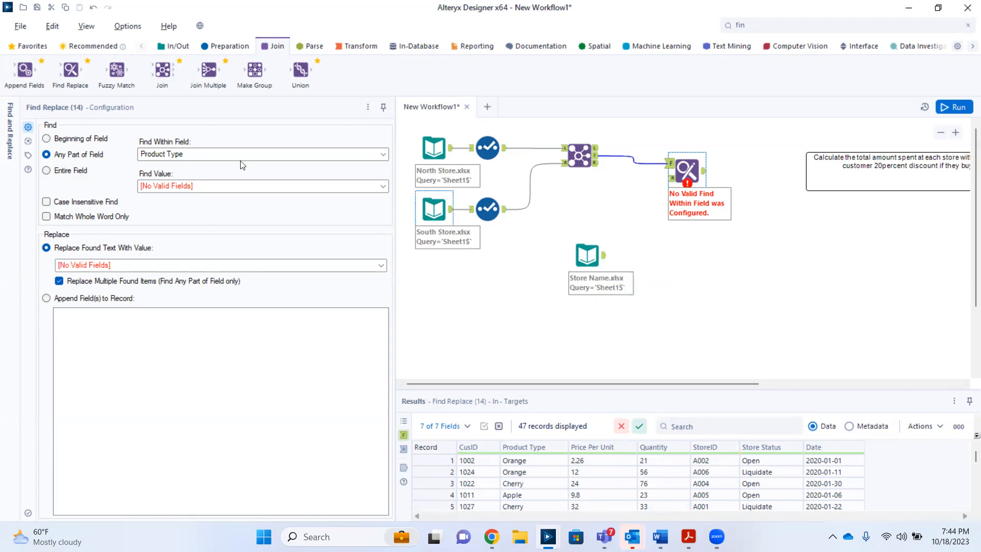
click(383, 155)
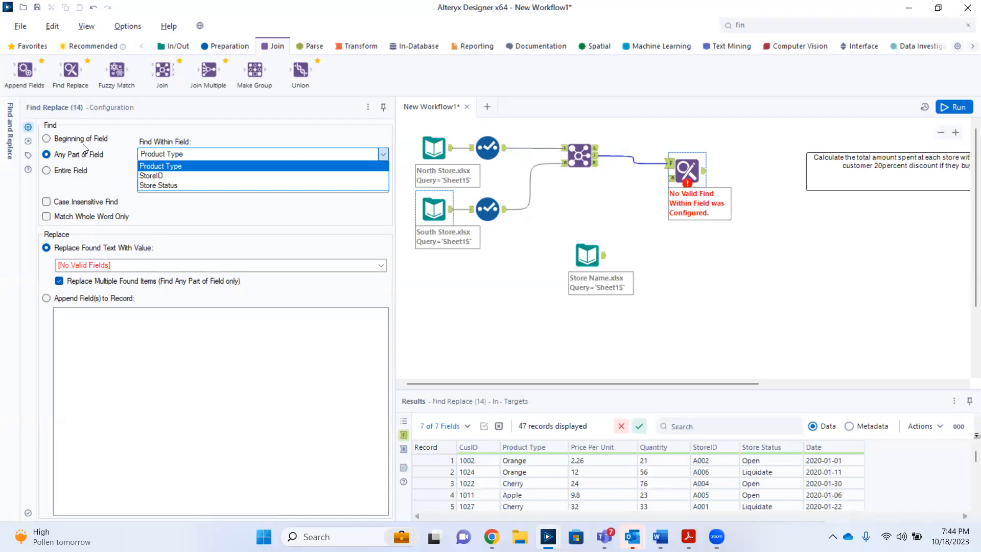
click(151, 178)
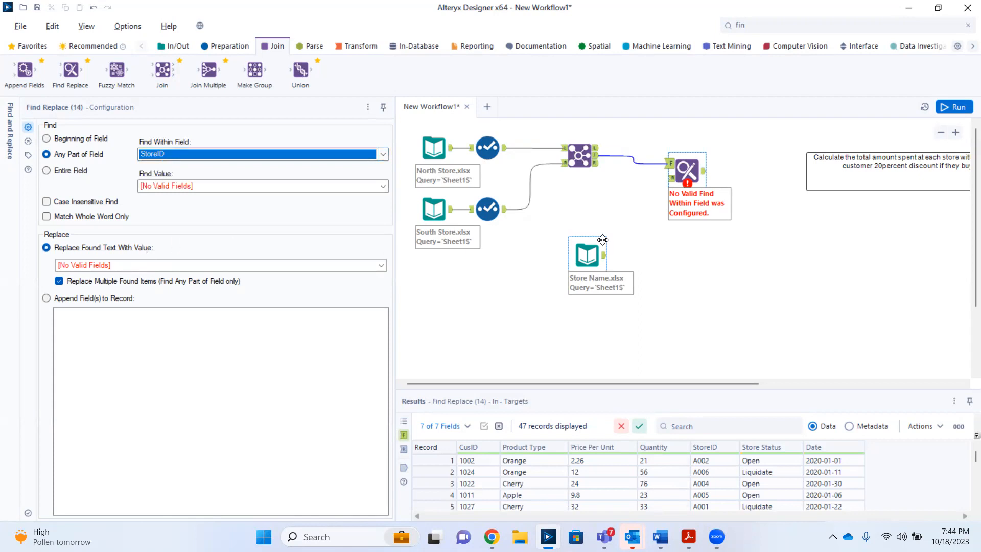
drag(604, 255, 670, 180)
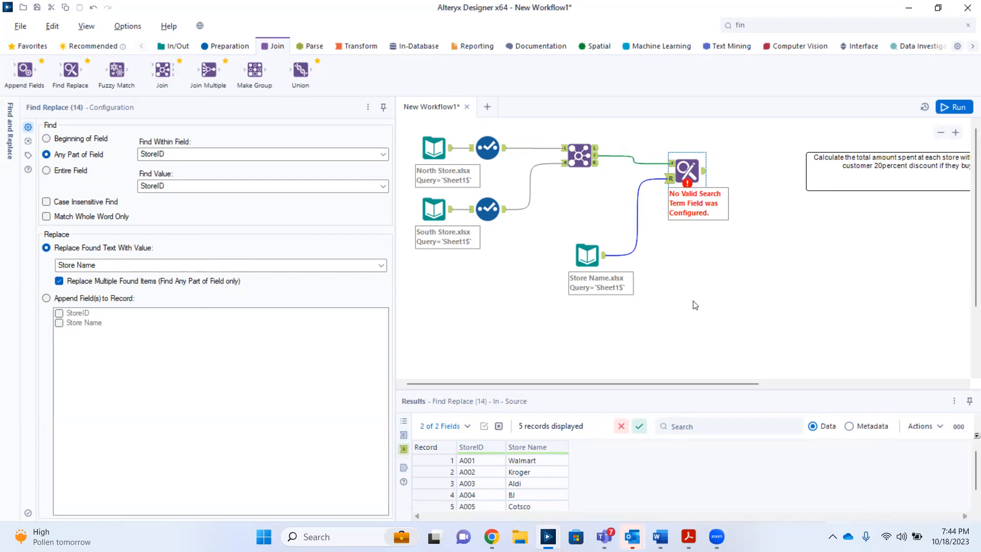
Step: Run the workflow with the connected Find Replace tool and dismiss the completion message
click(731, 263)
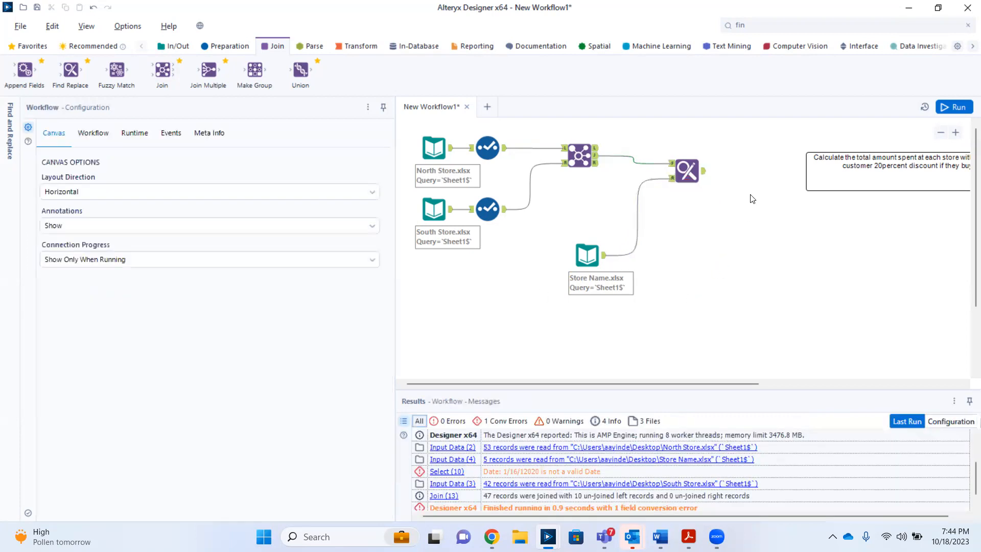
click(951, 106)
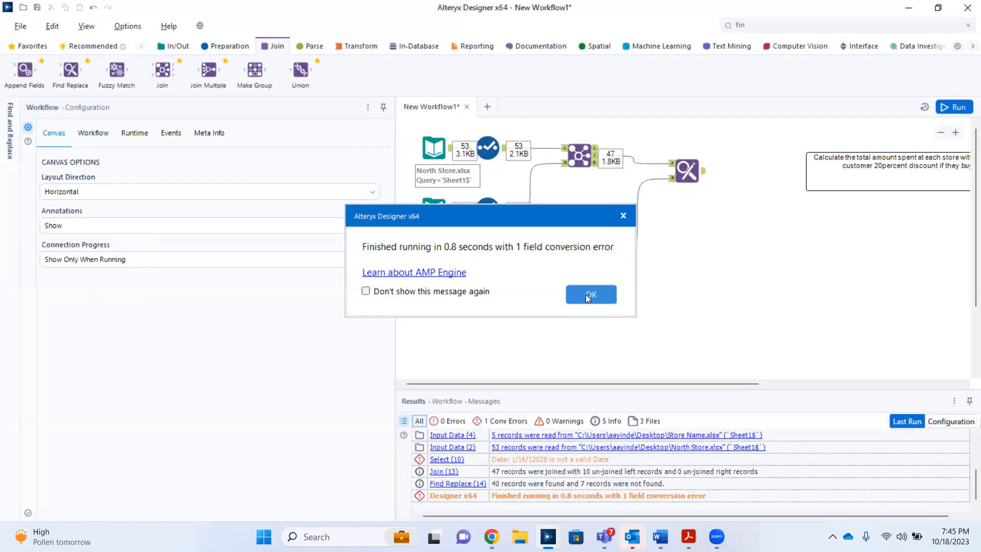
click(588, 298)
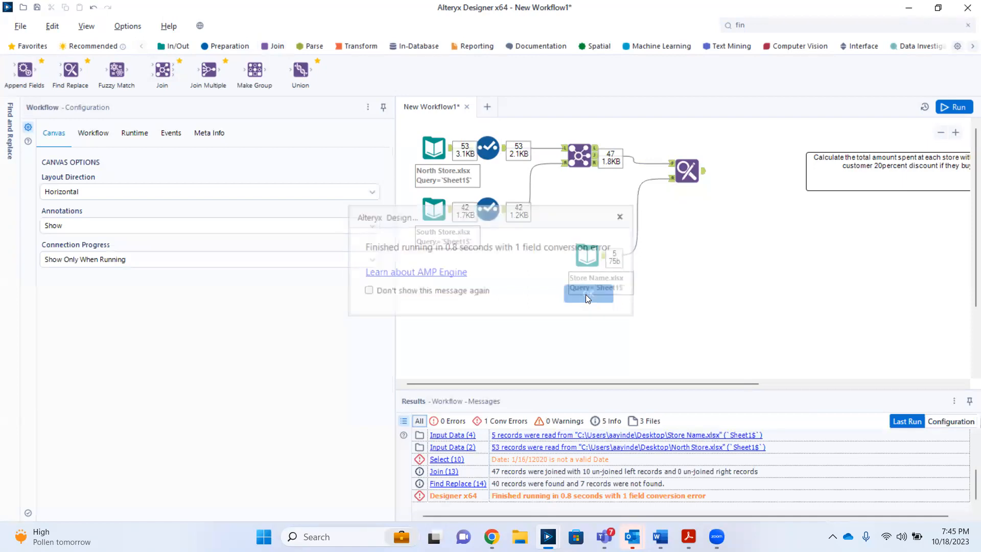
Step: Examine the StoreID column across the Find Replace tool's output records
click(706, 175)
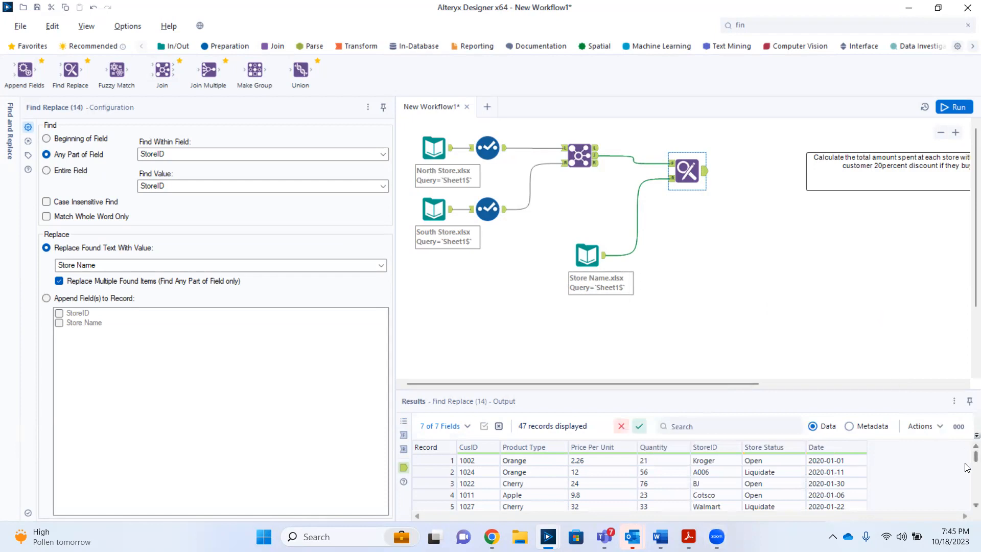
scroll(967, 460, down, 8)
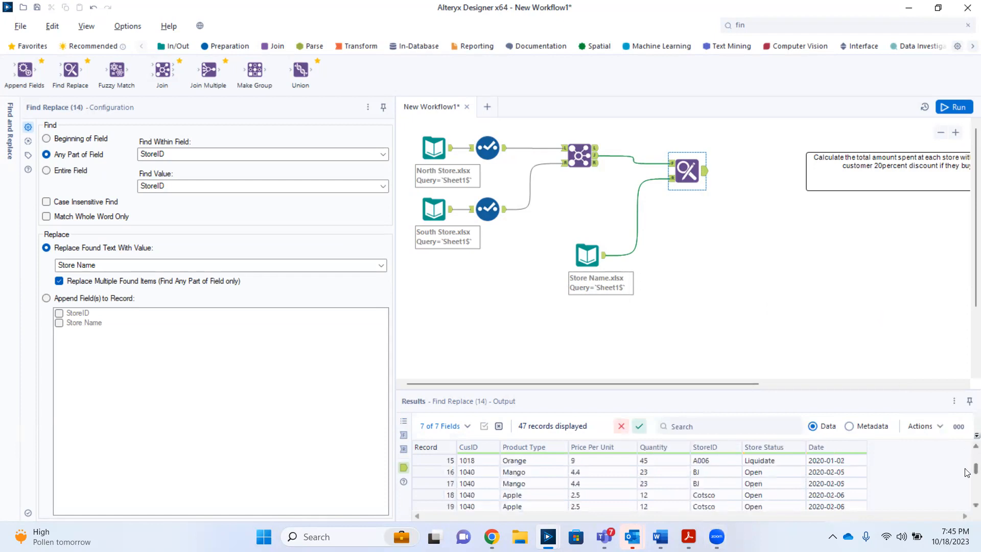
scroll(968, 479, up, 1)
scroll(967, 479, up, 6)
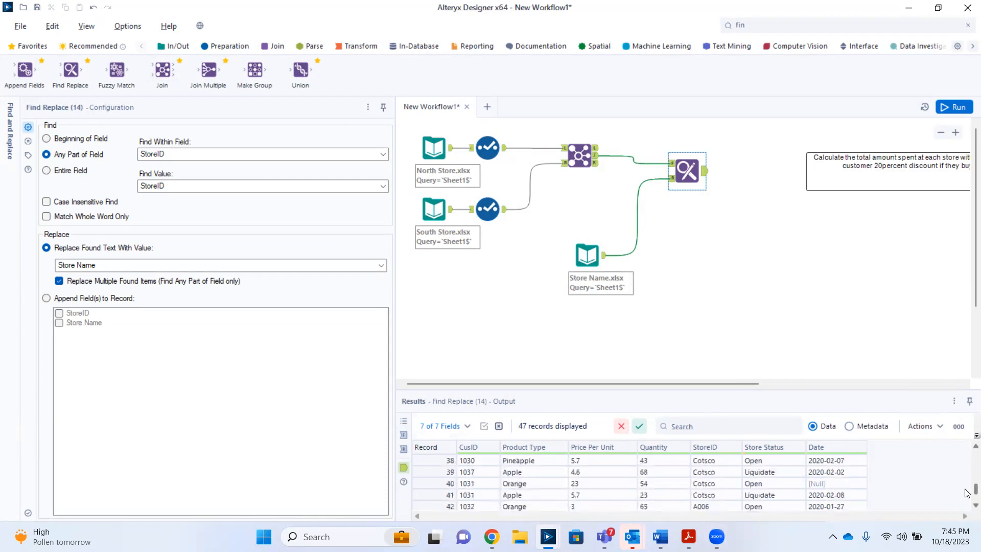
scroll(967, 464, down, 1)
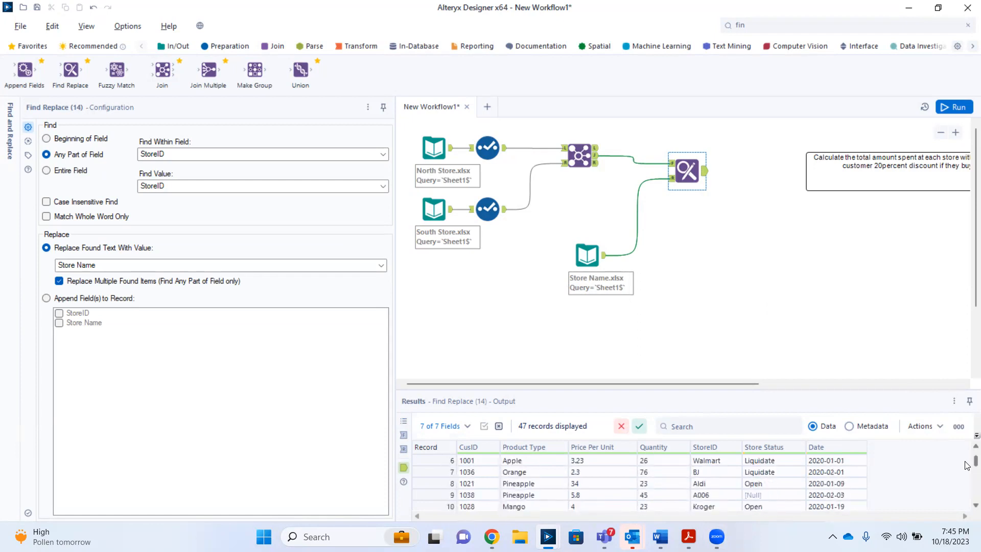
scroll(968, 465, down, 10)
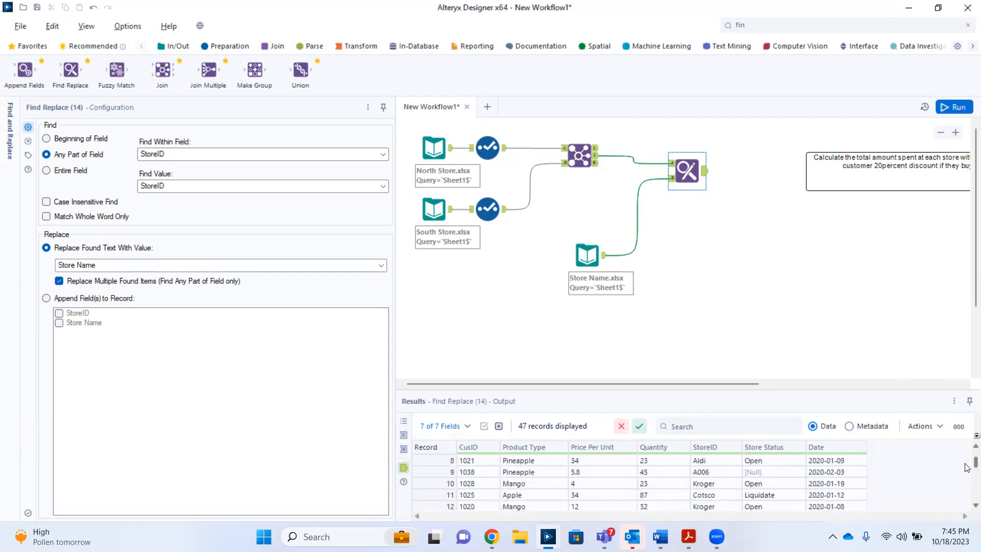
scroll(967, 491, down, 3)
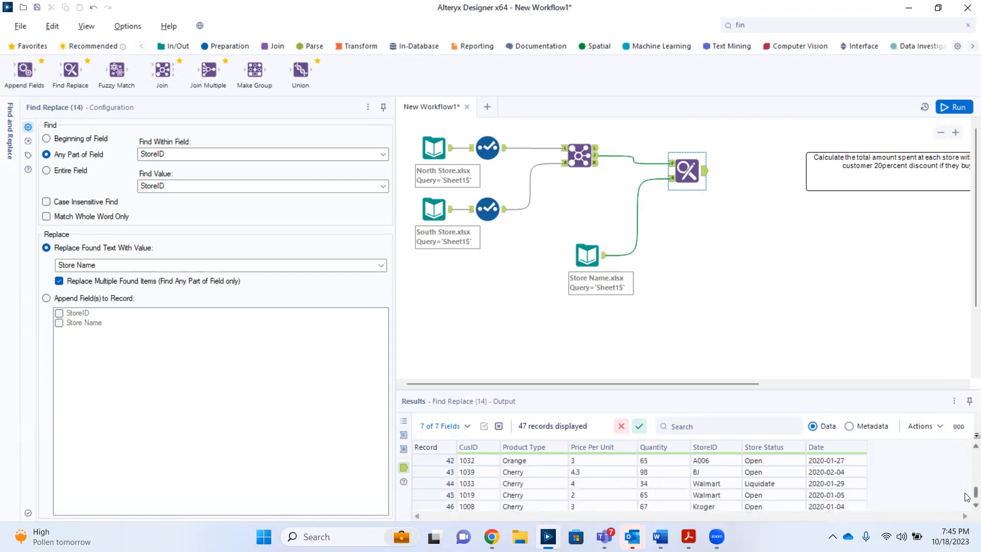
drag(967, 495, 967, 446)
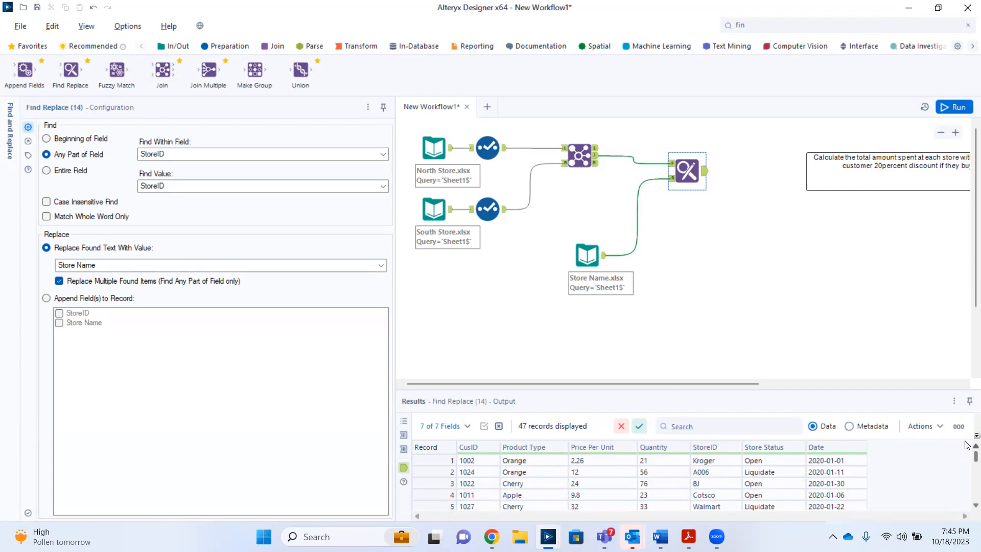
Step: Set Find Replace to append the Store Name field to each record, run the workflow and view the tool's output
click(46, 299)
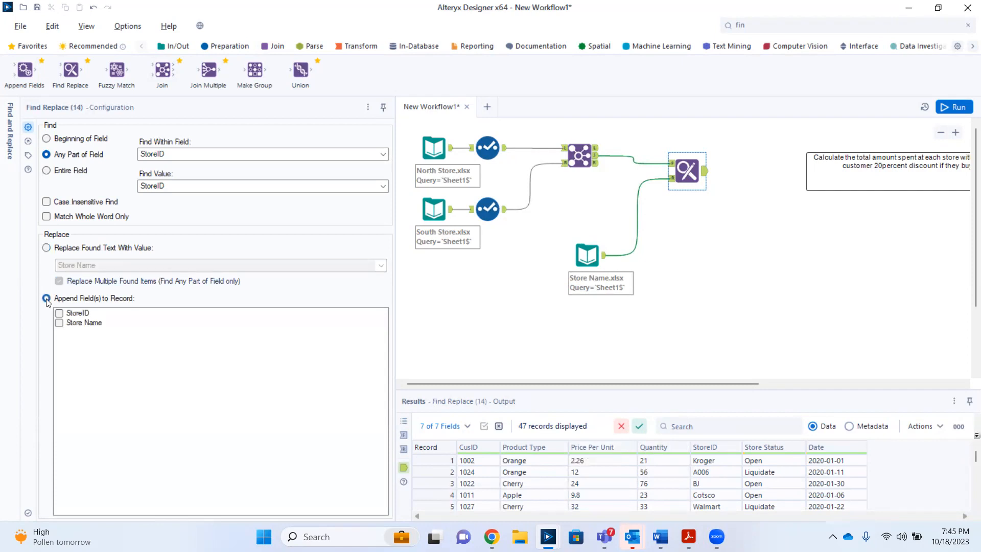
click(59, 323)
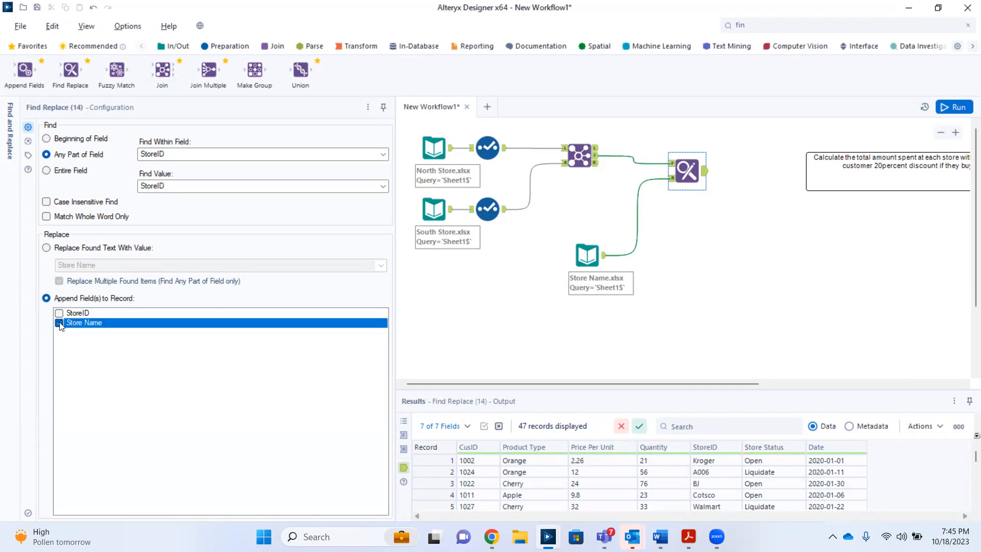
click(952, 108)
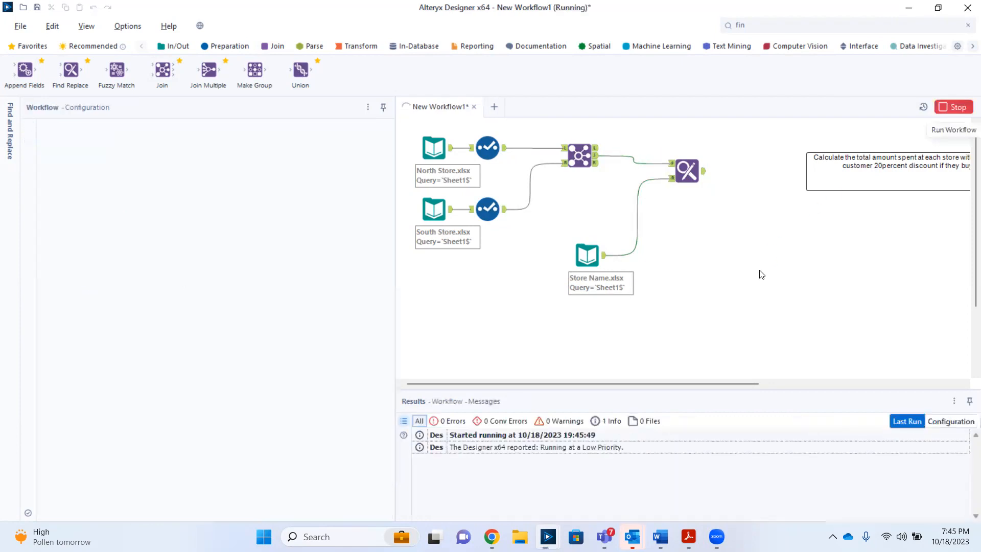
click(597, 296)
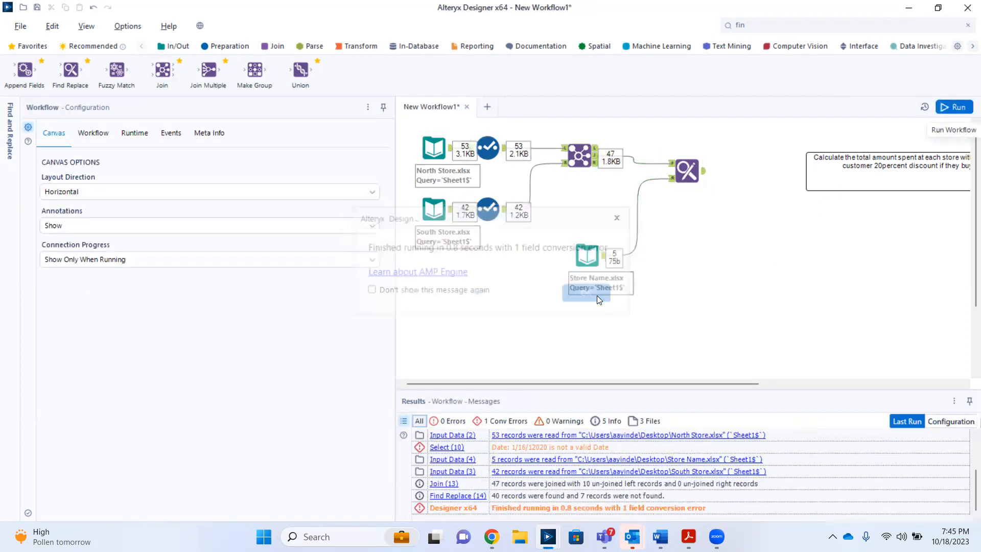
click(705, 175)
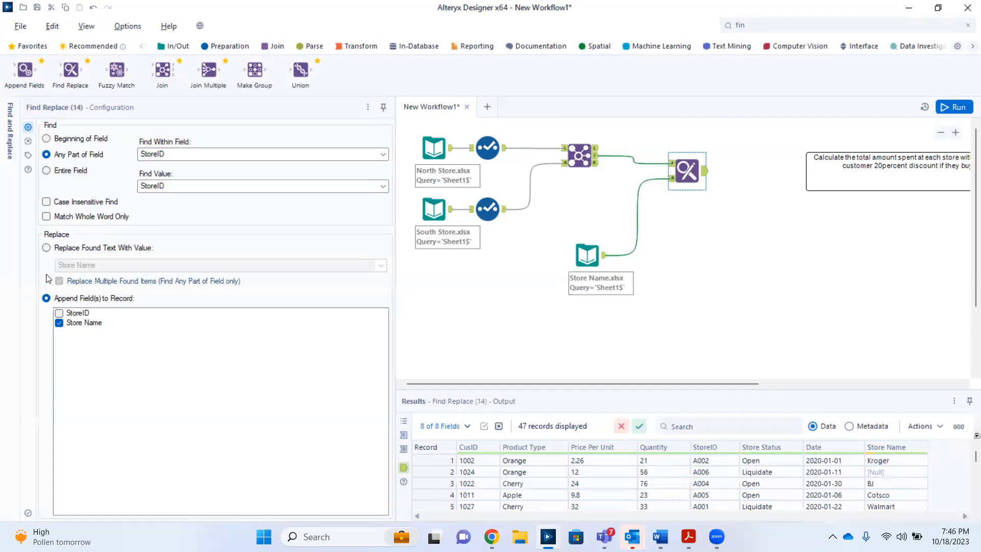
Step: Switch Find Replace back to replacing found text with Store Name, rerun the workflow and view its output
click(46, 248)
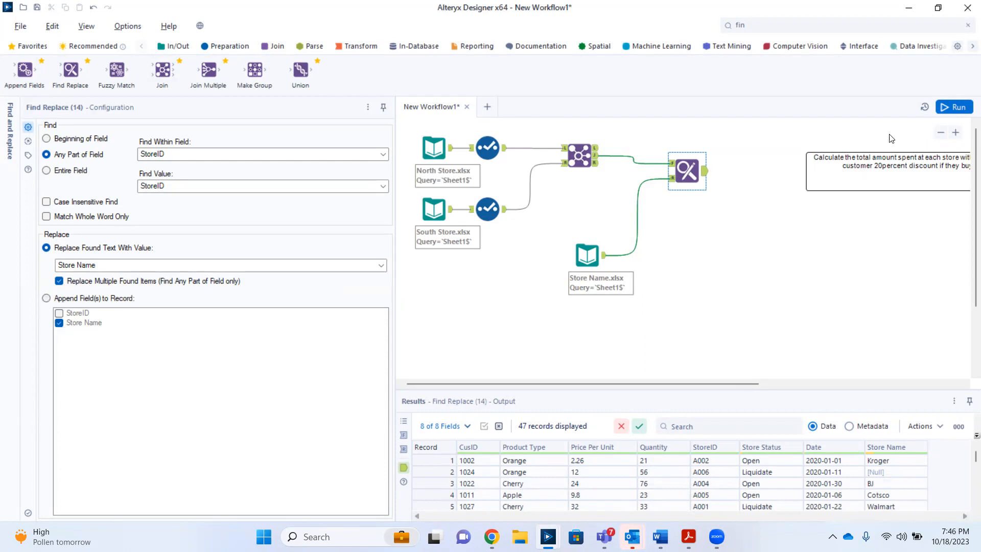
click(954, 107)
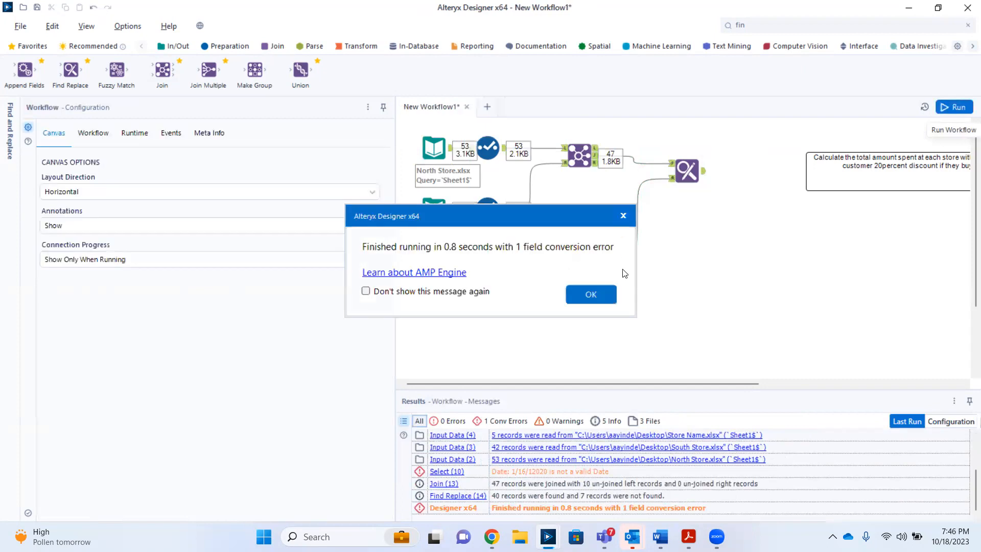
click(592, 295)
click(690, 170)
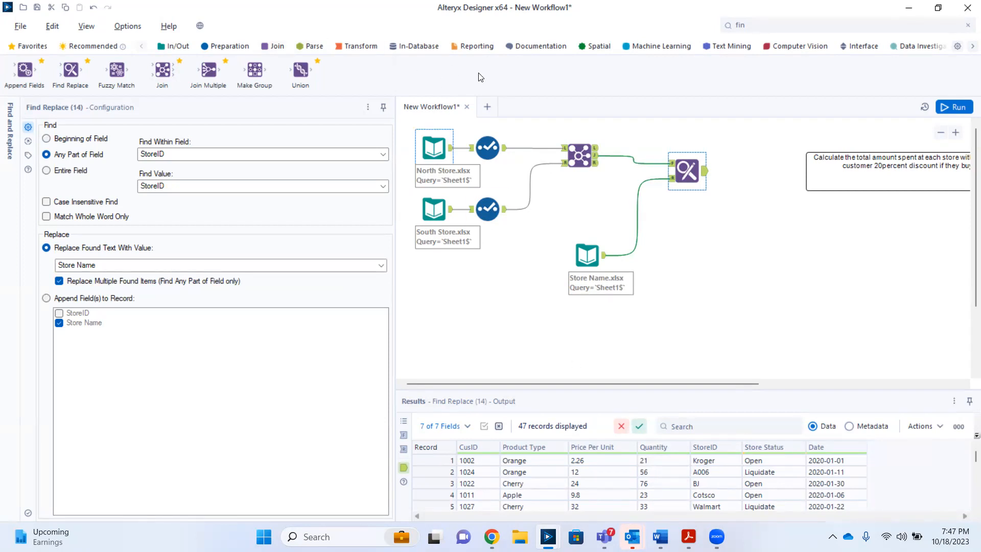
Step: Add a Filter tool connected to the Find Replace output and view its available basic filter columns
scroll(481, 77, up, 1)
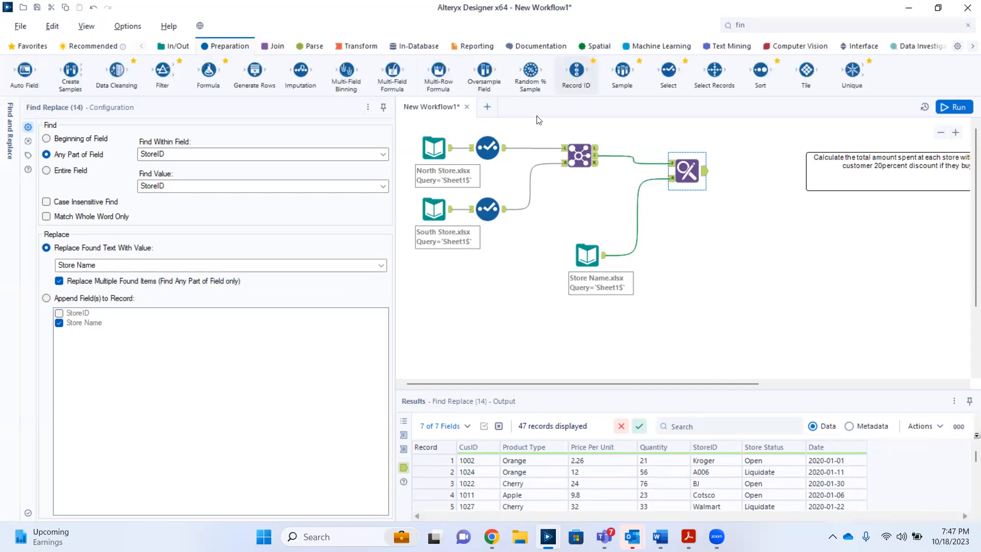
drag(163, 70, 750, 172)
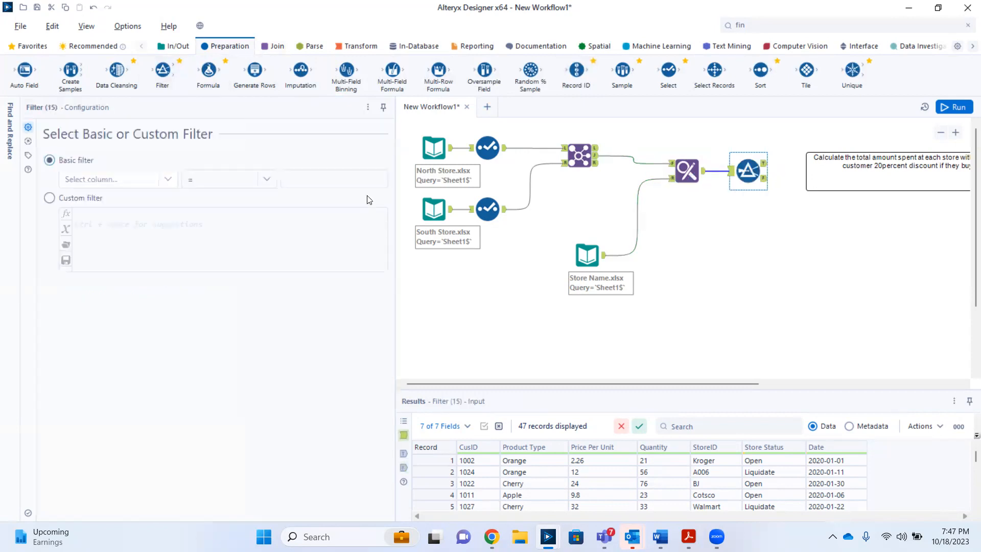
click(169, 182)
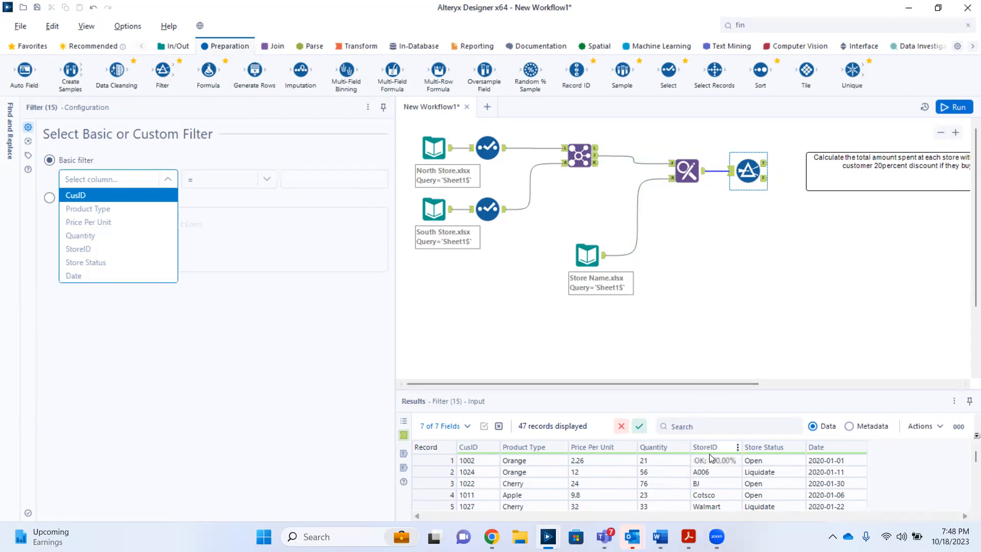
click(710, 311)
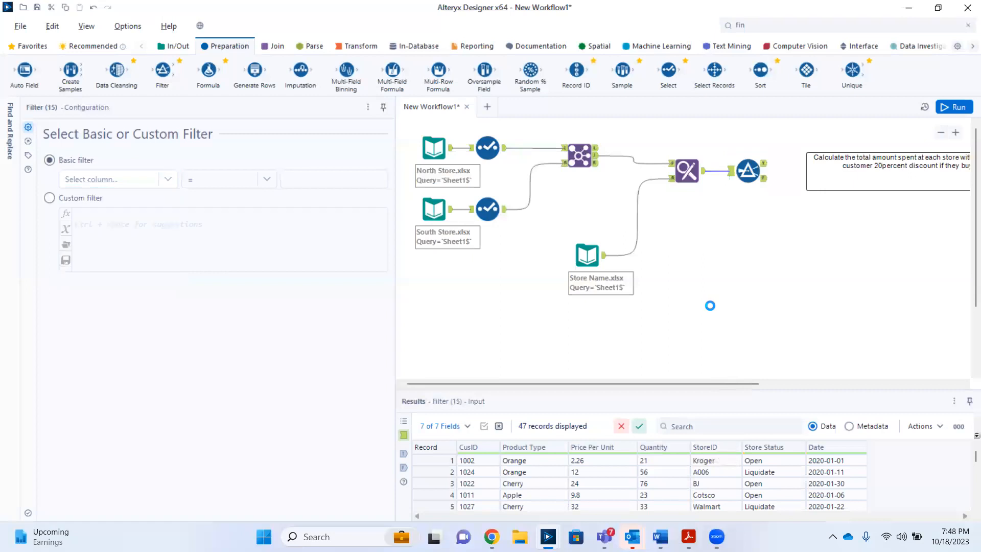
Step: Return Find Replace to appending the Store Name field, run the workflow with the Filter attached and view the Find Replace output
click(688, 174)
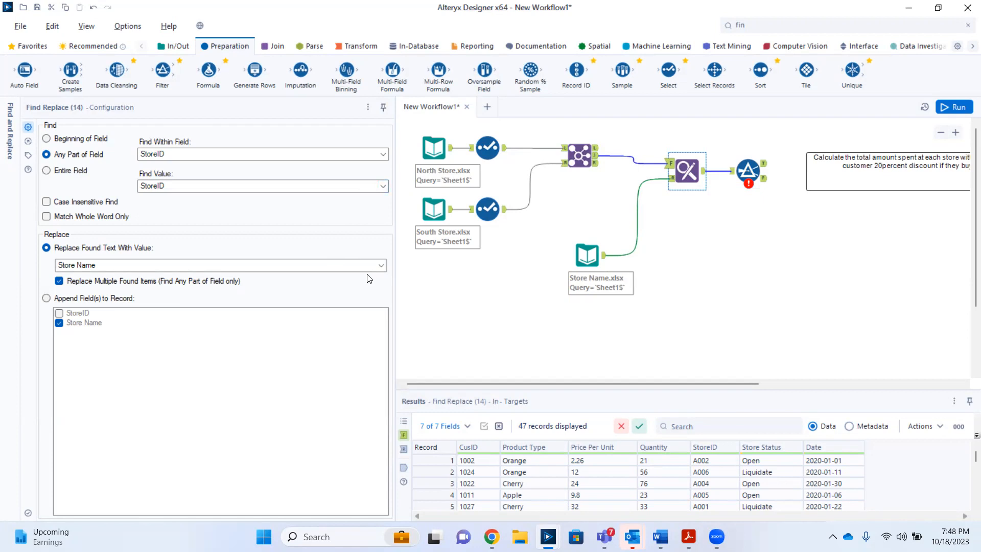
click(47, 299)
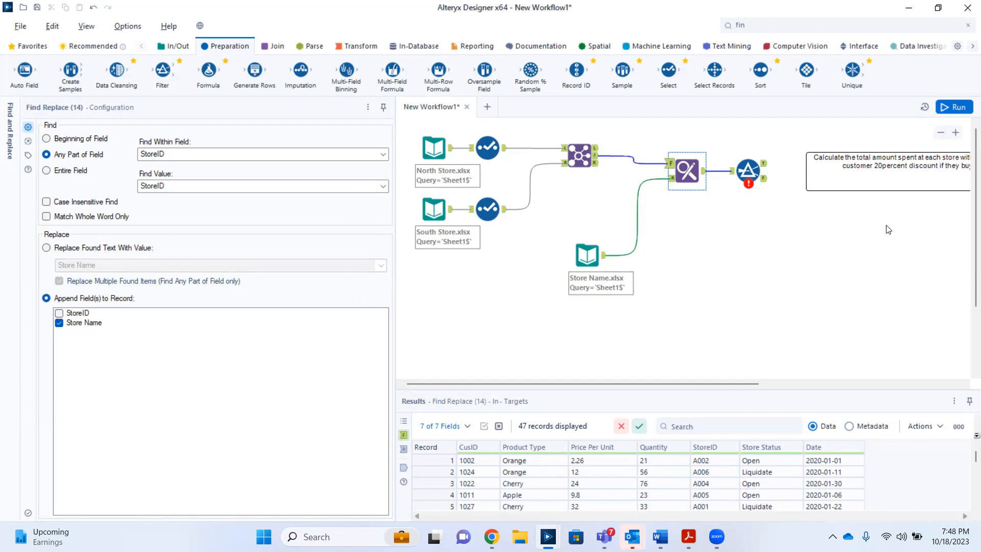
click(953, 107)
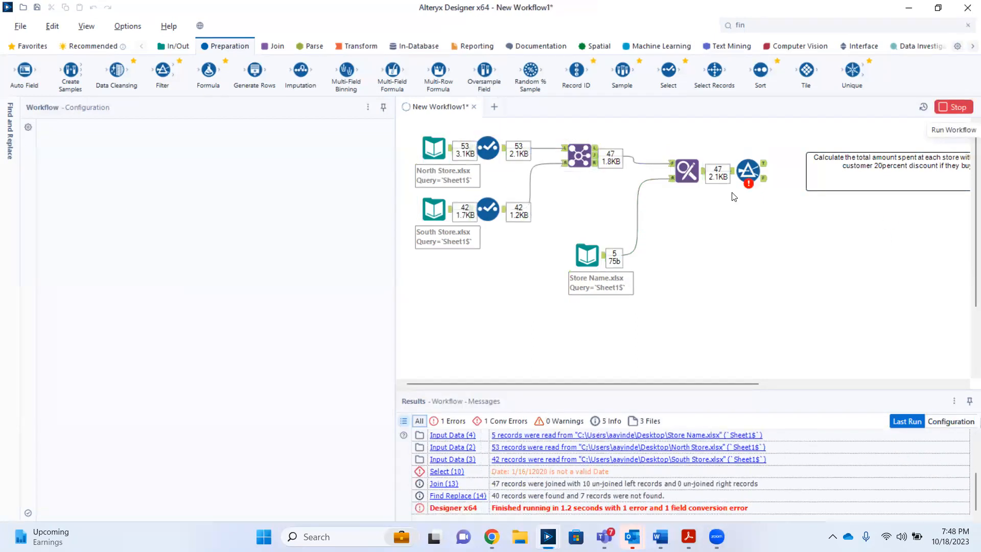
click(629, 296)
click(689, 173)
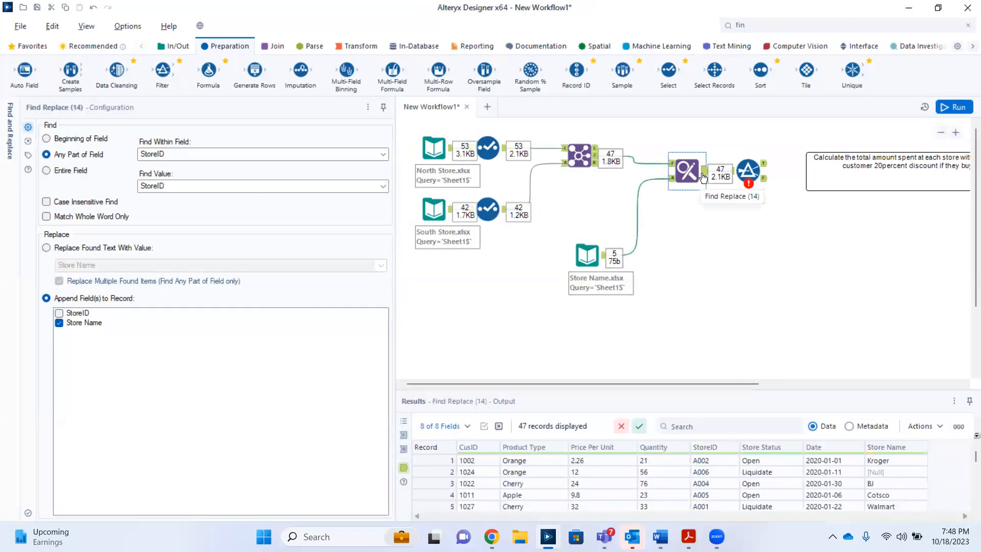
Step: Set the Find Replace tool's Find Value to Store Name and its mode to replacing found text with Store Name
mouse_move(716, 536)
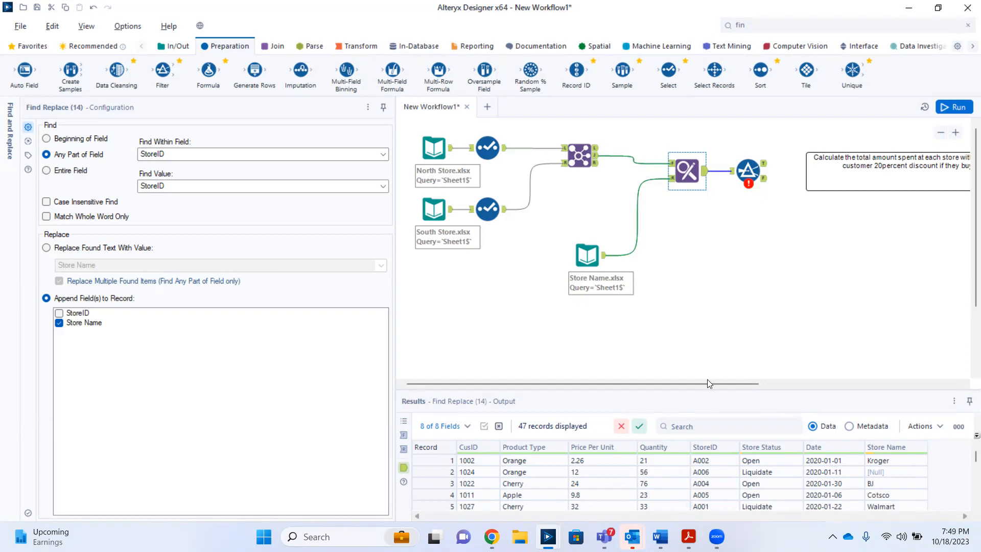
click(384, 187)
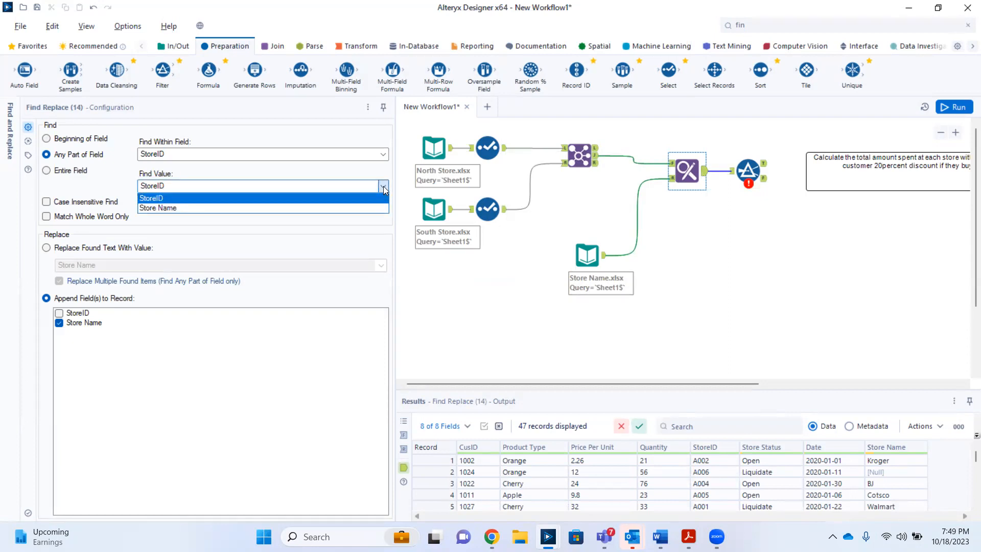
click(345, 208)
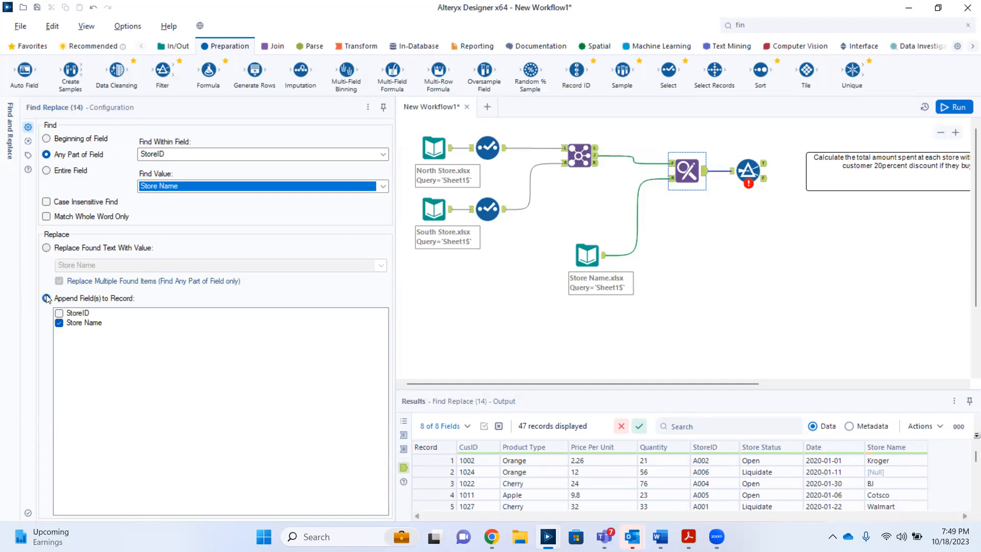
click(46, 248)
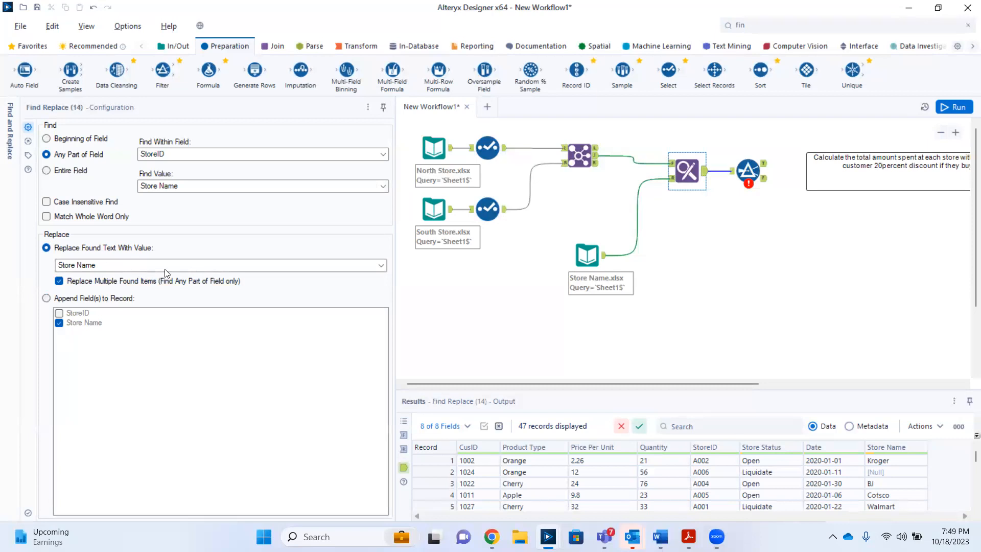
Step: Run the workflow with the current Find Replace settings and view the Find Replace output
click(953, 107)
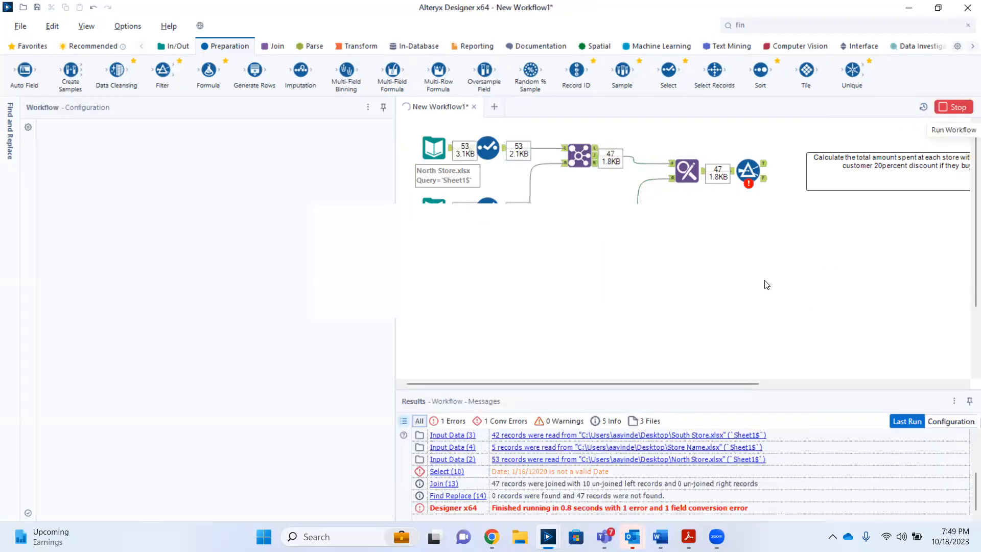
click(623, 294)
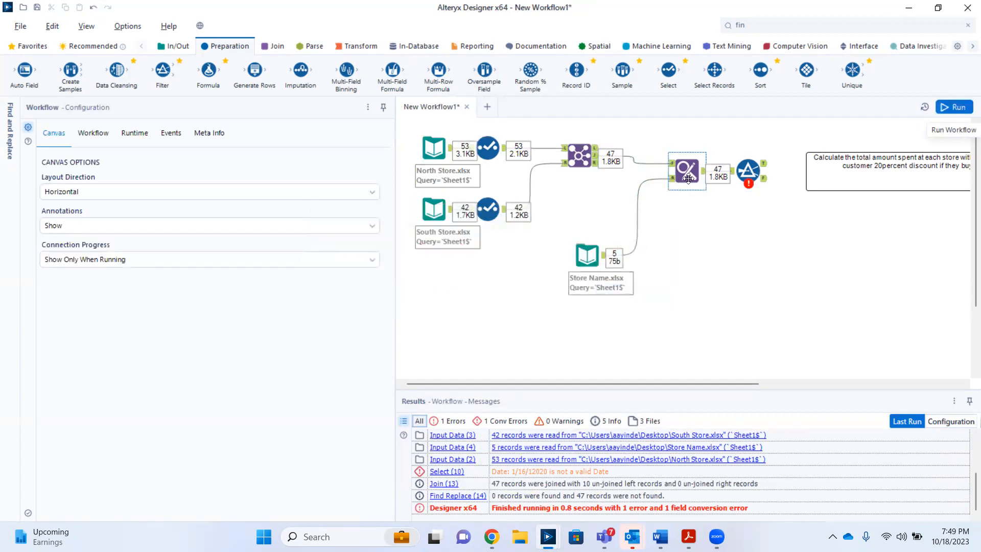
click(688, 170)
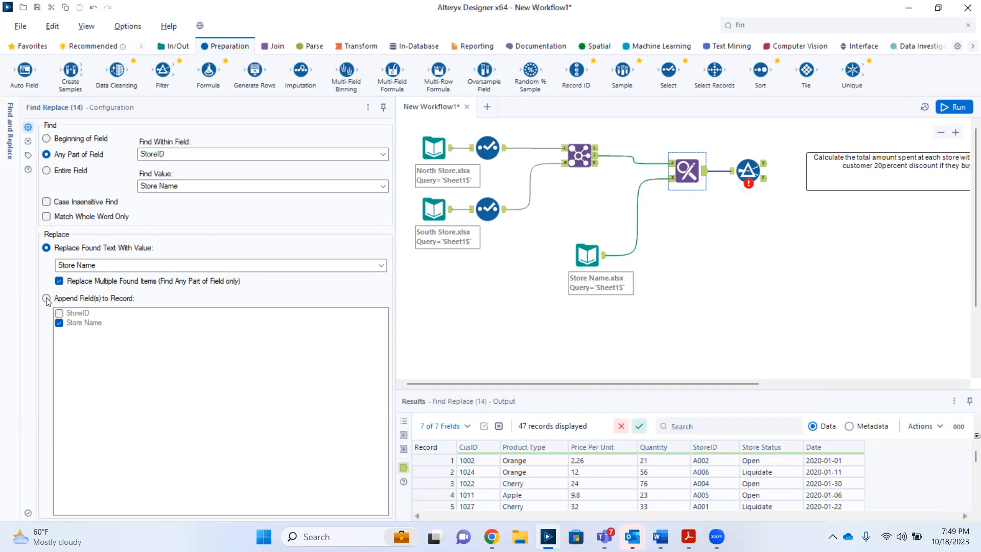
Step: Set Find Replace's Find Value to StoreID, switch it back to appending the Store Name field, and rerun the workflow
click(381, 266)
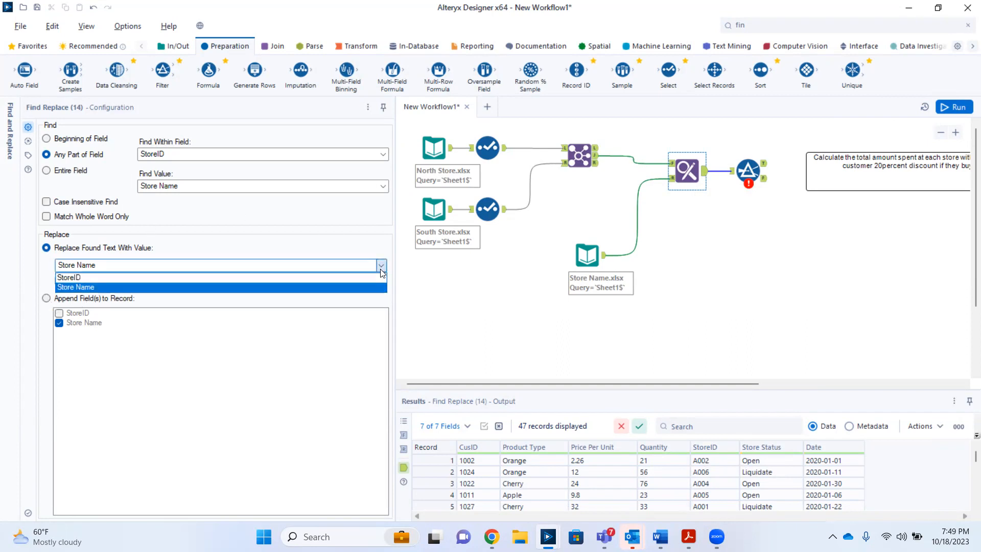
click(380, 268)
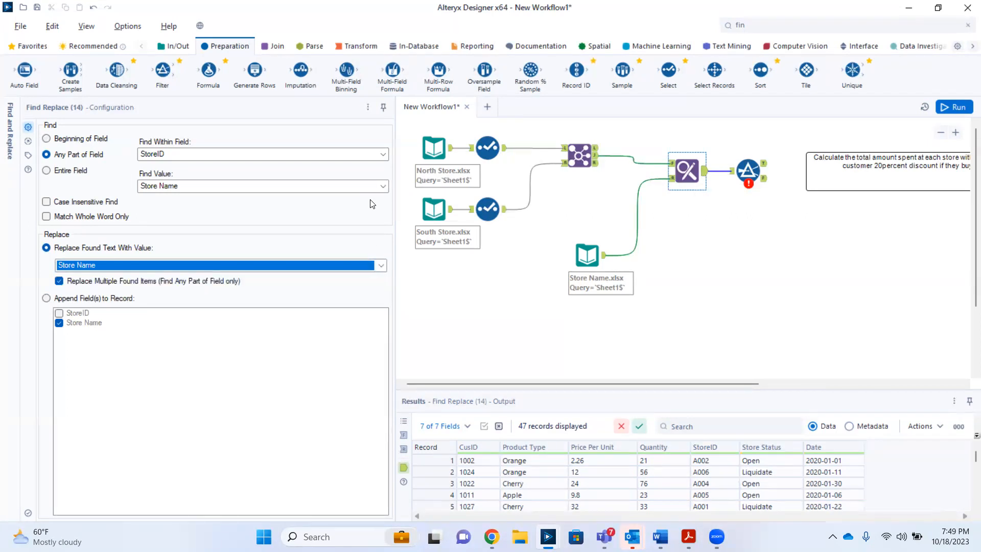
click(383, 187)
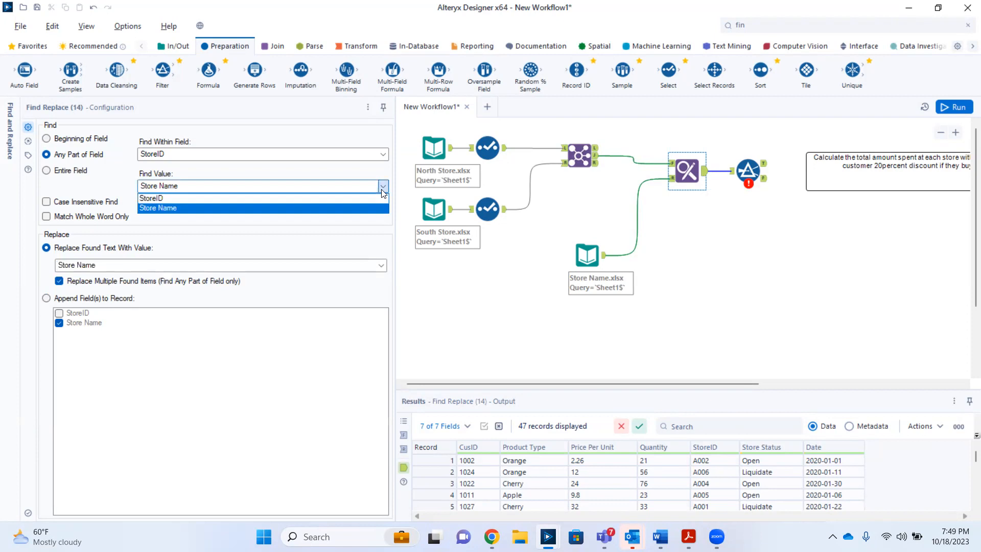
click(197, 199)
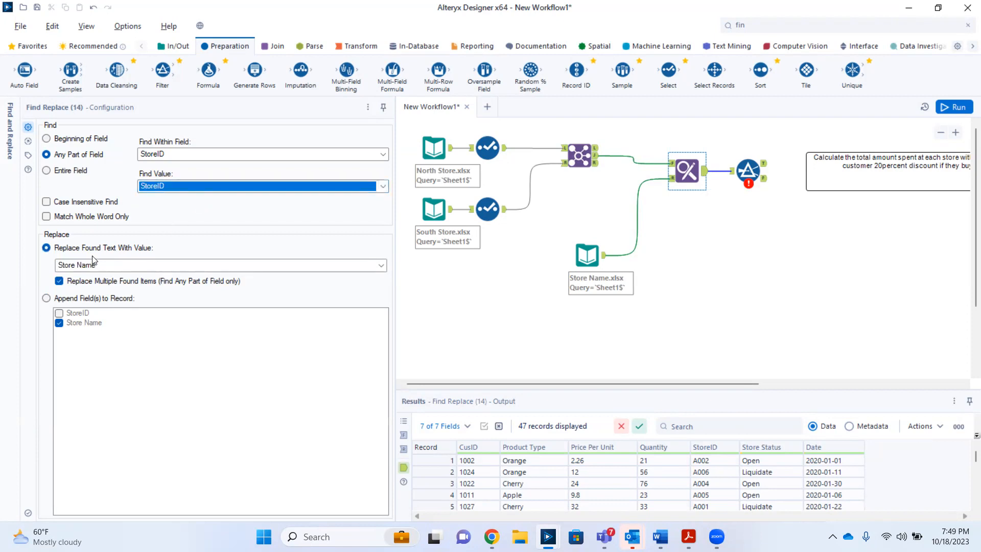
click(46, 300)
click(955, 109)
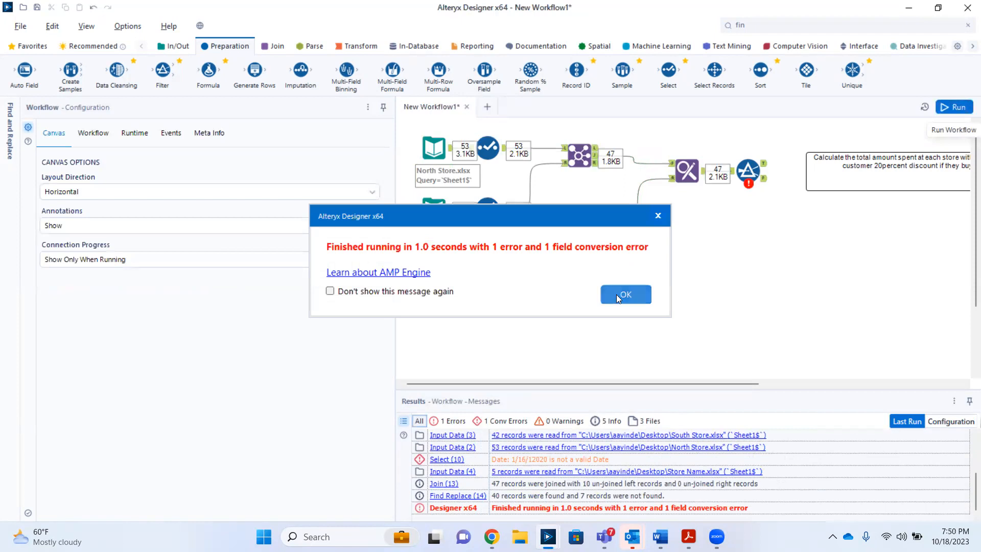
click(617, 294)
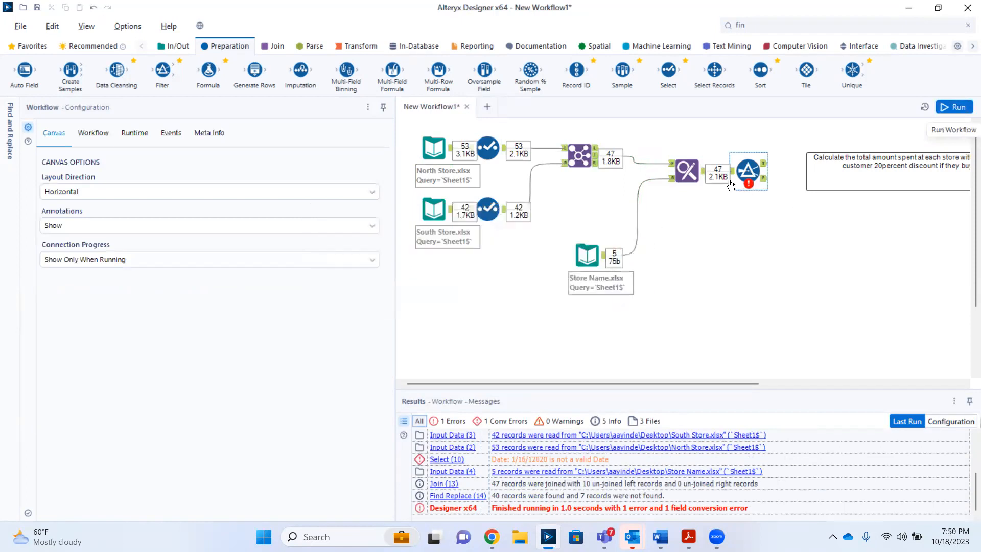
Step: Inspect the Filter tool, its incoming connection's fields, the Find Replace output and the Filter's input data
click(749, 172)
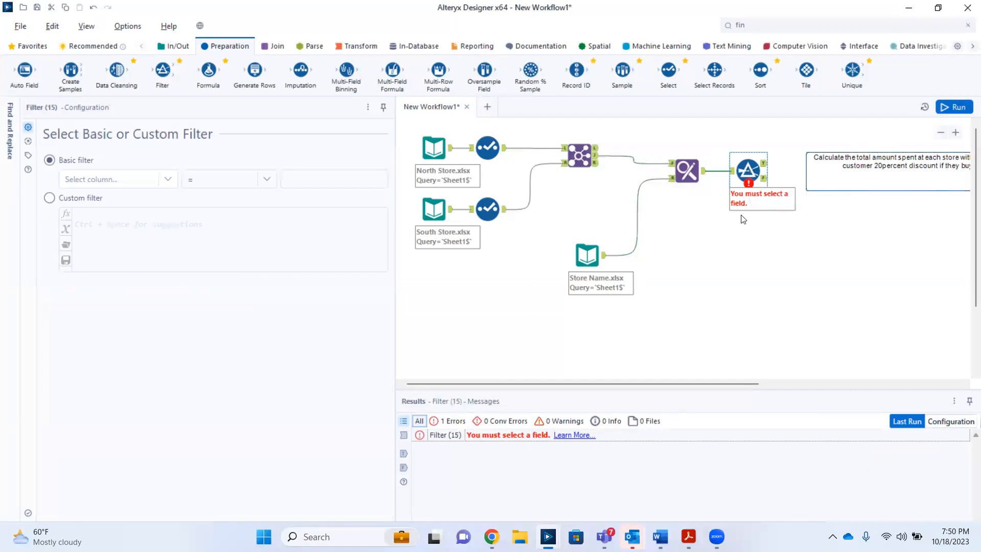
click(725, 171)
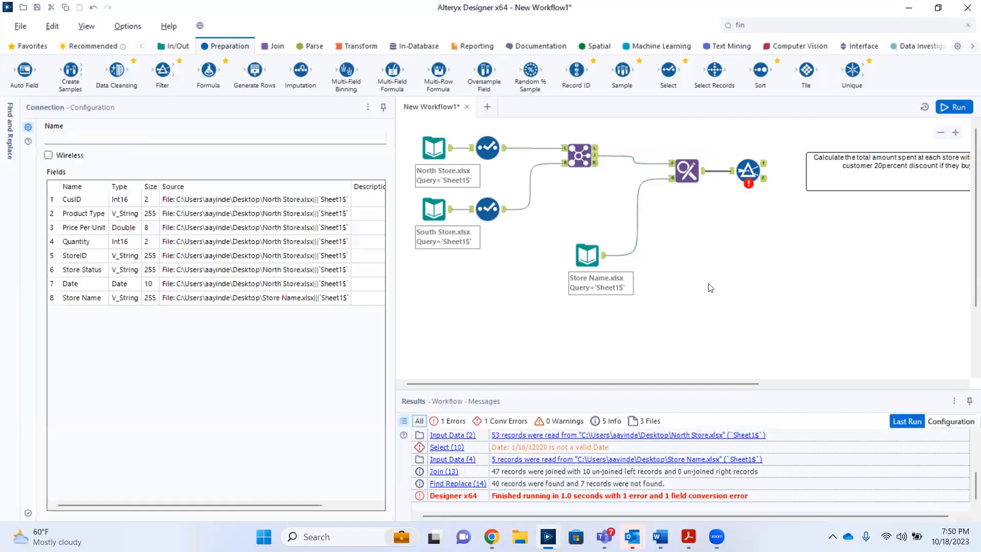
click(700, 178)
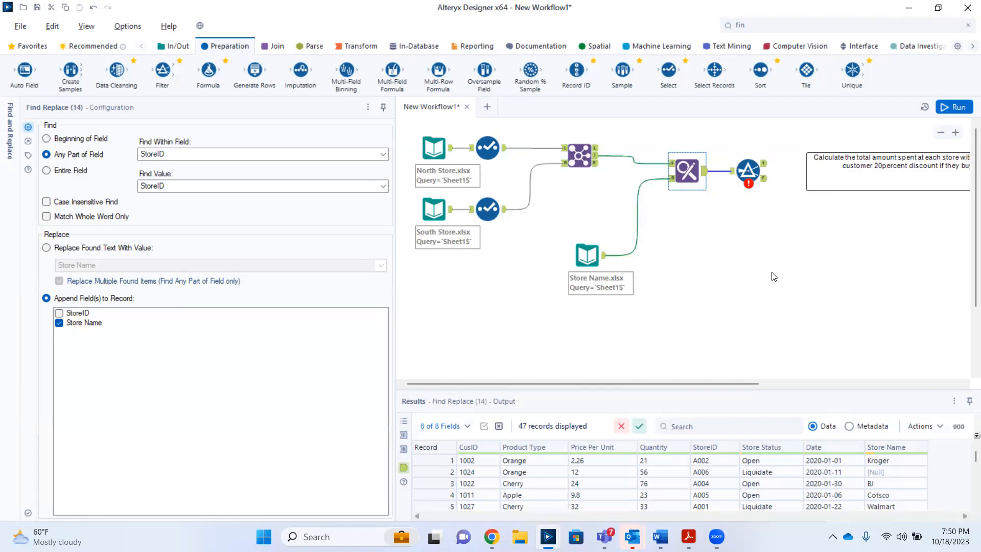
click(744, 175)
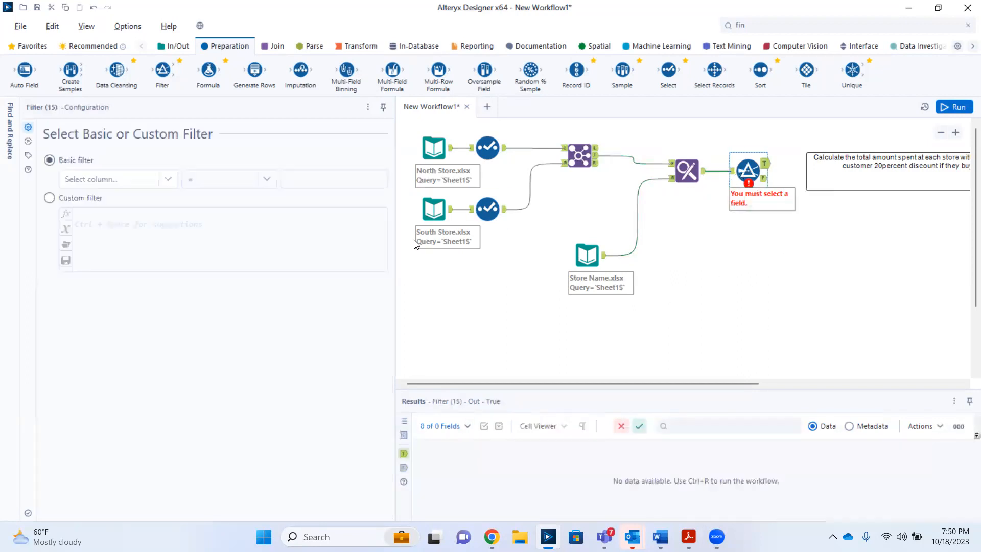
click(704, 176)
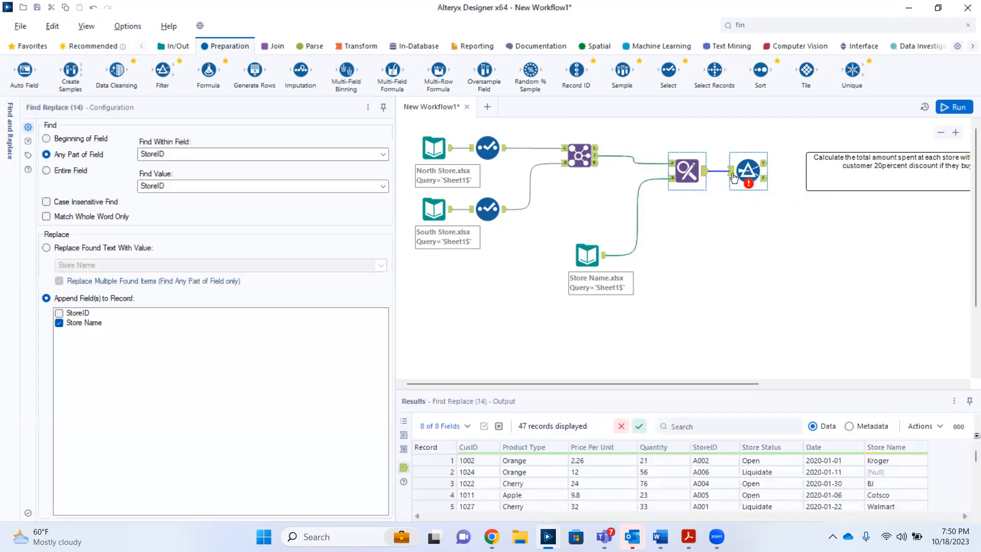
click(734, 176)
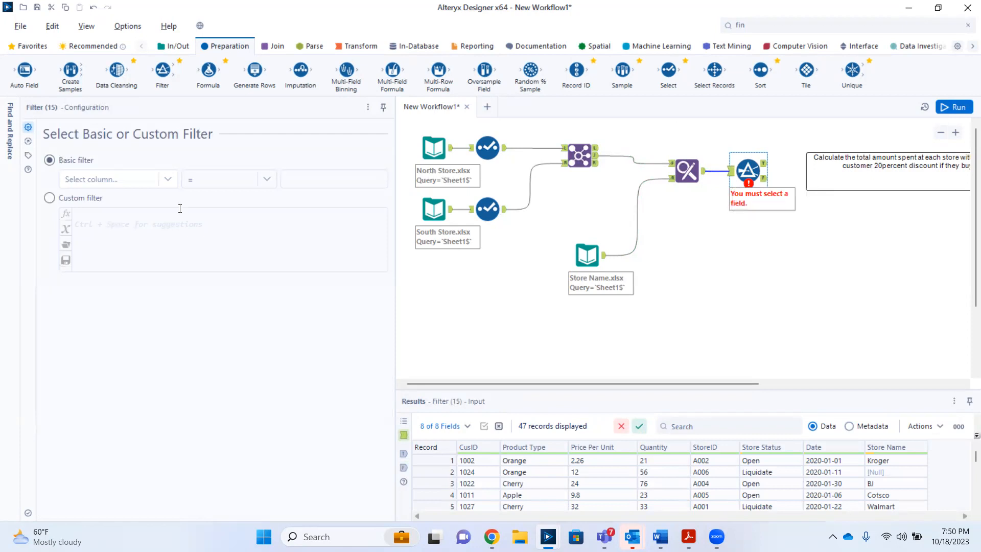
Step: Configure the Filter's basic condition as Store Name Does not equal Null
click(169, 182)
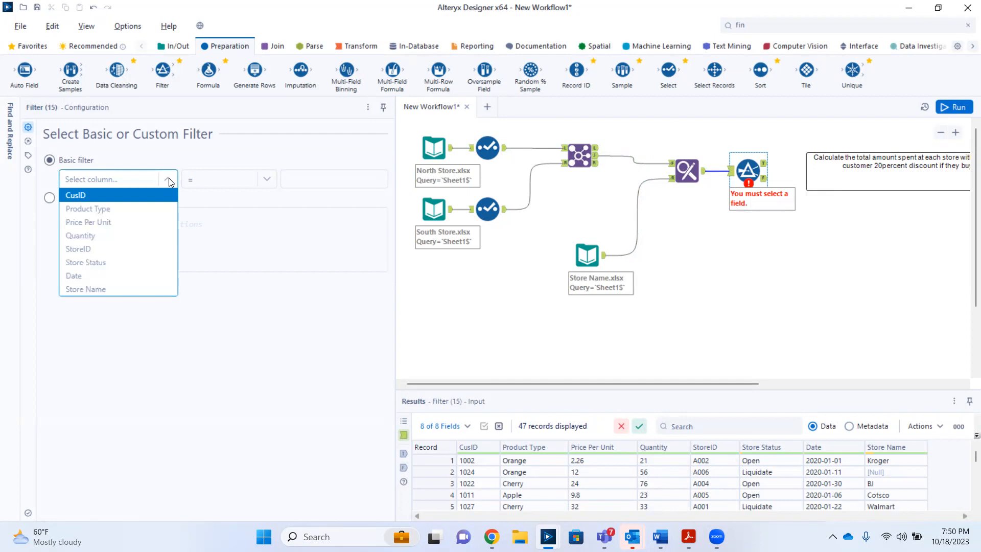
click(121, 289)
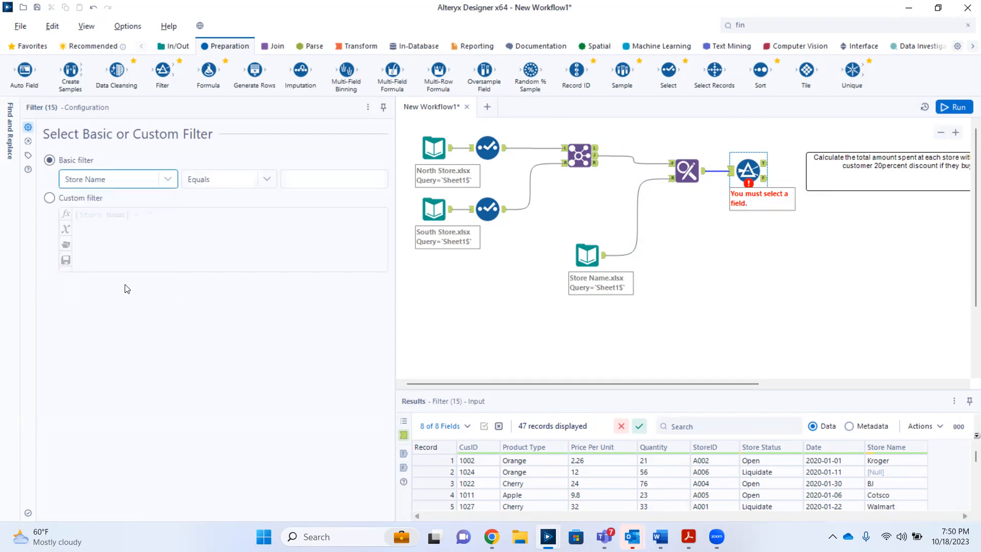
click(267, 180)
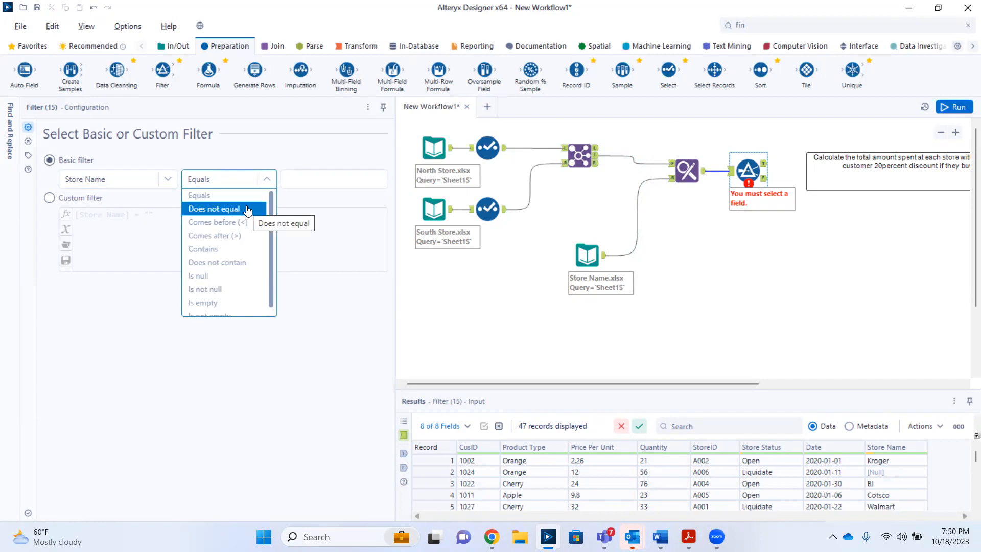
click(247, 209)
click(288, 180)
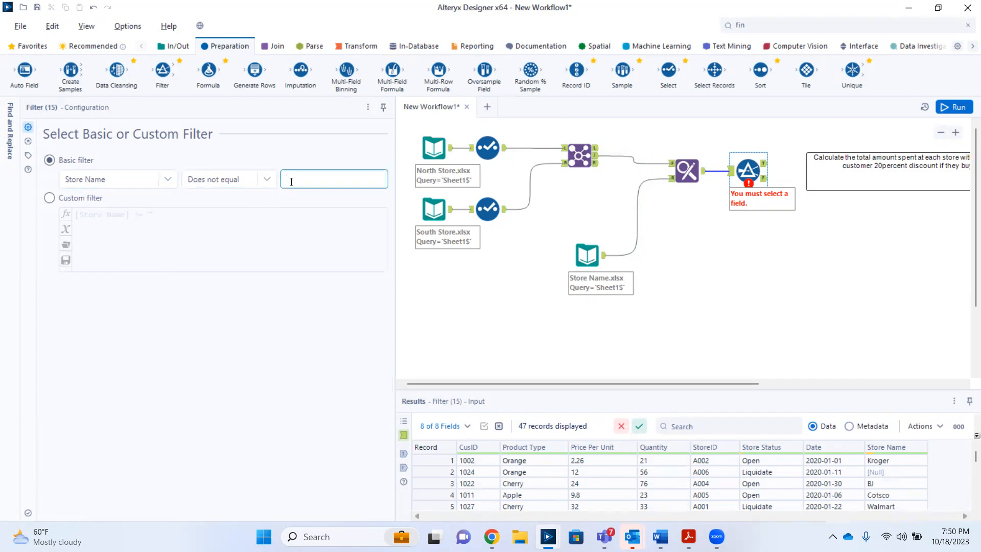
text(Bull)
Step: Run the workflow and compare the Filter's True output with its input data
click(946, 107)
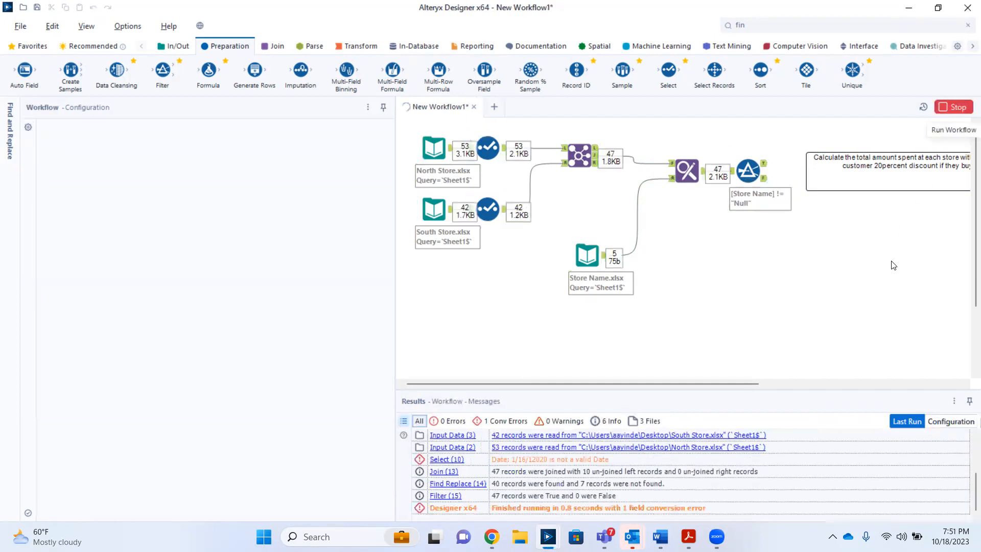
click(599, 296)
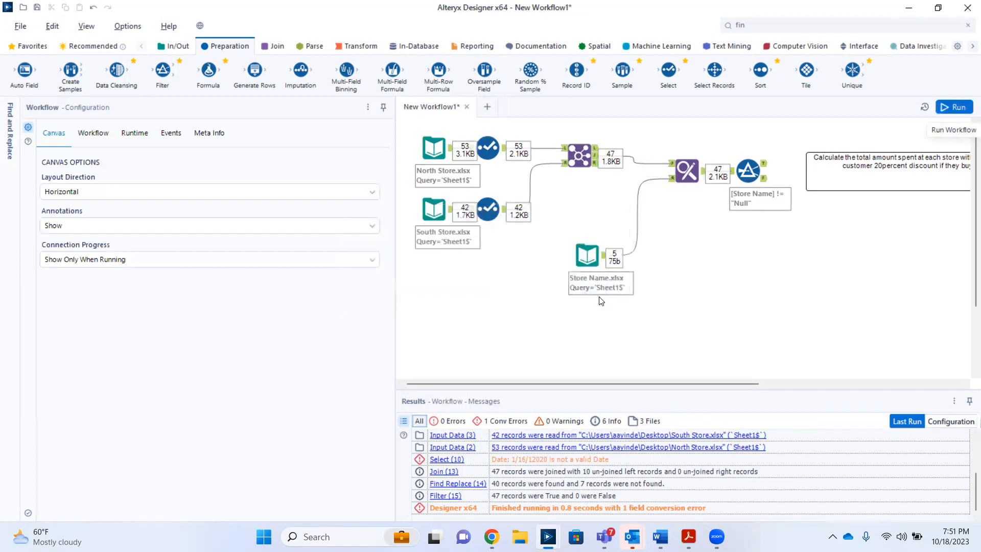
click(764, 165)
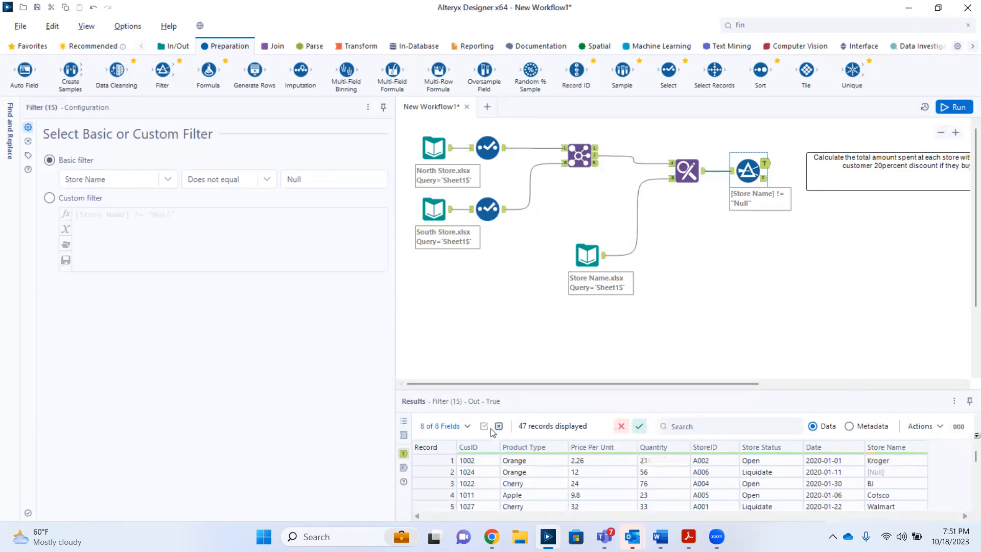
click(404, 439)
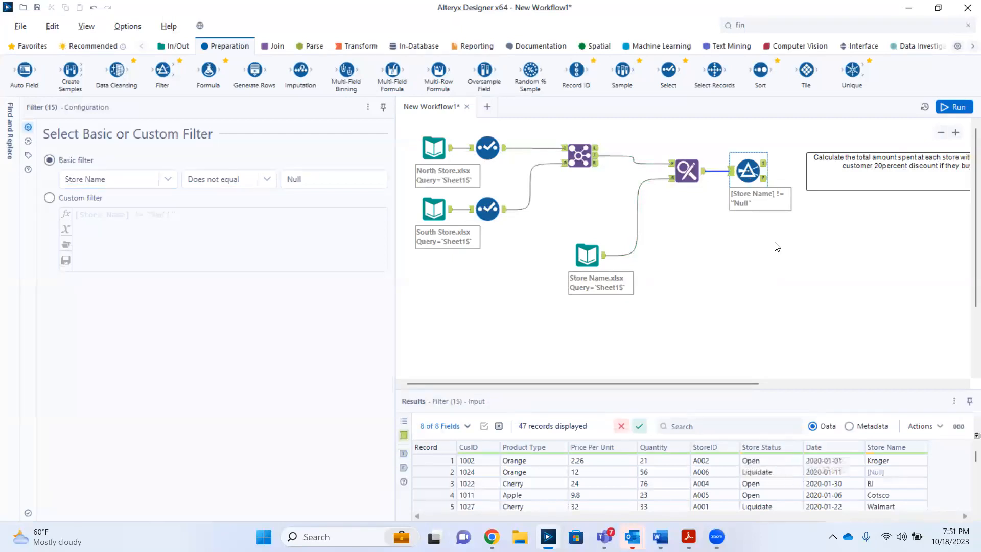
Step: Change the Filter's Store Name operator to Is not null and rerun the workflow
click(268, 183)
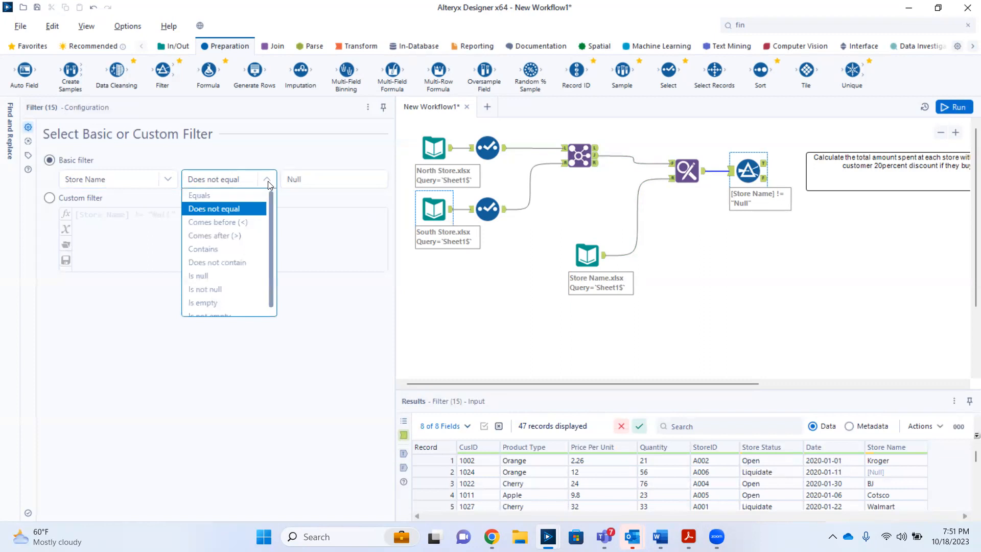
click(236, 289)
click(327, 176)
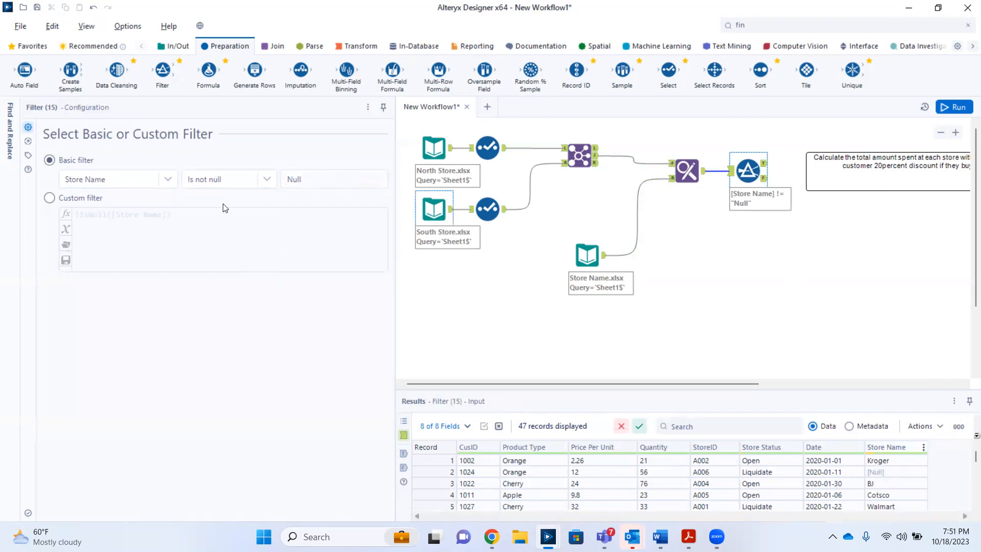
click(944, 107)
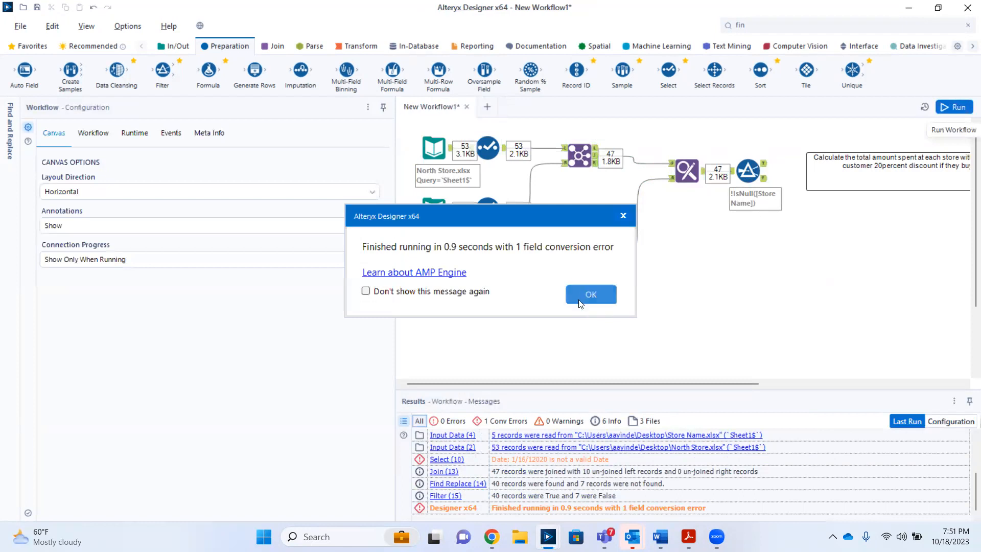
click(580, 299)
Step: Check the Filter's True output against its input records after the Is not null run
click(765, 166)
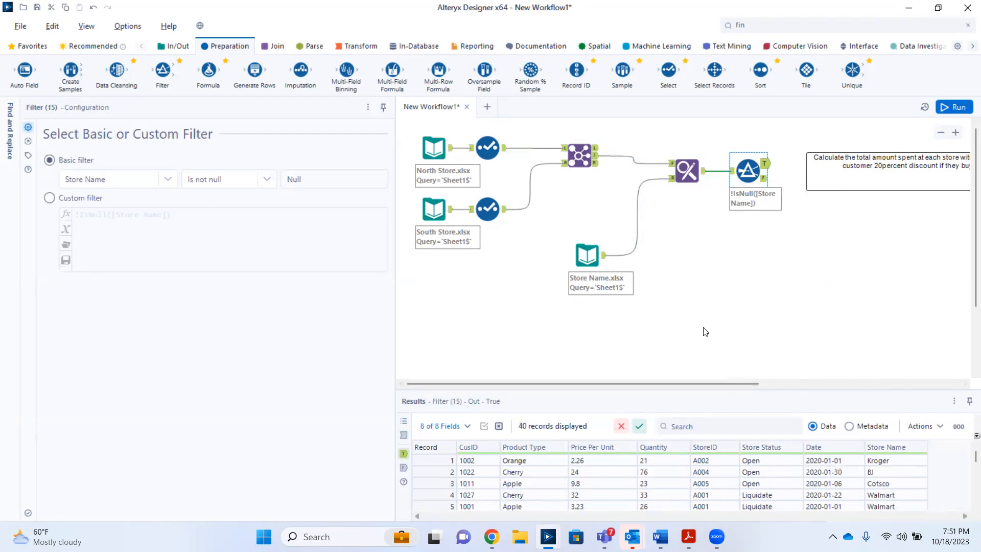
click(404, 434)
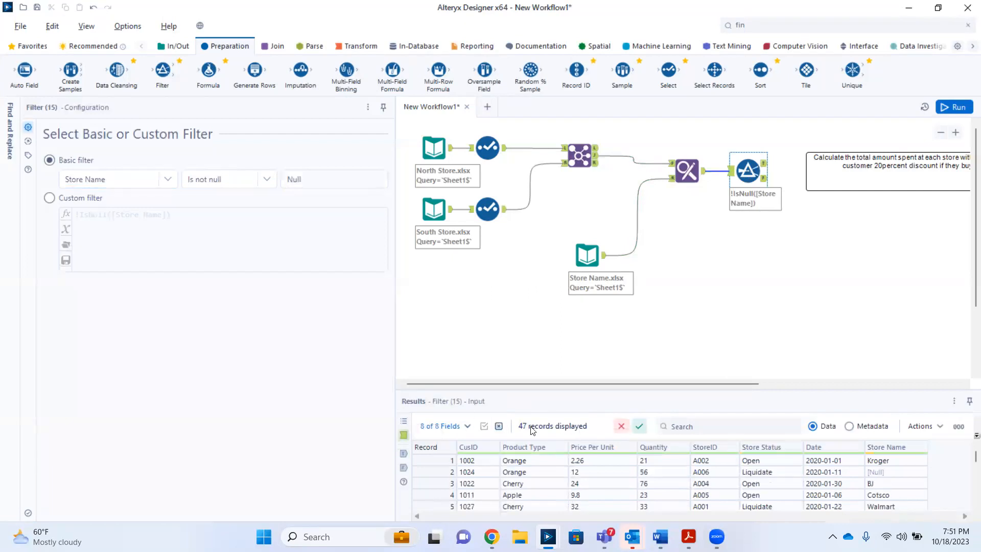
click(403, 453)
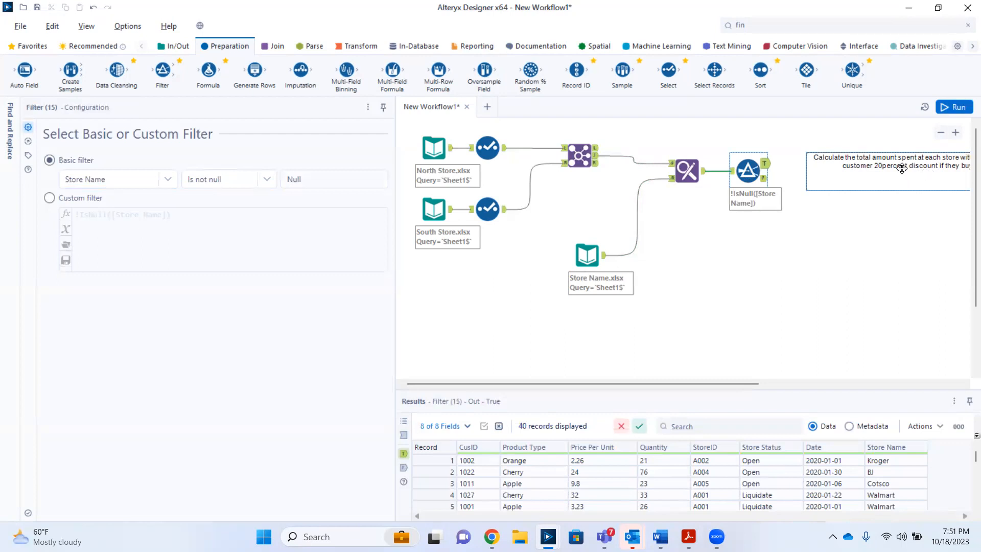
Step: Move the task comment below the Store Name.xlsx input and add a Formula tool connected to the Filter's True output
drag(900, 158, 632, 332)
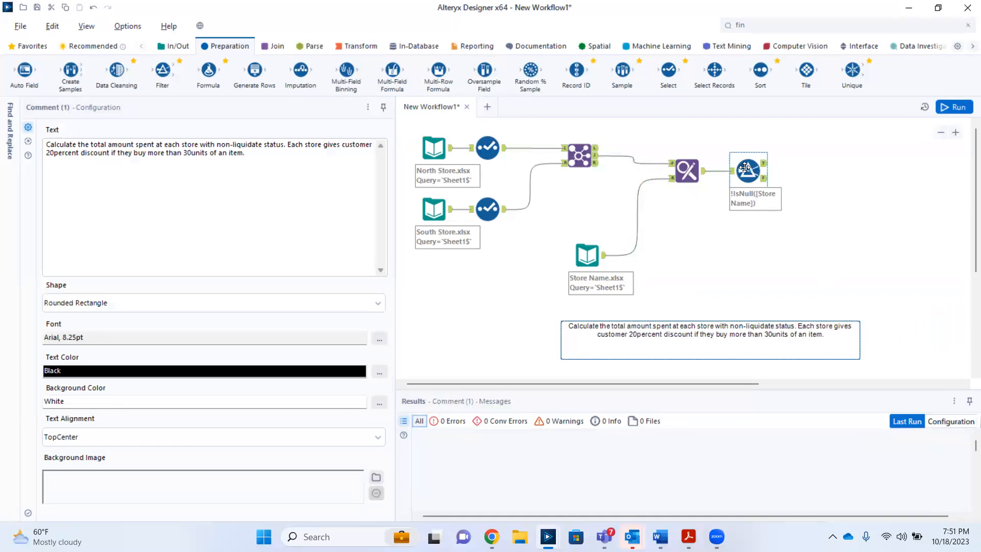
click(764, 168)
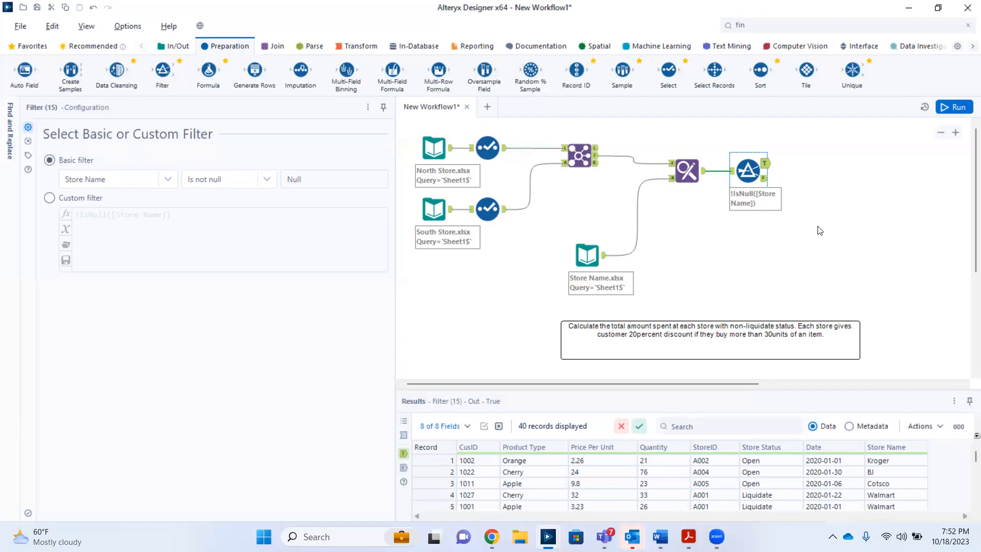
drag(210, 71, 810, 163)
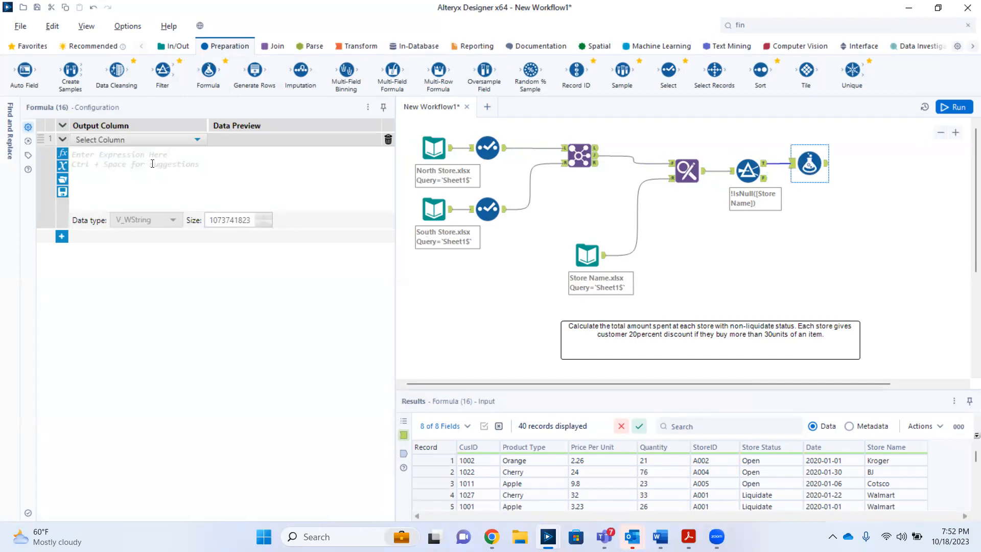
Step: Add a new output column named Total Value in the Formula tool and place the cursor in its expression
click(198, 140)
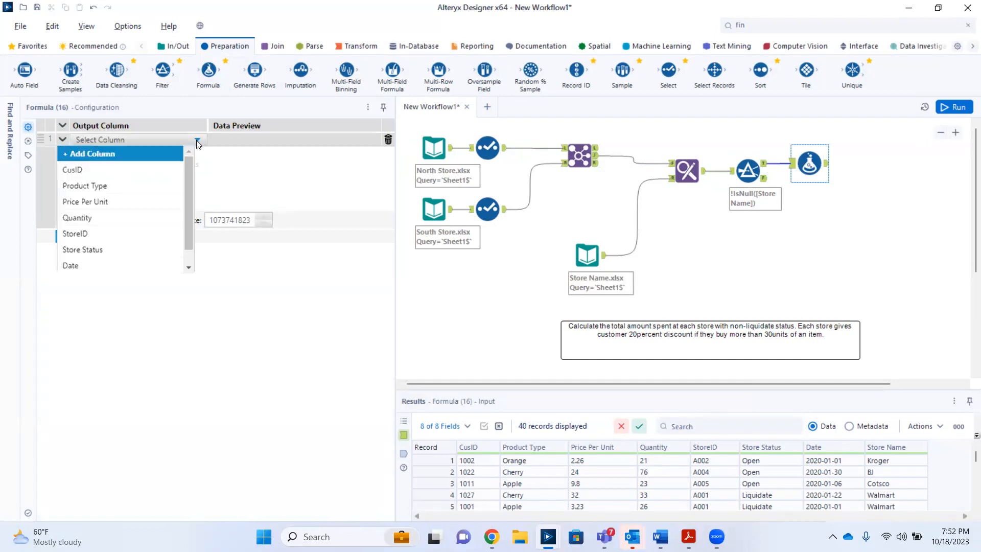
click(147, 155)
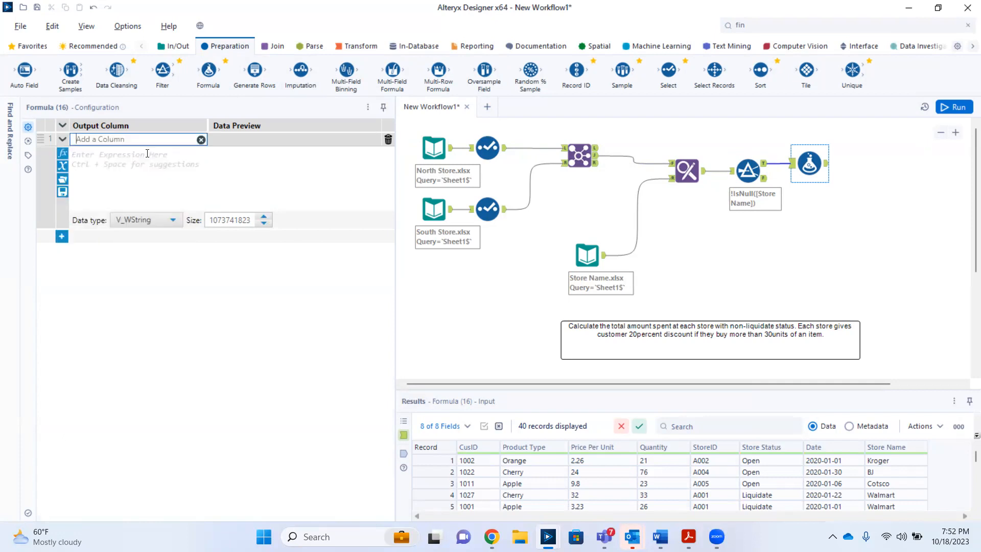
text(Total Value)
click(145, 161)
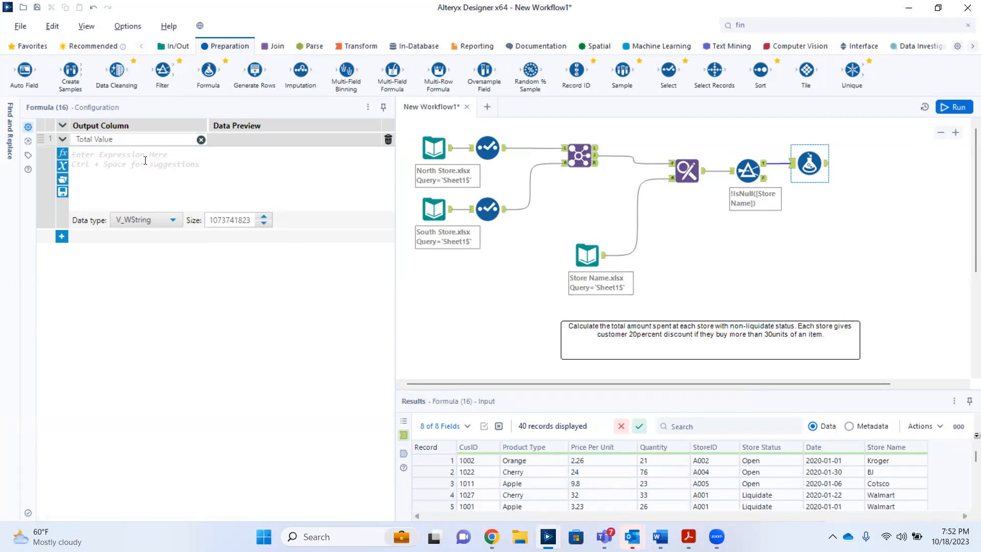
Step: Set the Total Value expression to [Price Per Unit]*[Quantity] and its data type to Double
text([)
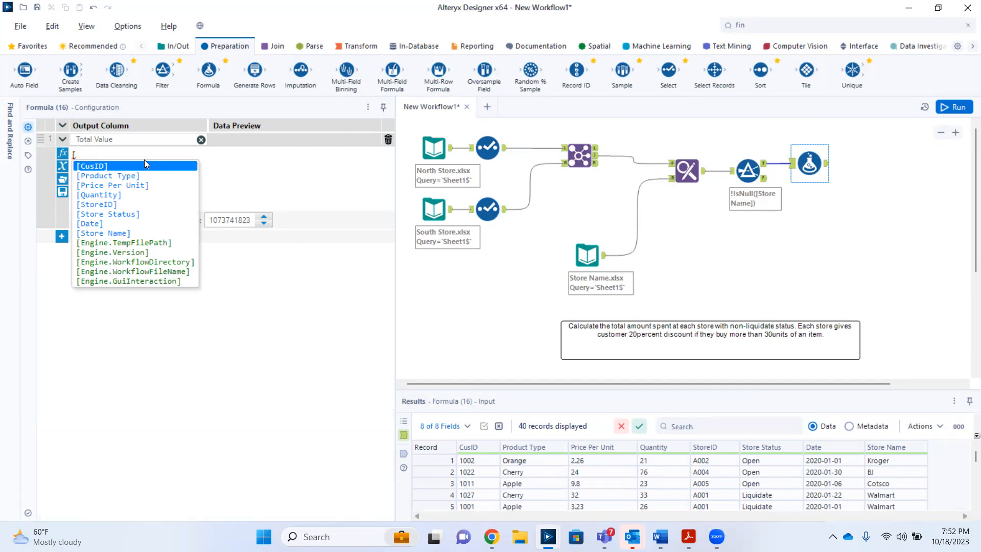
click(140, 186)
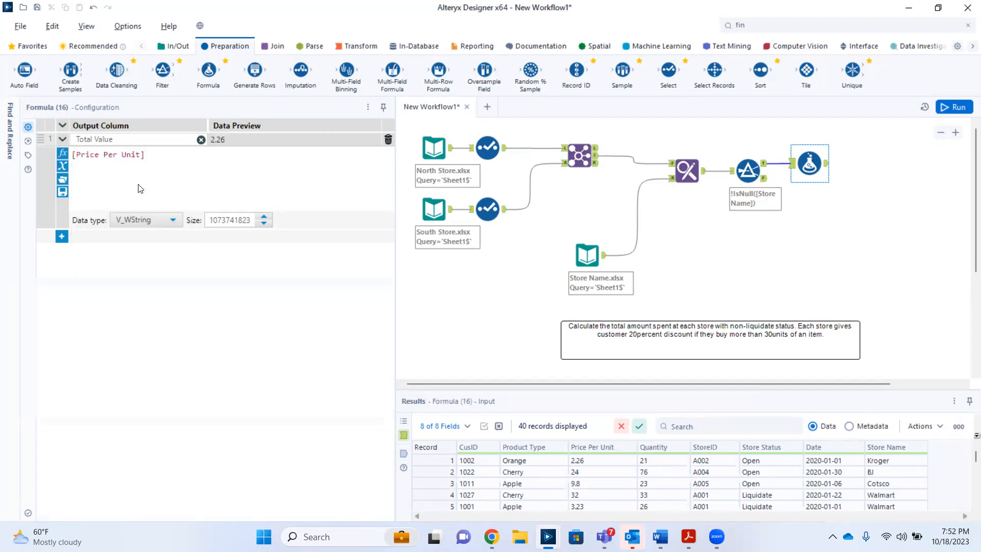
text(*)
text([)
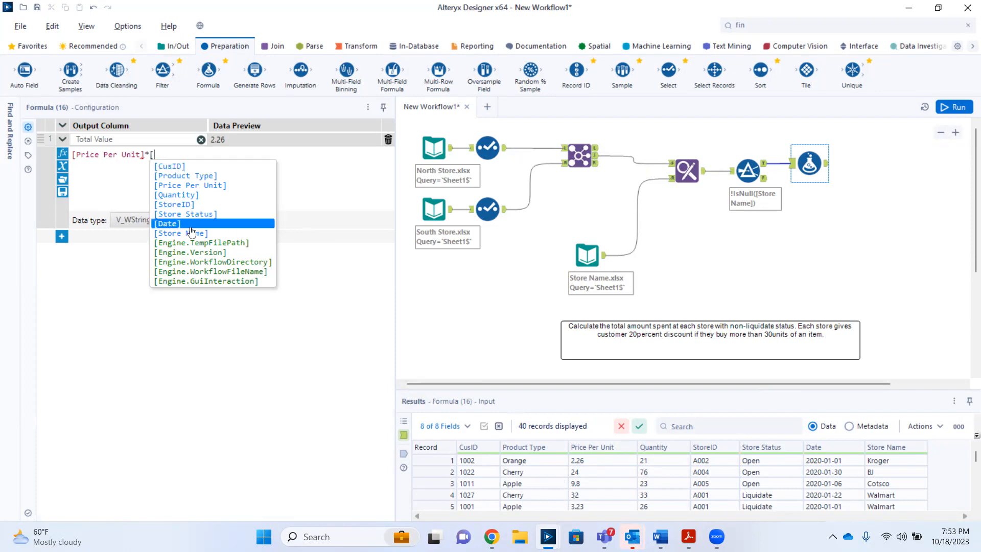
click(194, 195)
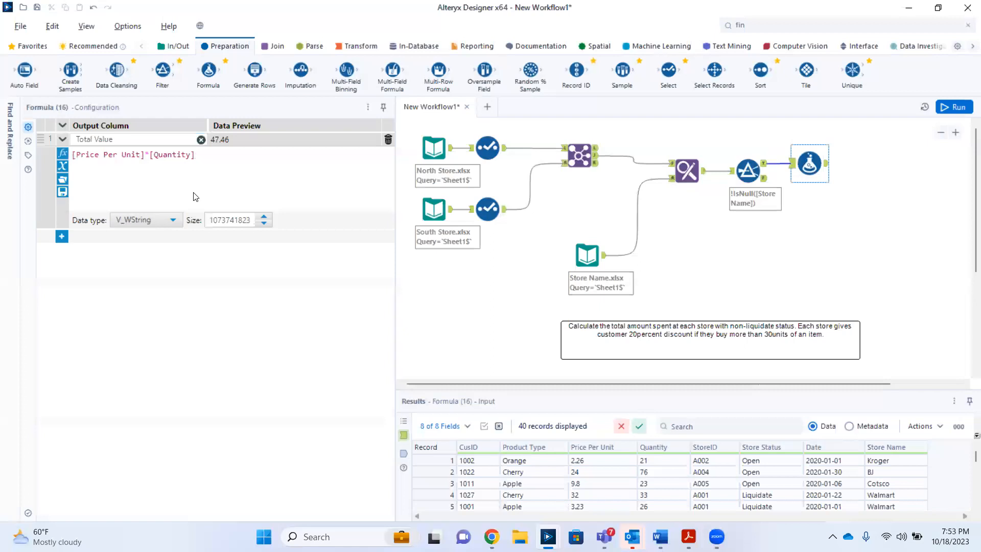
click(174, 221)
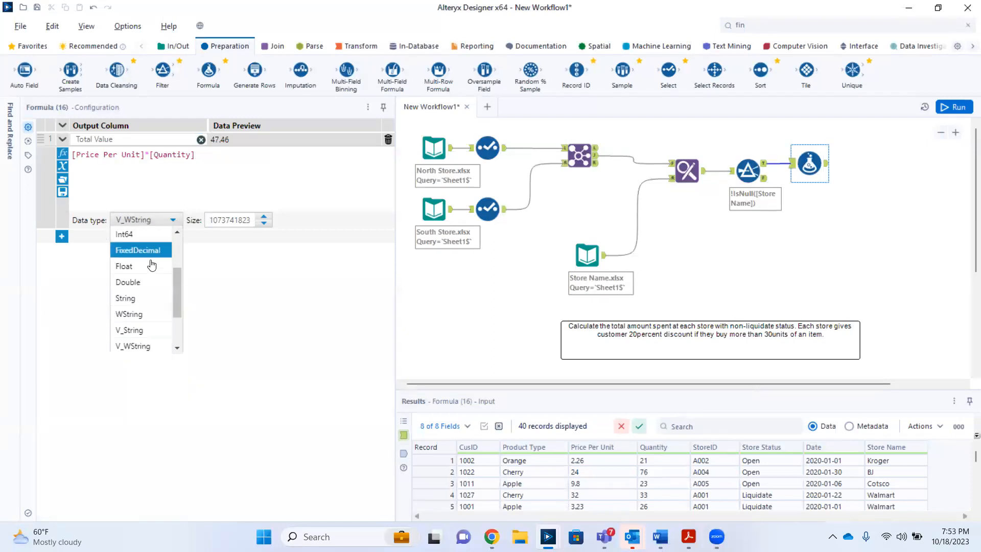
click(139, 282)
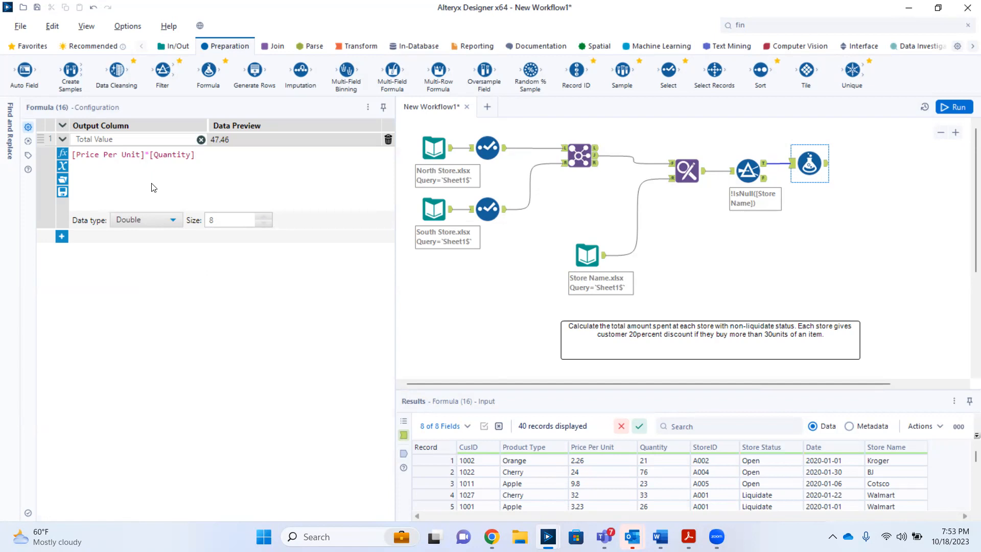
Step: Run the workflow and review the Formula tool's output records with the Total Value column
click(953, 107)
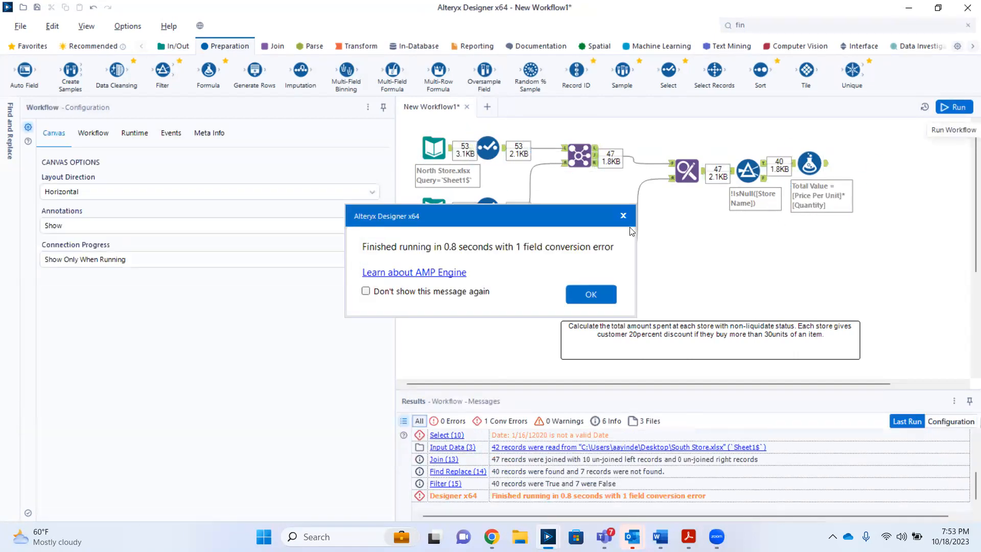
click(627, 215)
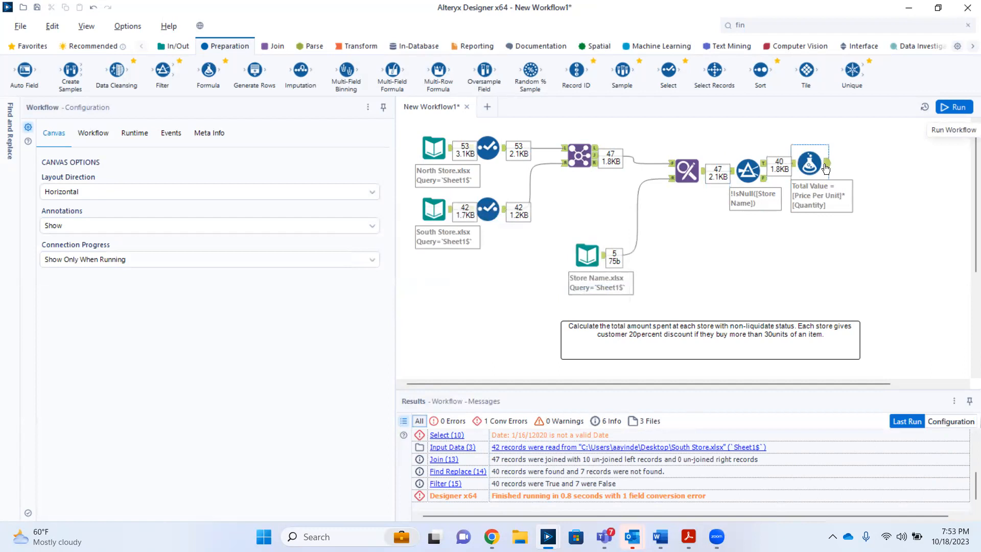
click(827, 203)
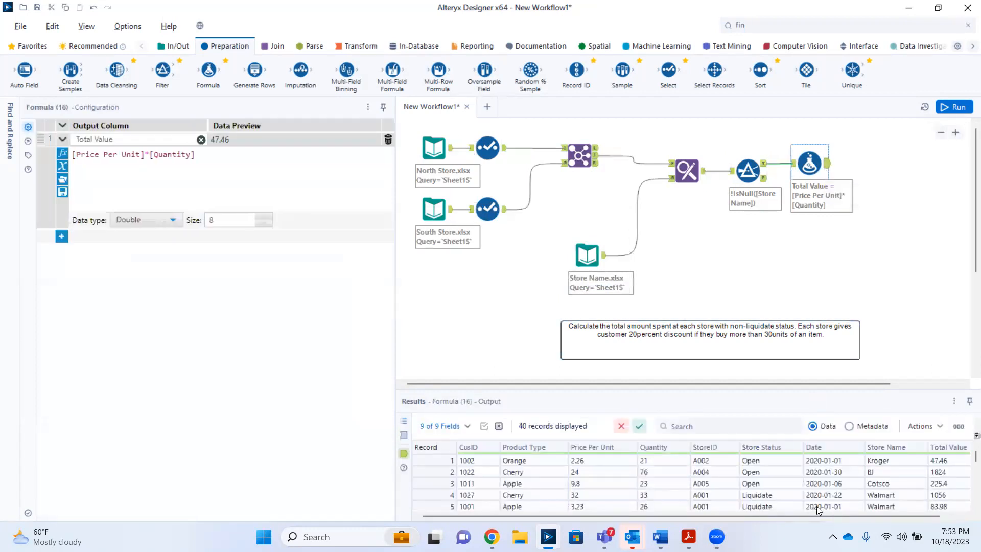
mouse_move(763, 515)
mouse_down()
mouse_move(813, 519)
mouse_move(749, 521)
mouse_up()
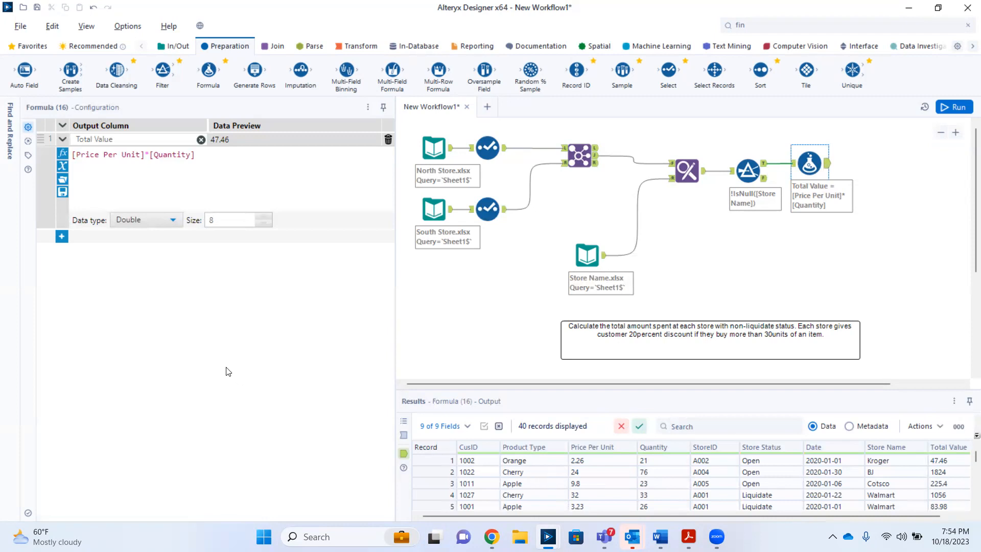
click(64, 238)
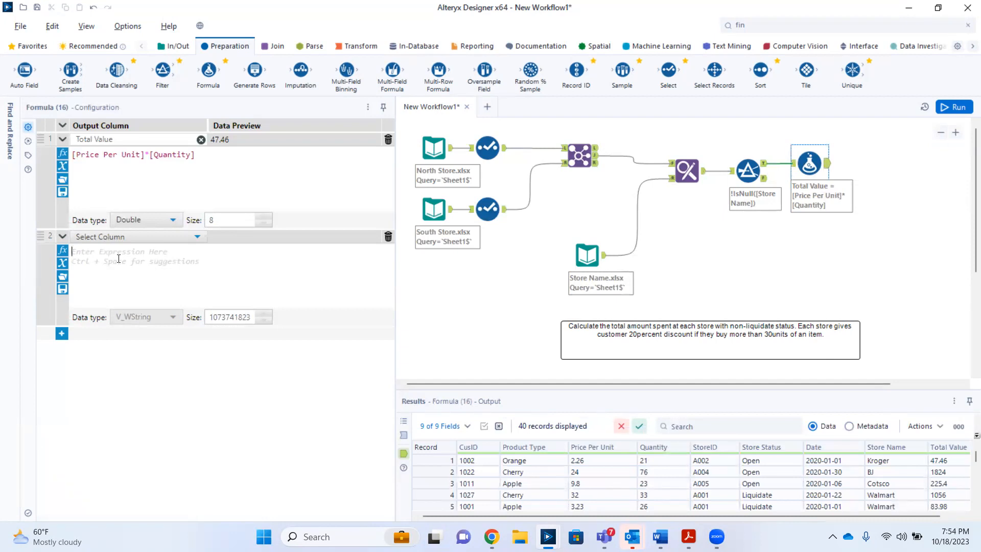
Step: Switch the Filter tool to a custom filter and append AND [Quantity] to its !IsNull([Store Name]) expression
click(746, 170)
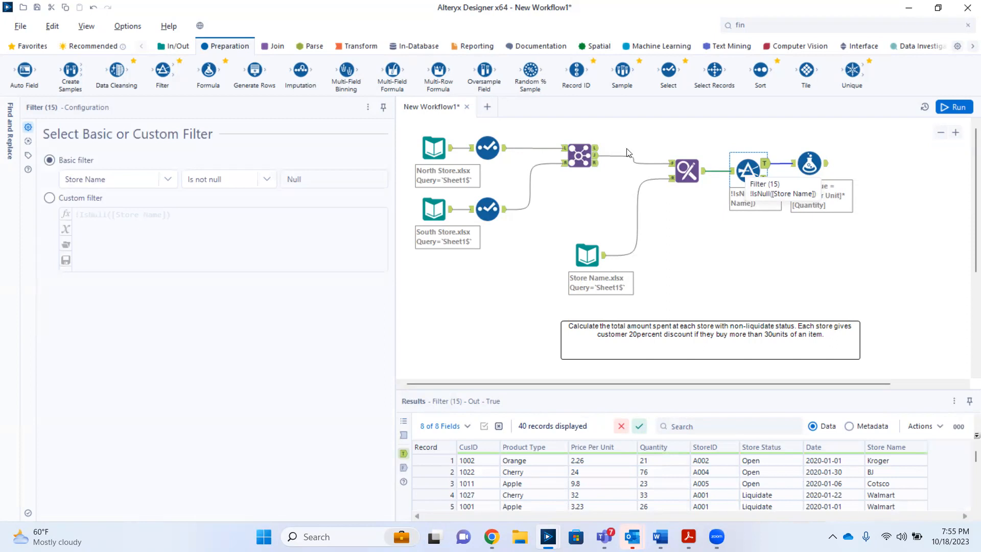
click(65, 203)
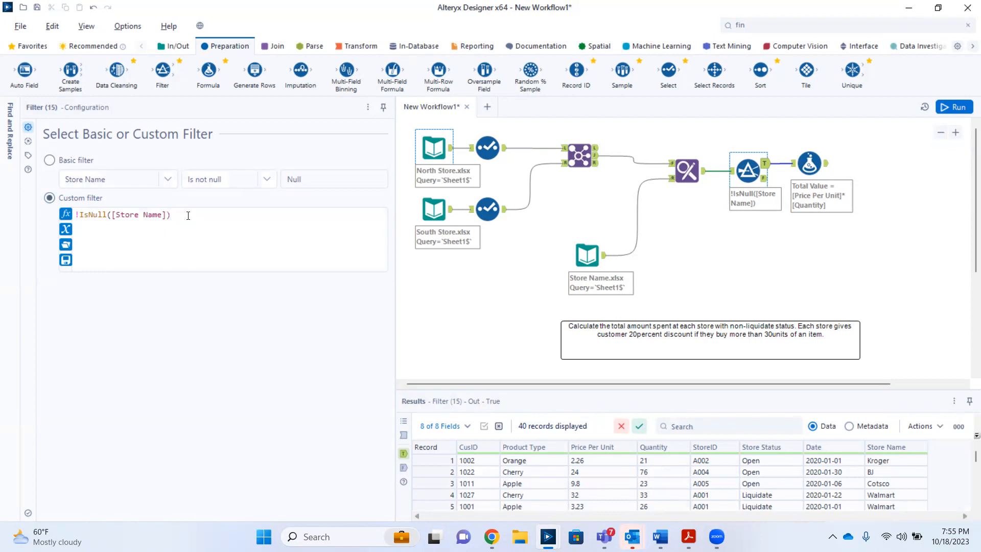
text(and)
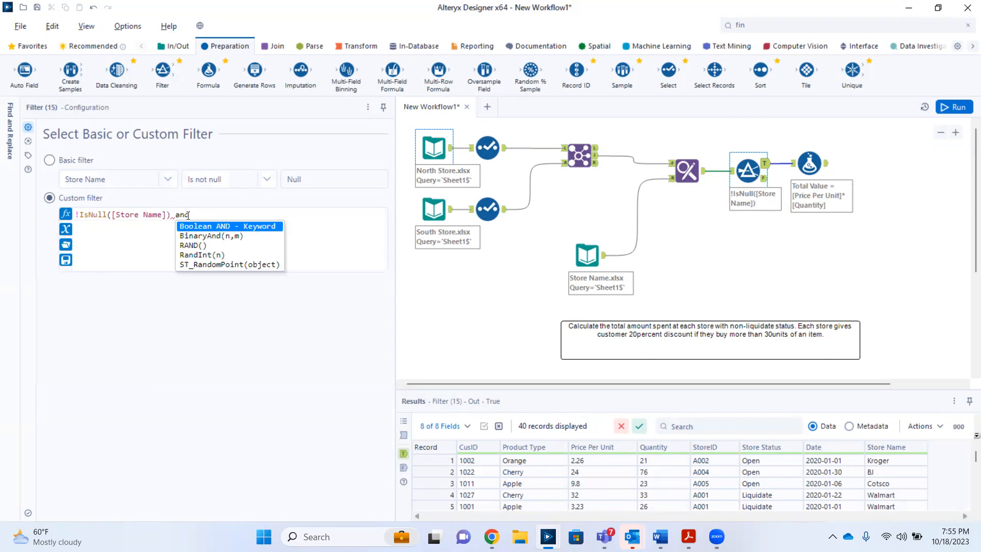
key(Return)
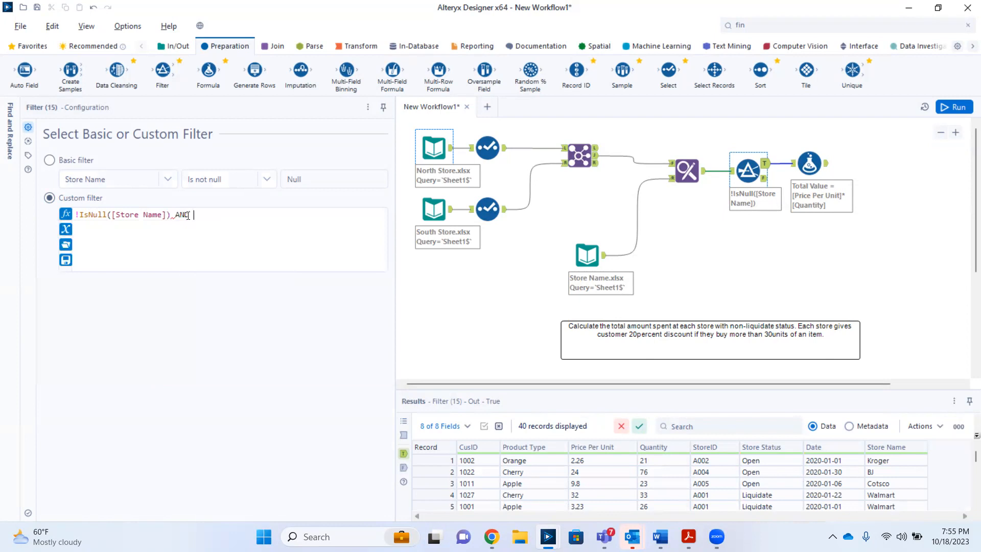
text([)
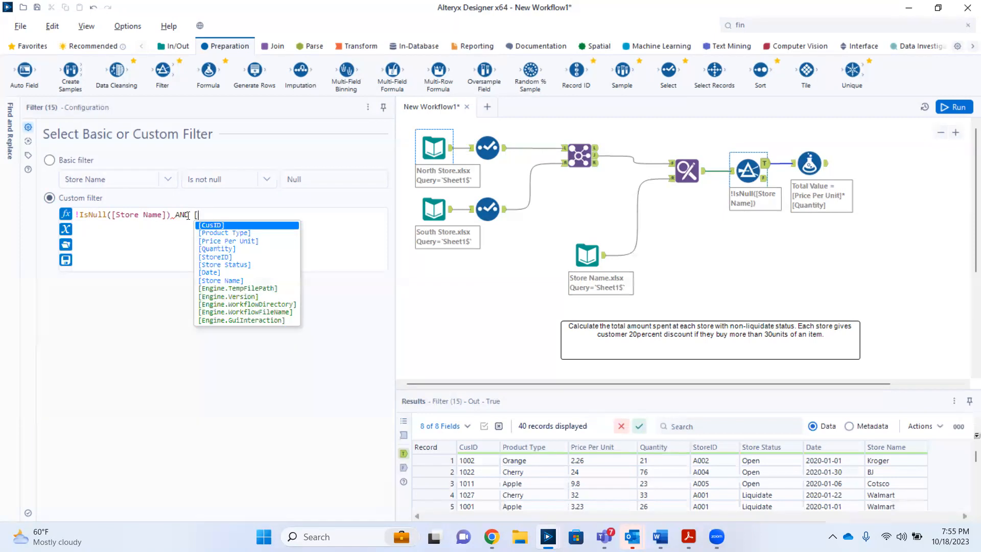
key(Down)
key(Down)
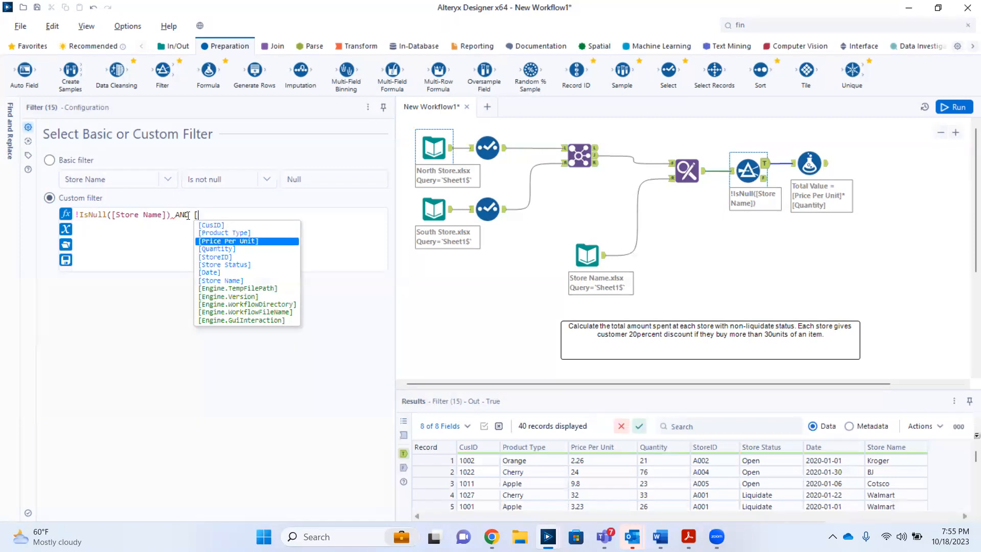
key(Down)
key(Return)
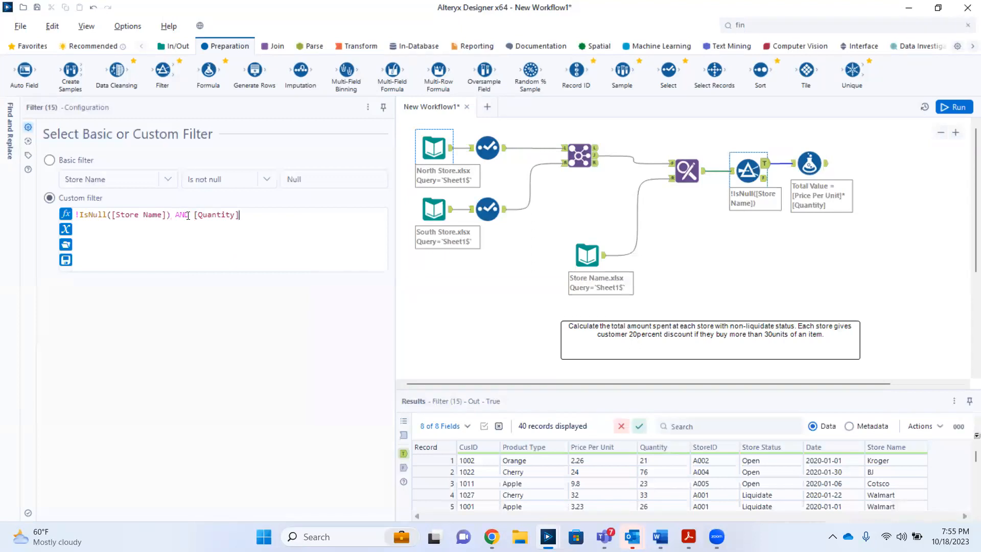
Step: Complete the custom filter's quantity condition with >= 30 and run the workflow
text(> =)
key(BackSpace)
key(BackSpace)
text(= 30)
click(952, 106)
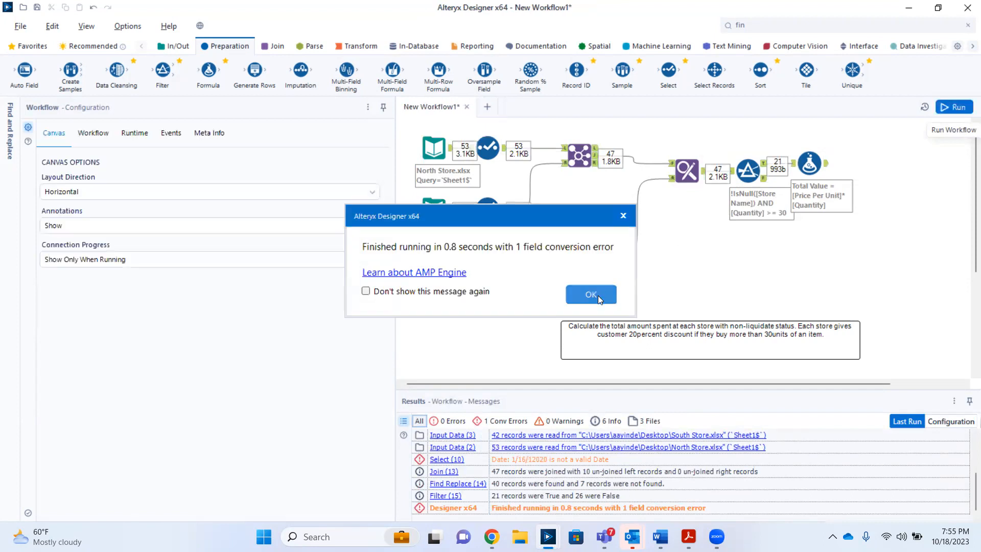
click(599, 299)
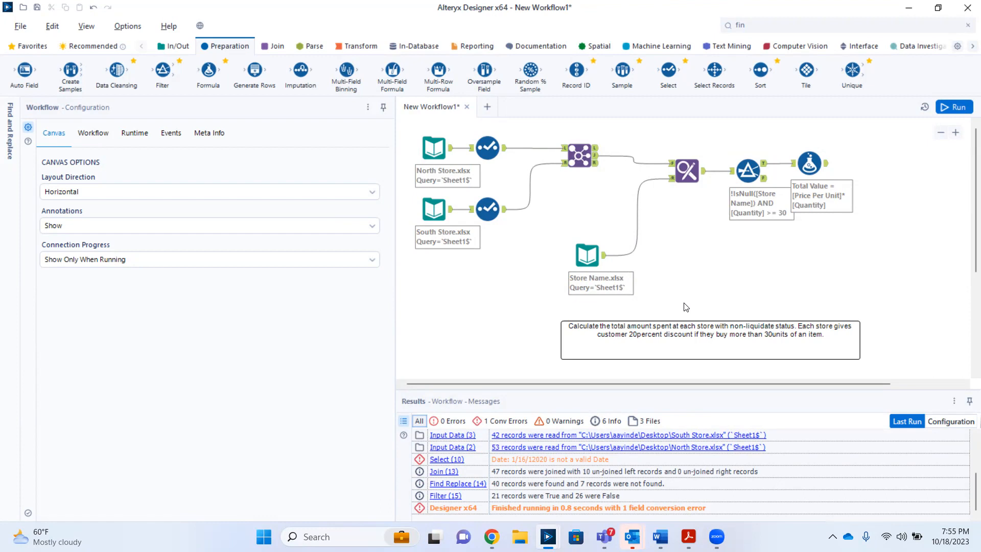
Step: Add a second output column named Total Spend in the Formula tool
click(794, 167)
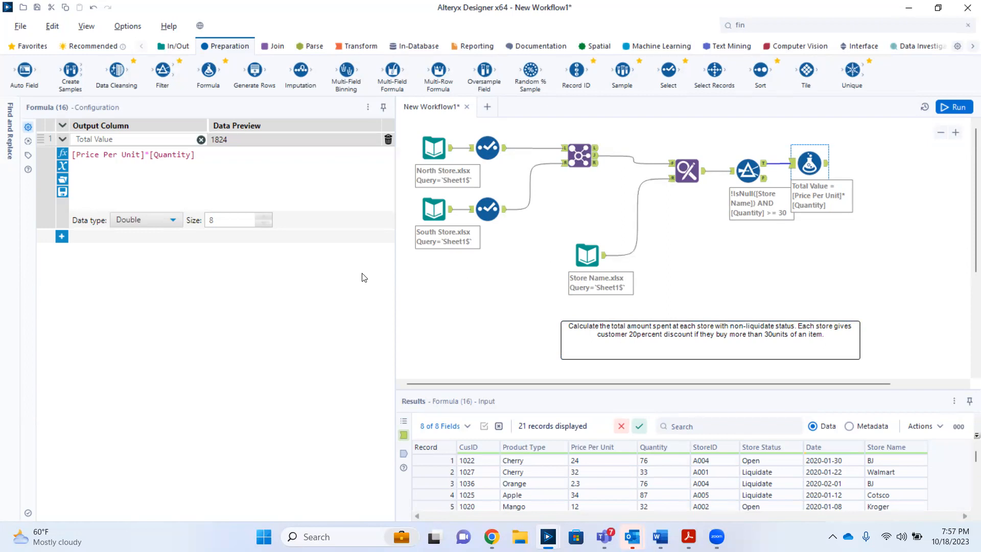
click(62, 236)
click(98, 236)
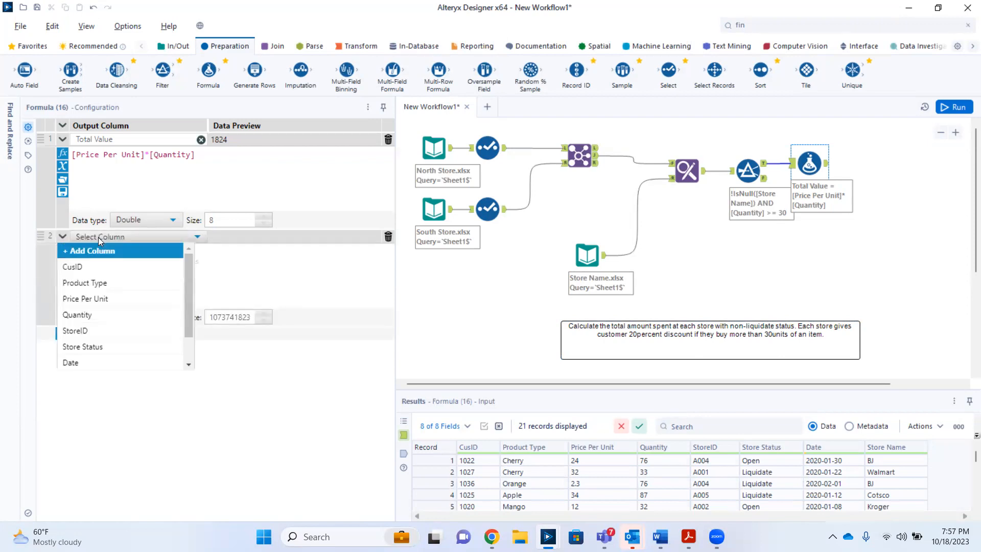
click(104, 253)
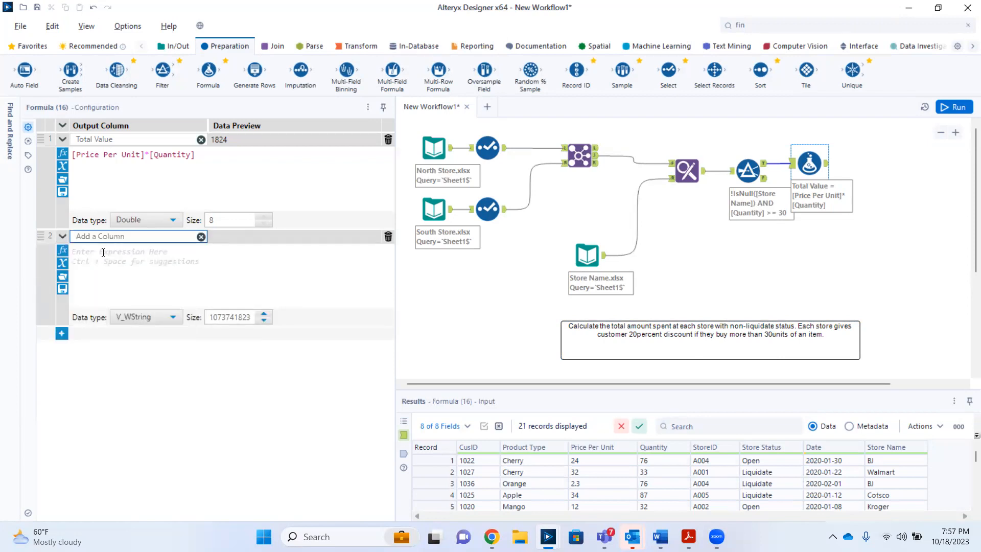
text(Total Spend)
Step: Start the Total Spend expression with the [Total Value] field
click(102, 254)
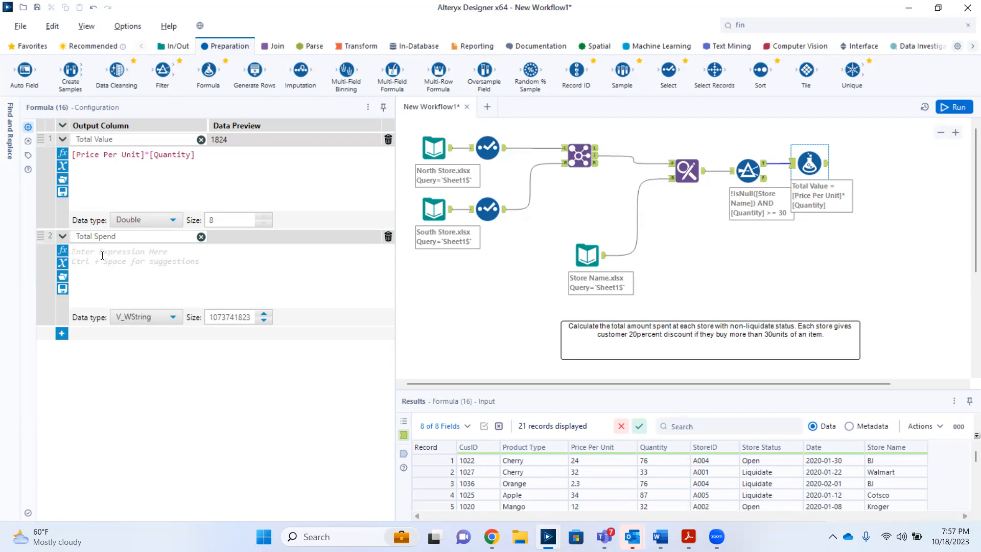
text([P)
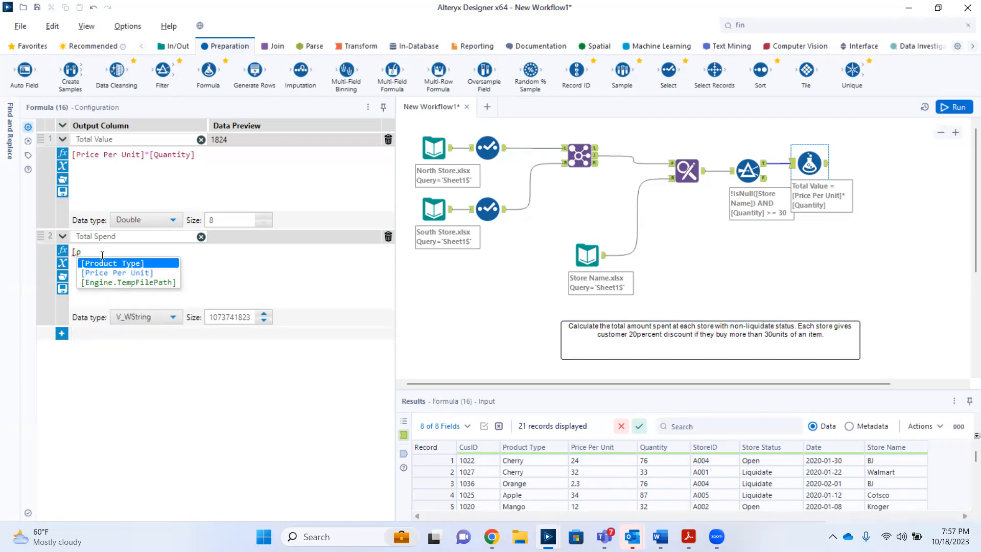
key(BackSpace)
text(t)
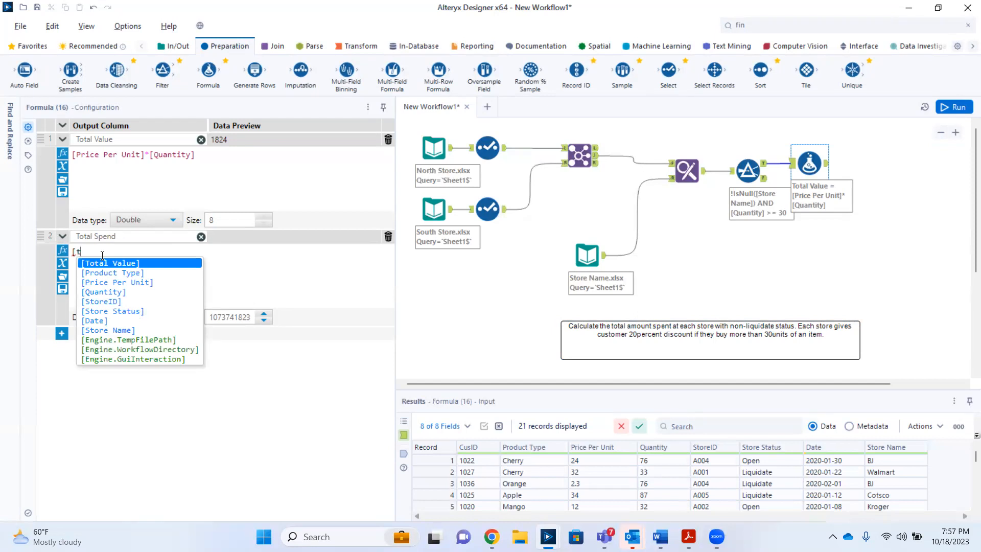
key(BackSpace)
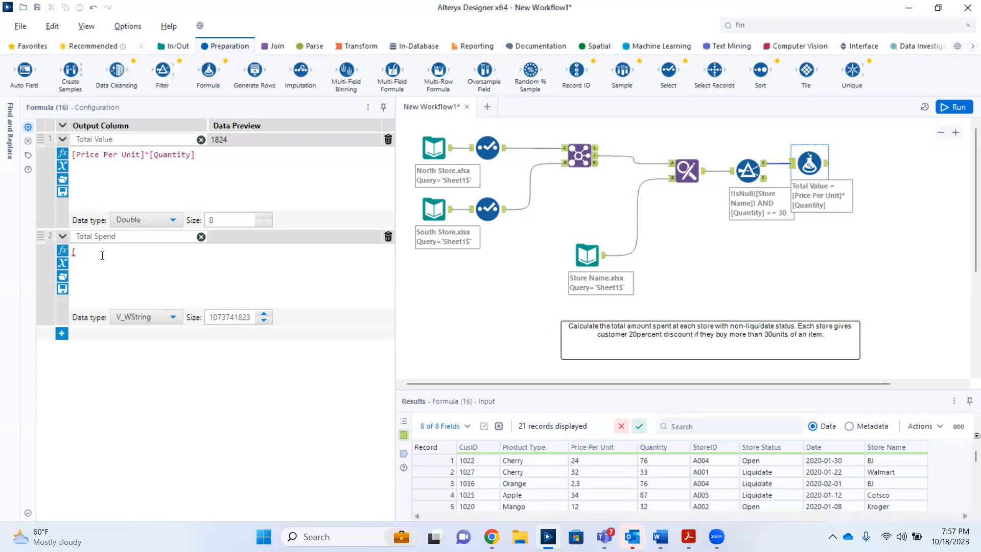
text(t)
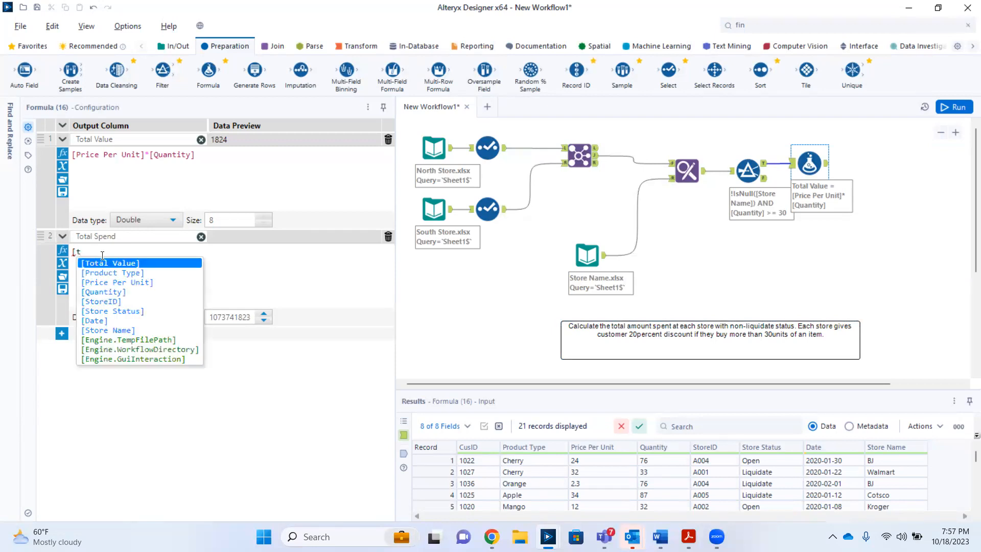
key(Return)
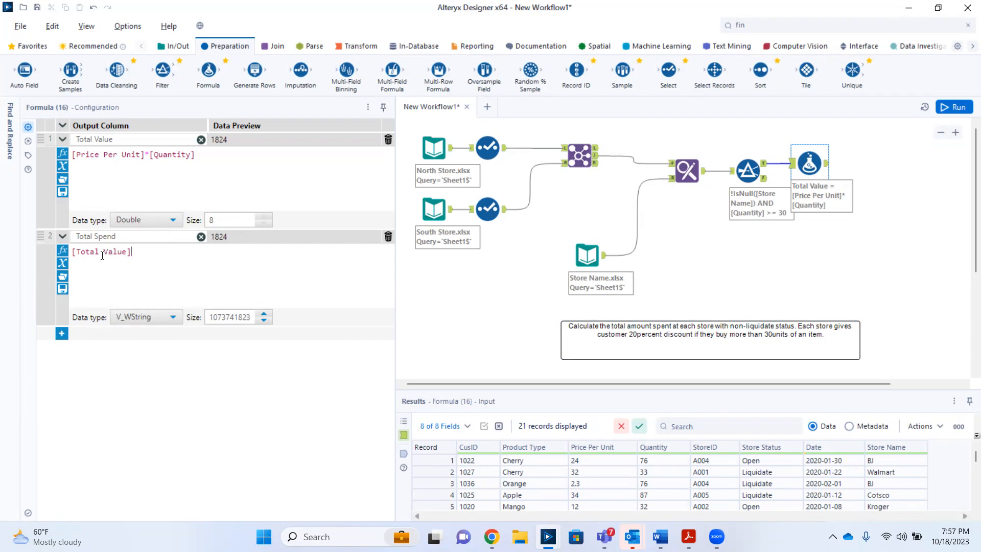
Step: Complete the Total Spend expression as [Total Value]* 0.2 and set its data type to Double
text(*()
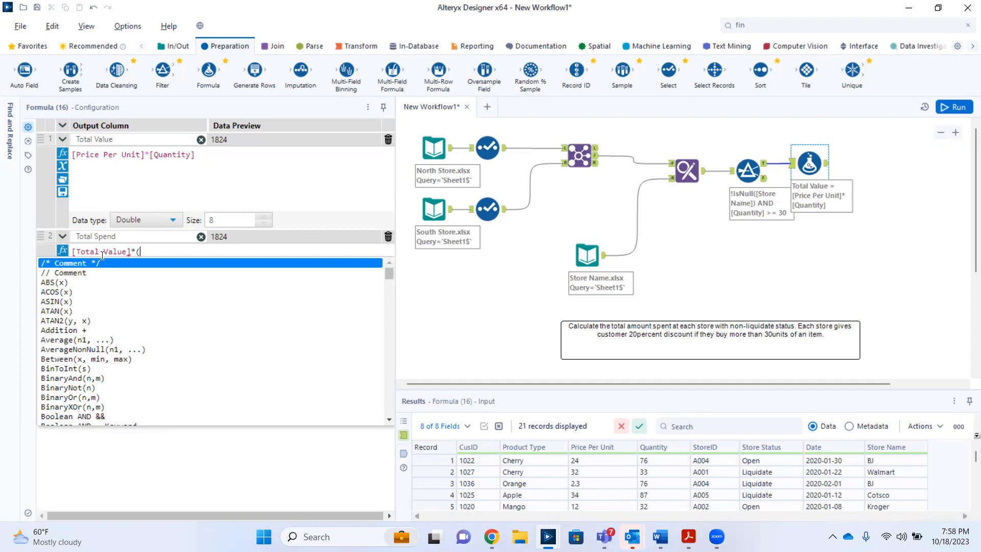
text([)
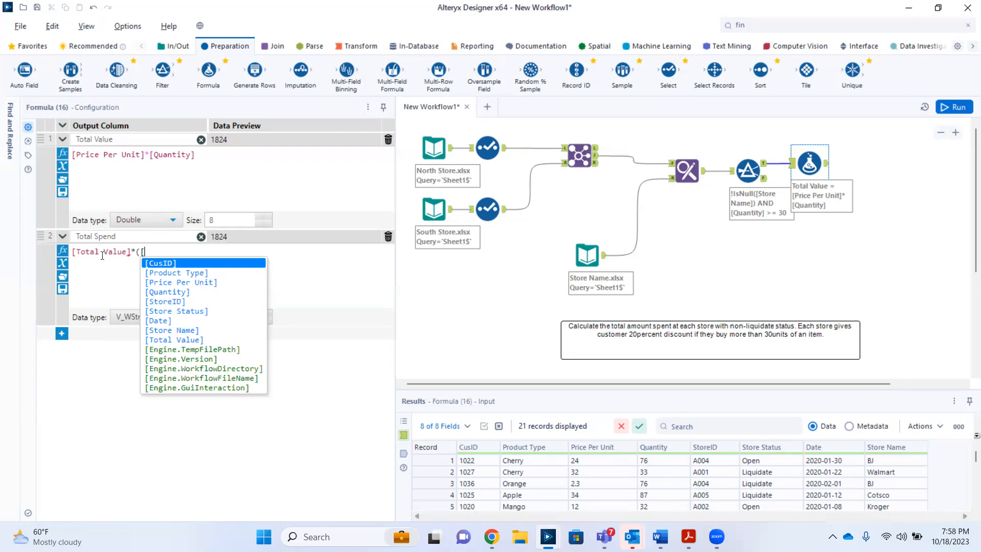
key(BackSpace)
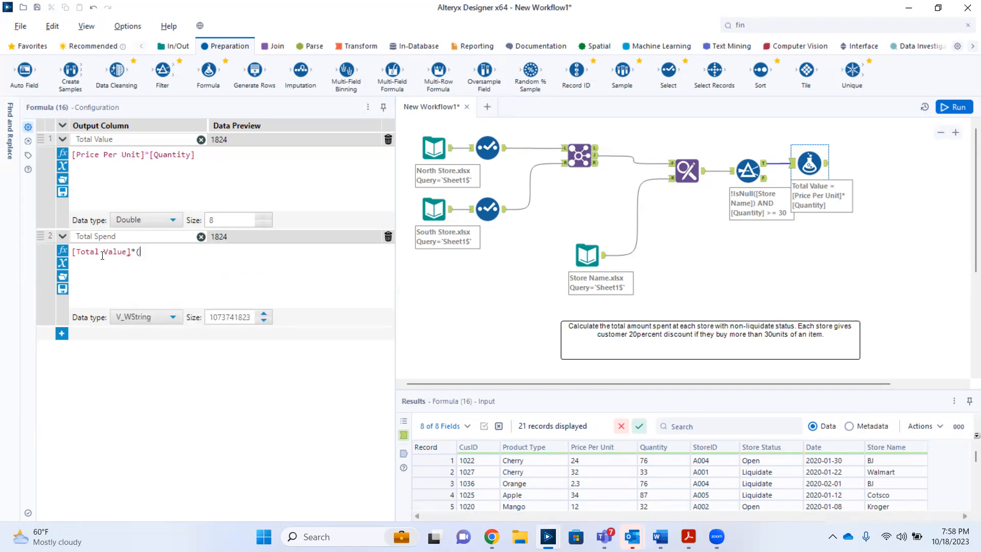
key(BackSpace)
text(0)
key(BackSpace)
text(0.2)
click(175, 319)
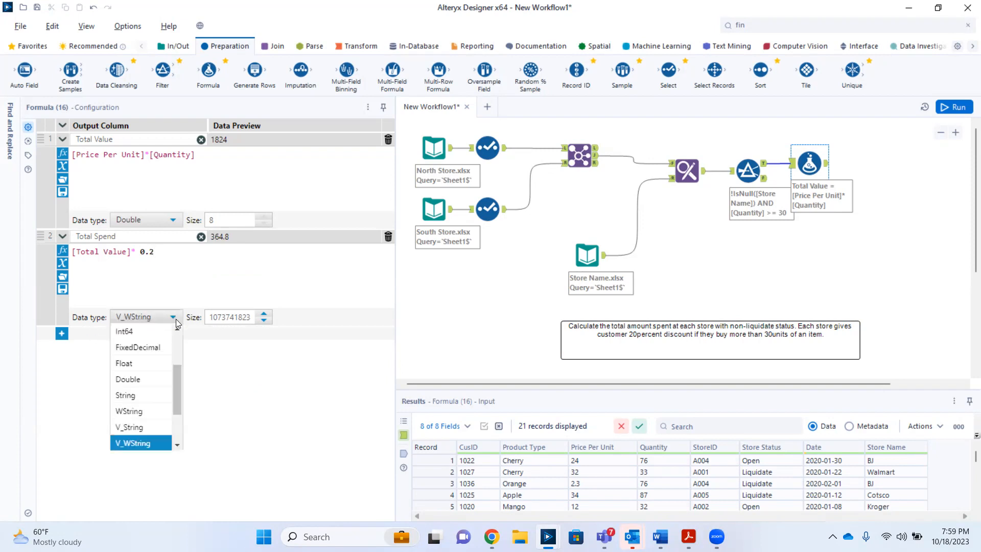
click(152, 381)
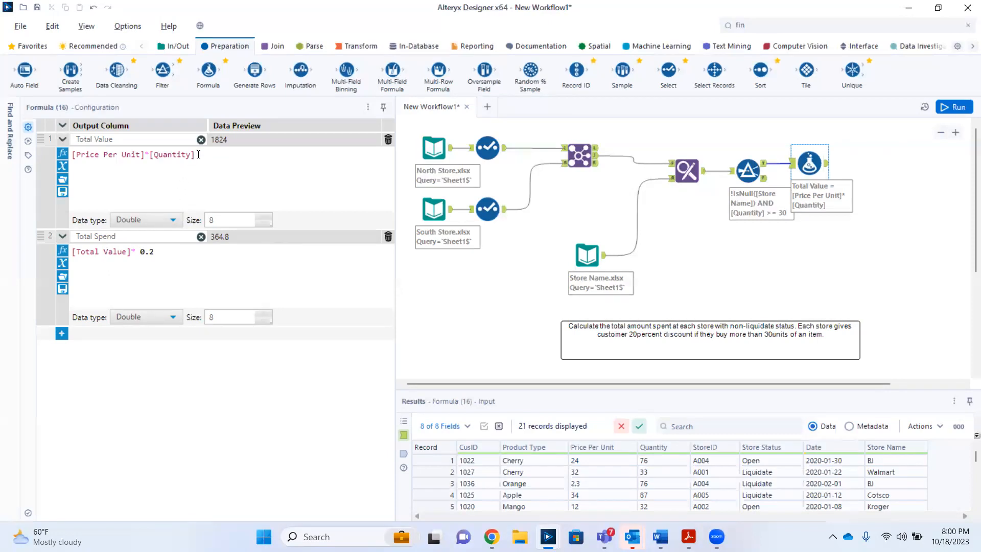
Step: Change the Total Spend expression to [Total Value]* (1-0.2) and run the workflow
click(141, 252)
text(()
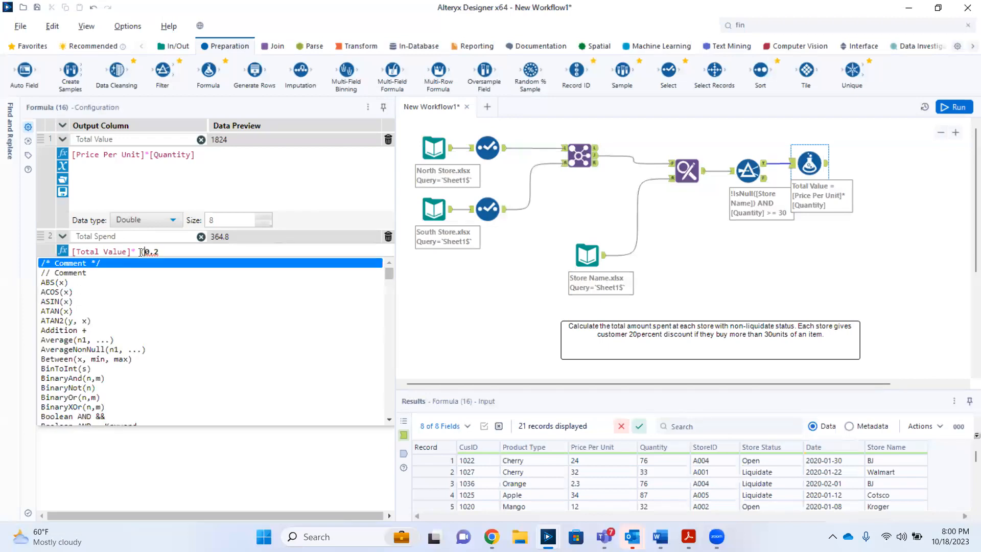
text(1)
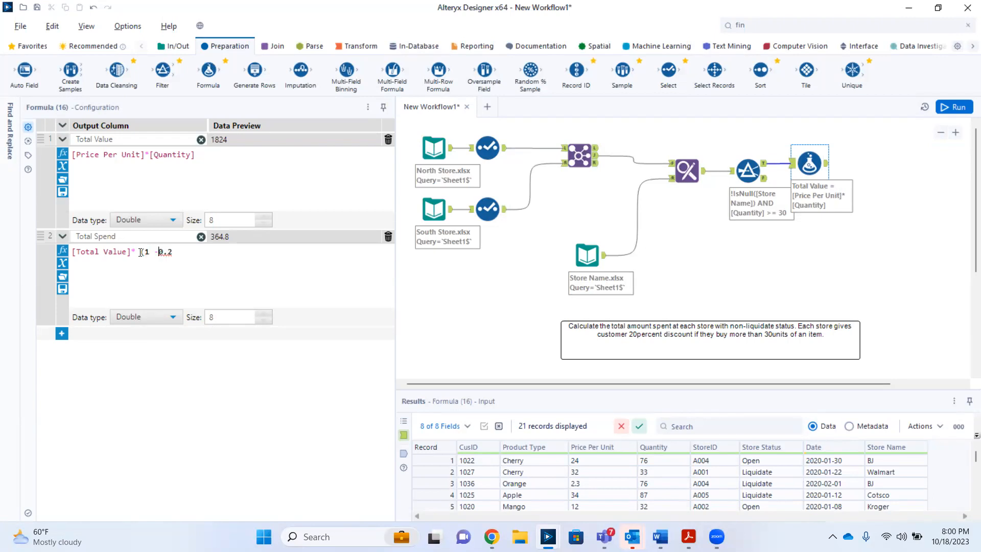
text(-)
click(176, 254)
text())
click(952, 108)
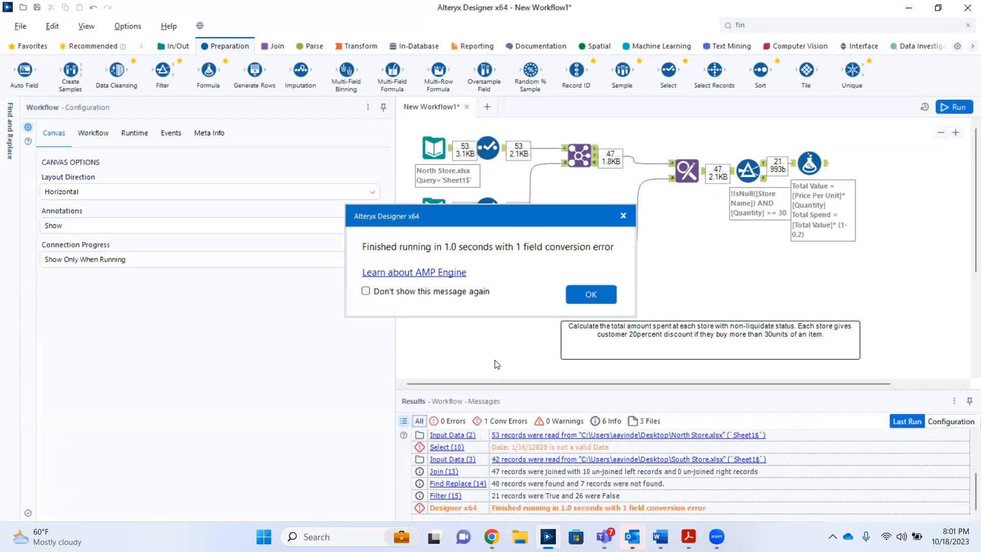
click(590, 295)
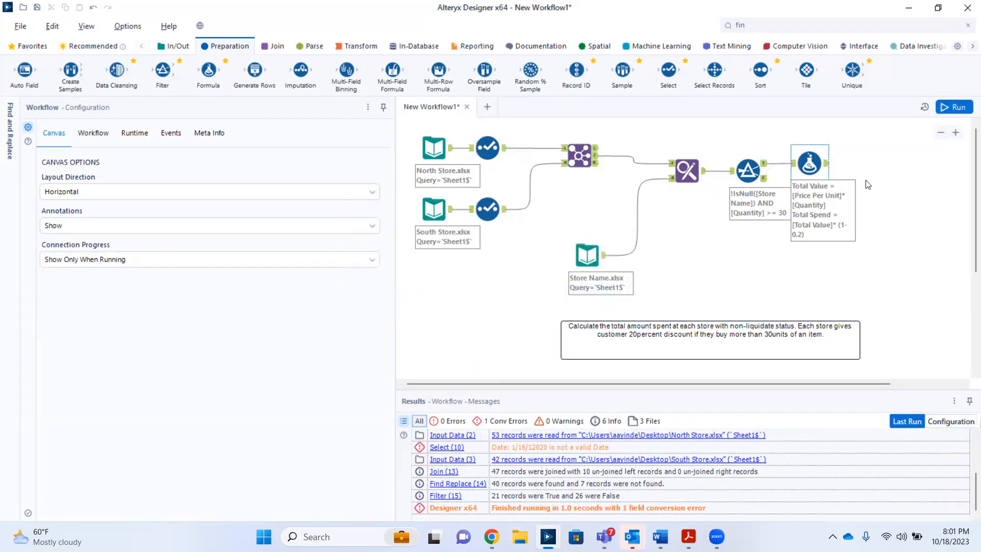
Step: Review the Formula tool's output records, including the Total Value and Total Spend columns
click(831, 169)
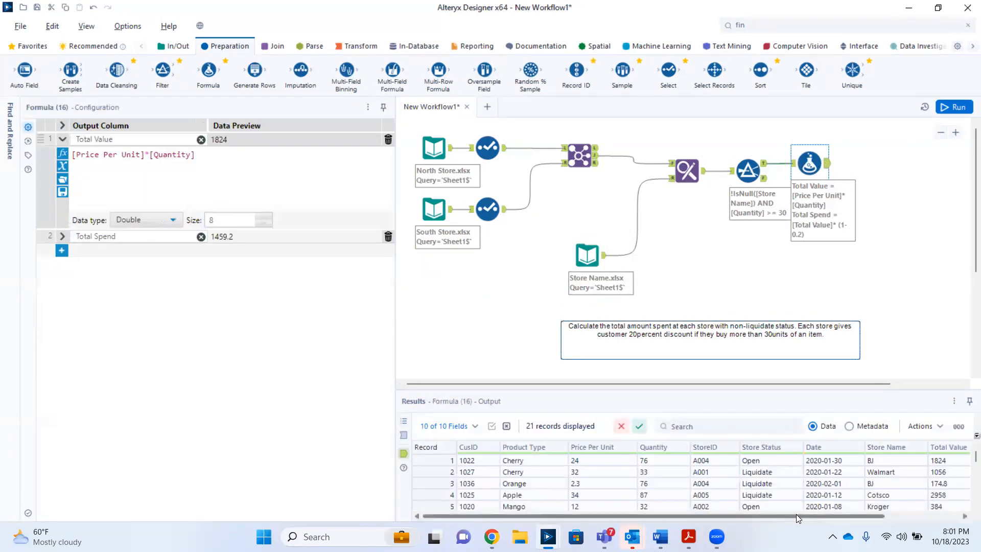
drag(796, 514, 912, 514)
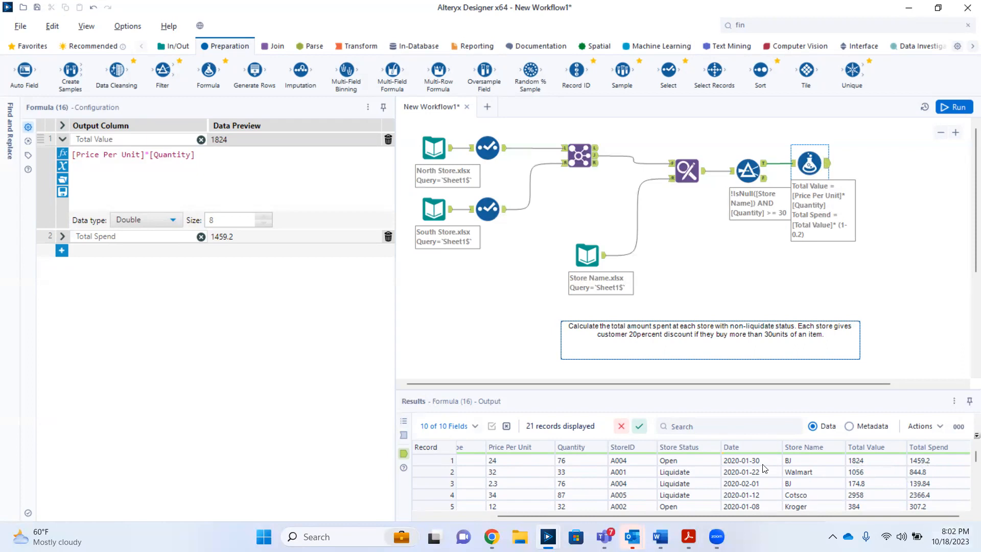
scroll(711, 483, down, 5)
scroll(711, 483, up, 5)
Step: Extend the Filter tool's custom expression with AND [Store Status] = "Open"
click(749, 171)
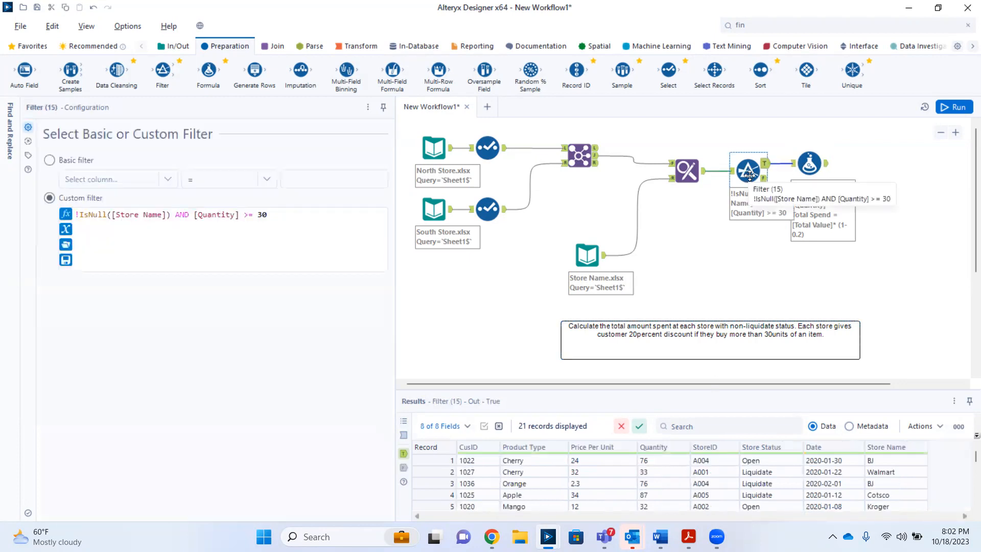
click(313, 215)
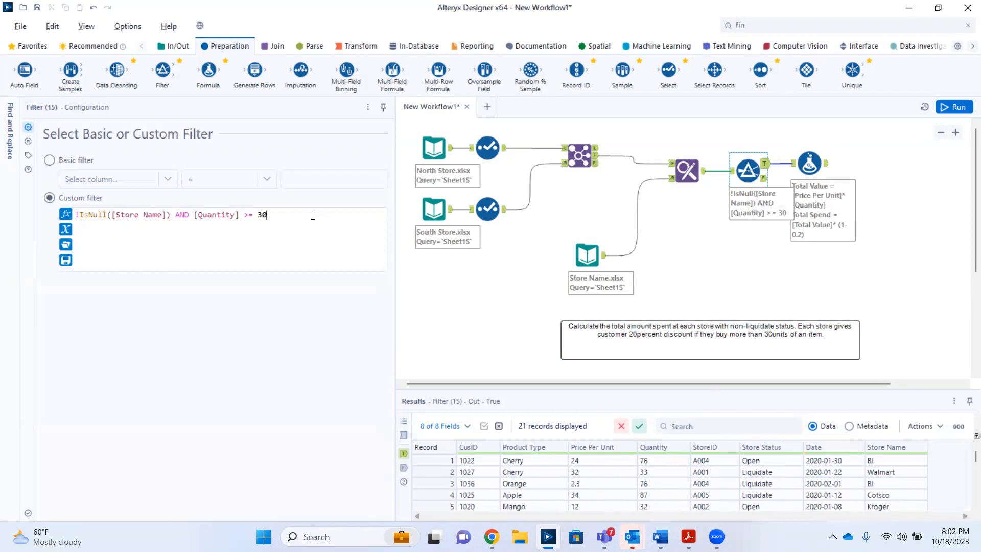
text(AND)
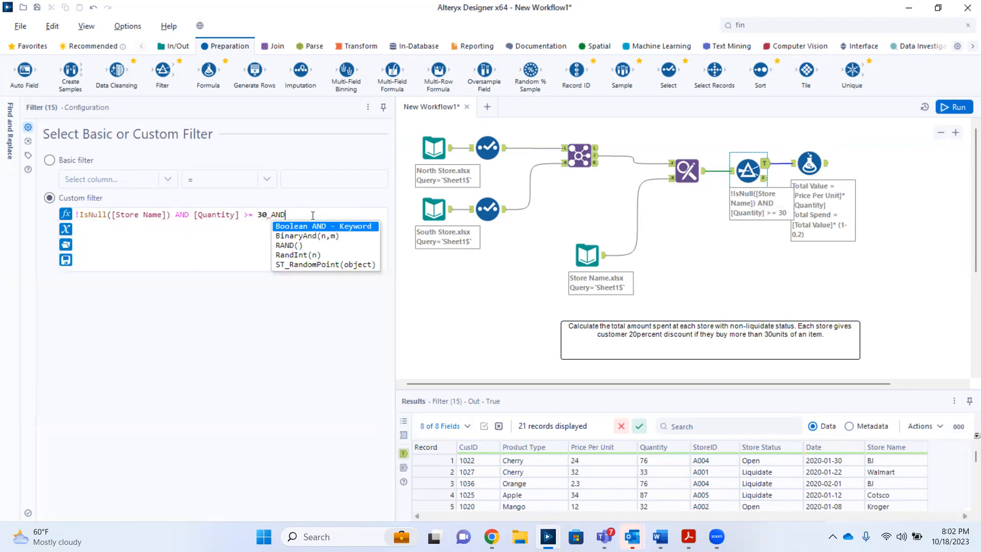
key(Escape)
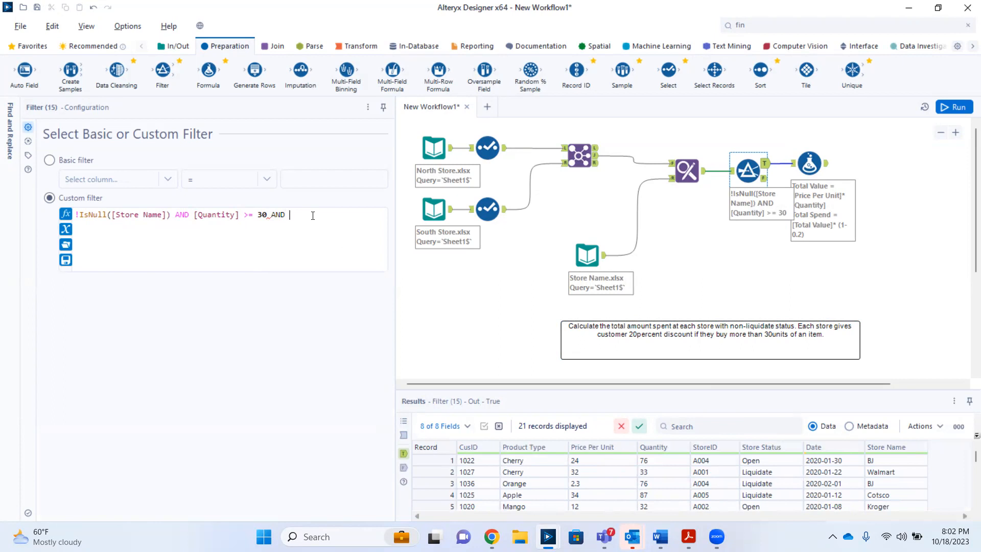
text([)
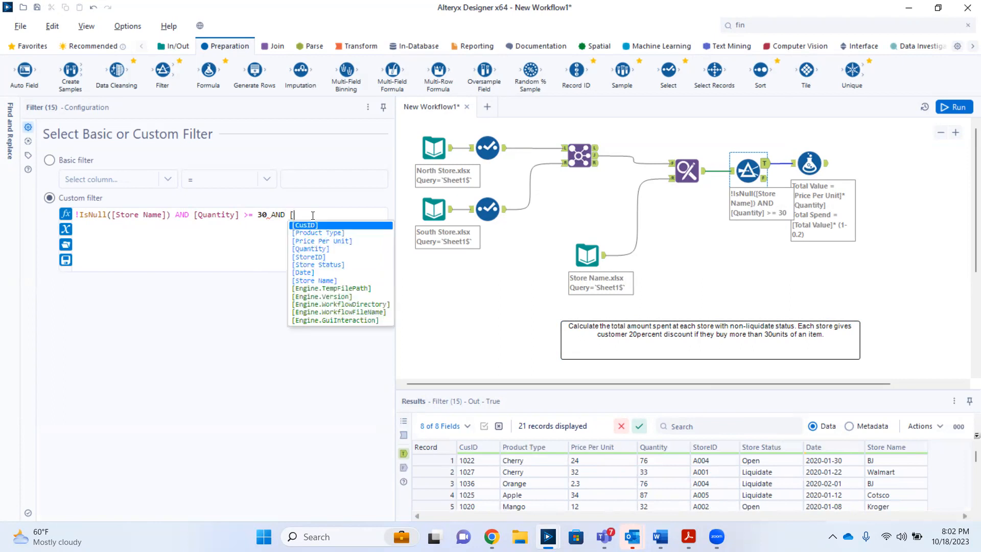
key(Down)
key(Down)
key(Down)
key(Down)
key(Down)
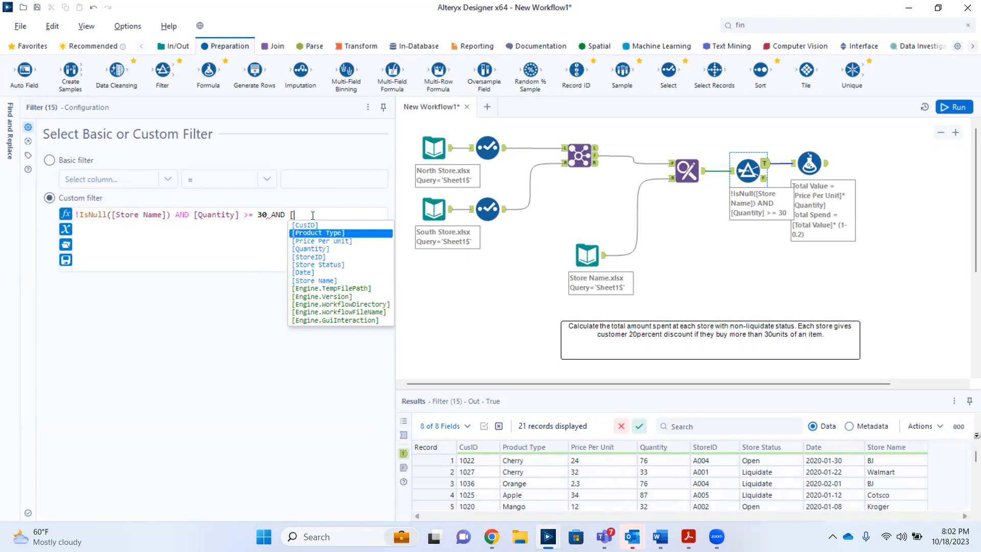
key(Return)
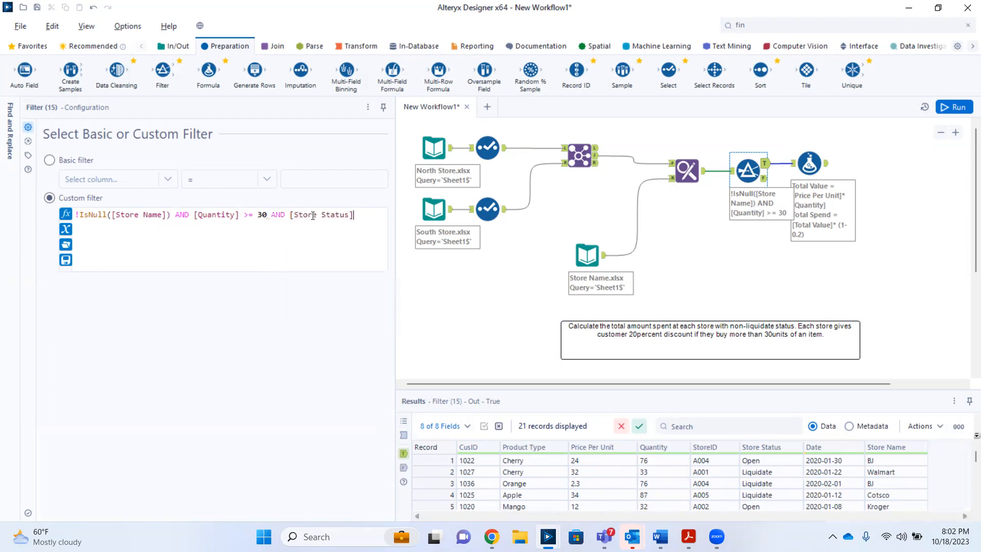
text(= "Open)
text(")
Step: Run the workflow and check the Formula tool's output for store status and Total Spend
click(944, 236)
key(ctrl+r)
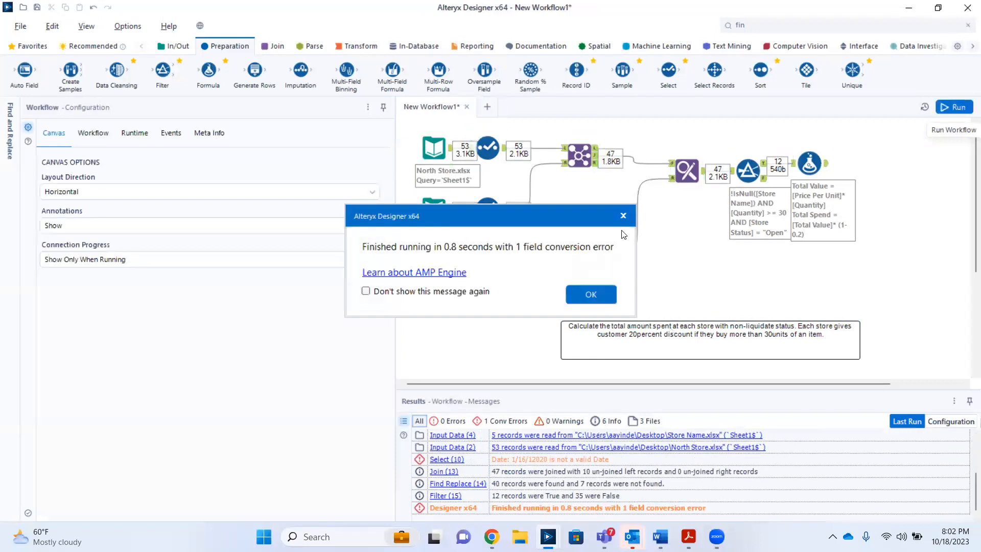
click(623, 217)
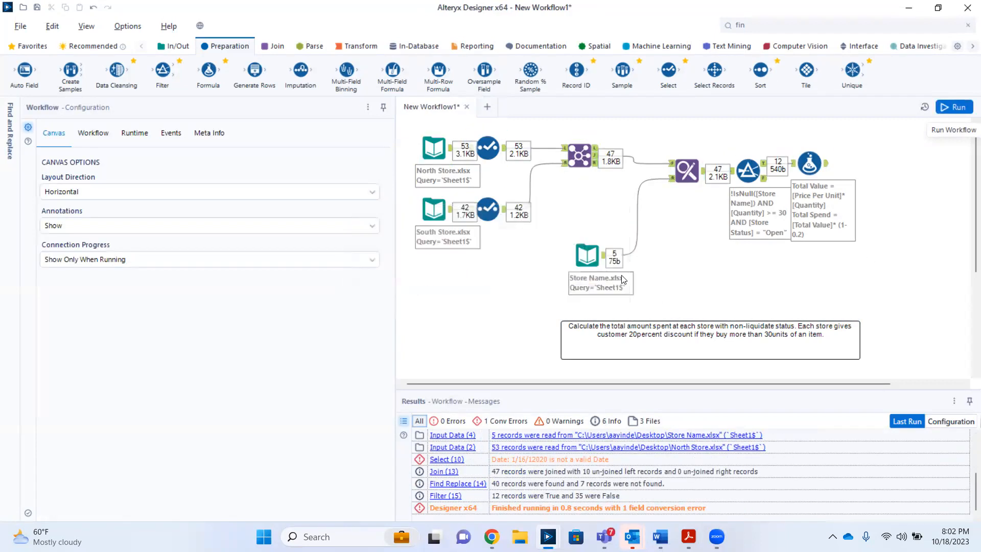
click(823, 163)
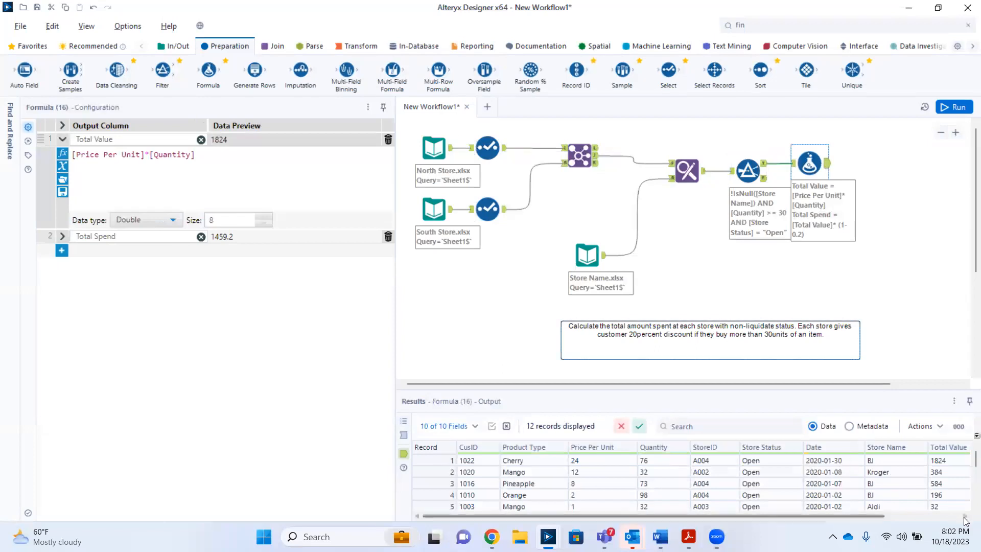
click(947, 516)
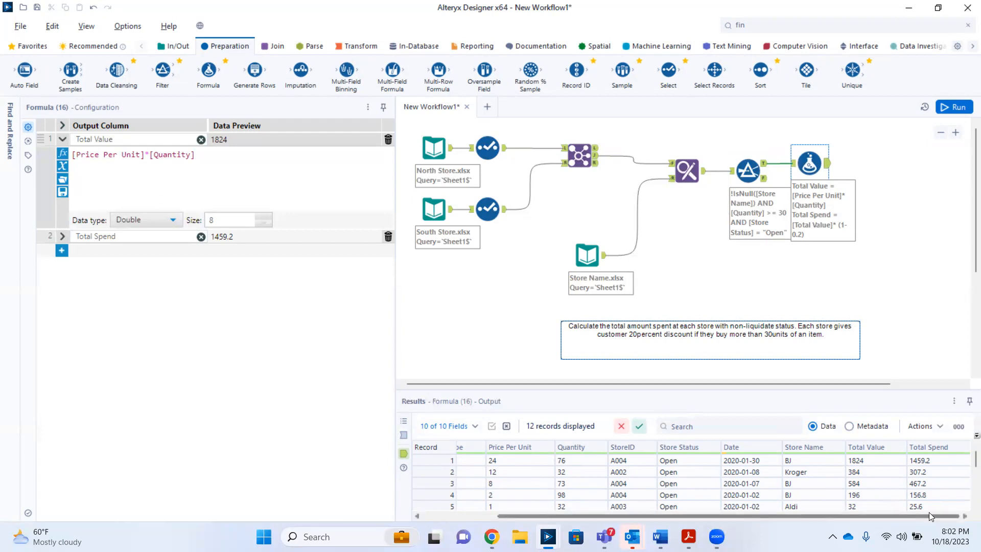
mouse_move(965, 464)
mouse_down()
mouse_move(966, 495)
mouse_move(965, 451)
mouse_move(965, 503)
mouse_move(967, 447)
mouse_up()
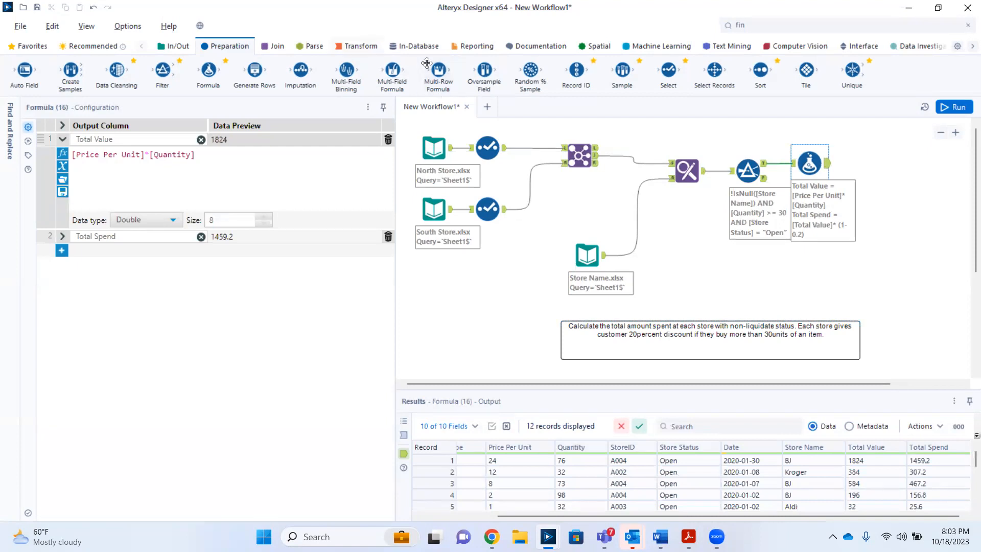
Step: Add a Summarize tool connected after the Formula tool and look through its input records
click(360, 47)
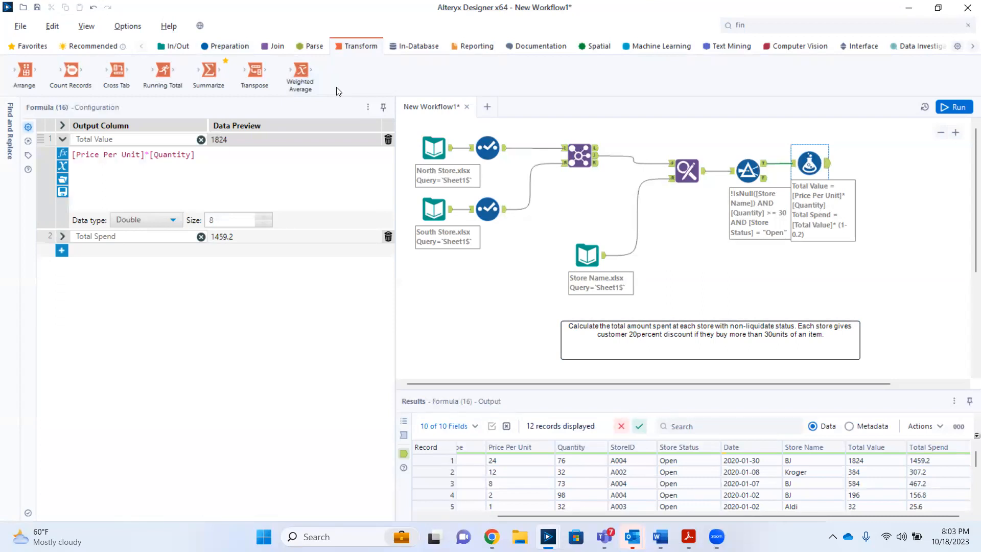
drag(208, 70, 871, 168)
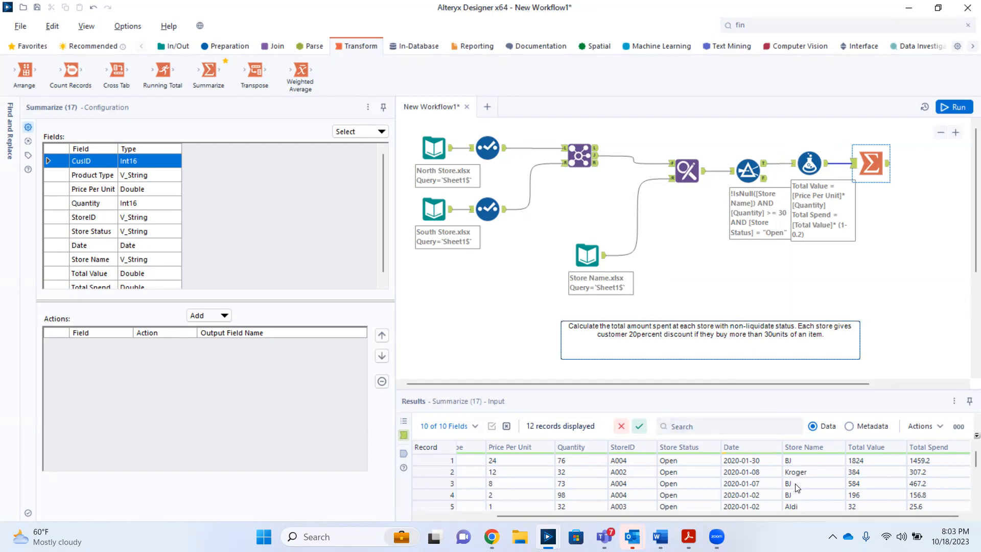
scroll(967, 472, down, 1)
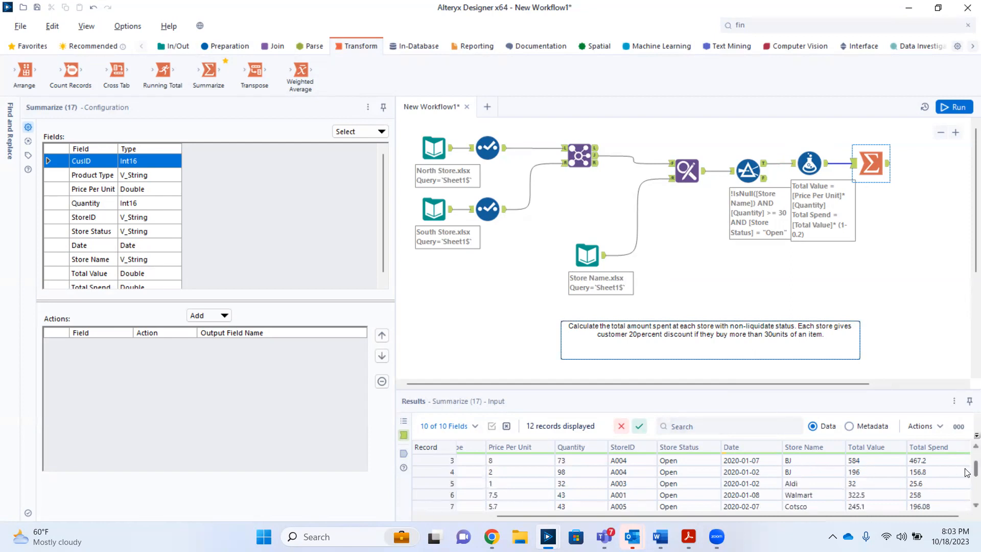
scroll(968, 475, down, 3)
scroll(968, 498, up, 4)
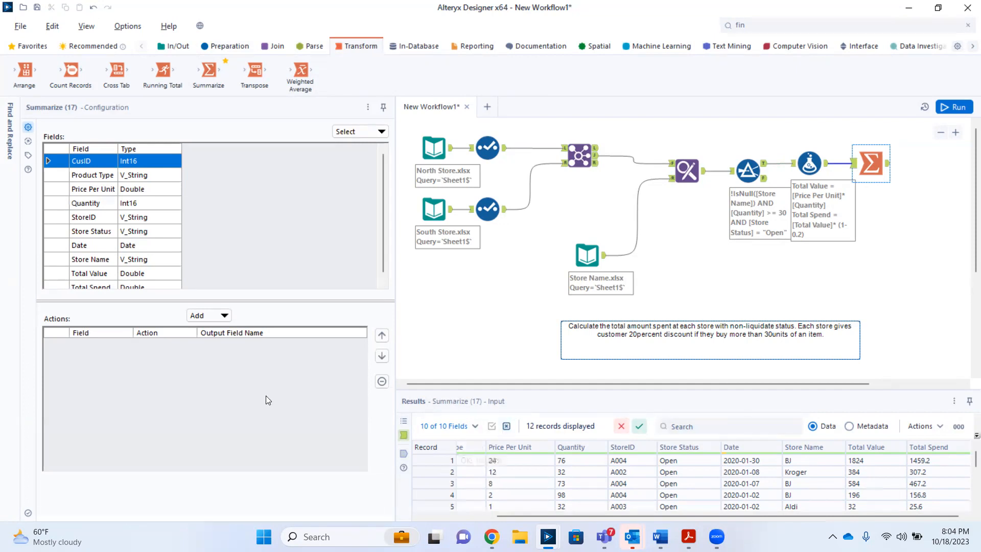
Step: Add a Group By action on the Store Name field in the Summarize tool
click(51, 260)
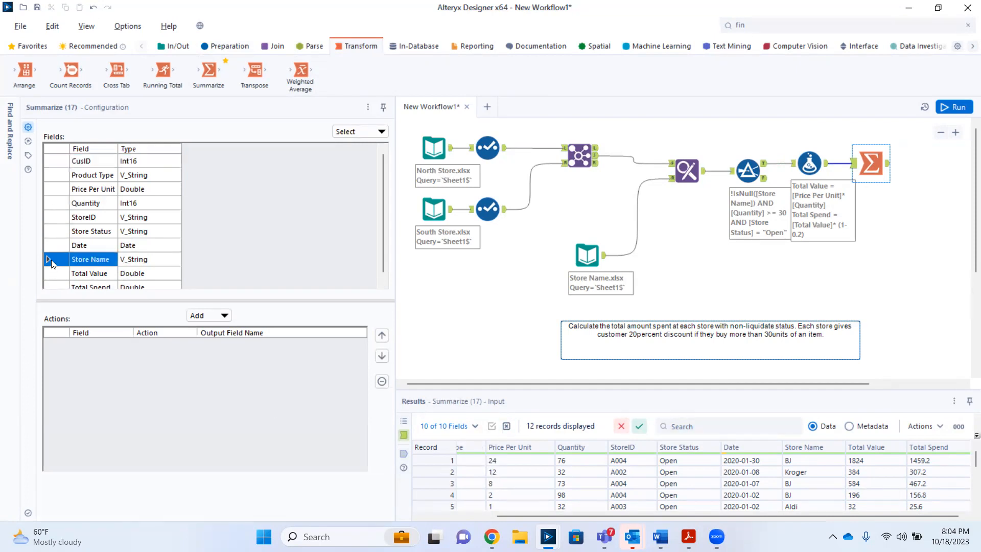
click(223, 315)
click(228, 298)
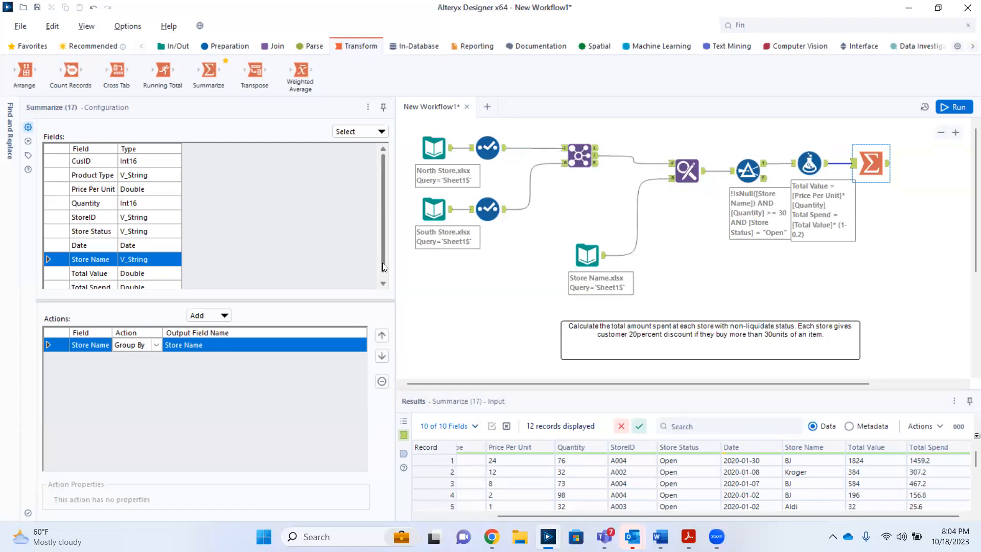
Step: Add a Sum action on the Total Spend field and name its output field Total Spend
scroll(382, 262, down, 1)
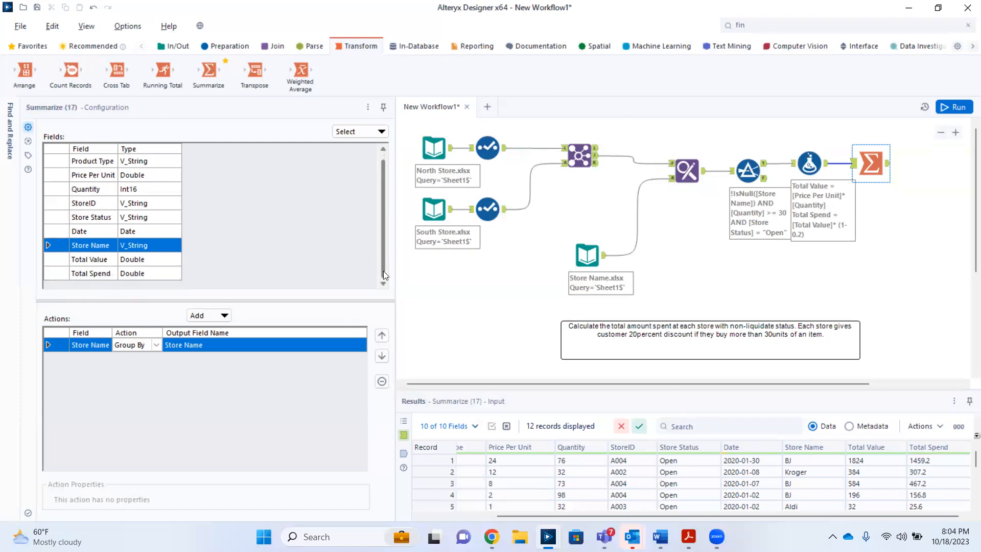
click(59, 275)
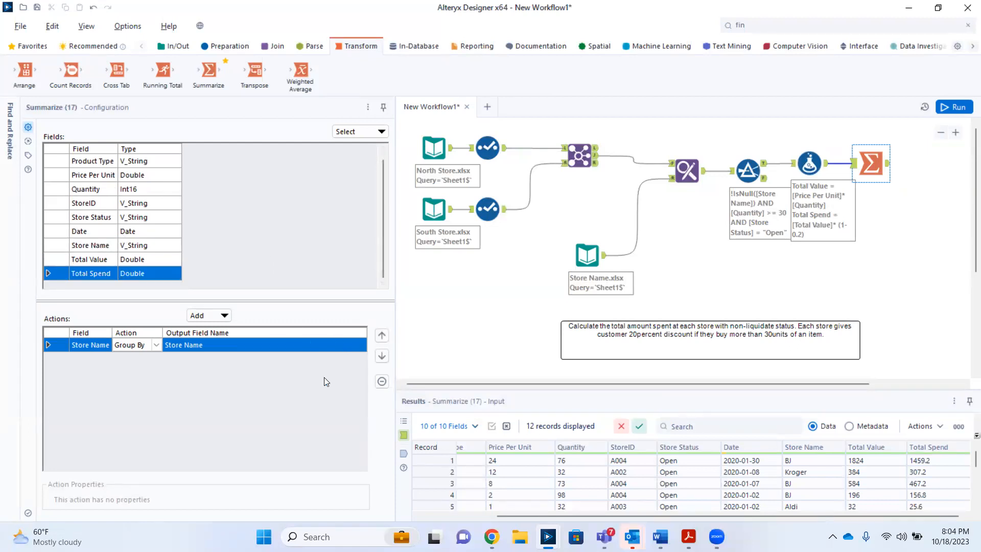
click(226, 316)
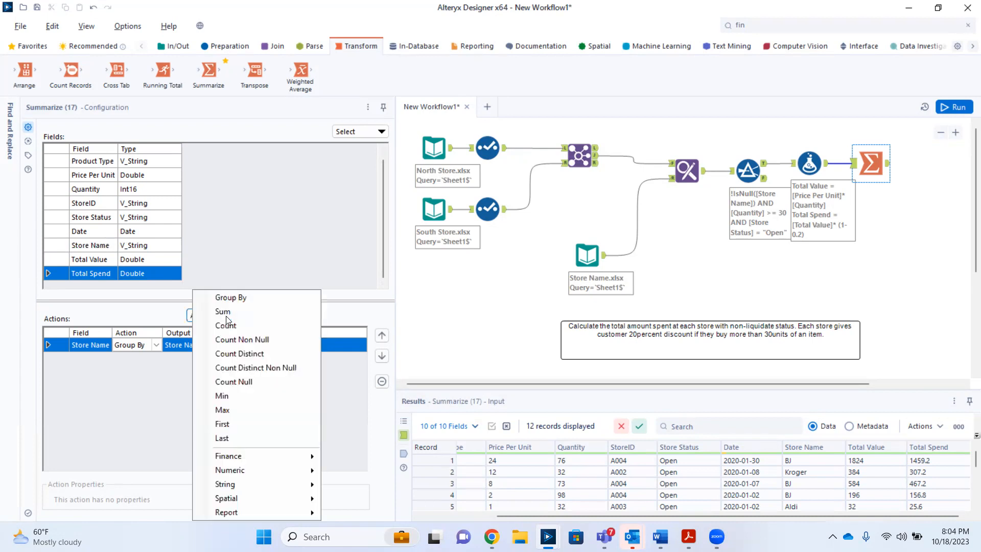
click(226, 313)
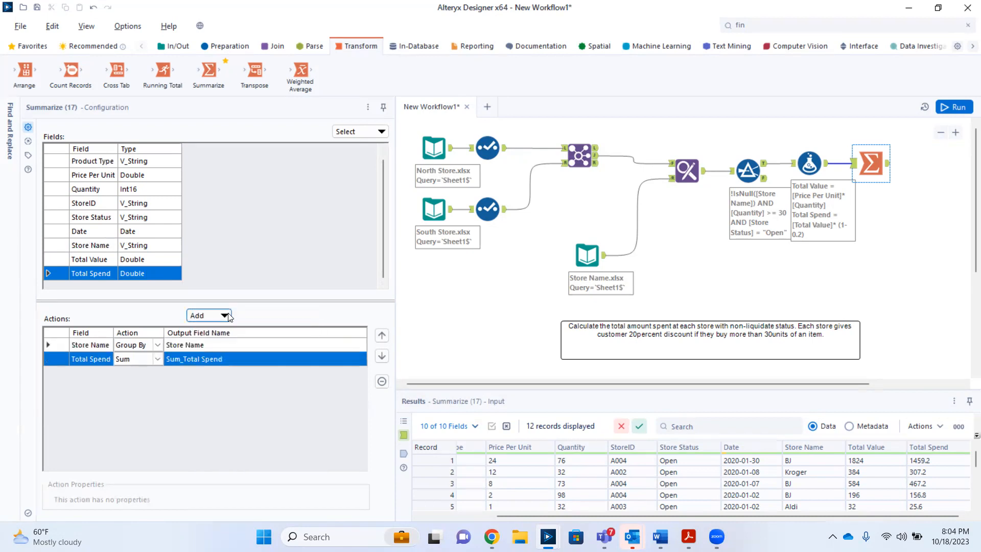
click(215, 360)
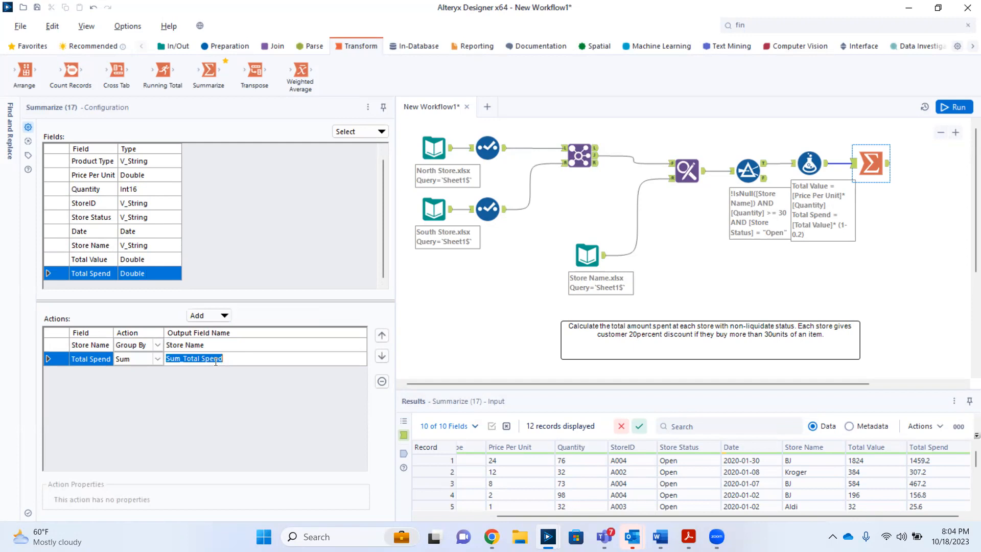
text(Total Spend)
Step: Run the workflow and view the Summarize tool's output of Total Spend per store
click(951, 106)
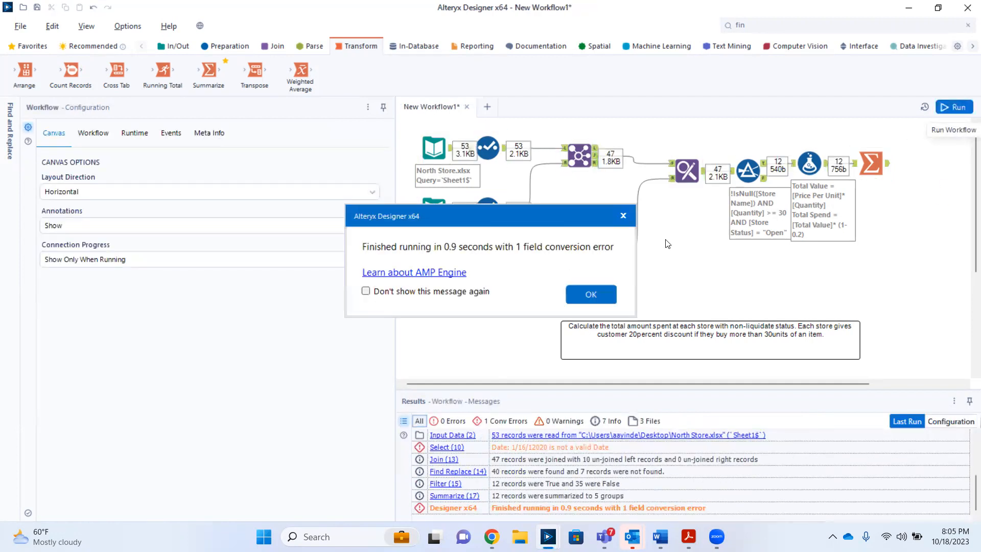
click(591, 293)
click(875, 165)
click(889, 167)
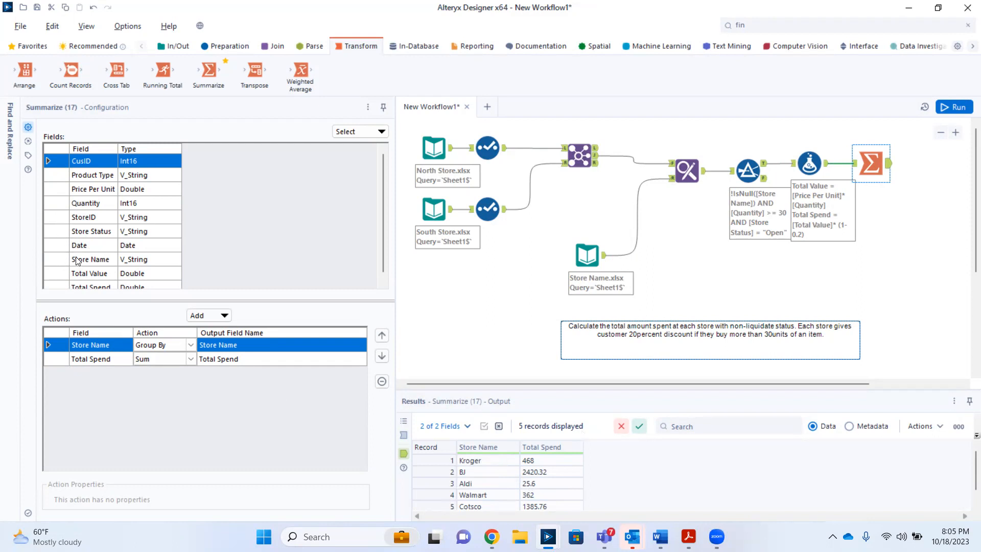
scroll(77, 261, down, 1)
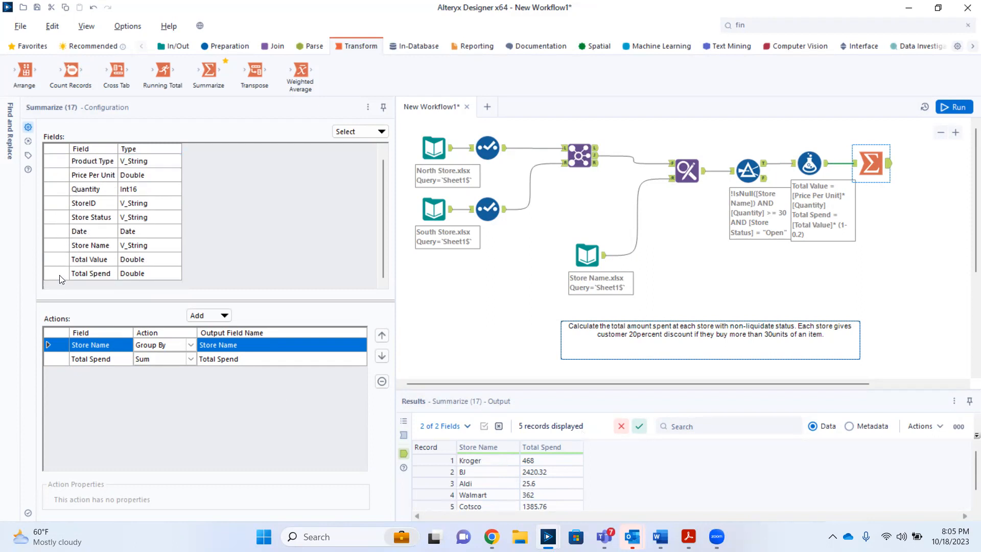
click(59, 276)
click(207, 309)
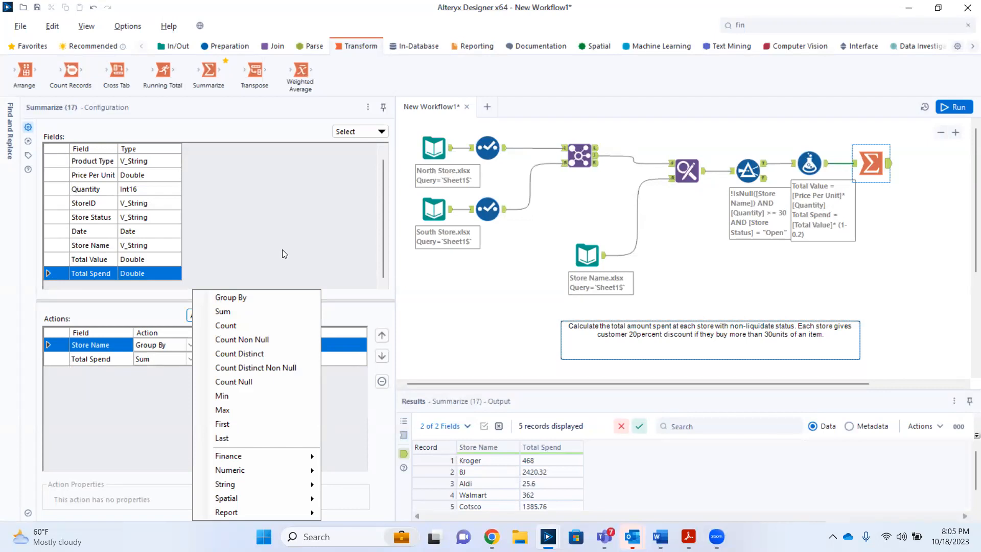
click(449, 286)
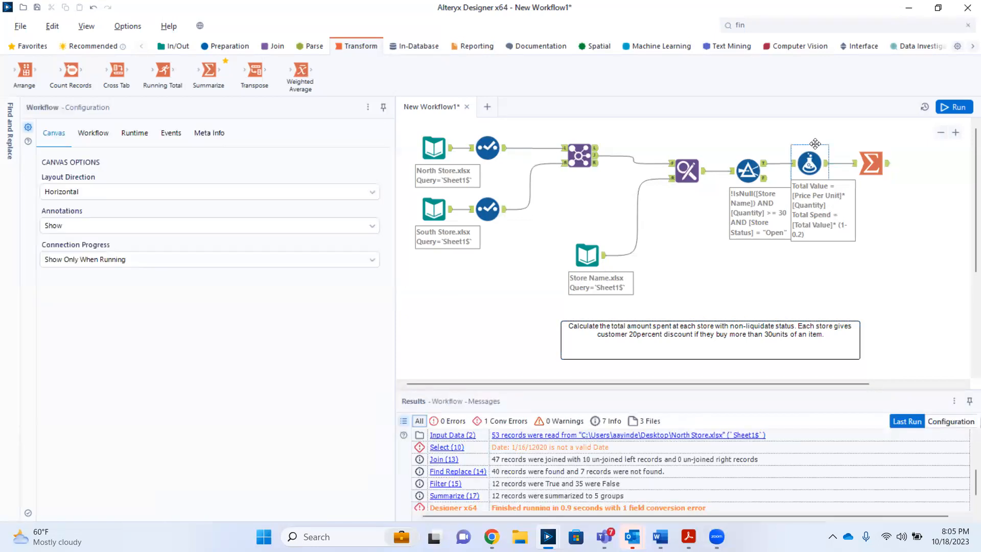
click(886, 168)
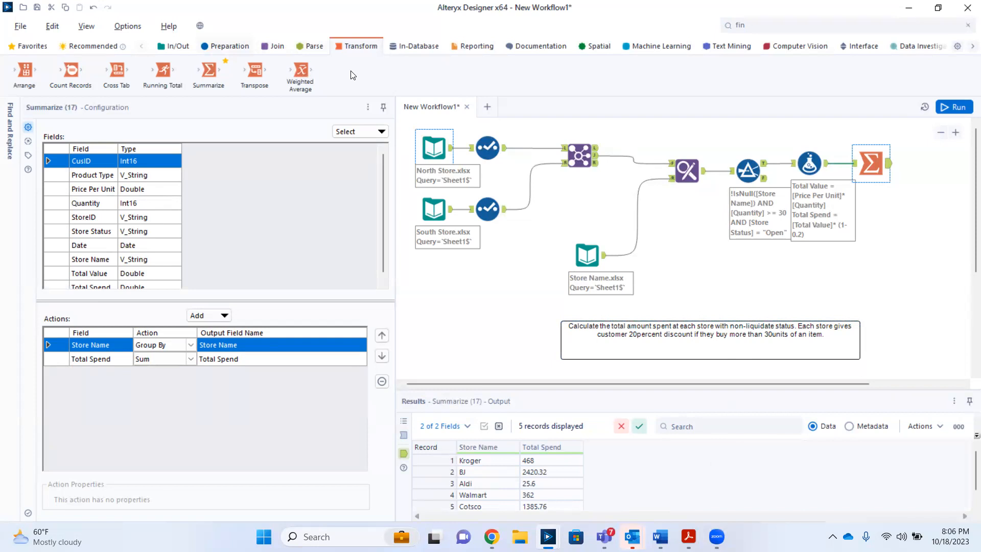
Step: Add a Sort tool connected after the Summarize tool and sort by Total Spend in descending order
scroll(350, 75, up, 3)
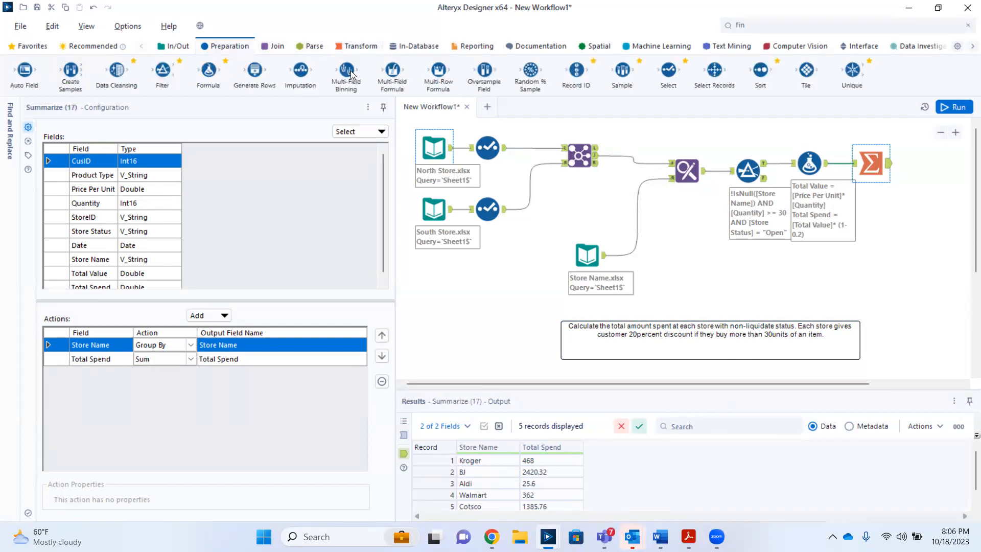
drag(761, 73, 917, 163)
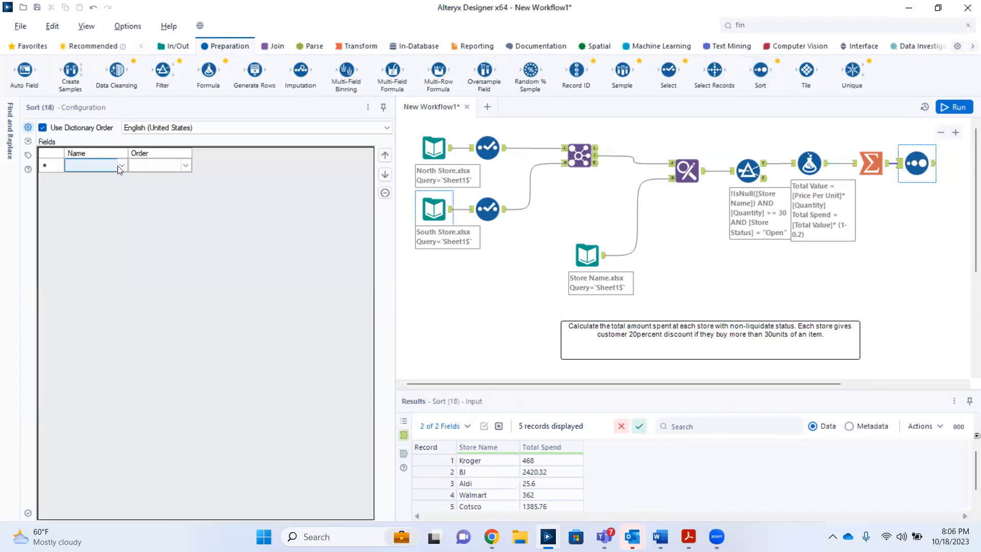
click(122, 166)
click(122, 166)
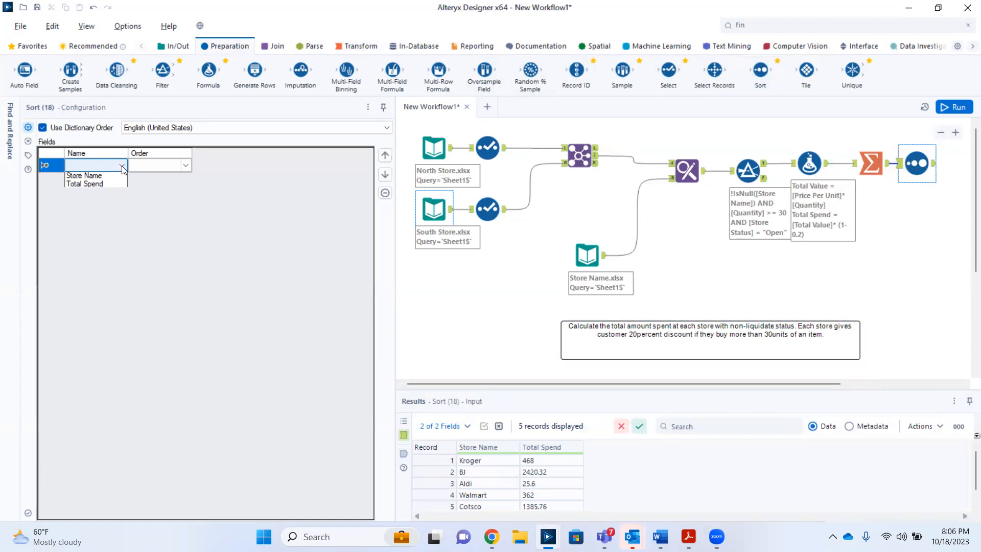
click(110, 182)
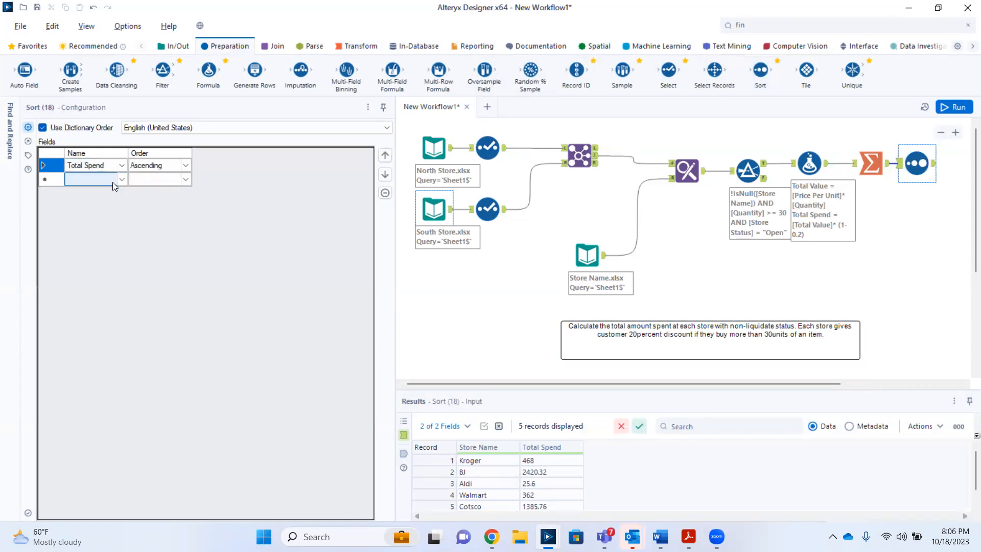
click(184, 166)
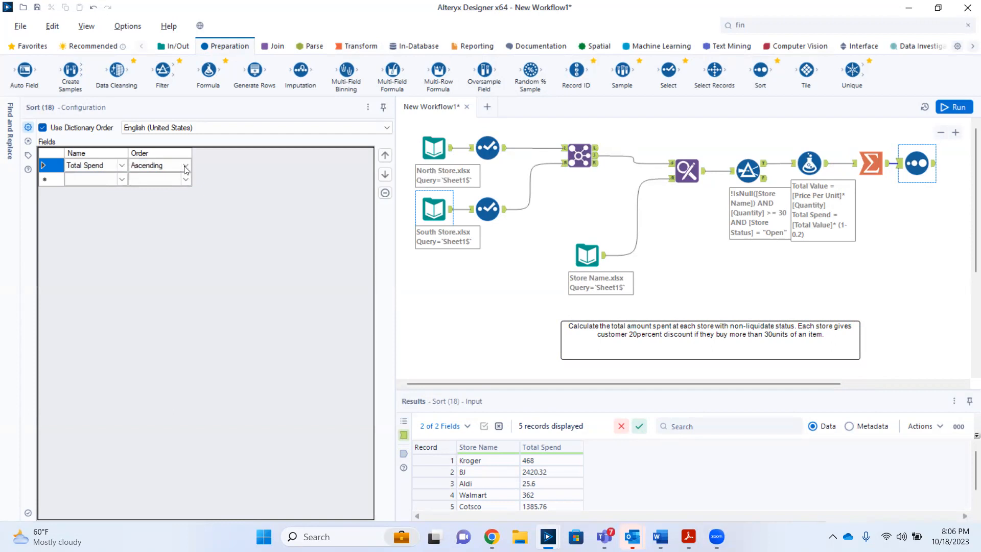
click(185, 166)
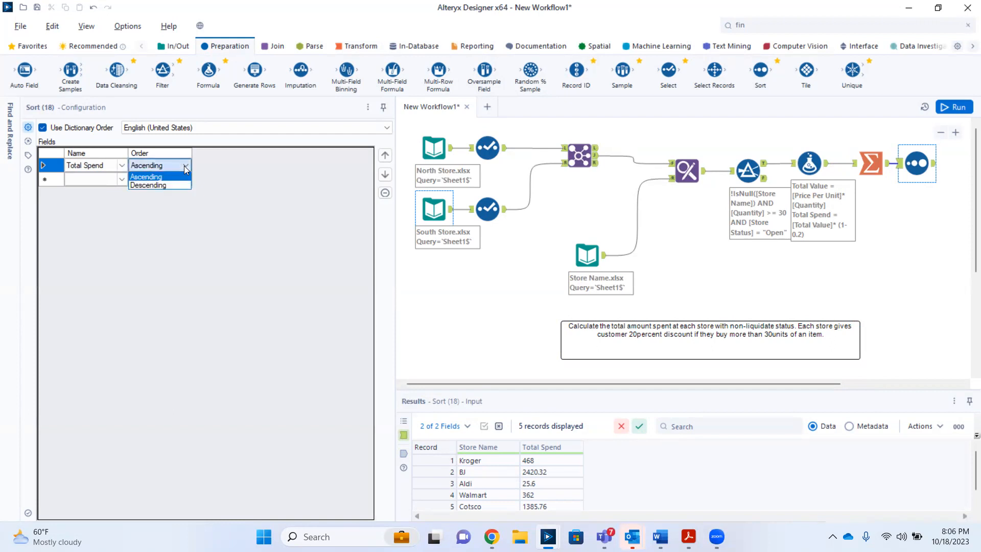
click(165, 184)
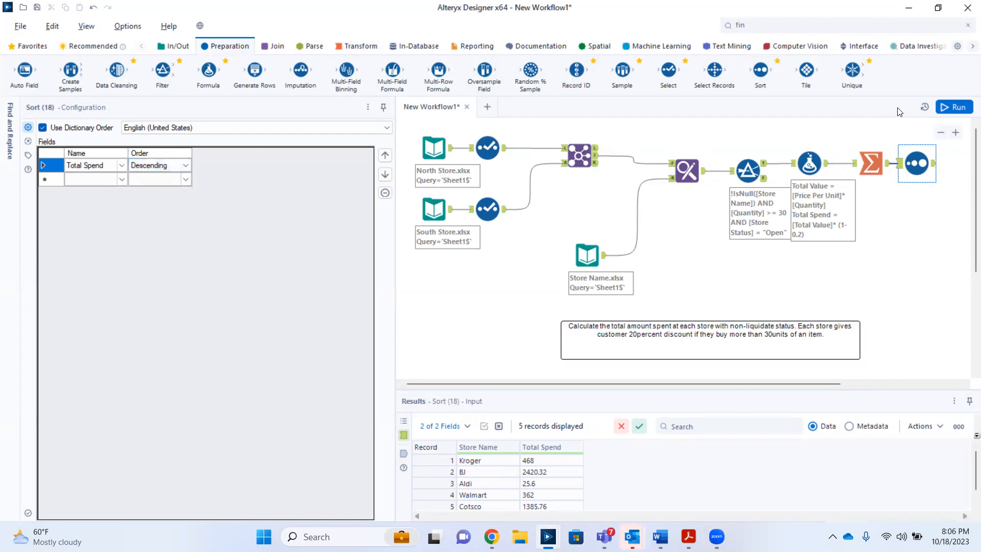
Step: Run the workflow and view the Sort tool's output of stores ordered by Total Spend
click(952, 108)
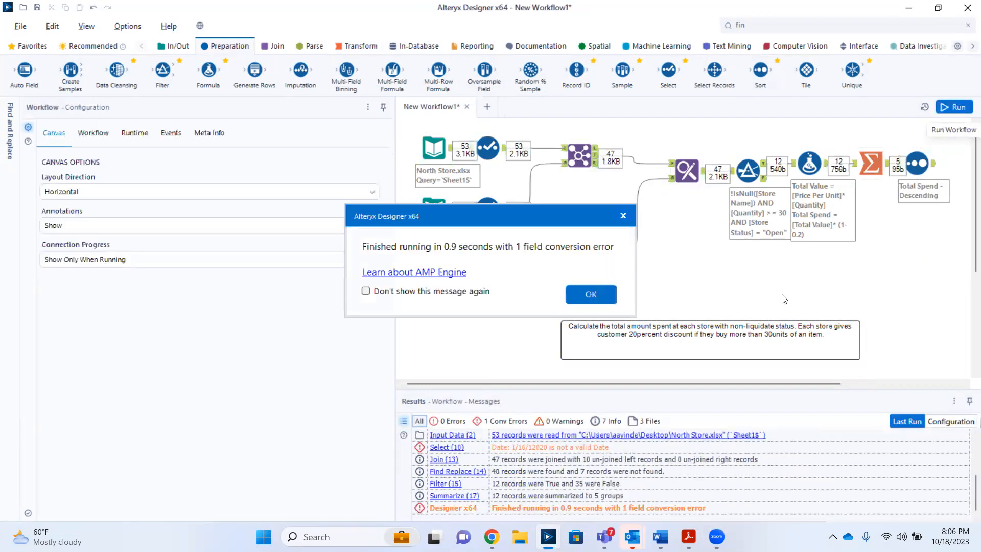
click(593, 302)
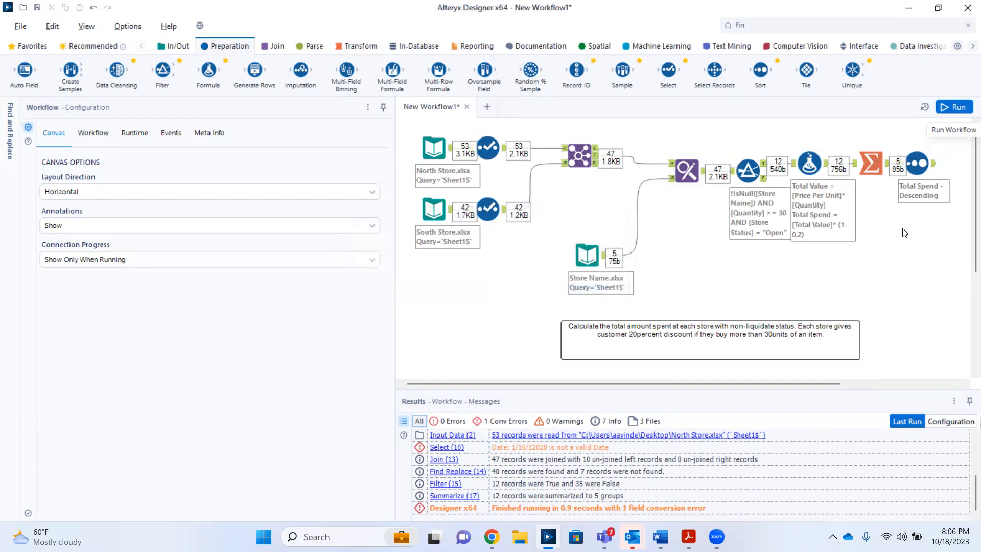
click(933, 166)
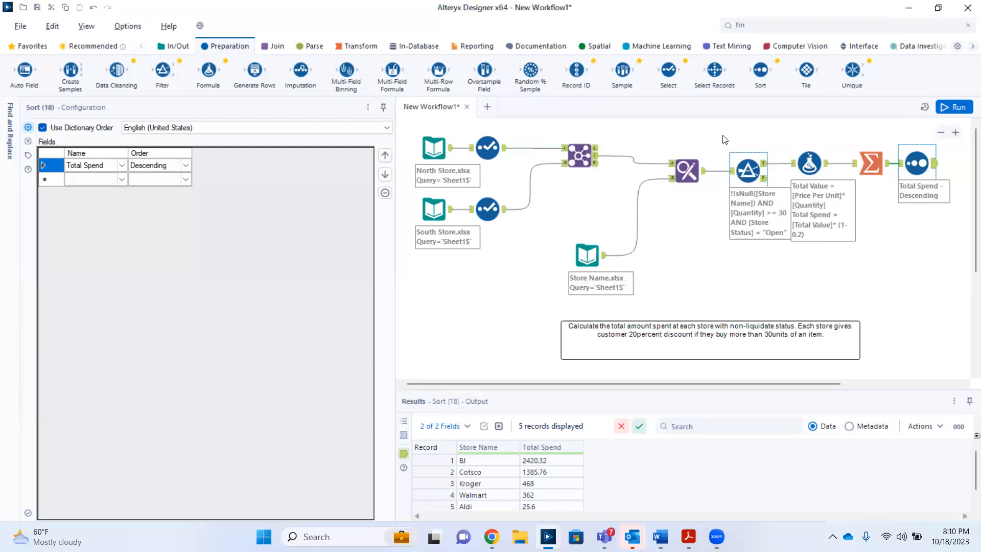
click(909, 8)
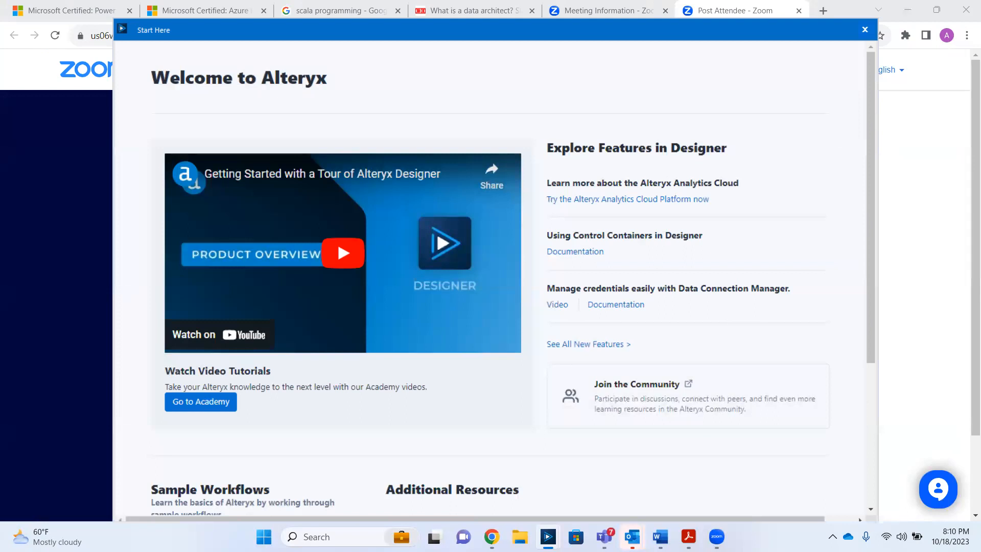
click(548, 537)
click(495, 486)
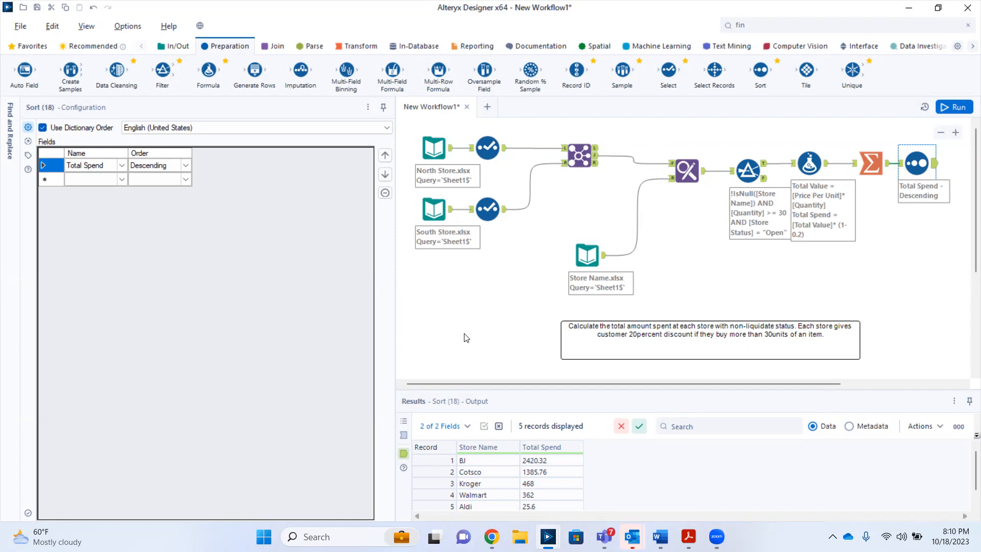
Step: Narrow the Sort tool's configuration area to widen the workflow canvas
drag(396, 286, 281, 273)
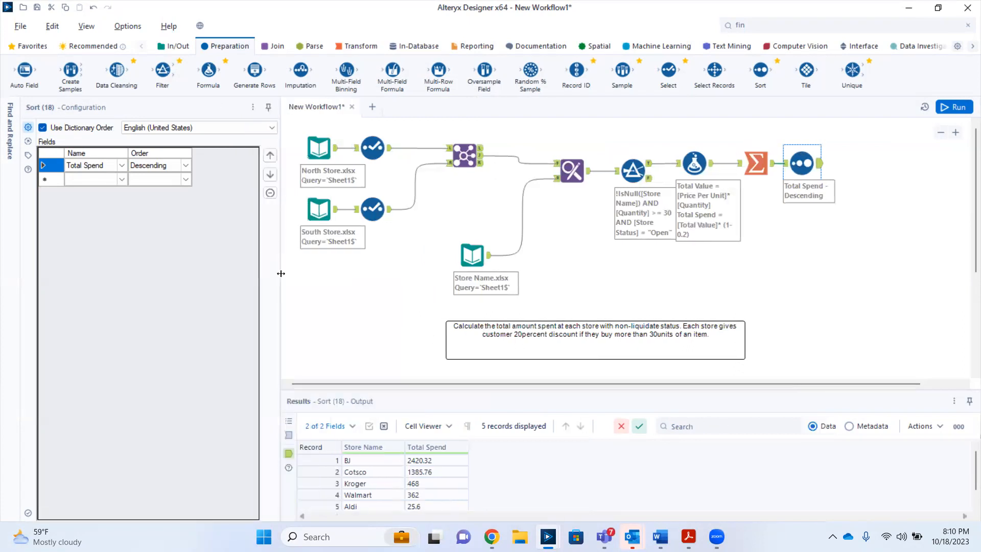